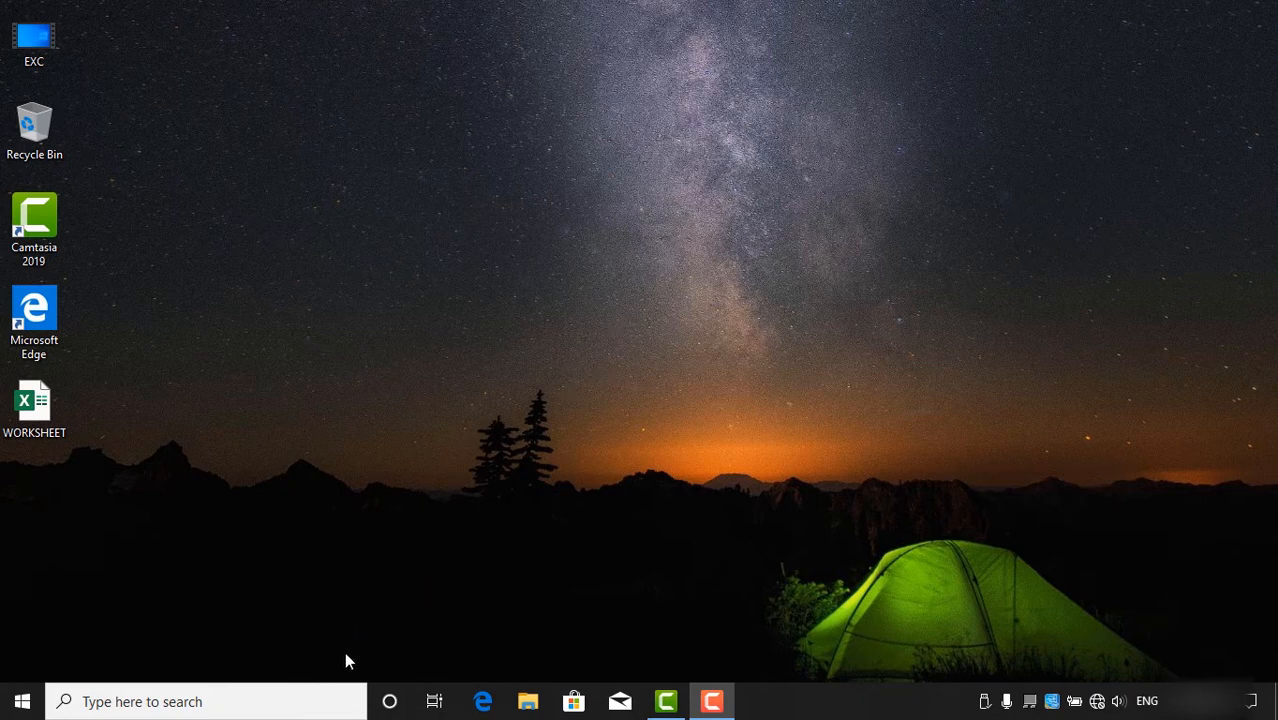
# Search the computer for "excel" and launch the Excel app
pyautogui.click(171, 697)
pyautogui.write('e')
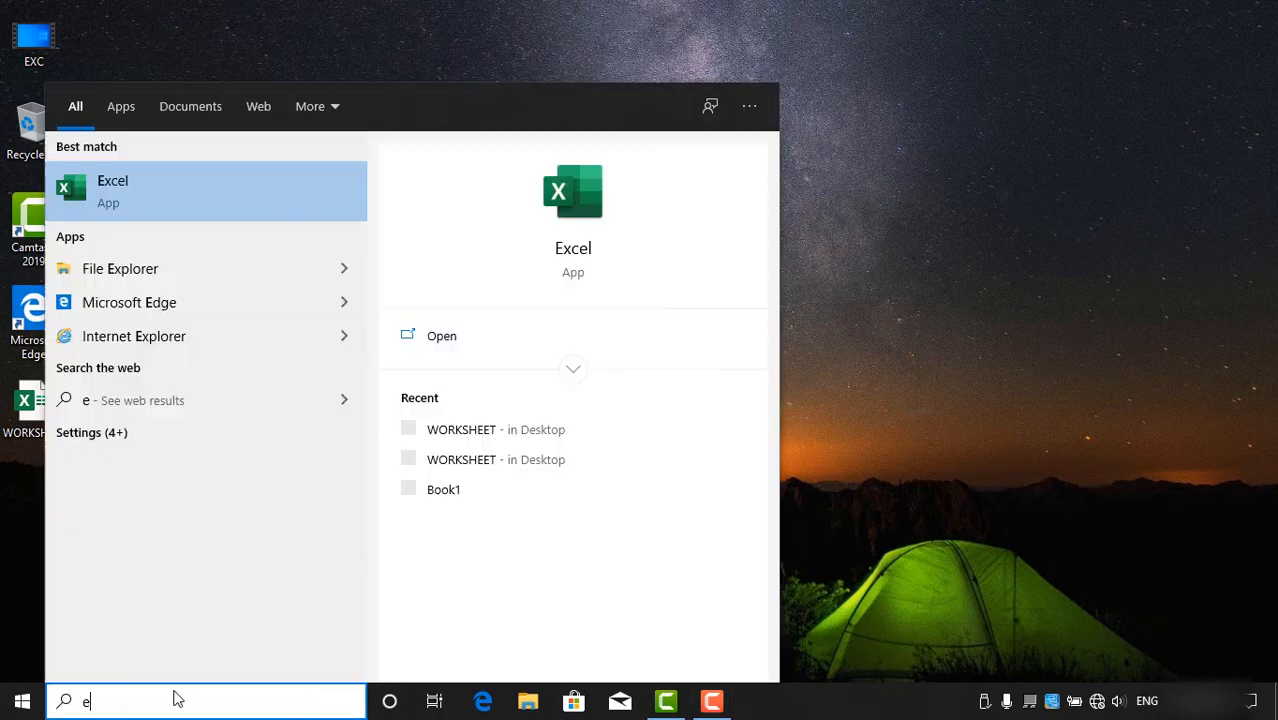
pyautogui.write('xcel')
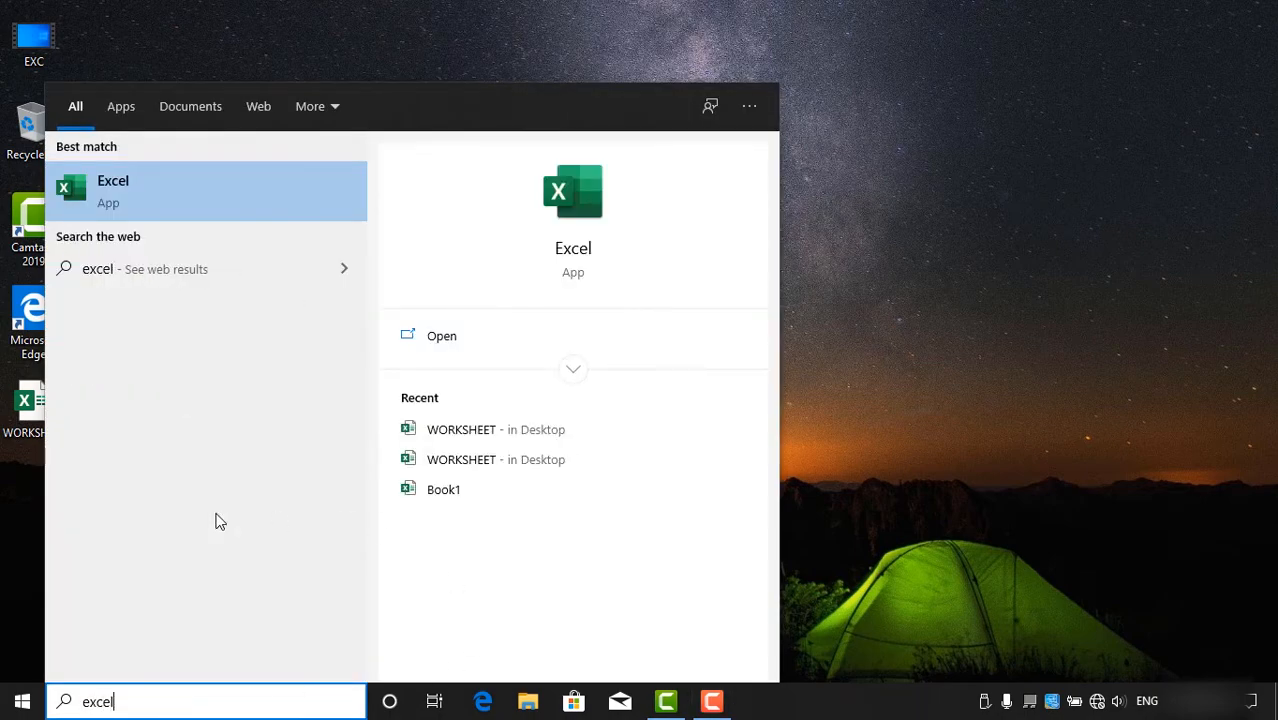
pyautogui.click(459, 339)
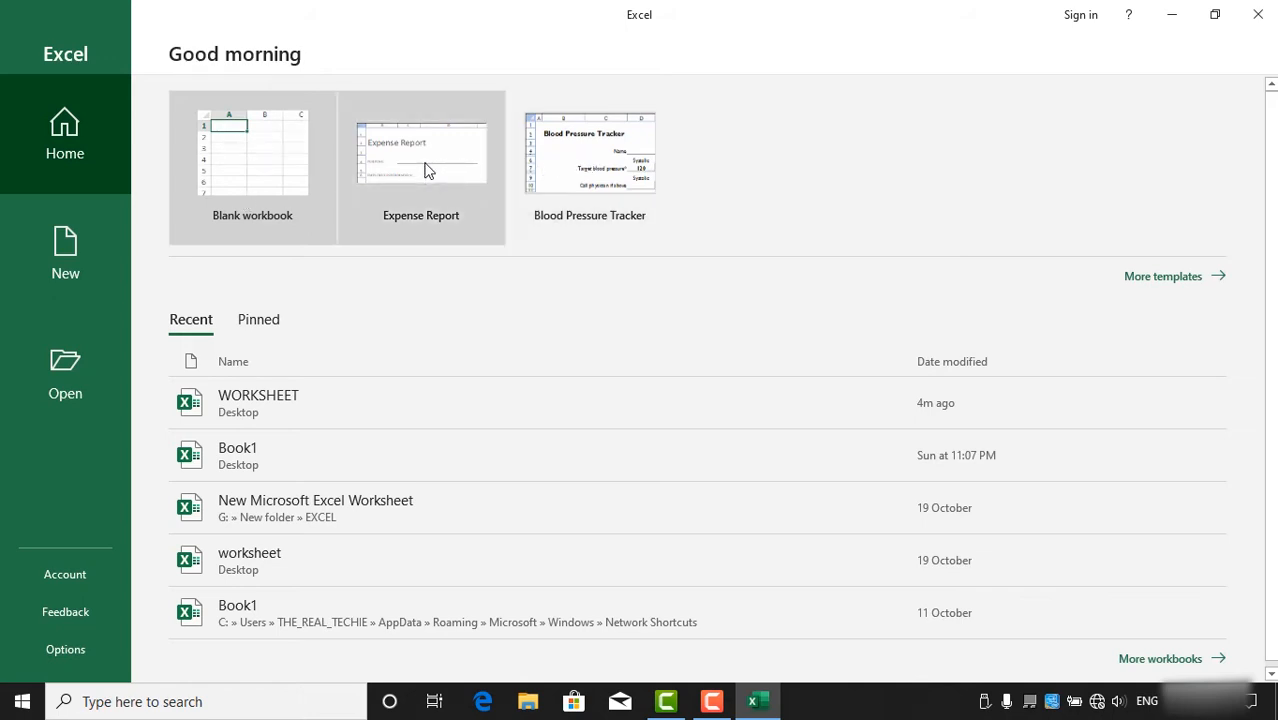
# Browse the additional templates and create a new blank workbook
pyautogui.click(1142, 282)
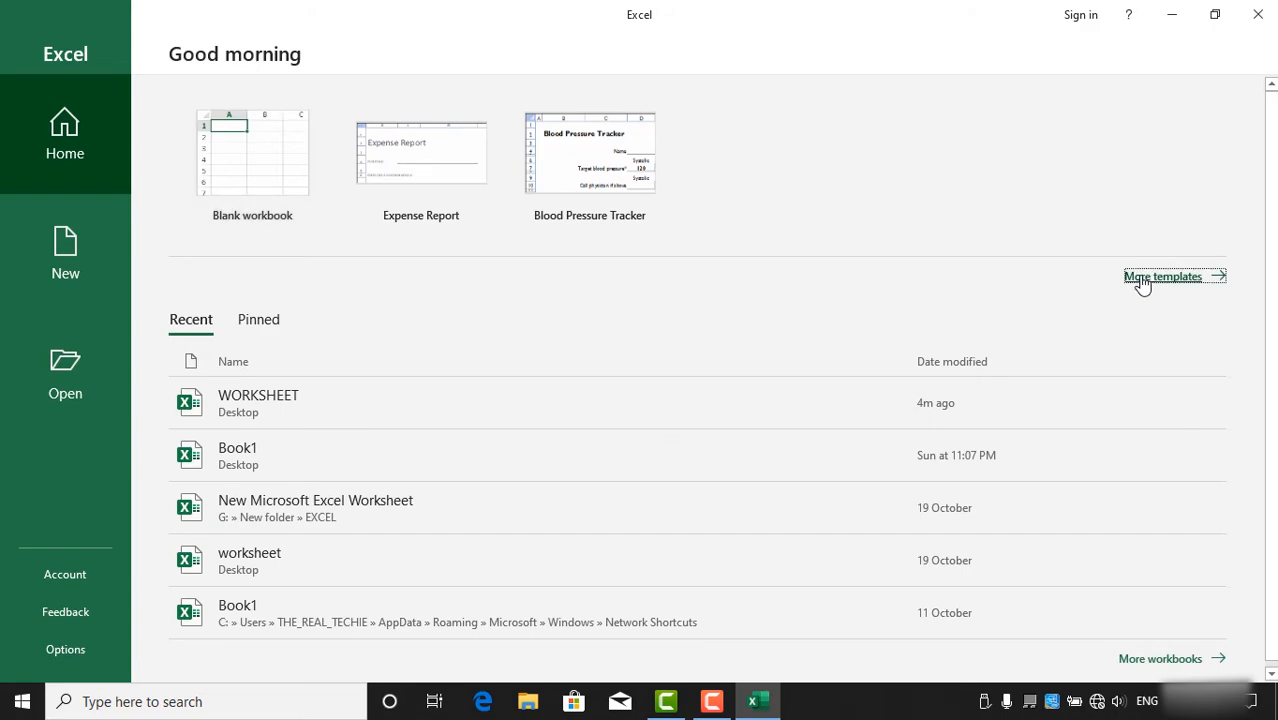
pyautogui.scroll(-2, 683, 325)
pyautogui.scroll(2, 678, 428)
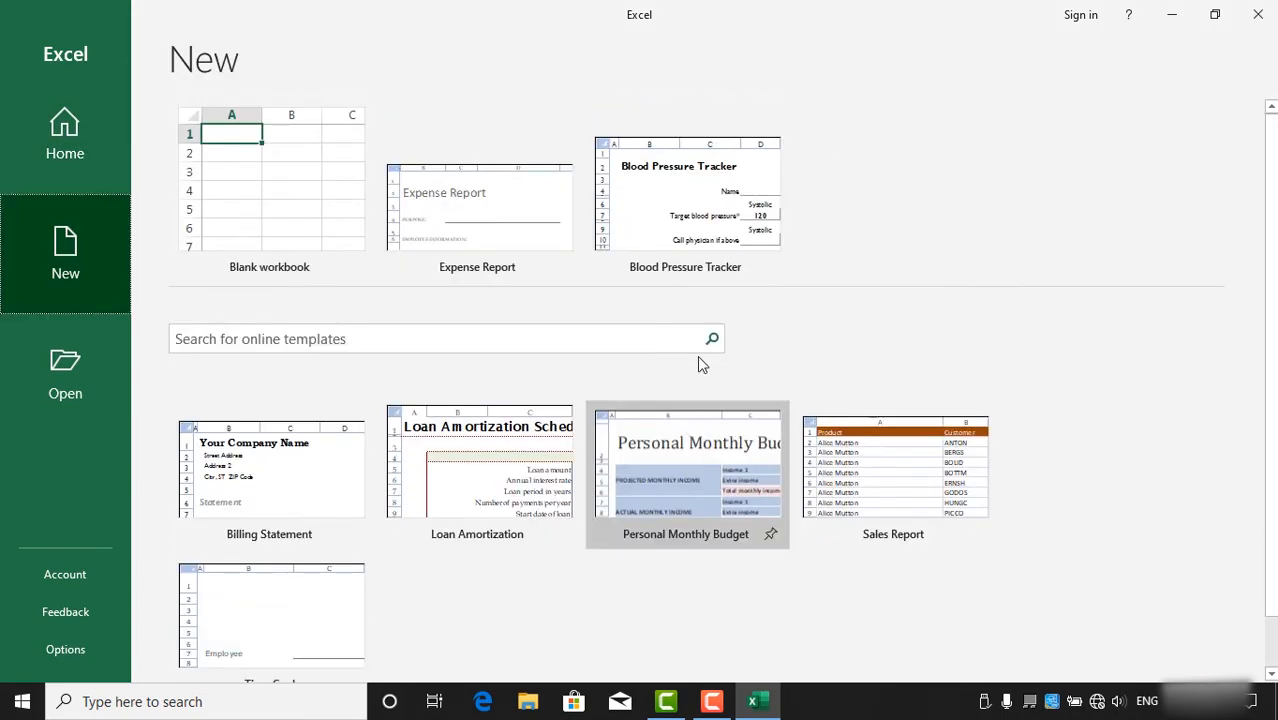
pyautogui.click(292, 190)
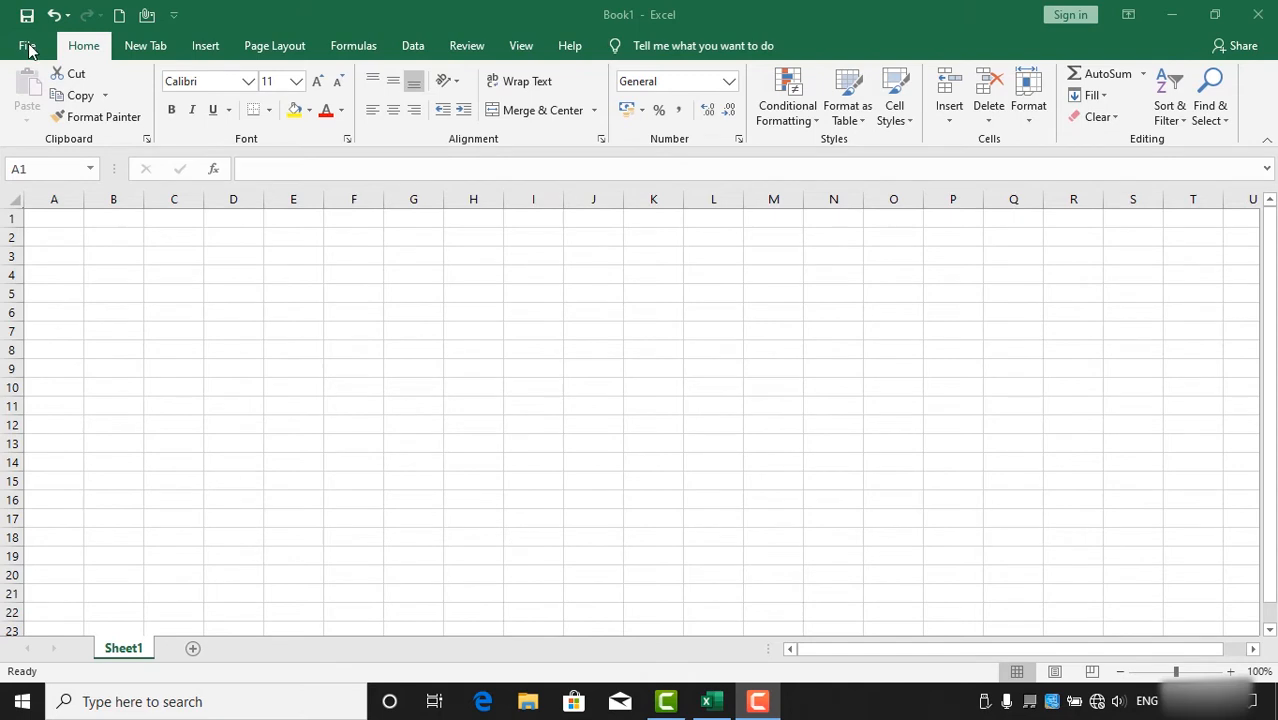
pyautogui.click(78, 48)
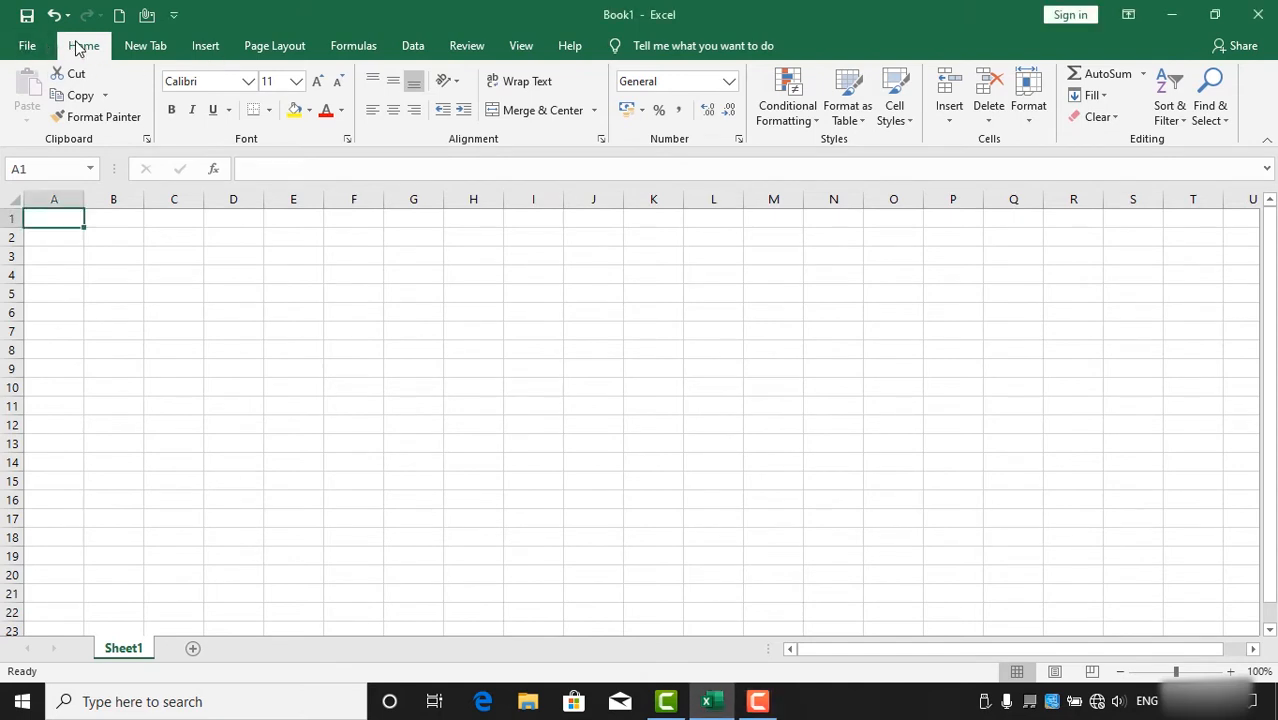
pyautogui.click(152, 46)
pyautogui.click(205, 46)
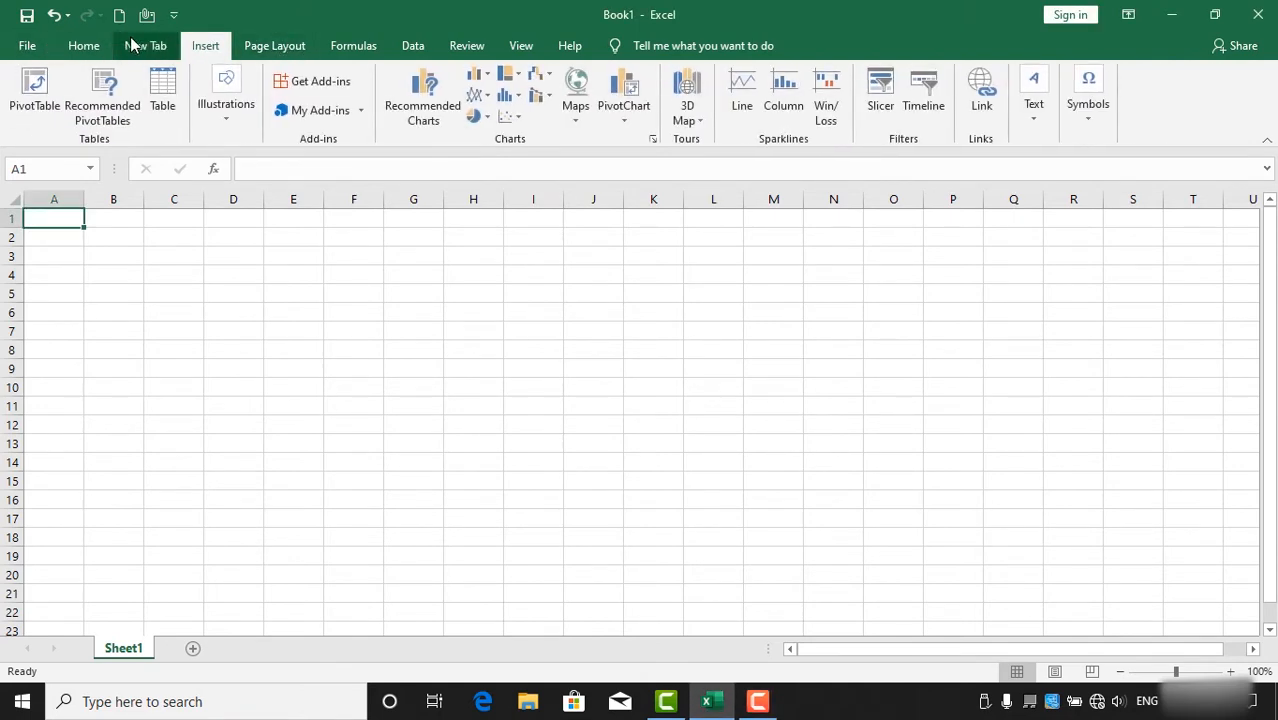
pyautogui.click(86, 46)
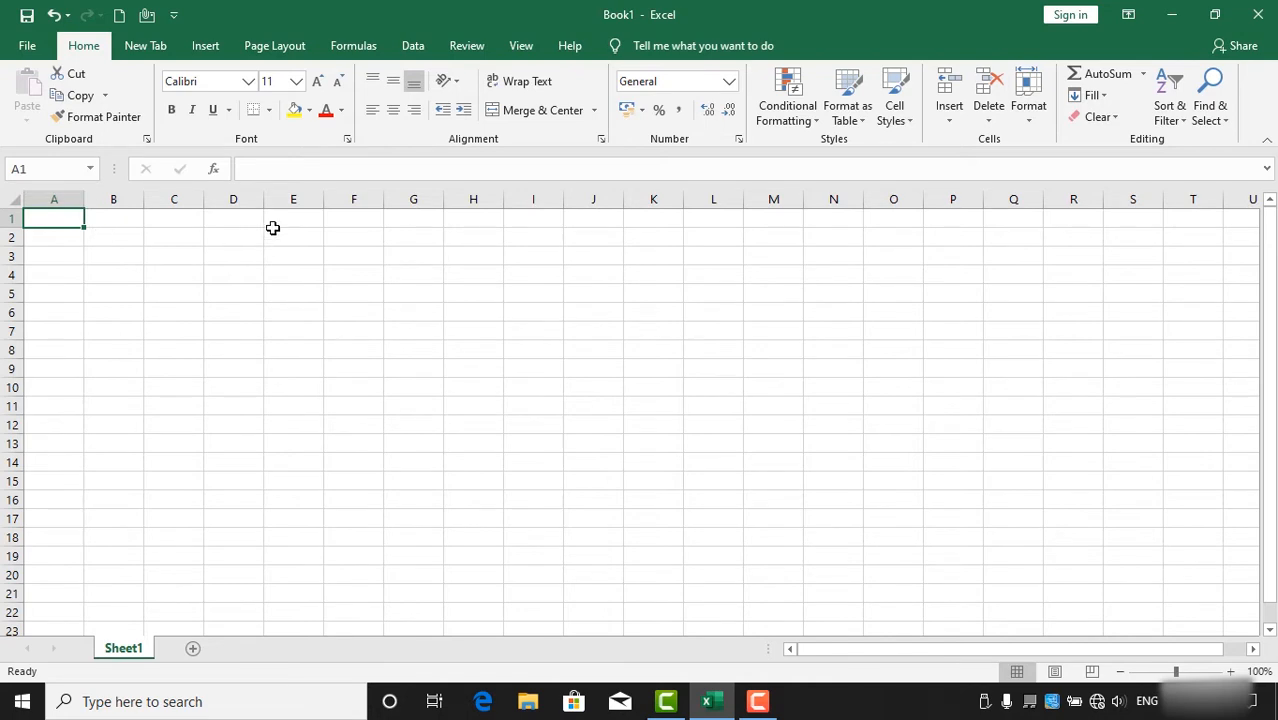
# Select the single cells E3 and F3, followed by the whole of column C and the whole of row 5
pyautogui.click(297, 257)
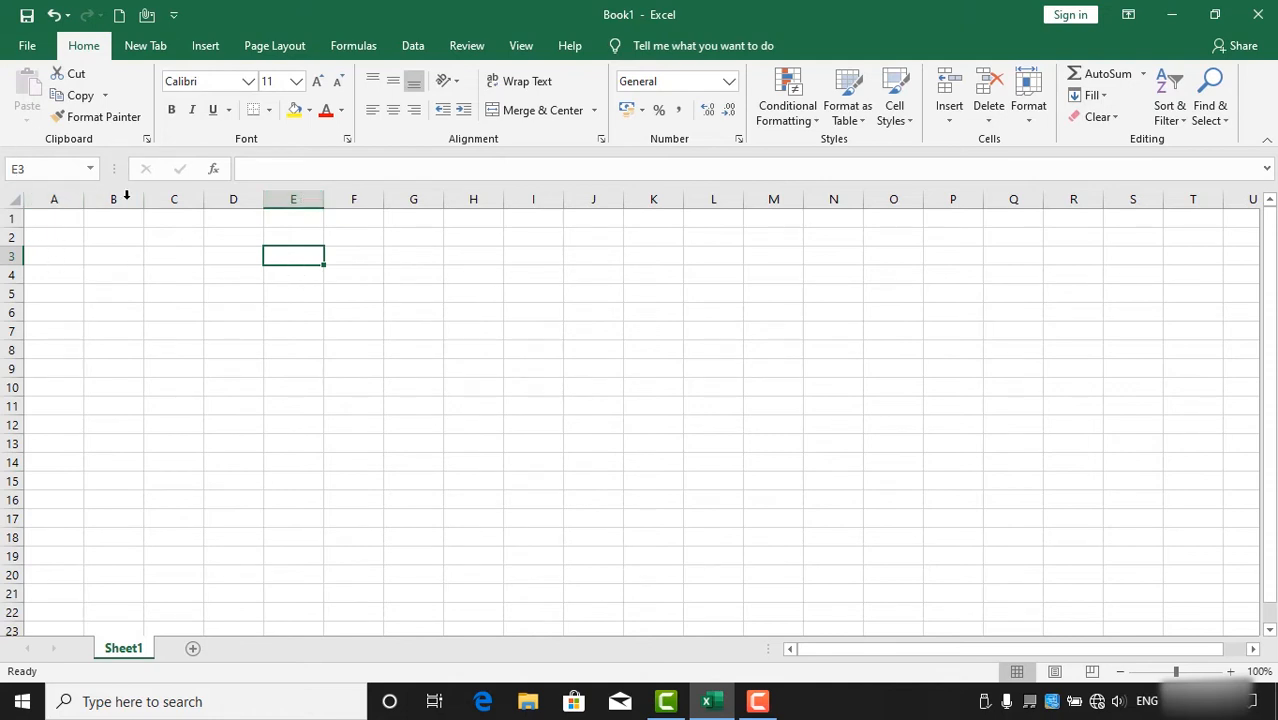
pyautogui.press('F2')
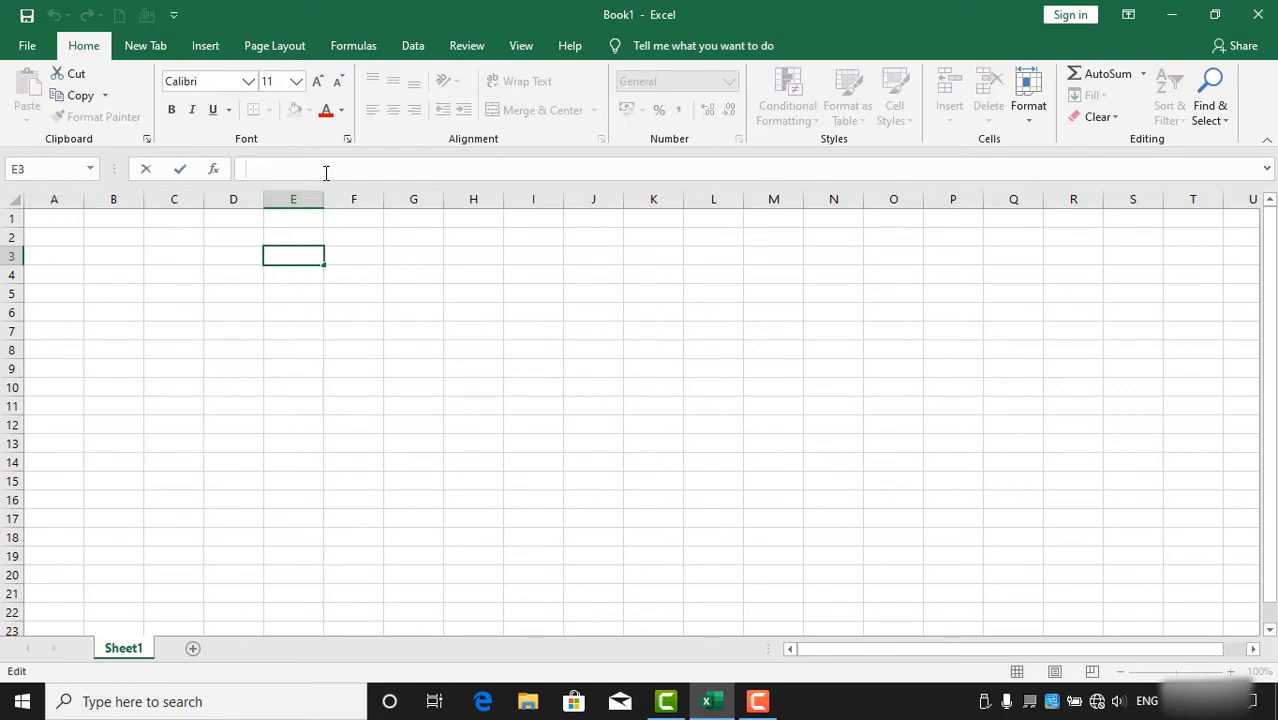
pyautogui.click(365, 262)
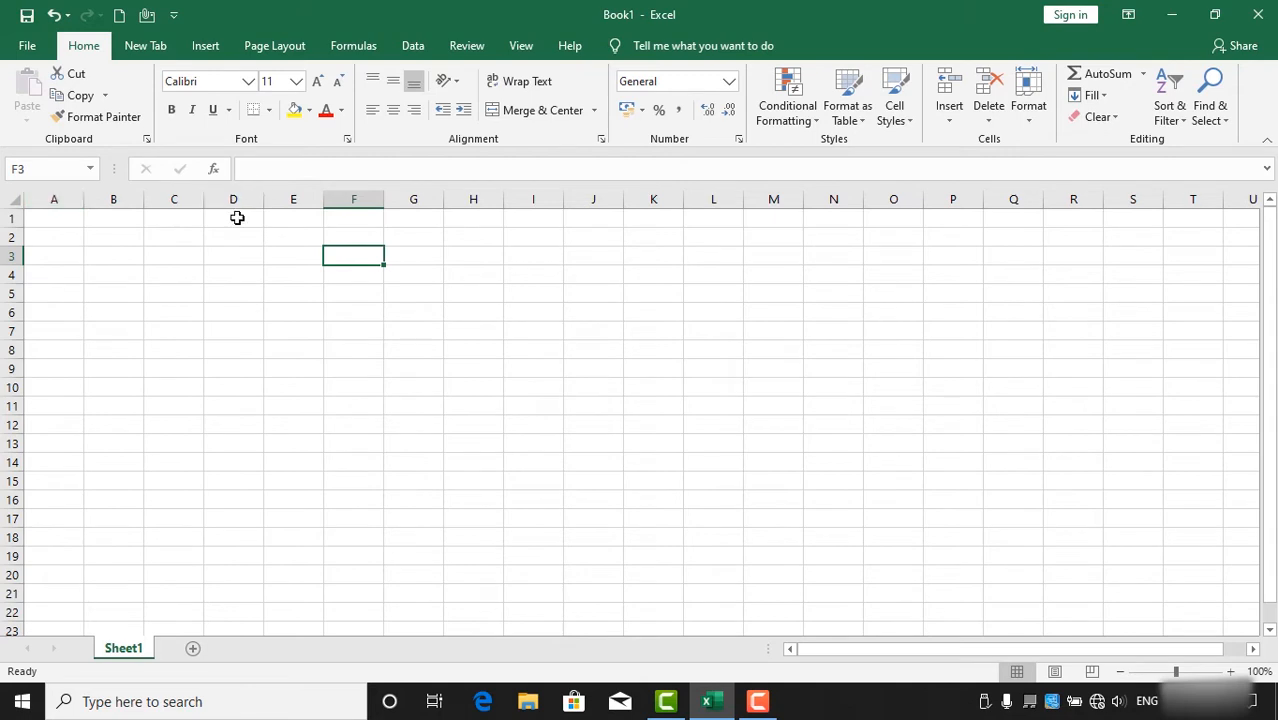
pyautogui.click(52, 199)
pyautogui.click(183, 198)
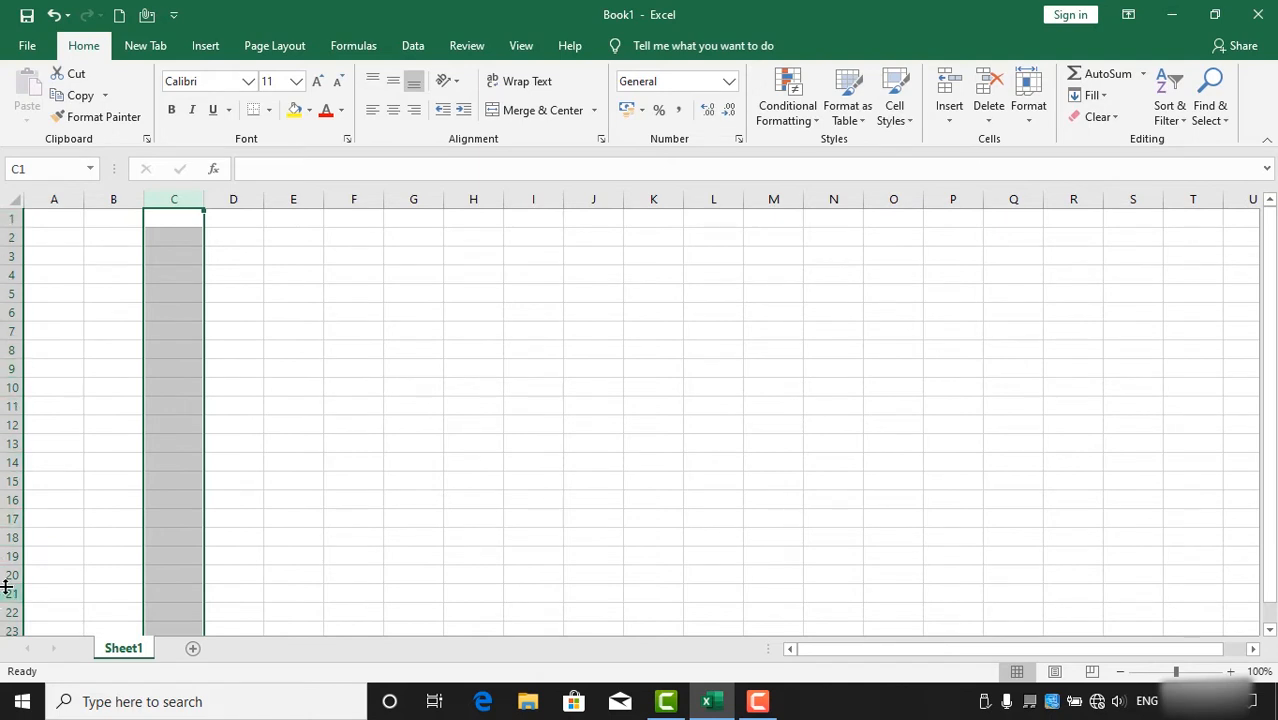
pyautogui.click(6, 293)
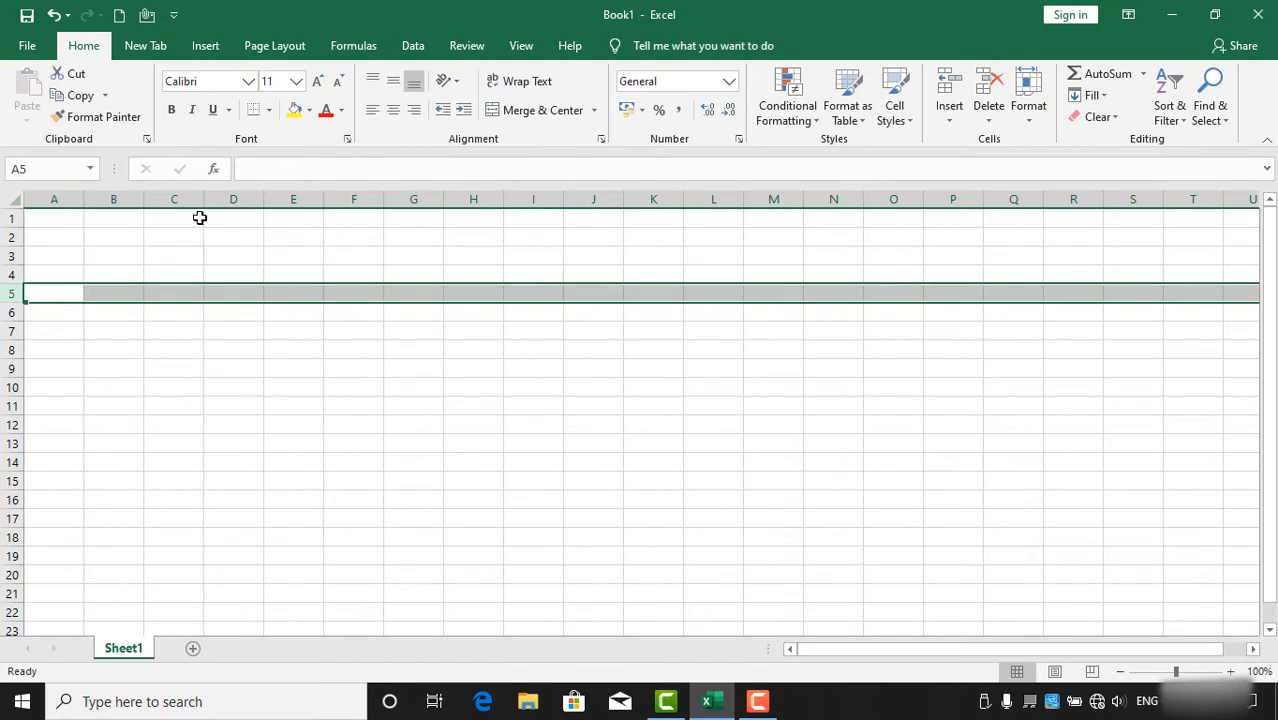
# Starting from cell A1, jump to the sheet's last column and to its last row, returning to A1 each time
pyautogui.click(45, 220)
pyautogui.scroll(-1, 201, 254)
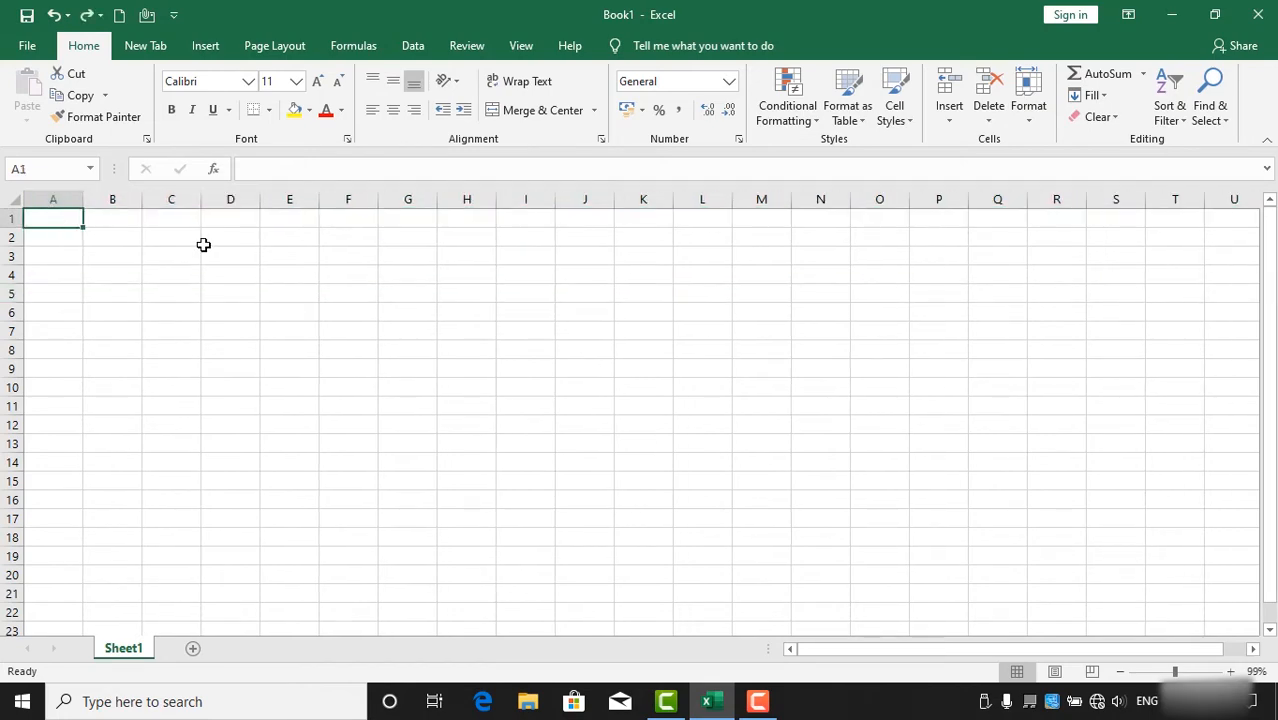
pyautogui.hotkey('ctrl', 'Right')
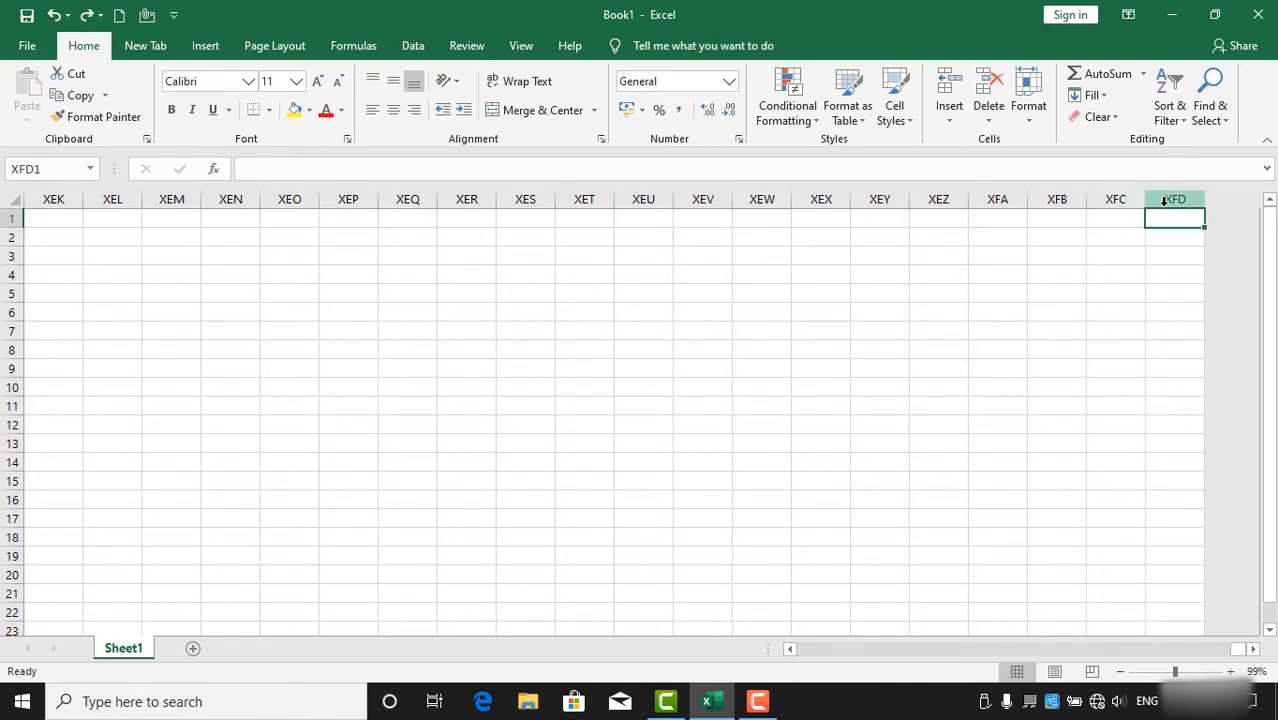
pyautogui.hotkey('ctrl', 'Home')
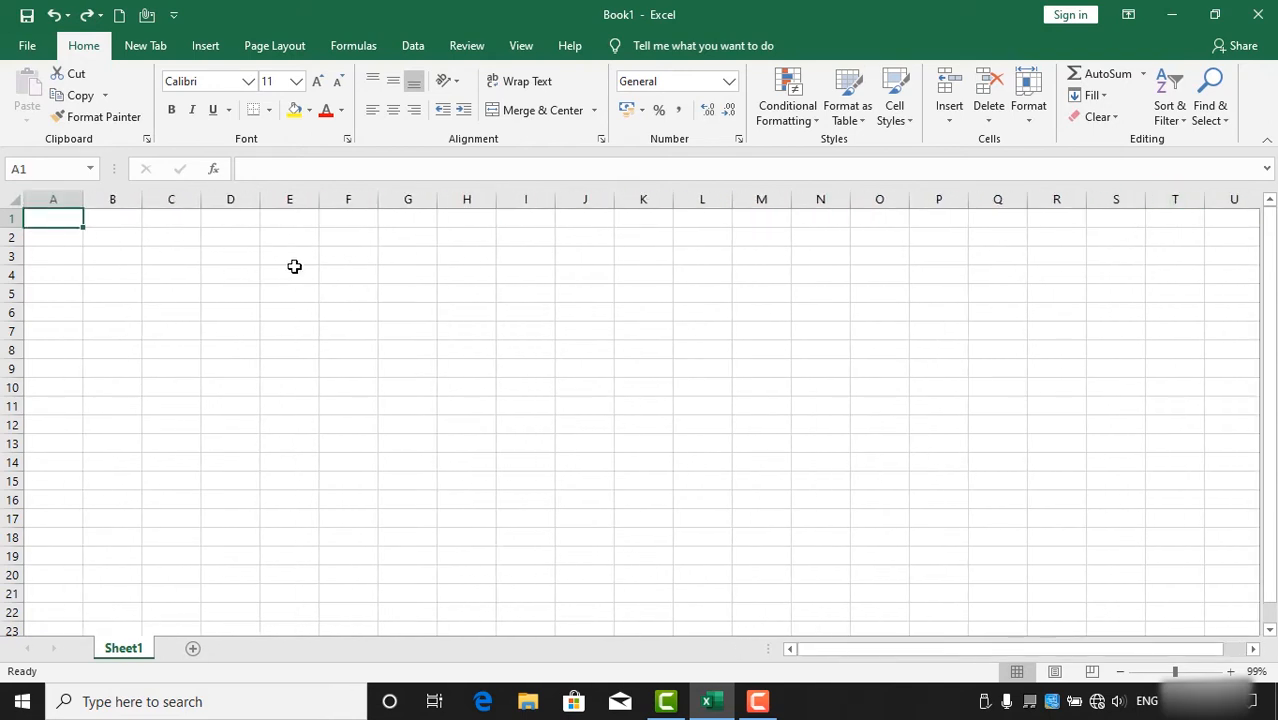
pyautogui.hotkey('ctrl', 'Down')
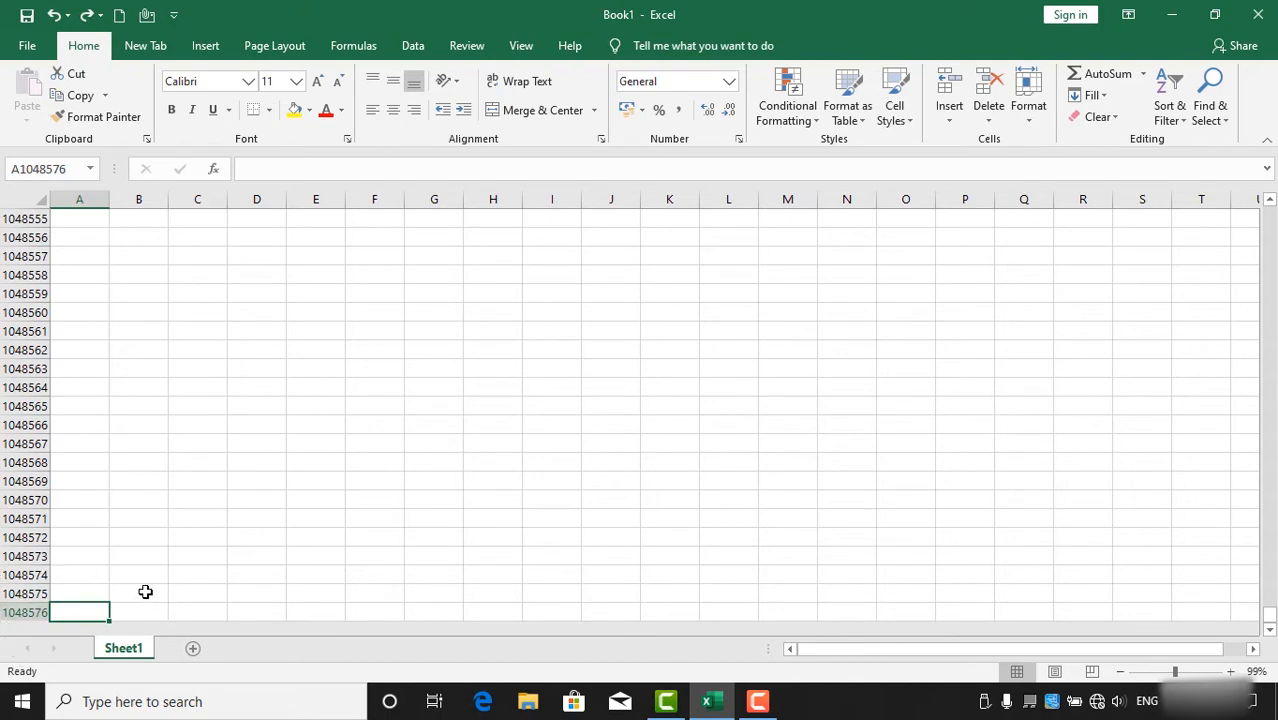
pyautogui.hotkey('ctrl', 'Up')
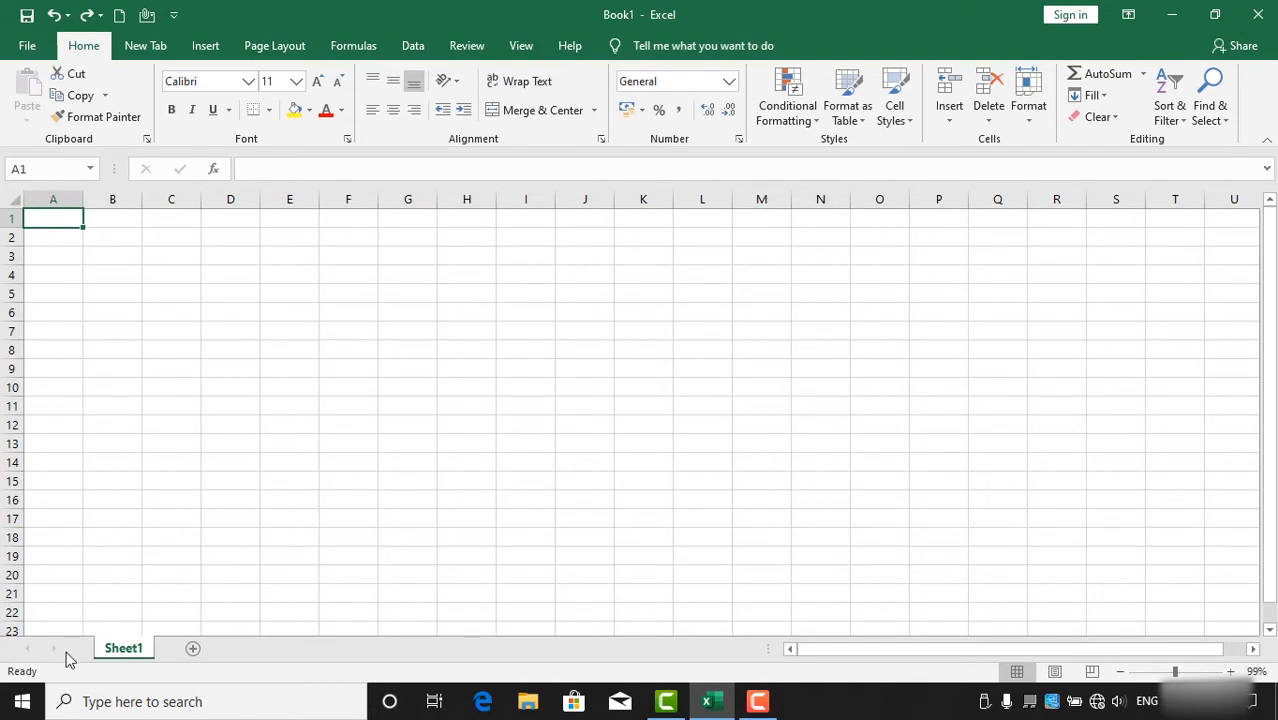
# Add two new worksheets to the workbook and go back to Sheet1
pyautogui.click(193, 648)
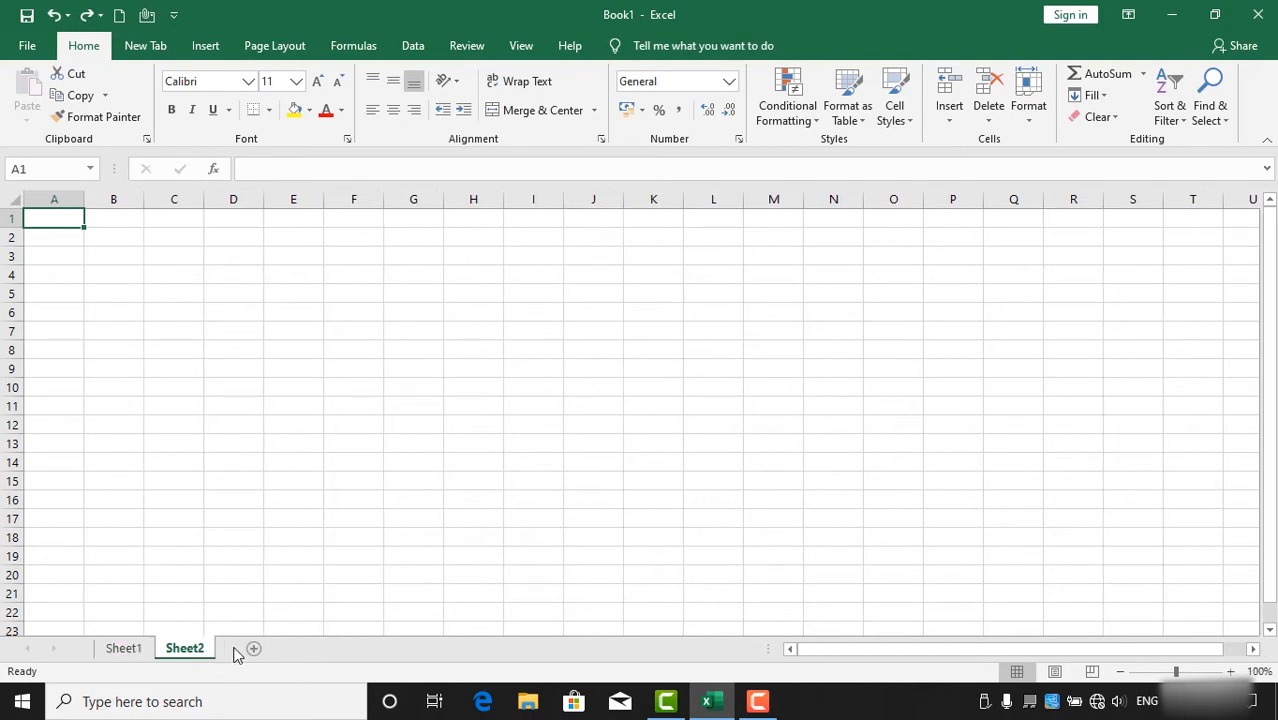
pyautogui.click(253, 648)
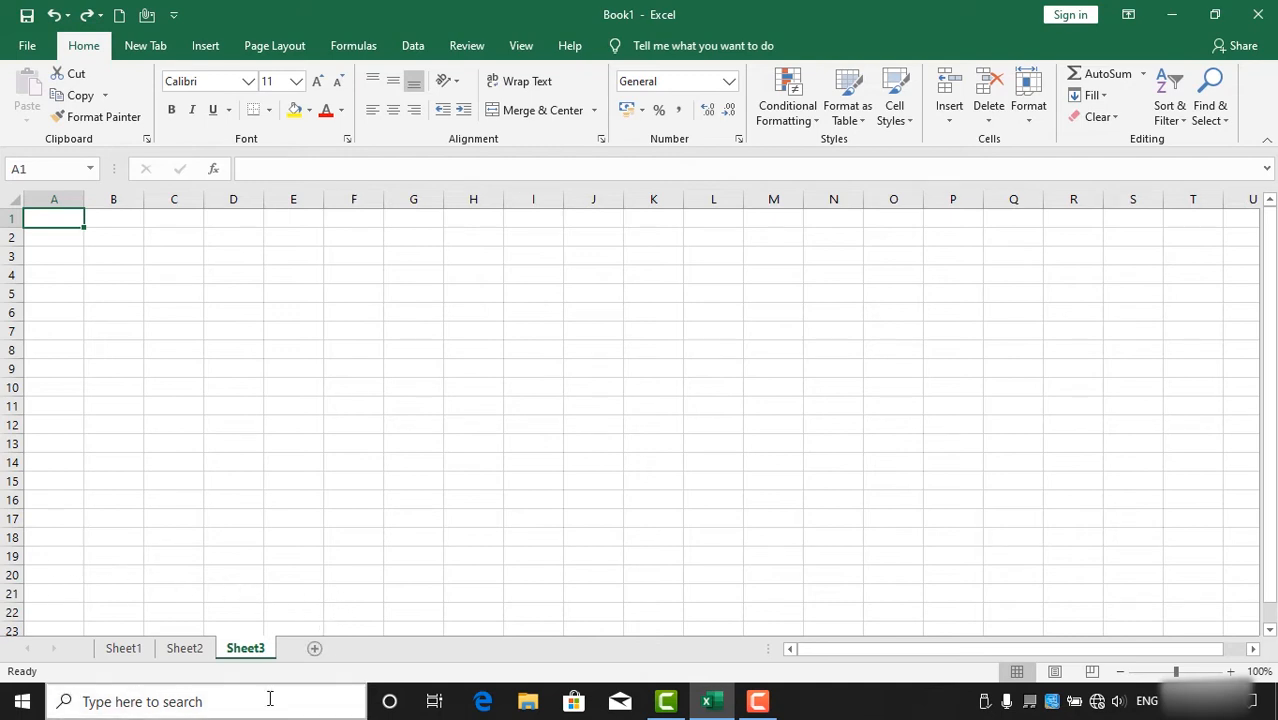
pyautogui.click(124, 649)
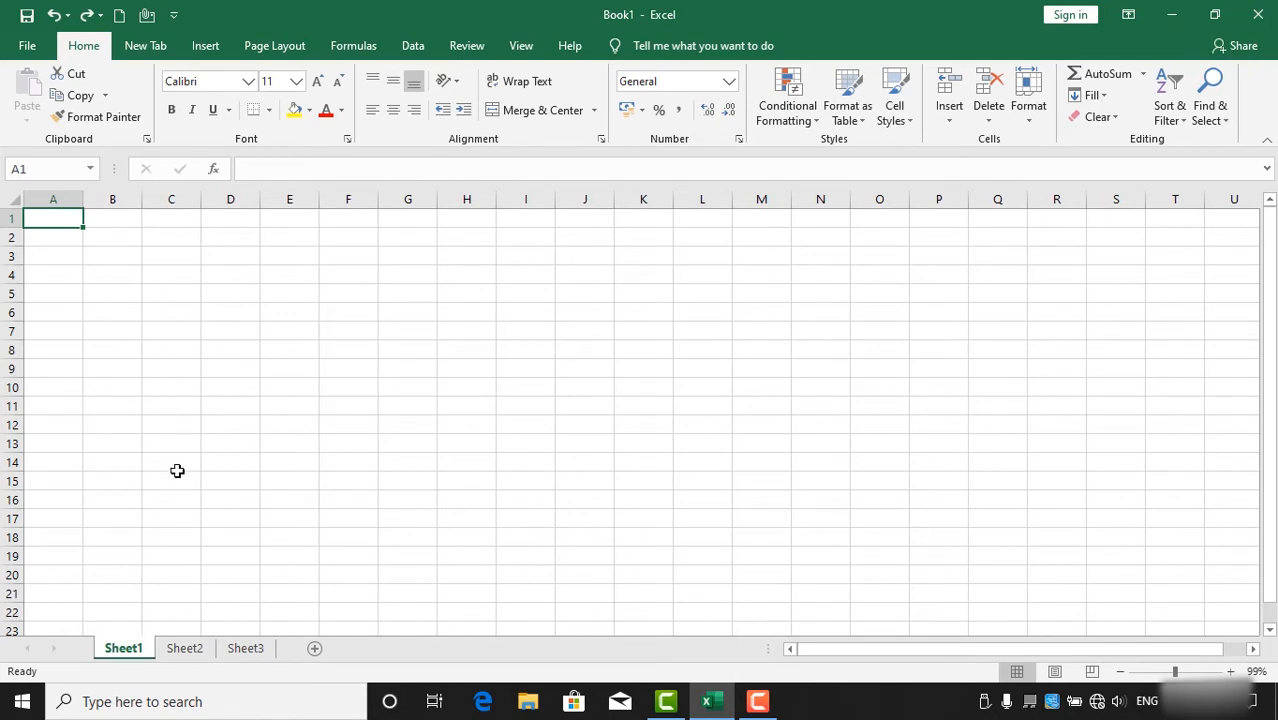
# Zoom Sheet1 in to 130% and back out to 100%
pyautogui.click(1185, 670)
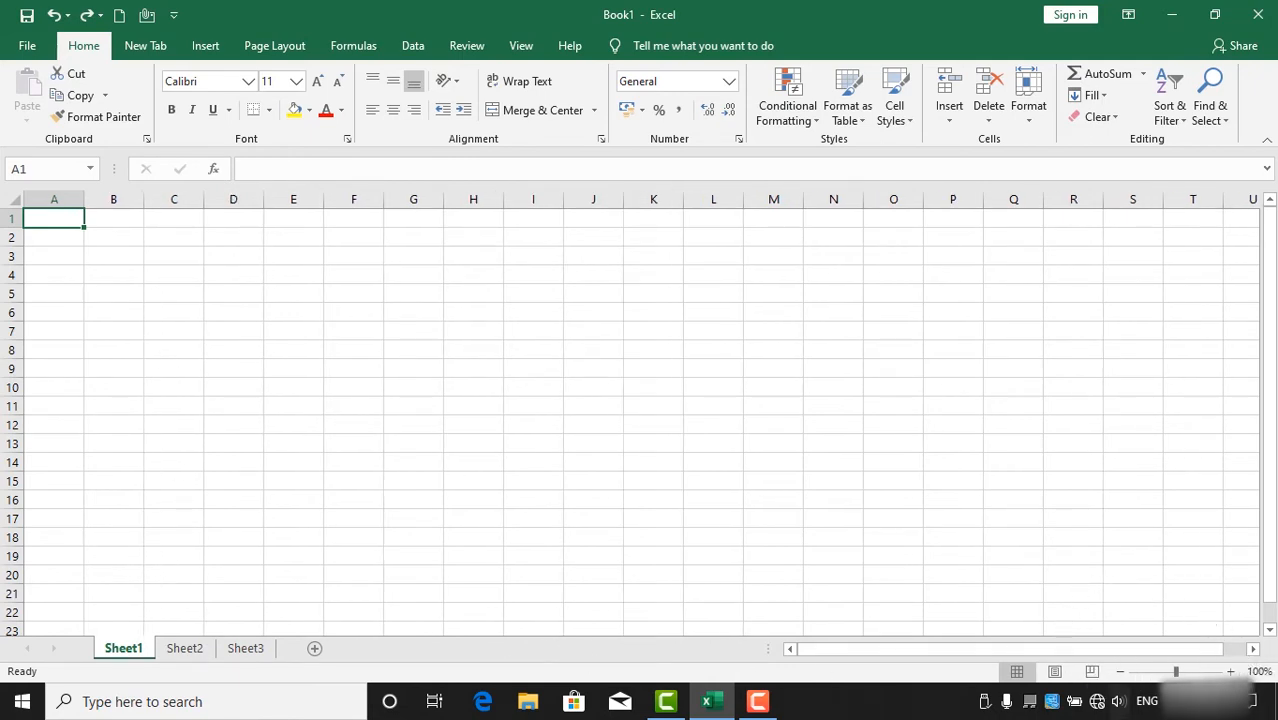
pyautogui.click(1230, 671)
pyautogui.click(1230, 671)
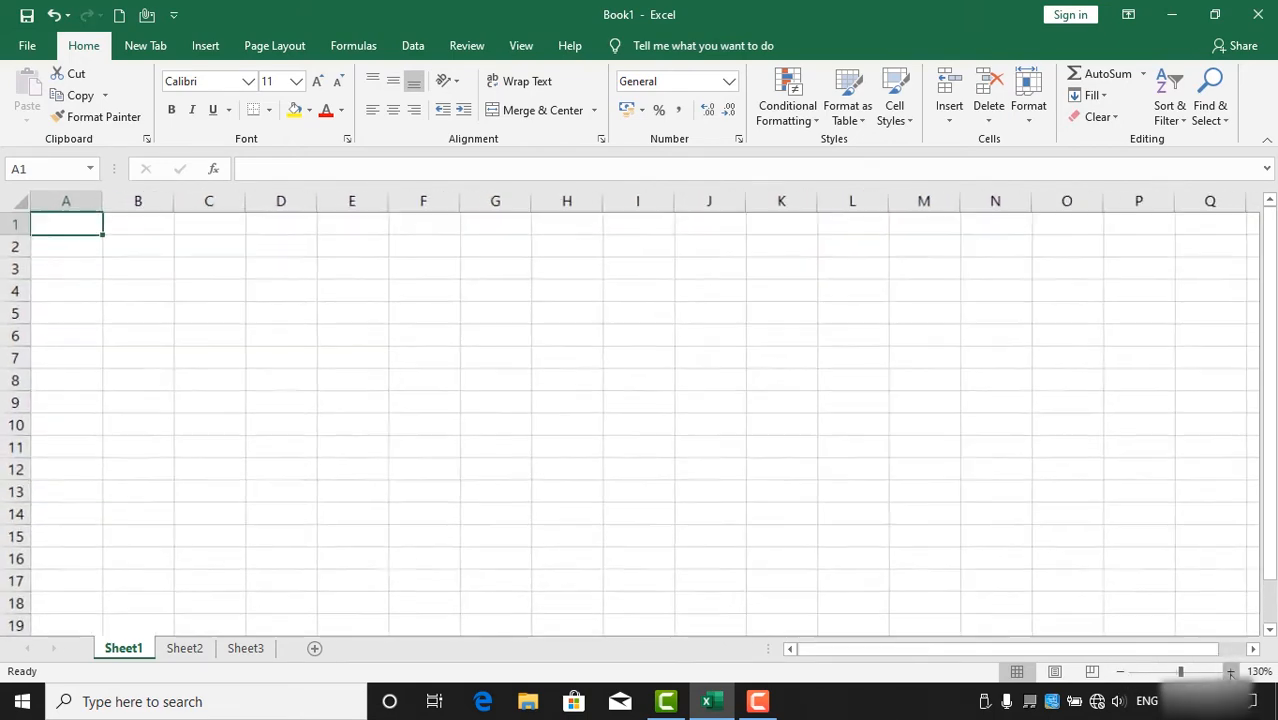
pyautogui.click(1230, 671)
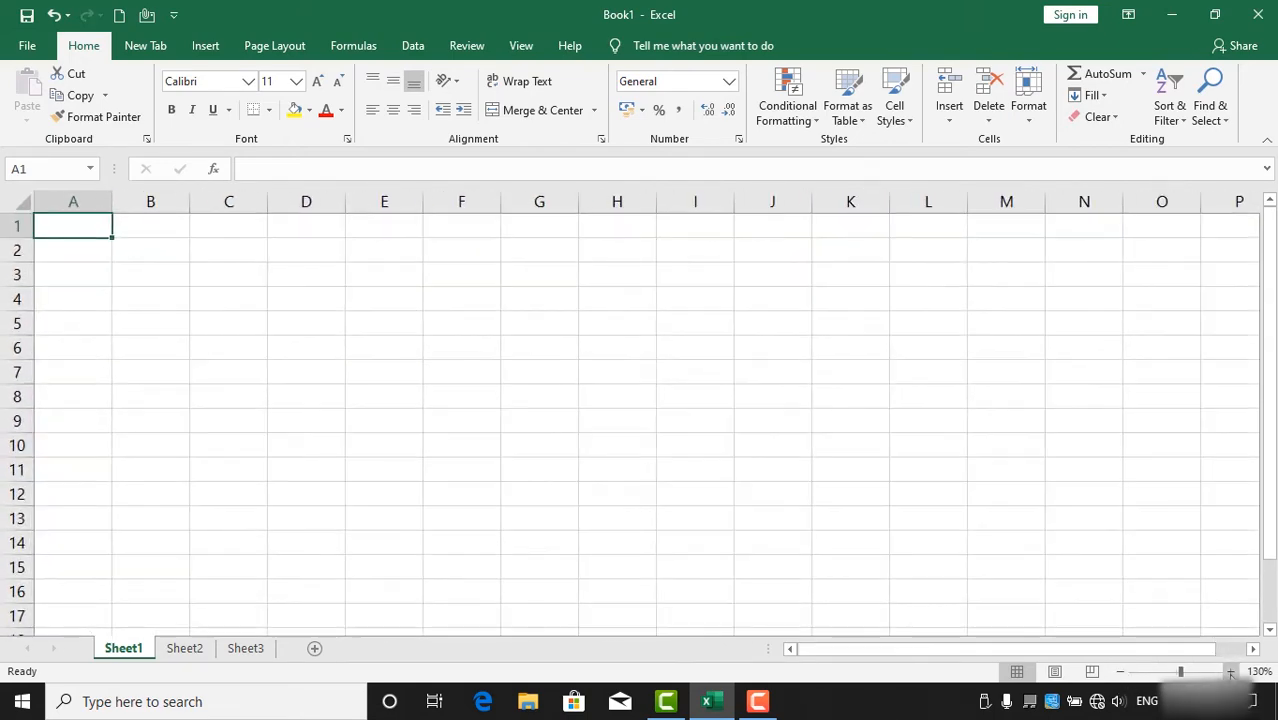
pyautogui.click(1121, 672)
pyautogui.click(1121, 672)
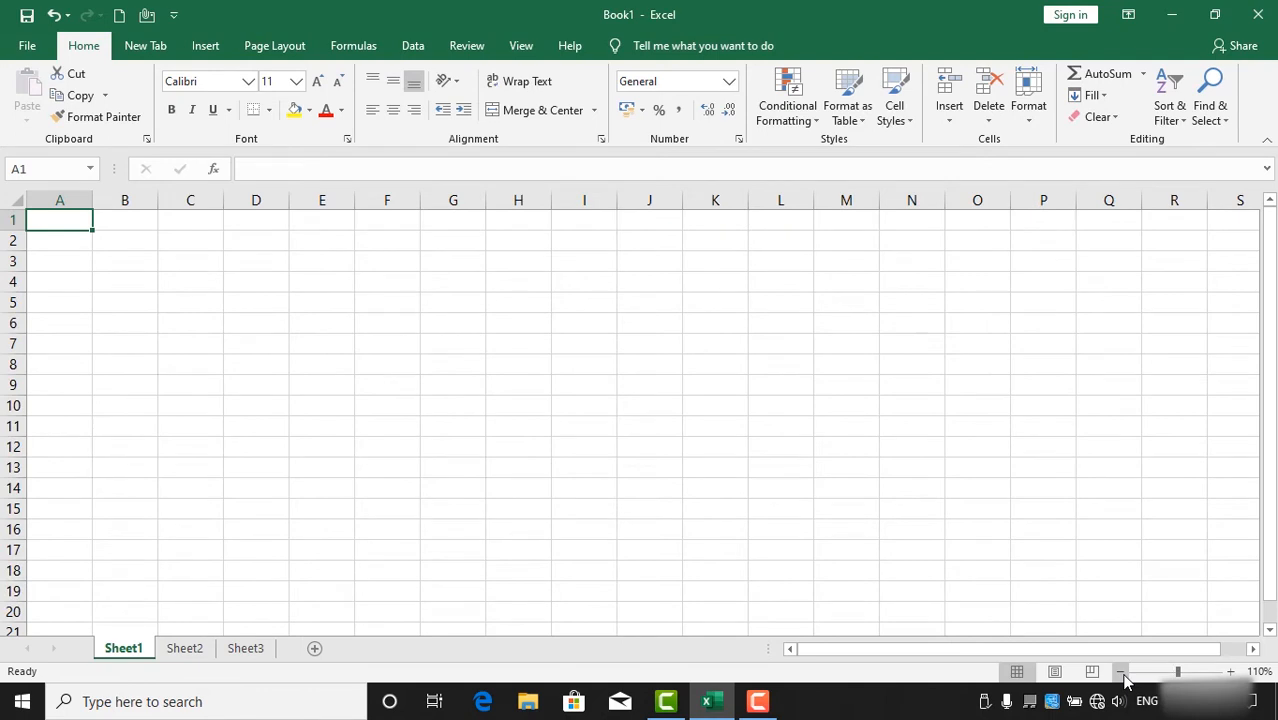
pyautogui.click(1121, 672)
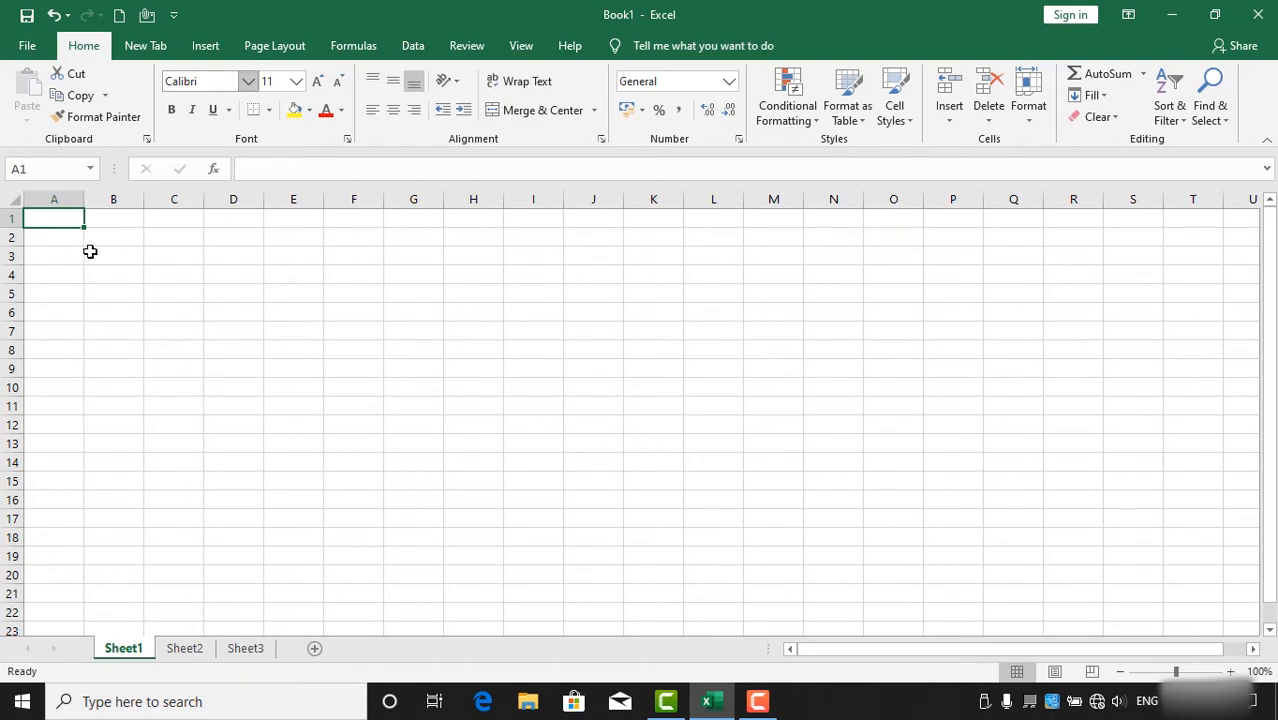
# Enter the text "excel" in cell A1 of Sheet1
pyautogui.write('ex')
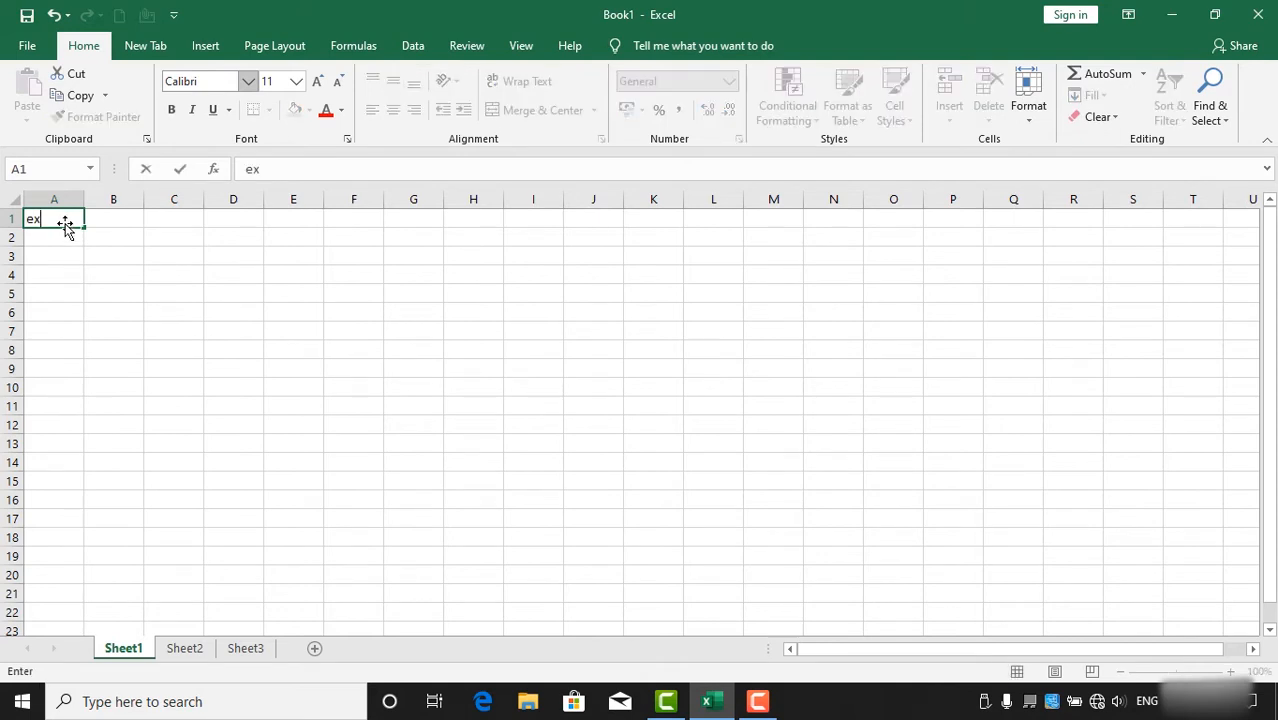
pyautogui.write('cel')
pyautogui.press('Return')
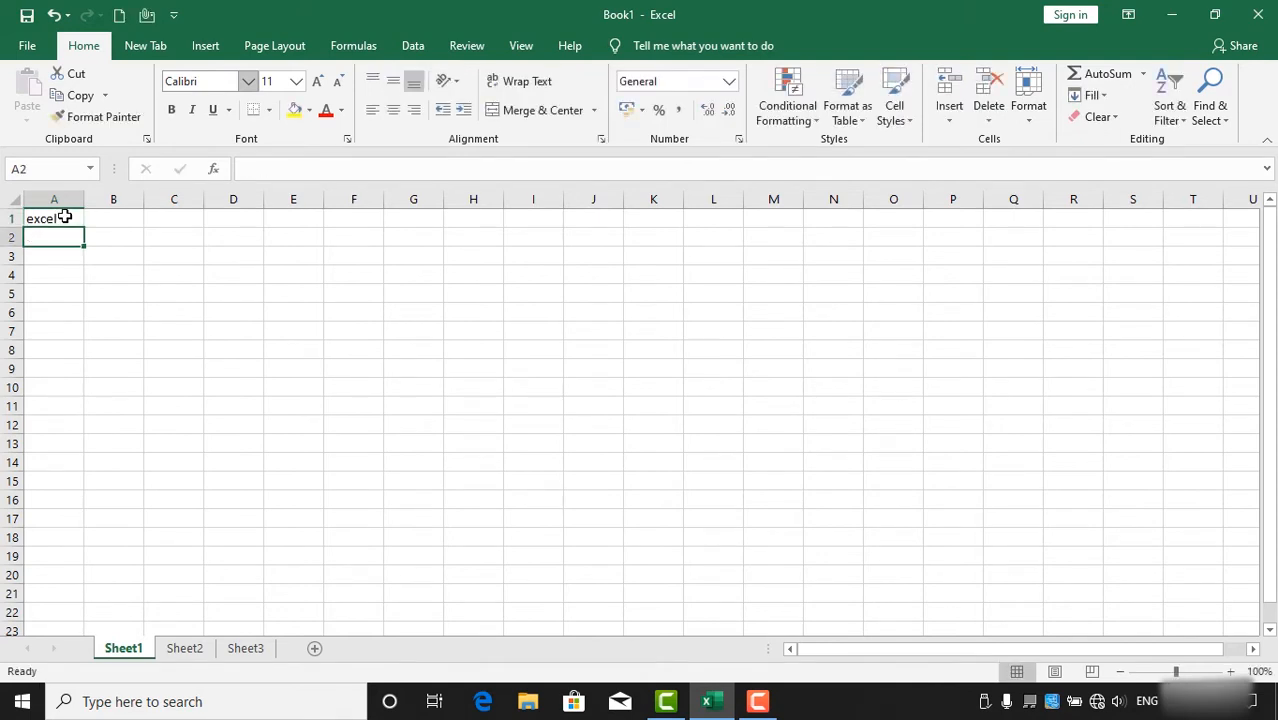
# Select cell A1 and move the selection one cell at a time across row 1 to D1
pyautogui.click(66, 217)
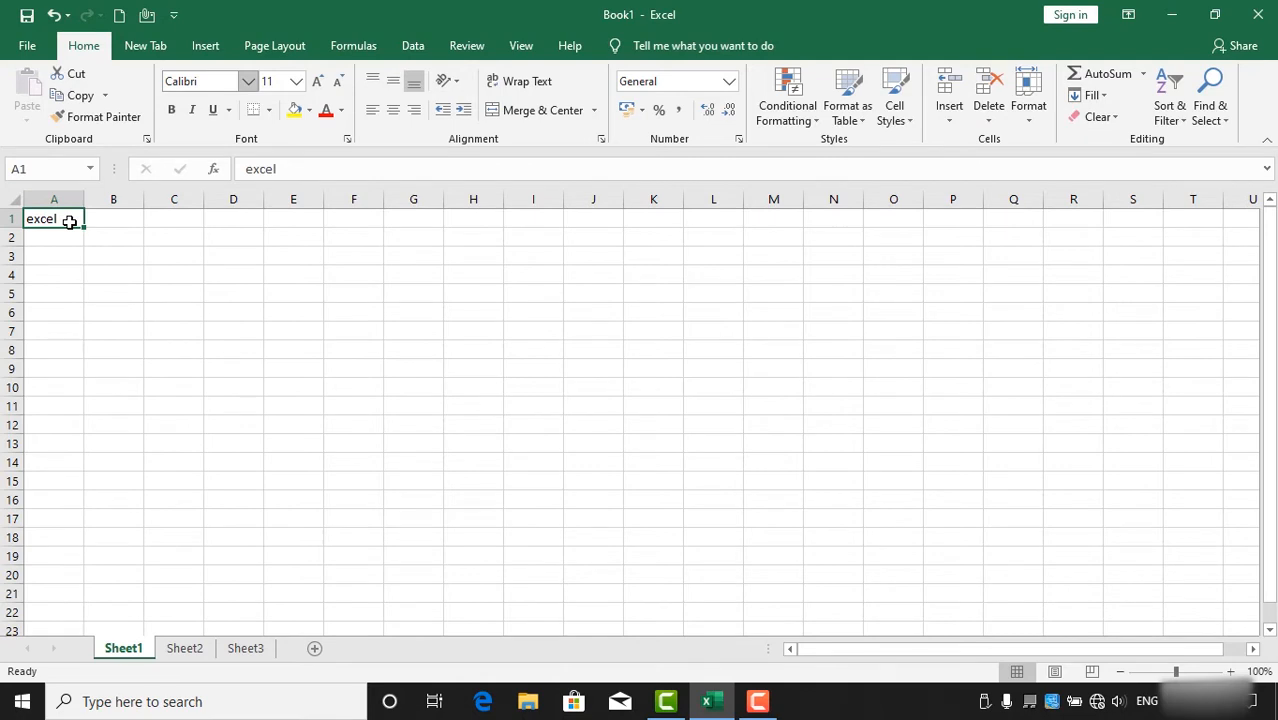
pyautogui.press('Tab')
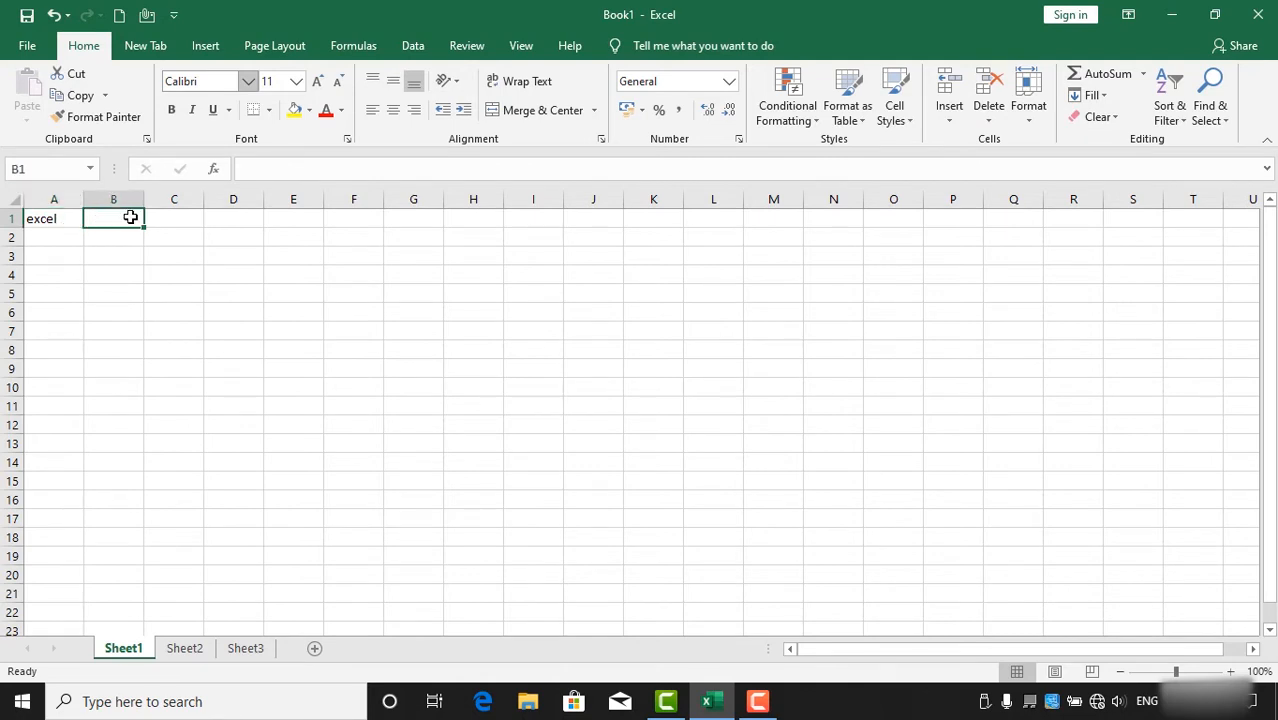
pyautogui.press('Tab')
pyautogui.press('Tab')
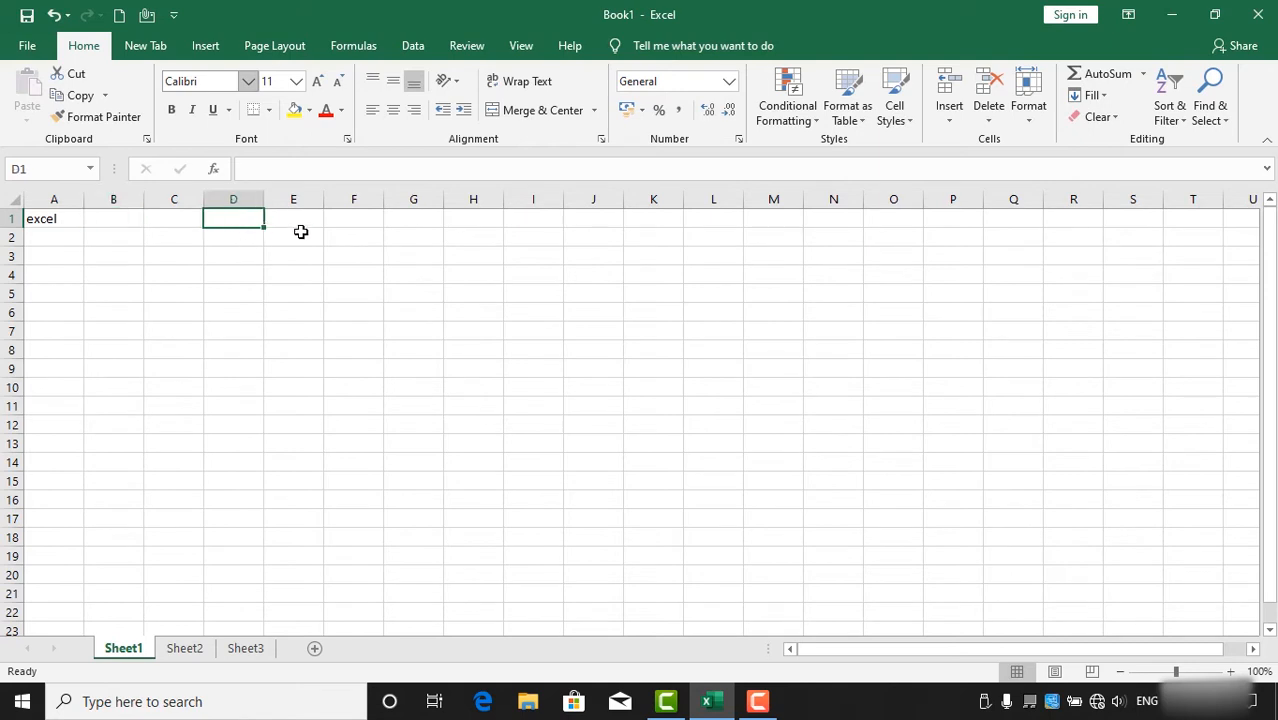
# Edit the text in cell A1 directly in the cell, shortening it to "exc"
pyautogui.click(68, 222)
pyautogui.doubleClick(68, 222)
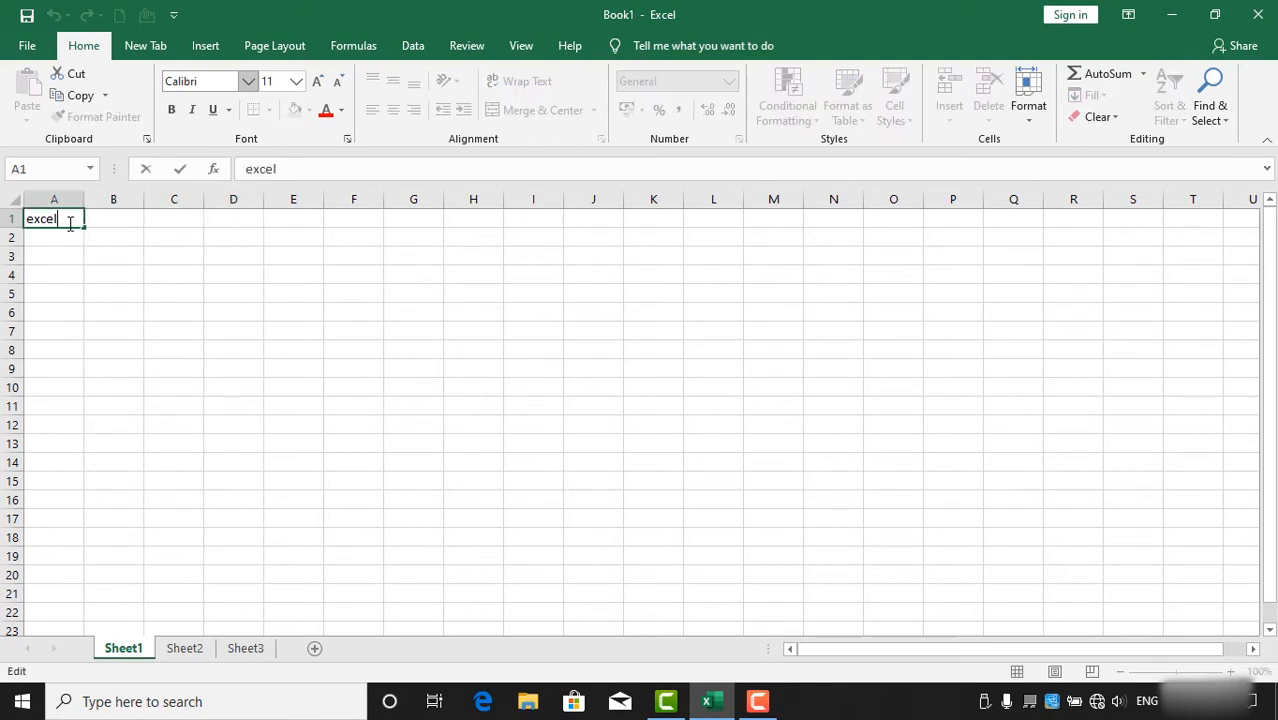
pyautogui.press('BackSpace')
pyautogui.press('BackSpace')
pyautogui.click(205, 232)
# Open the content of cell A1 for editing in the formula bar, and leave it by selecting cell E6
pyautogui.click(62, 223)
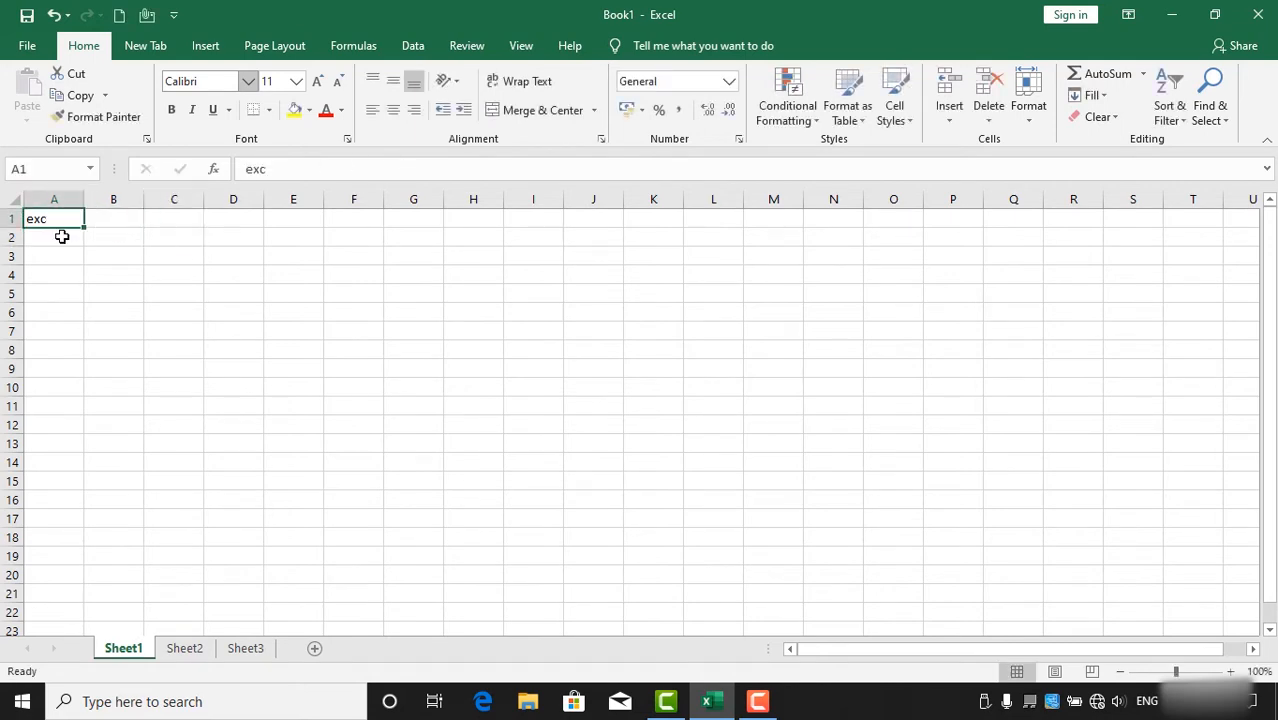
pyautogui.click(300, 170)
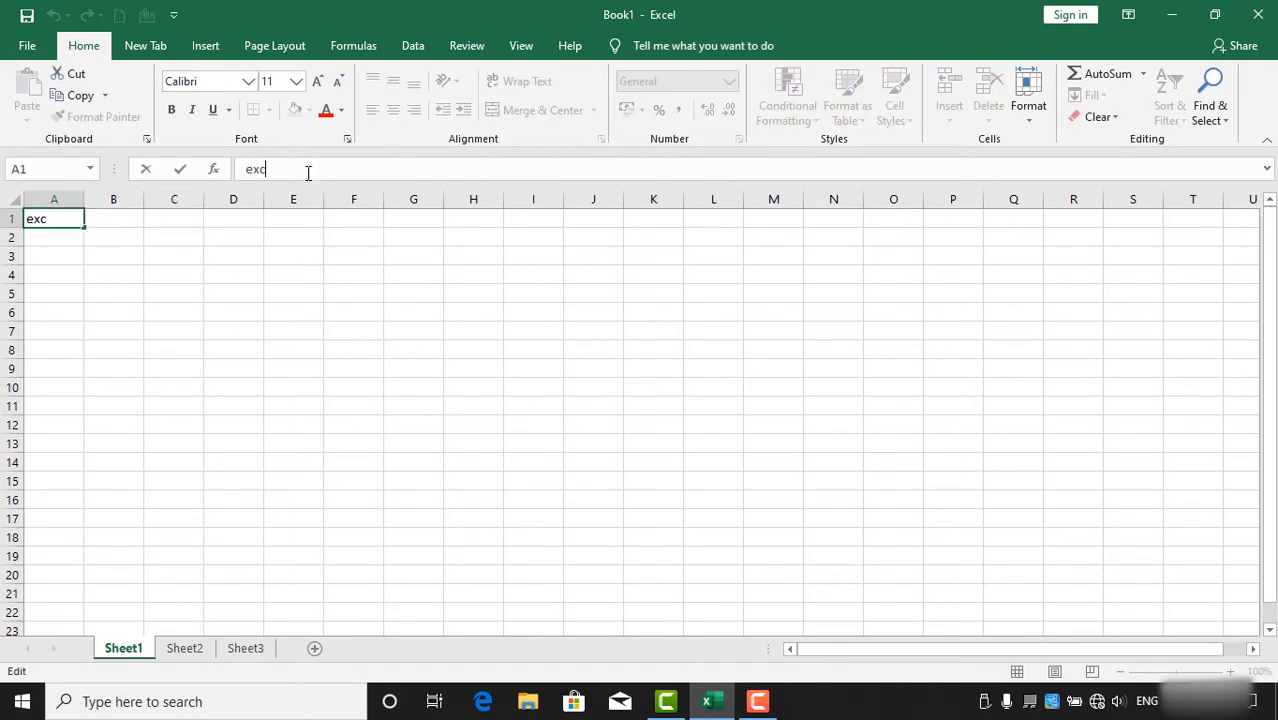
pyautogui.click(289, 314)
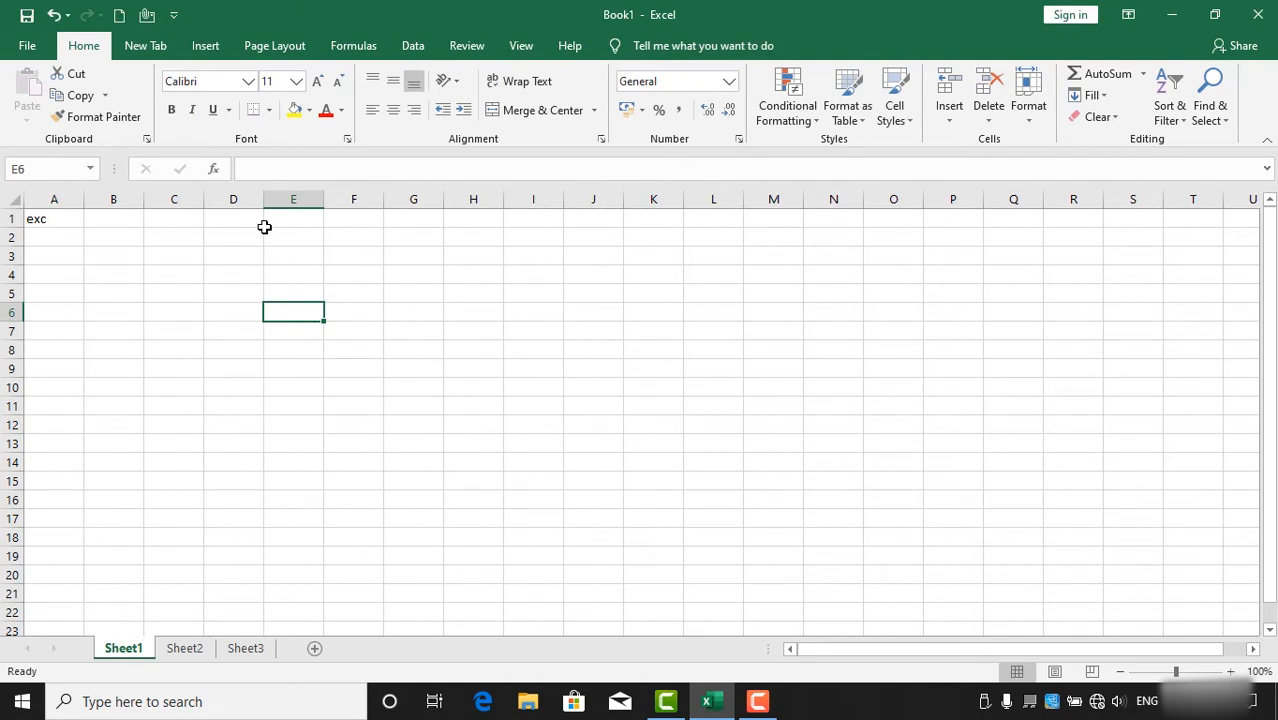
# Return to cell A1 and edit its text in the cell to read "excel"
pyautogui.hotkey('ctrl', 'Home')
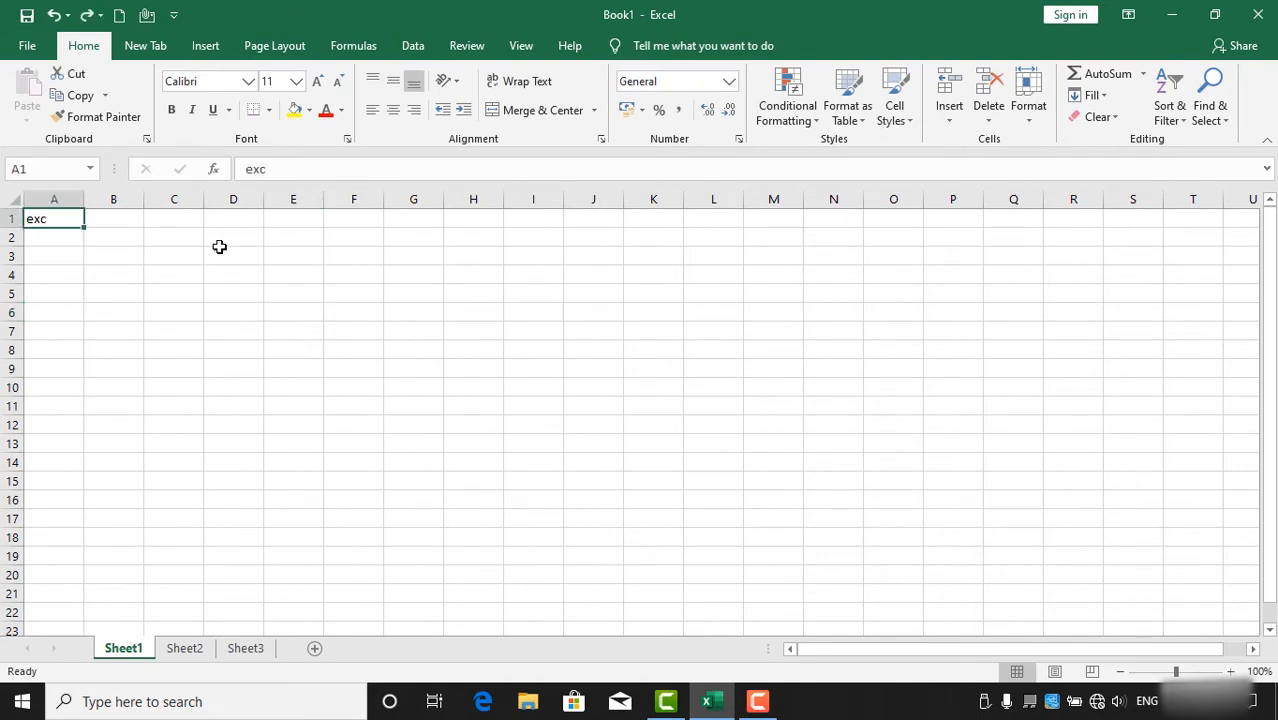
pyautogui.press('F2')
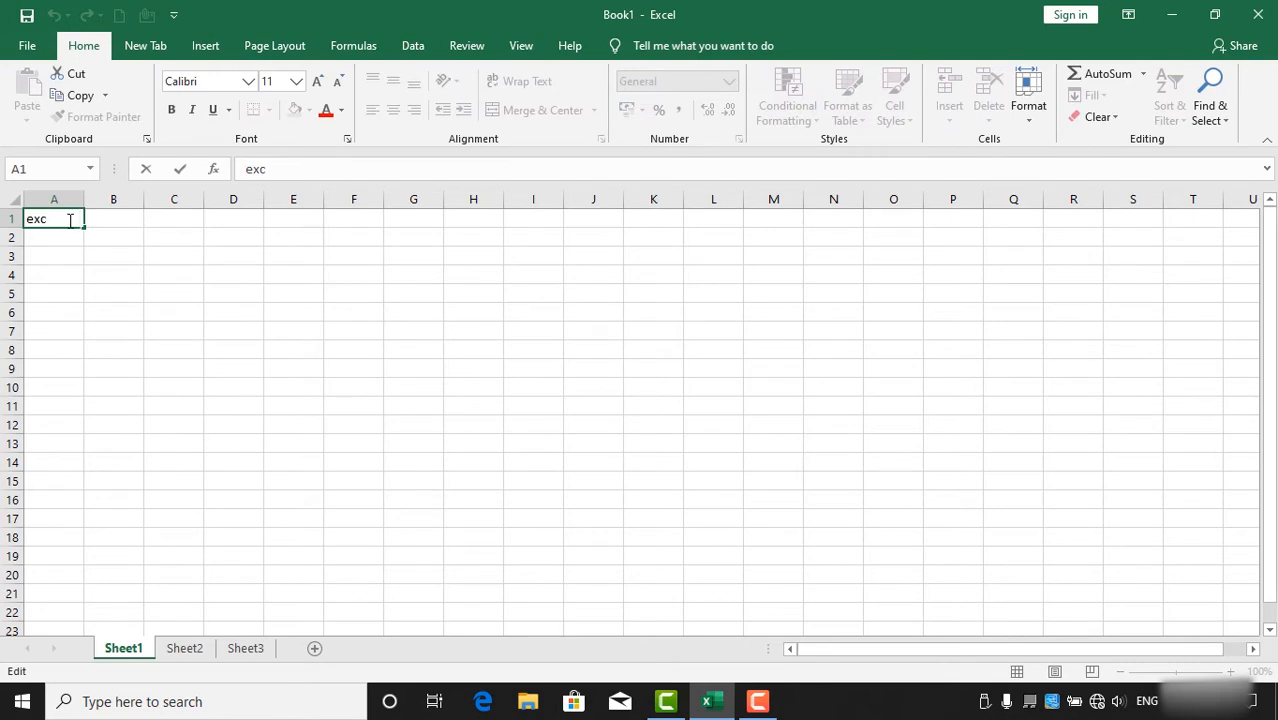
pyautogui.press('BackSpace')
pyautogui.press('BackSpace')
pyautogui.write('xce')
pyautogui.press('Return')
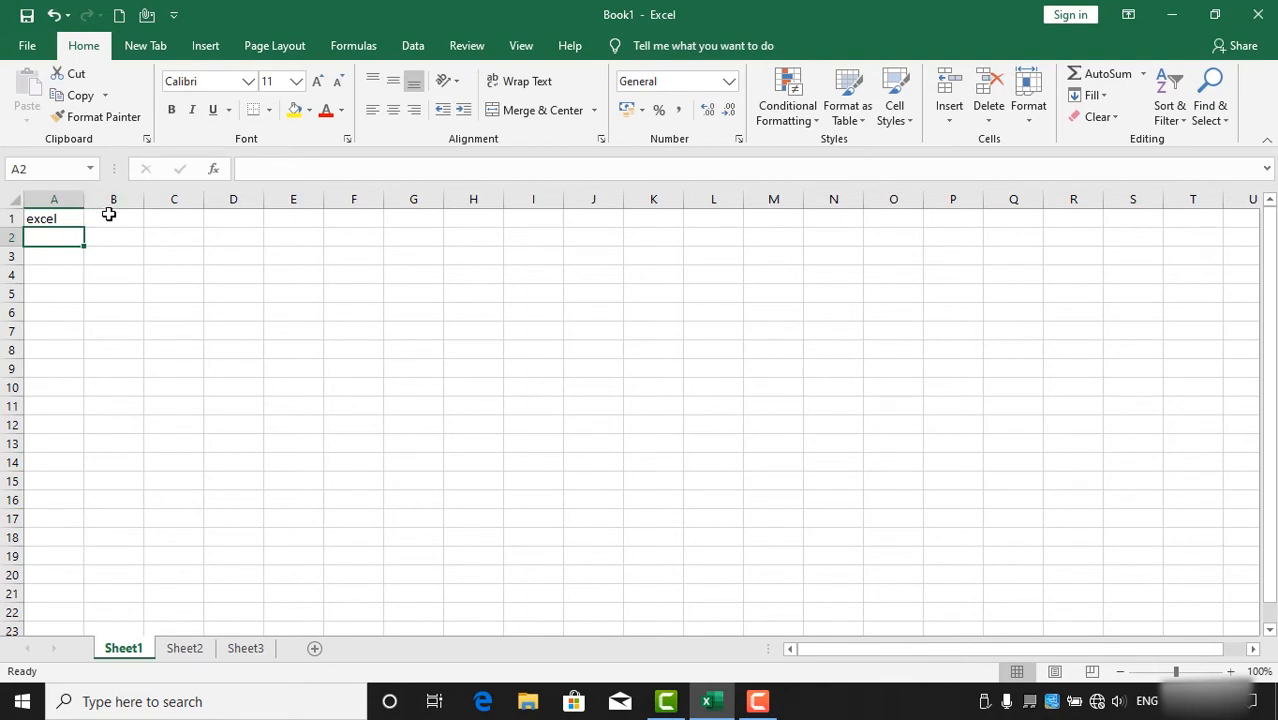
# Move the selection to cell D2 and widen column D to about two and a half times its width
pyautogui.press('Right')
pyautogui.press('Right')
pyautogui.press('Right')
pyautogui.moveTo(265, 201); pyautogui.dragTo(353, 200)
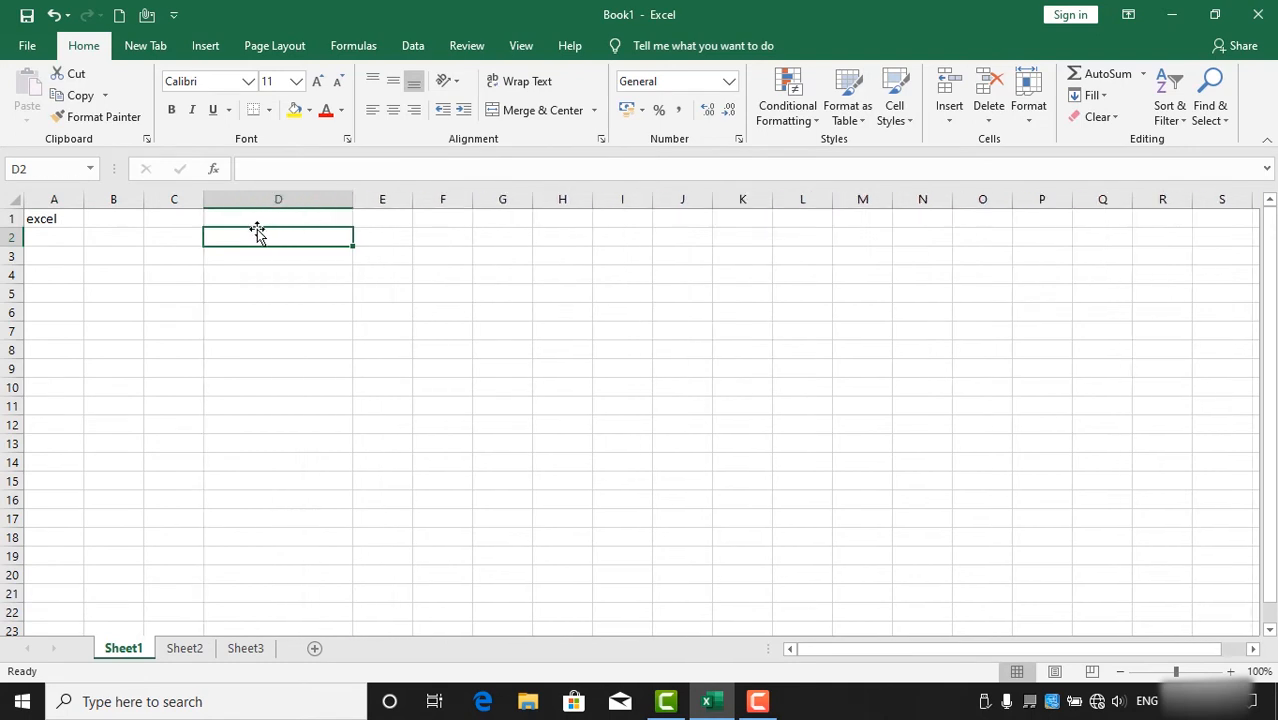
# Enter the word "text" in cell D2 and select that cell again
pyautogui.doubleClick(247, 238)
pyautogui.write('text')
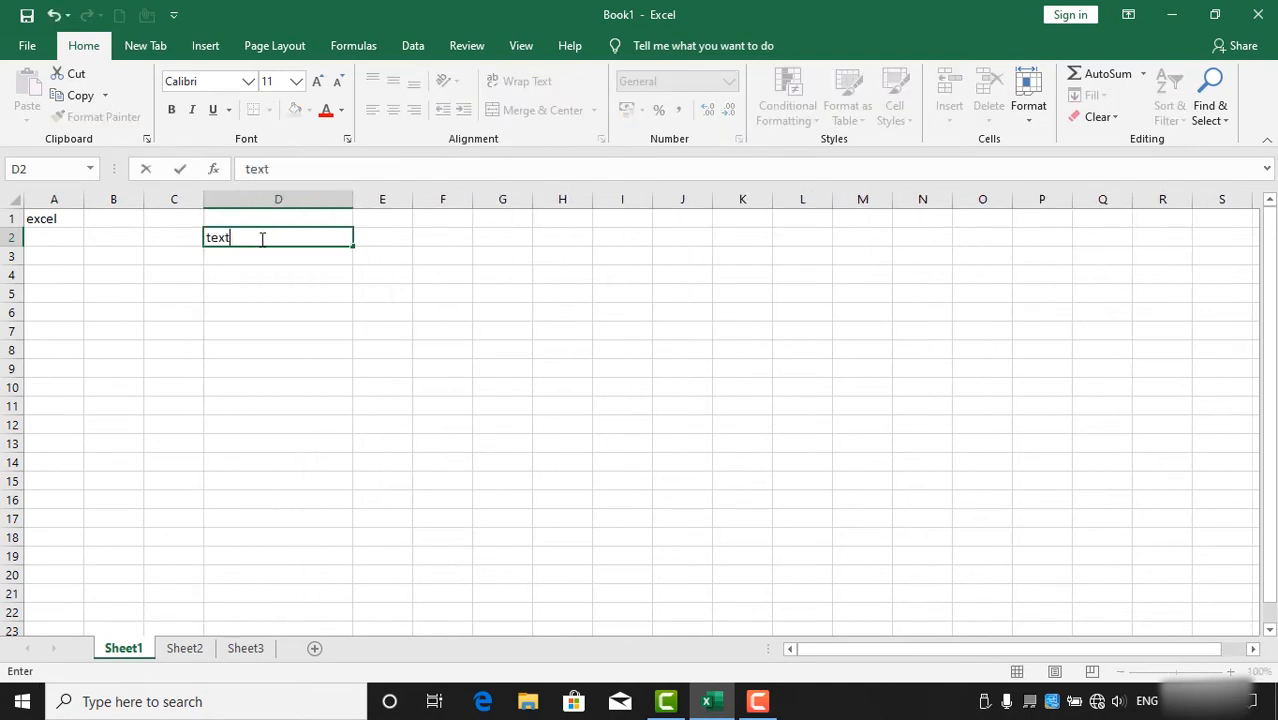
pyautogui.press('Return')
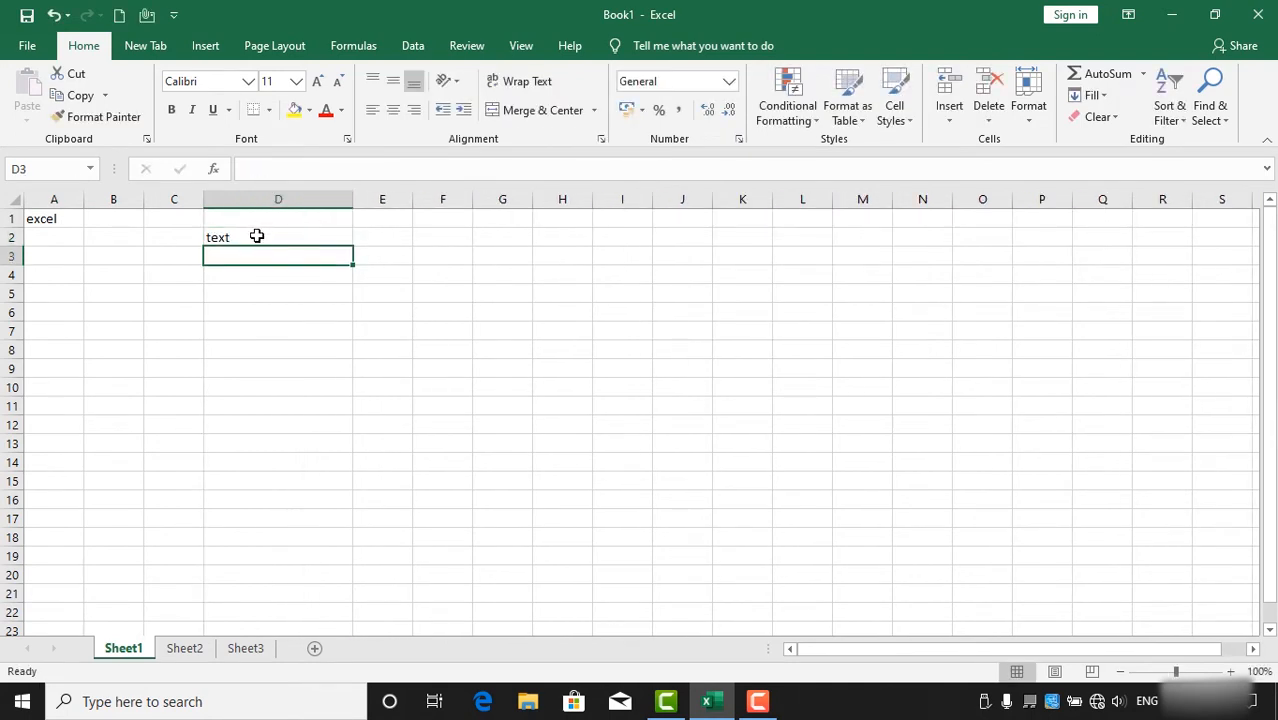
pyautogui.click(256, 238)
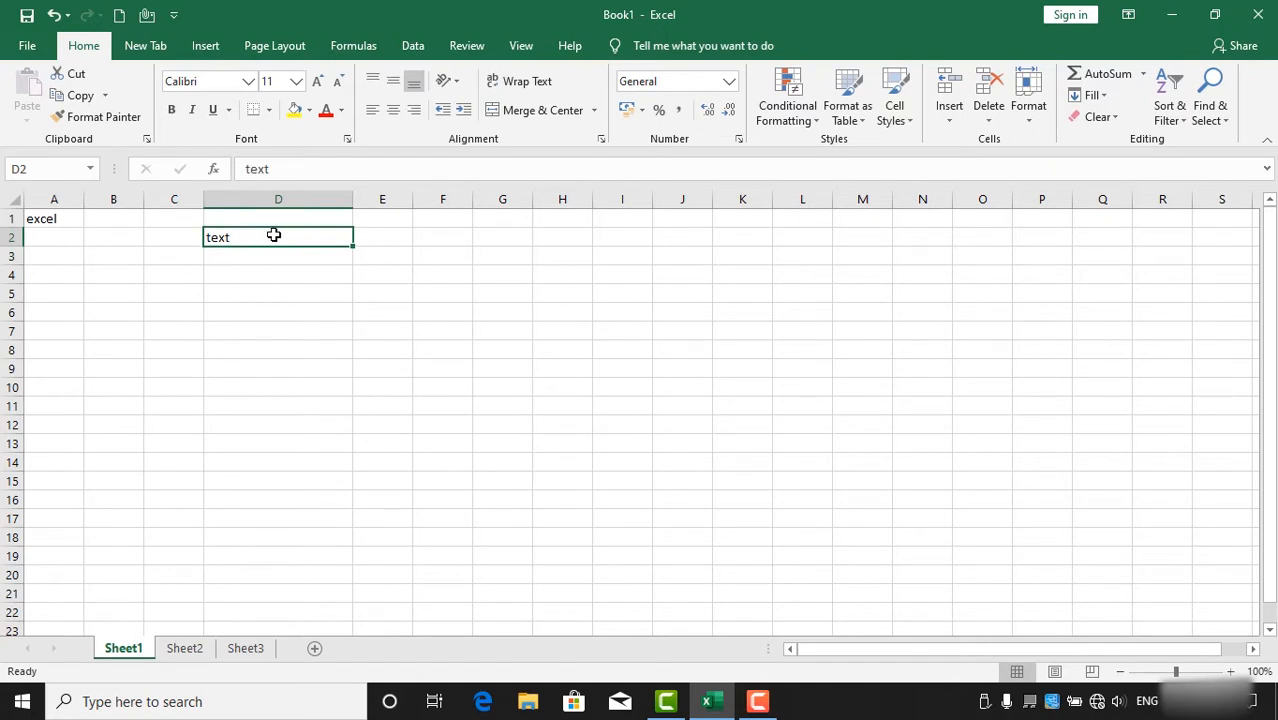
# Enter the number 120 in cell D3 and the logical value "true" in cell D4
pyautogui.doubleClick(234, 258)
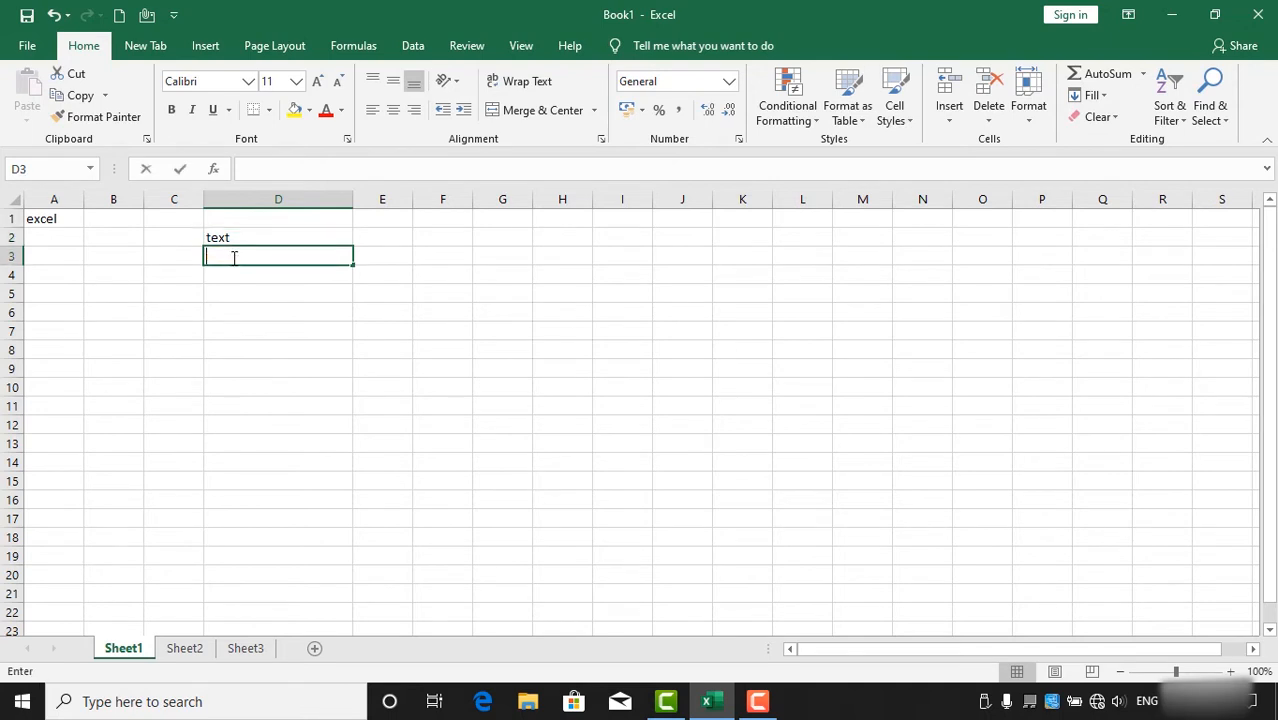
pyautogui.write('120')
pyautogui.press('Return')
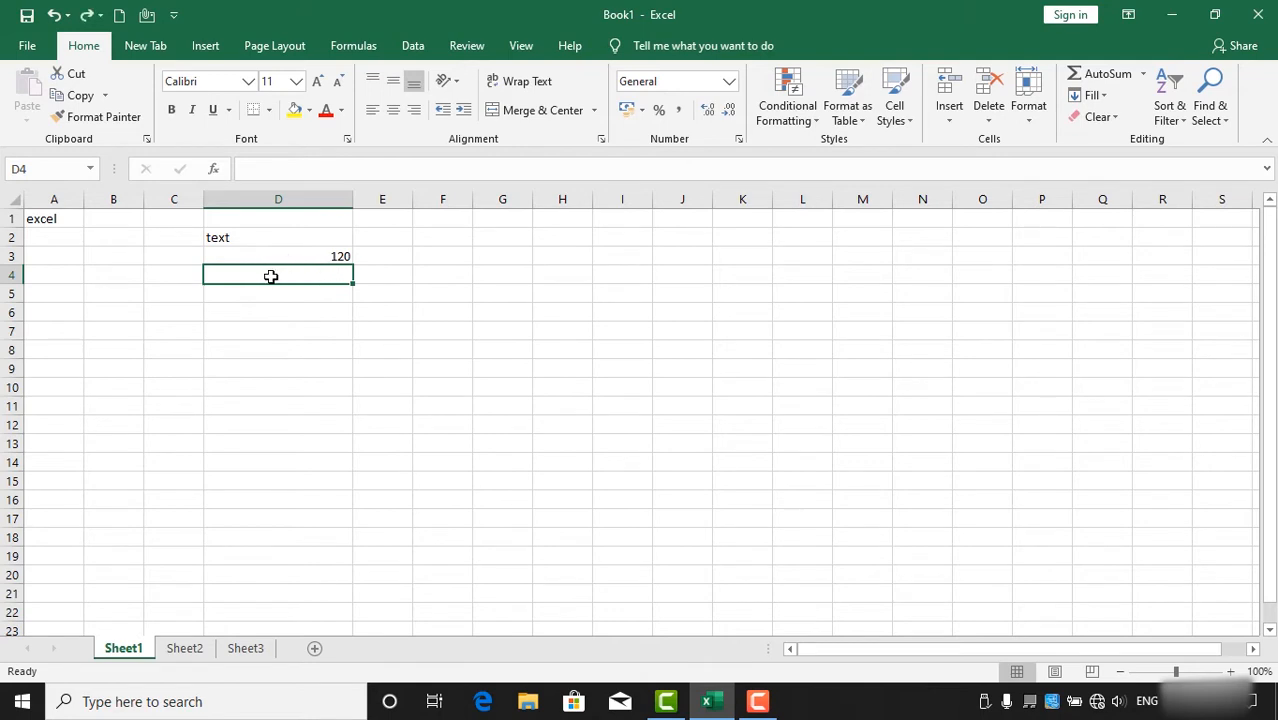
pyautogui.write('true')
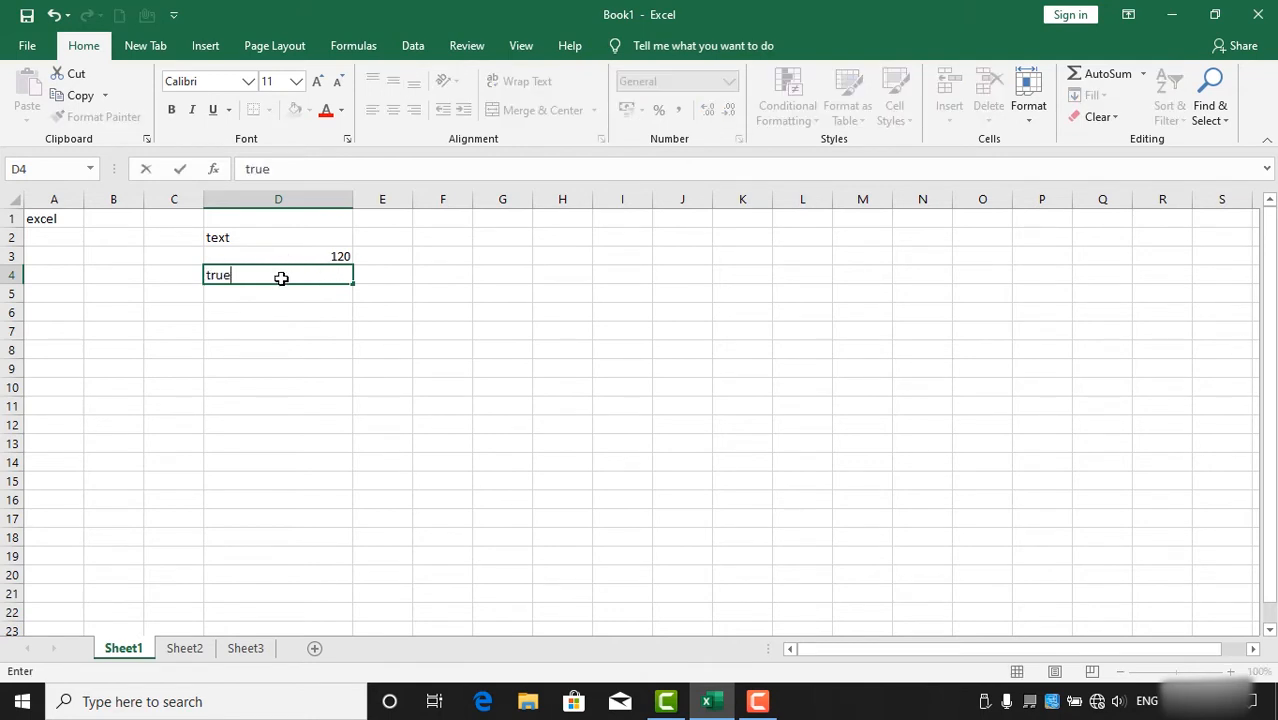
pyautogui.press('Return')
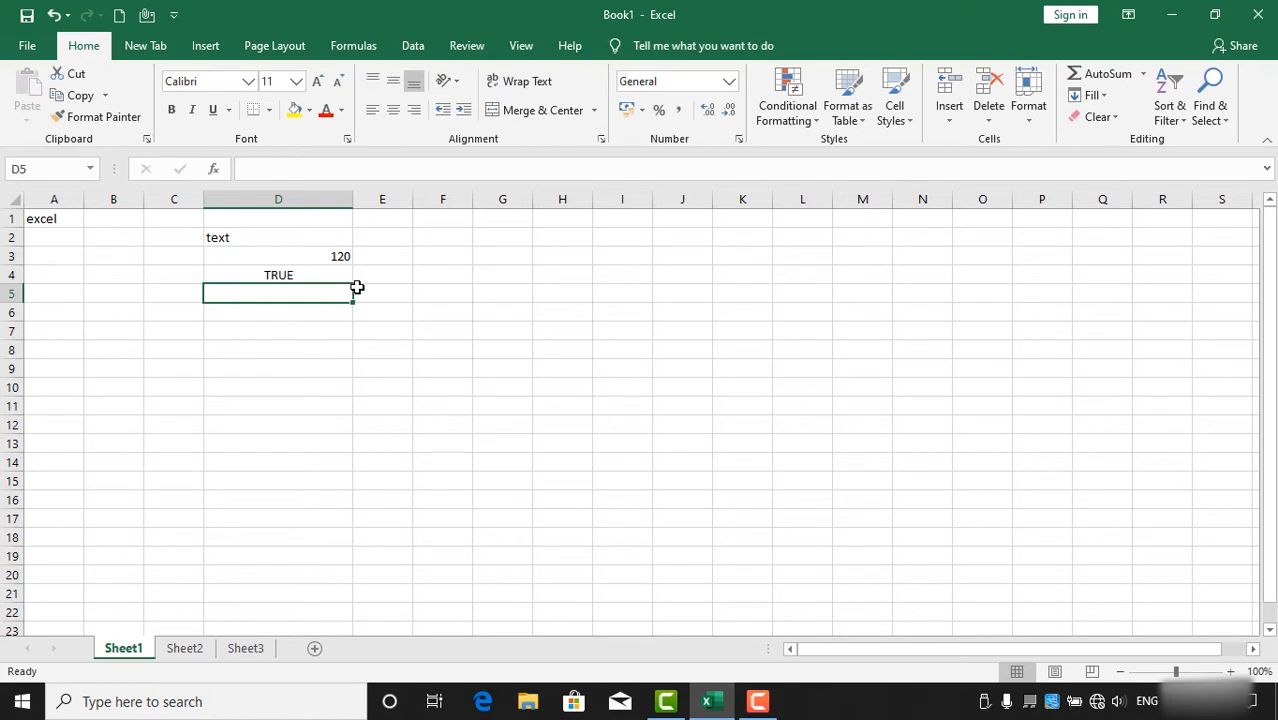
# Enter the date 24/10/1991 in cell D6
pyautogui.click(329, 306)
pyautogui.write('24/')
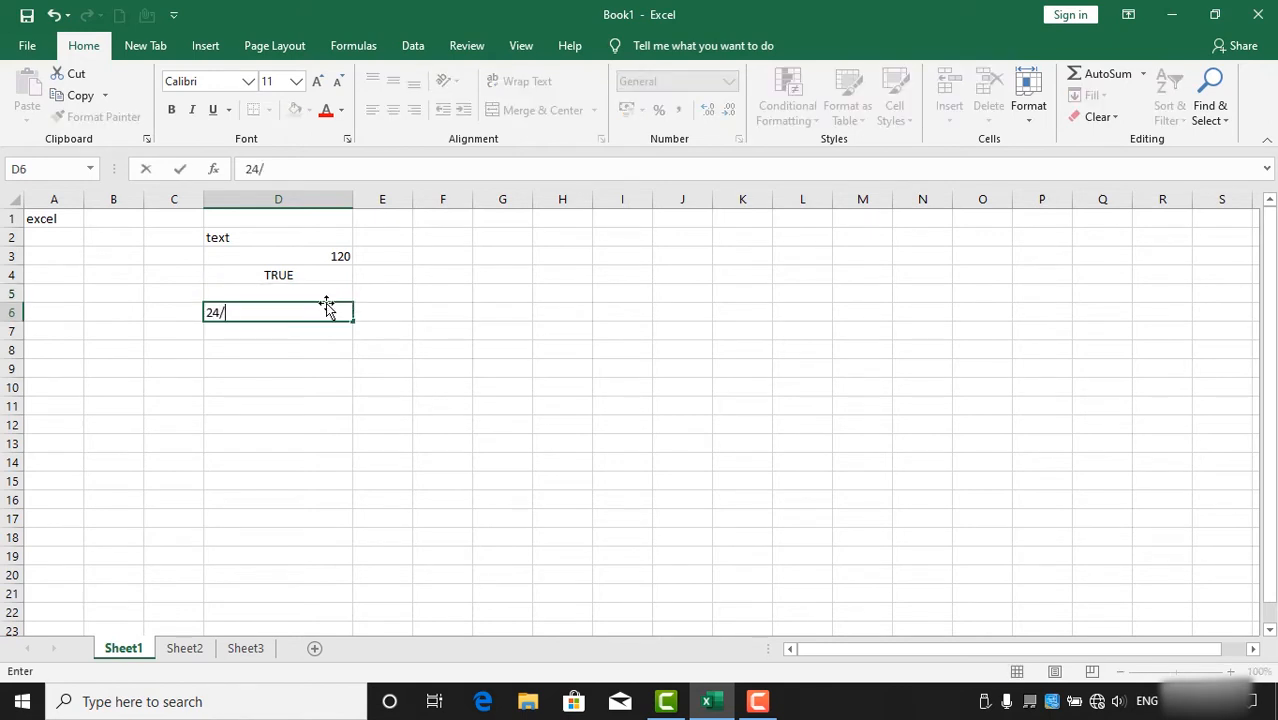
pyautogui.write('10/1991')
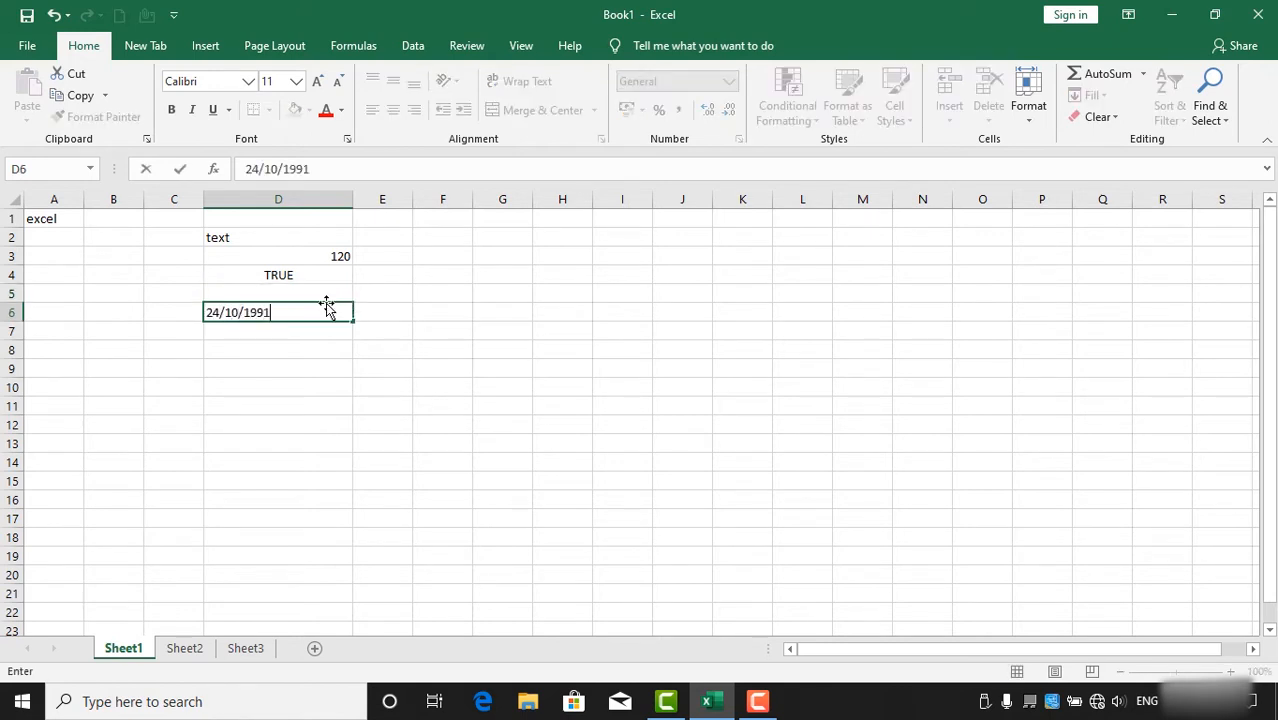
pyautogui.press('Return')
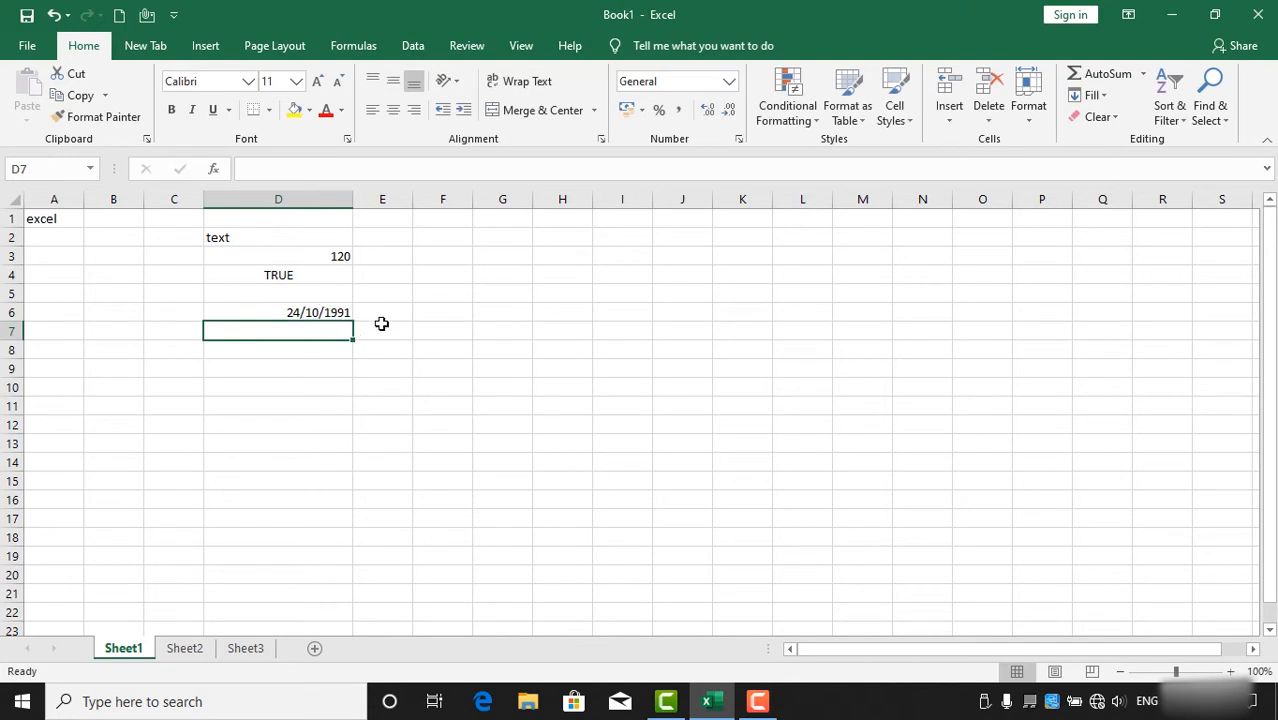
# Change the number format of the date in cell D6 to General
pyautogui.click(302, 313)
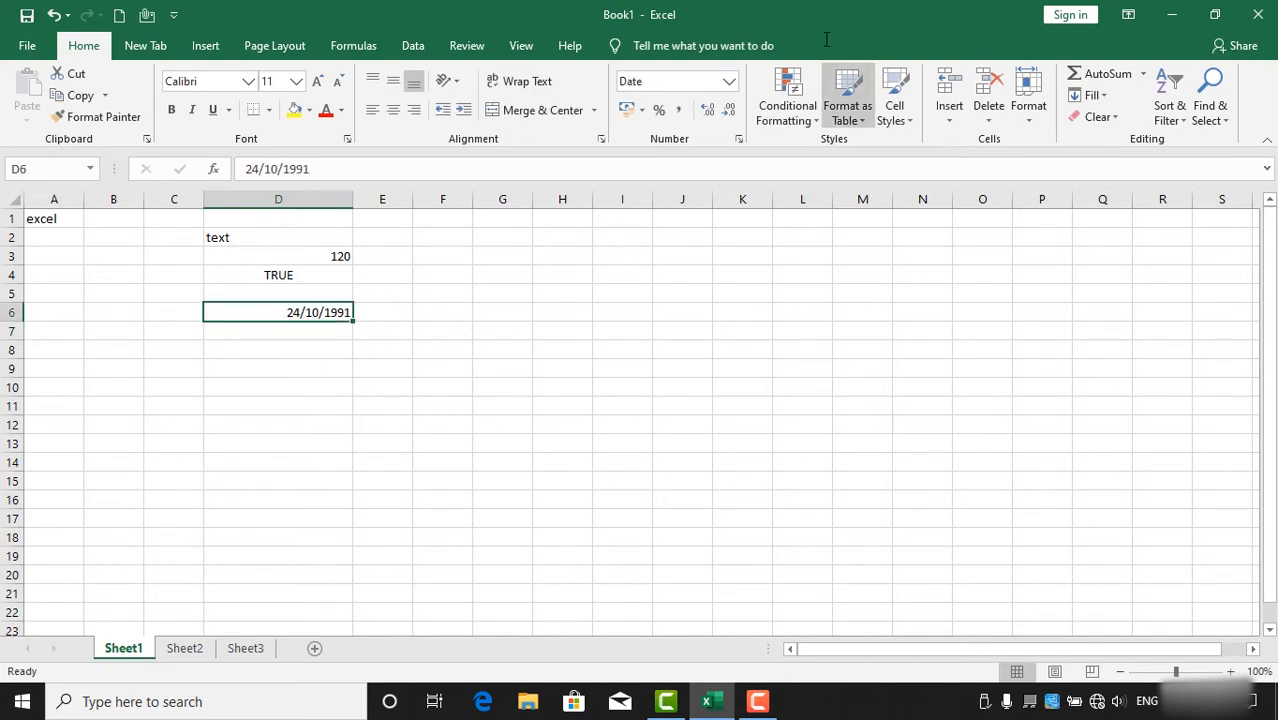
pyautogui.click(729, 82)
pyautogui.click(726, 114)
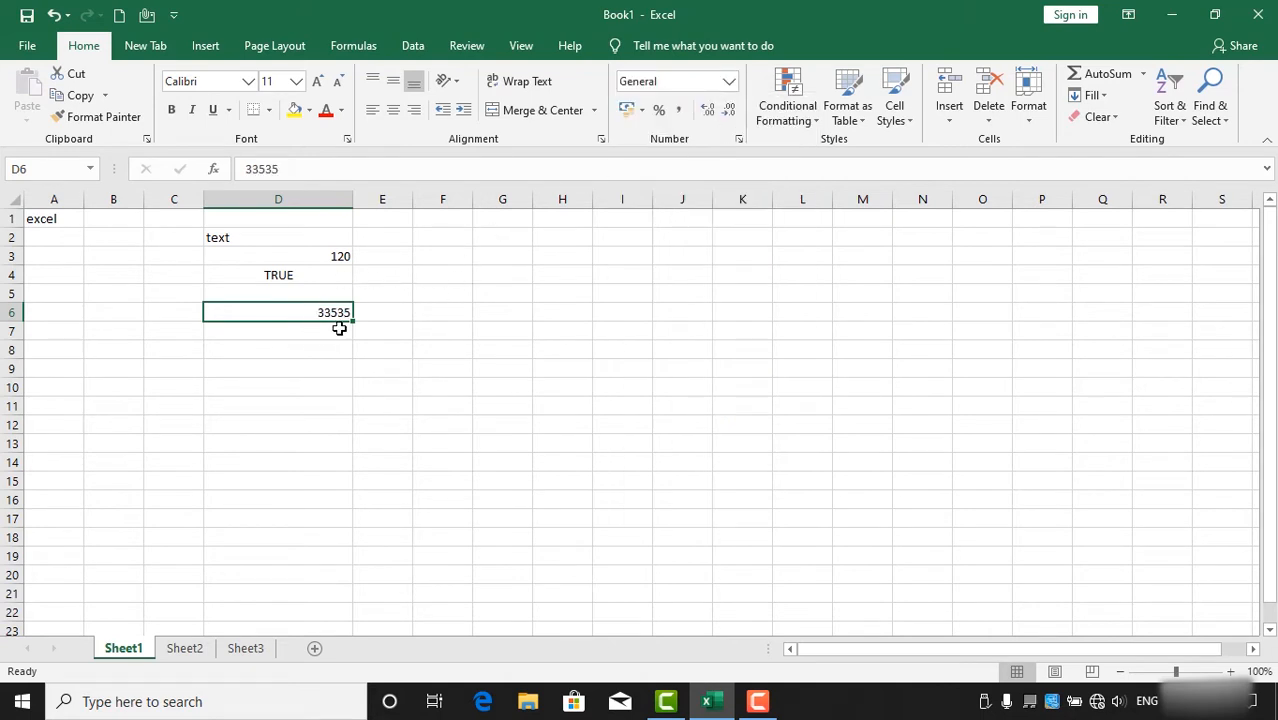
# Set the number format of cell D6 to Short Date and reselect the cell
pyautogui.click(729, 82)
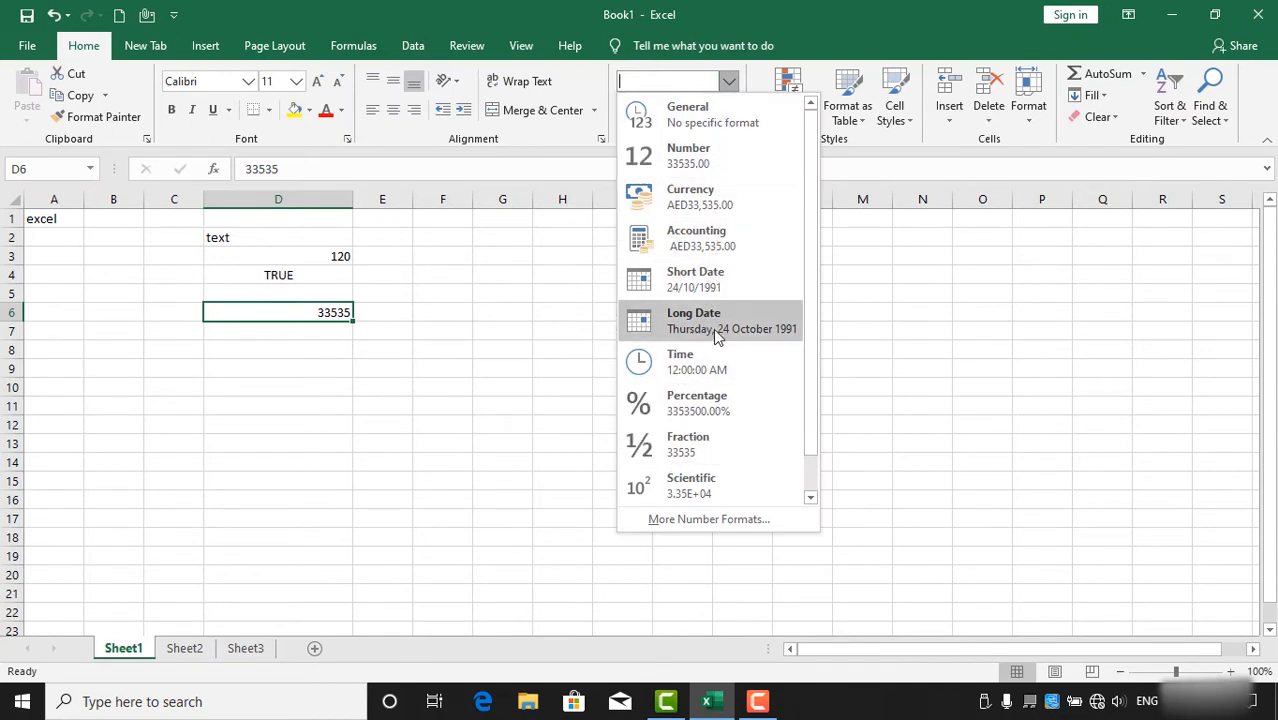
pyautogui.click(722, 284)
pyautogui.click(530, 333)
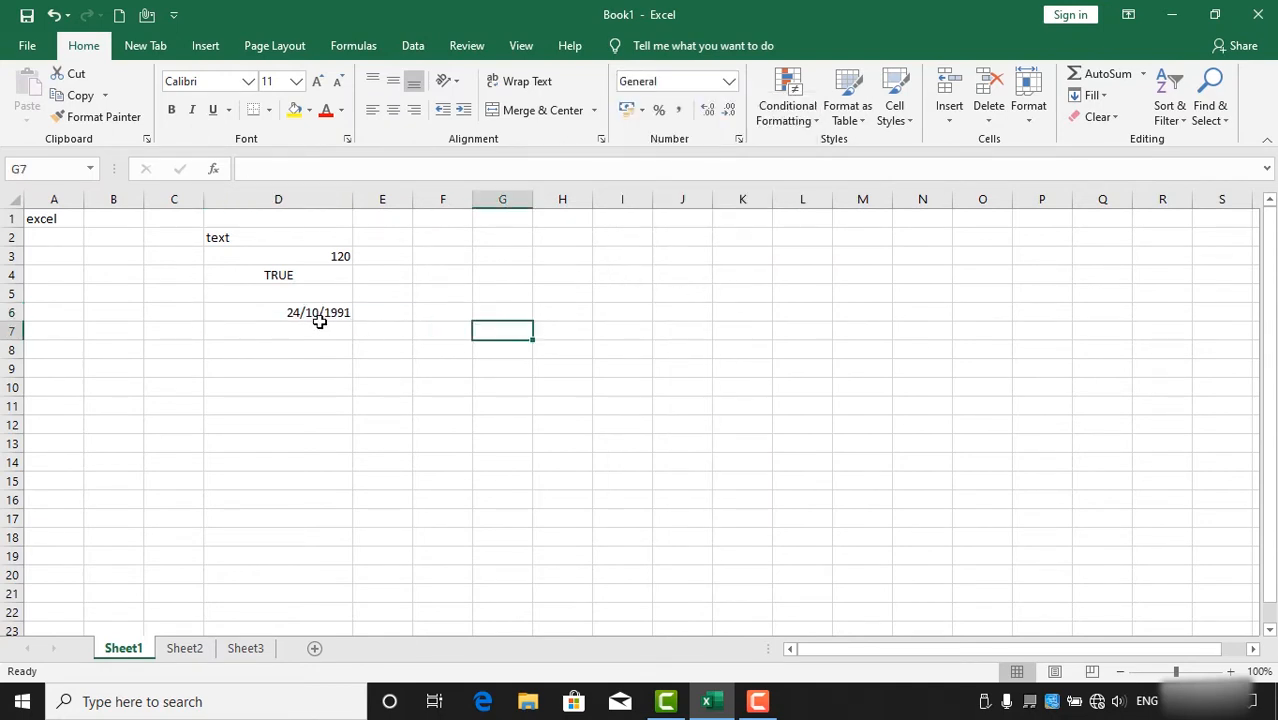
pyautogui.click(321, 318)
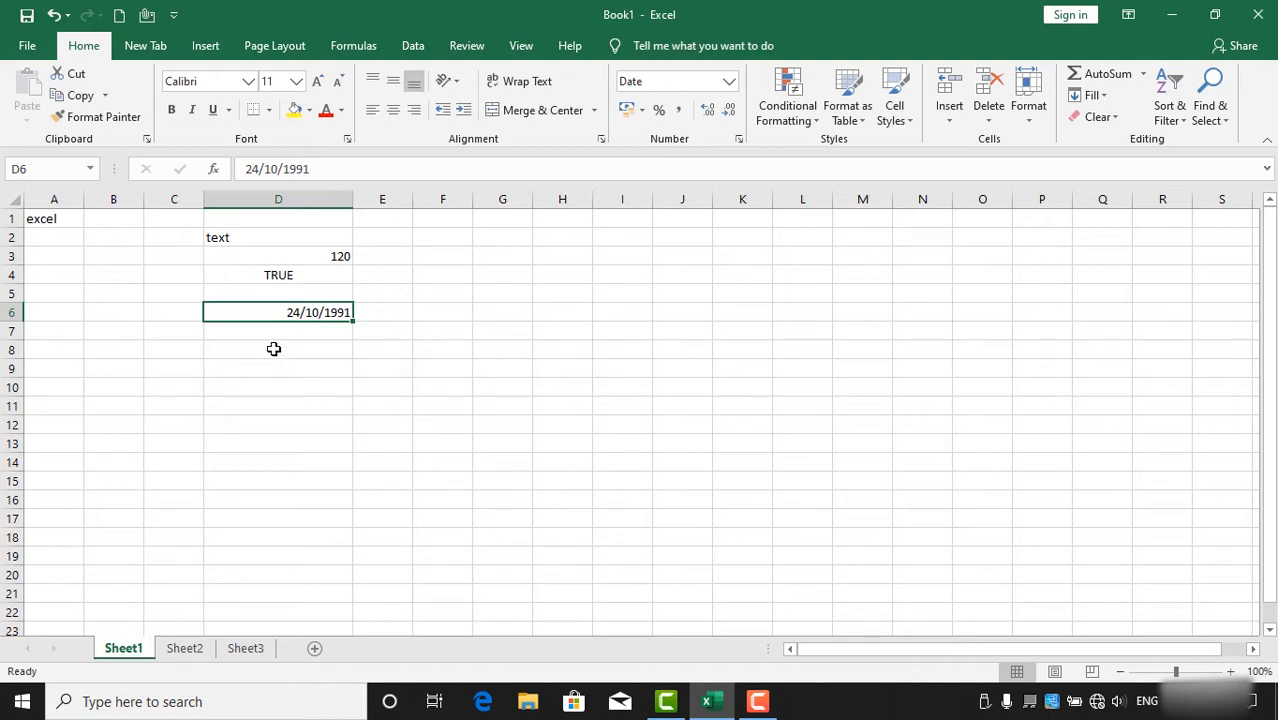
# Enter the time 14:52 in cell D8 and the time 2:10 AM in cell D9
pyautogui.doubleClick(272, 349)
pyautogui.write('14')
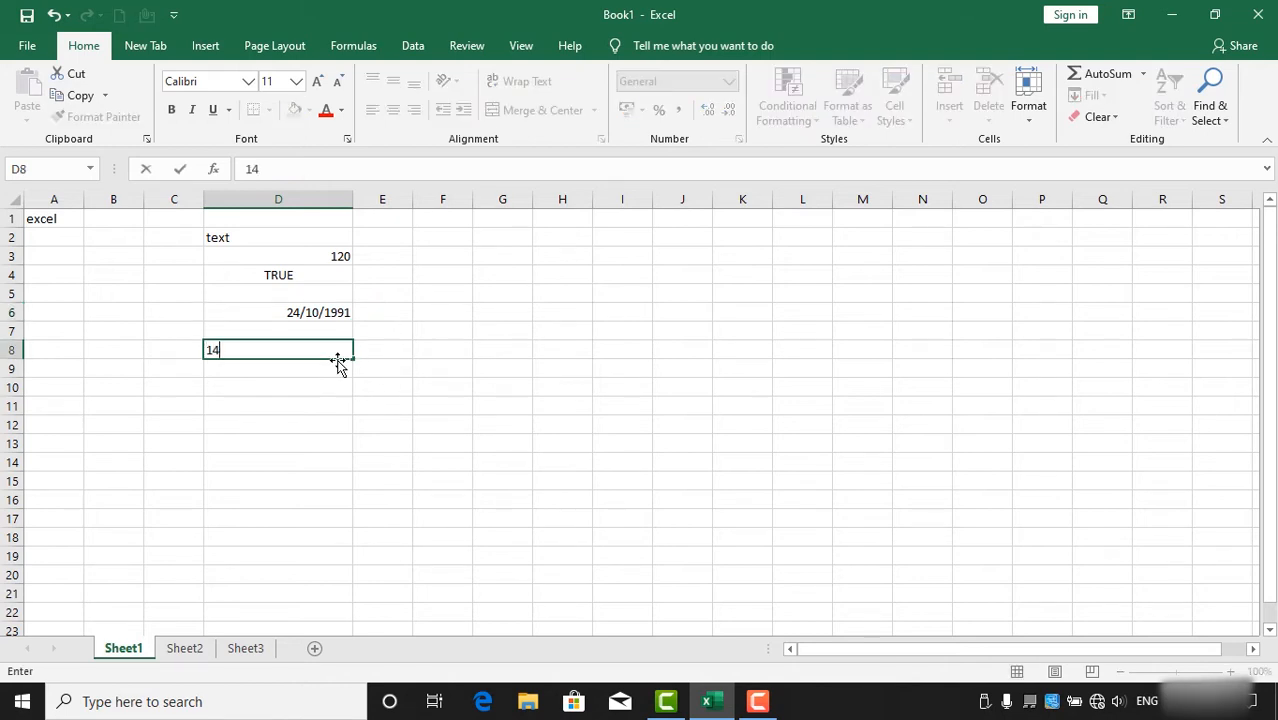
pyautogui.write(':52')
pyautogui.press('Return')
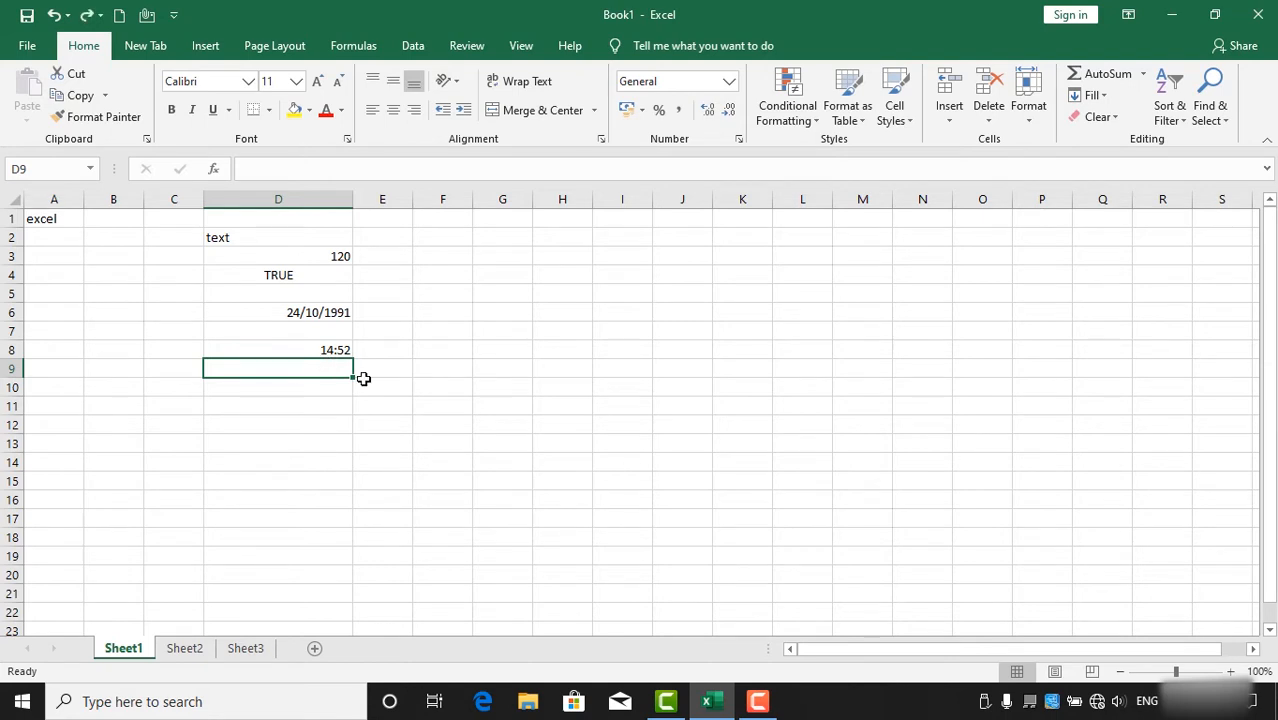
pyautogui.write('2:')
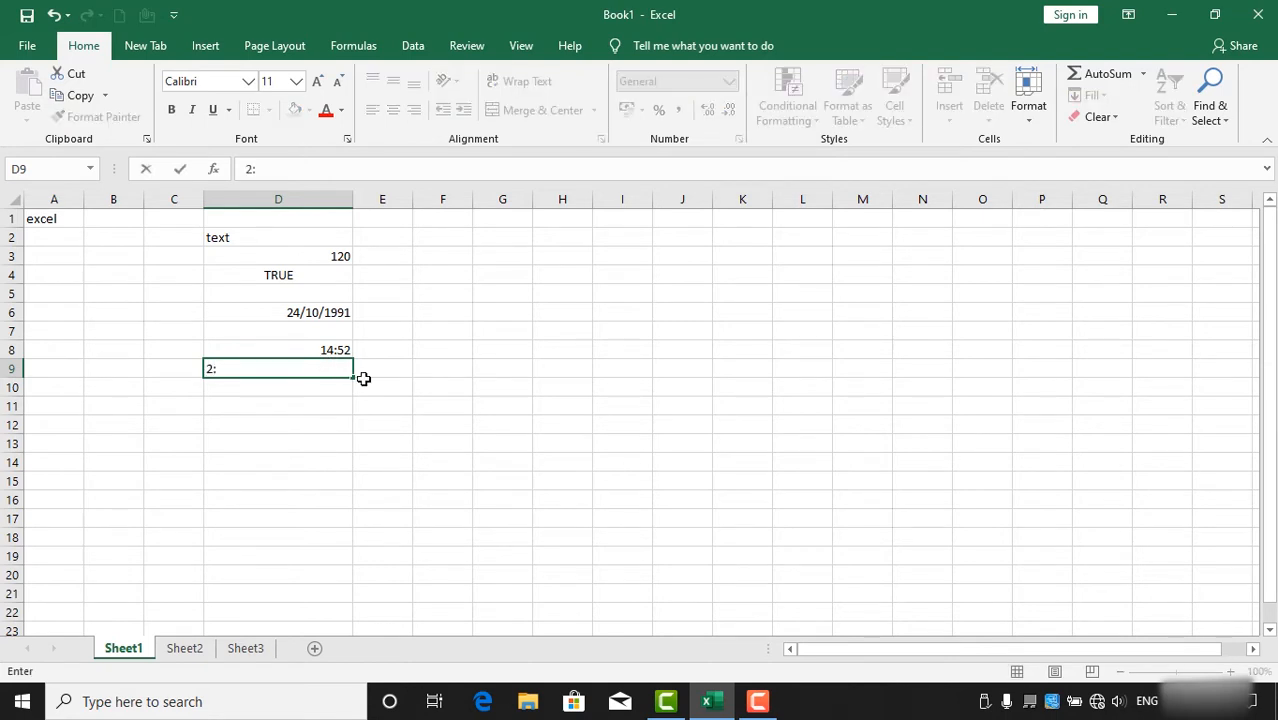
pyautogui.write('10 A')
pyautogui.press('Return')
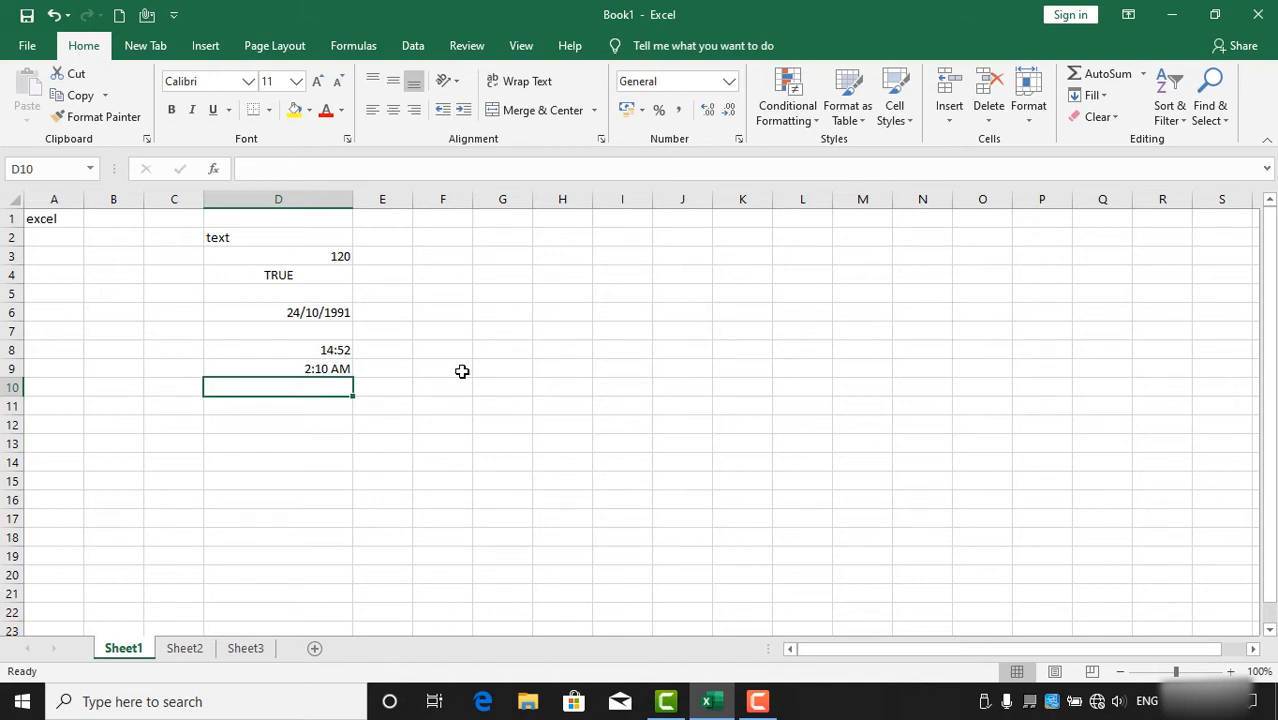
# Enter the numbers 10, 20 and 30 across cells G3 to I3, ending with the selection in G4
pyautogui.click(517, 259)
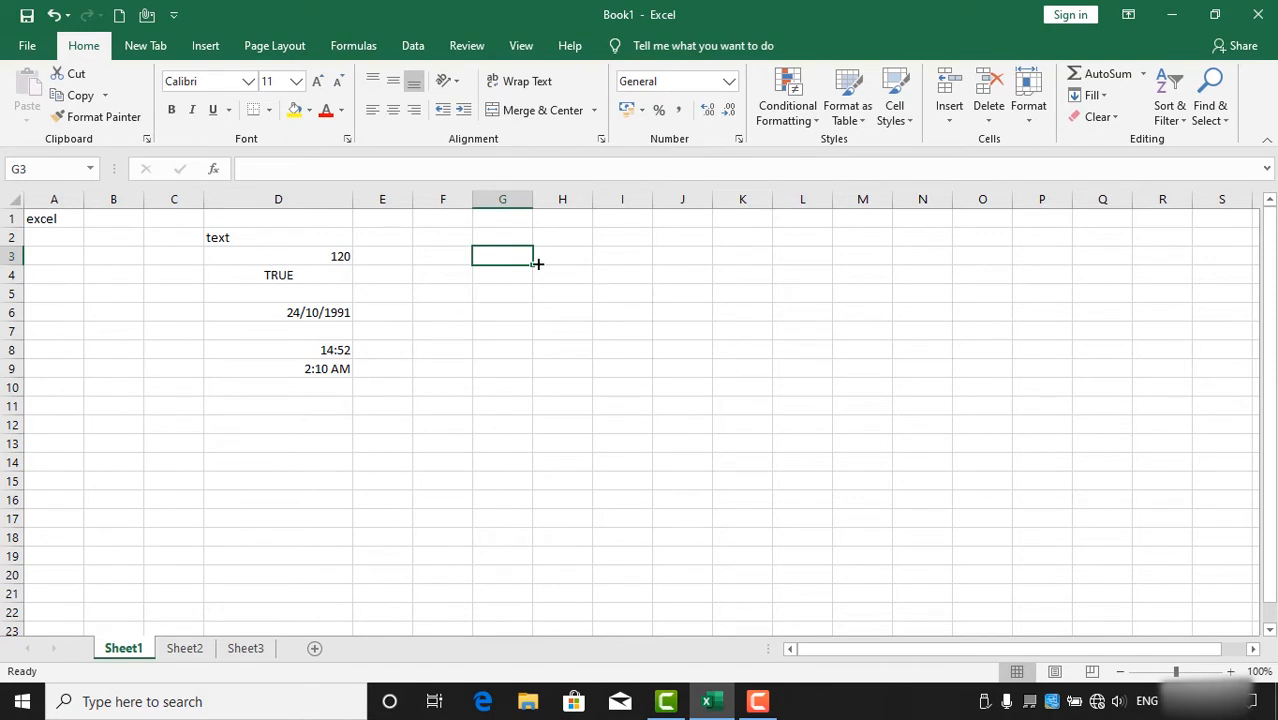
pyautogui.write('10')
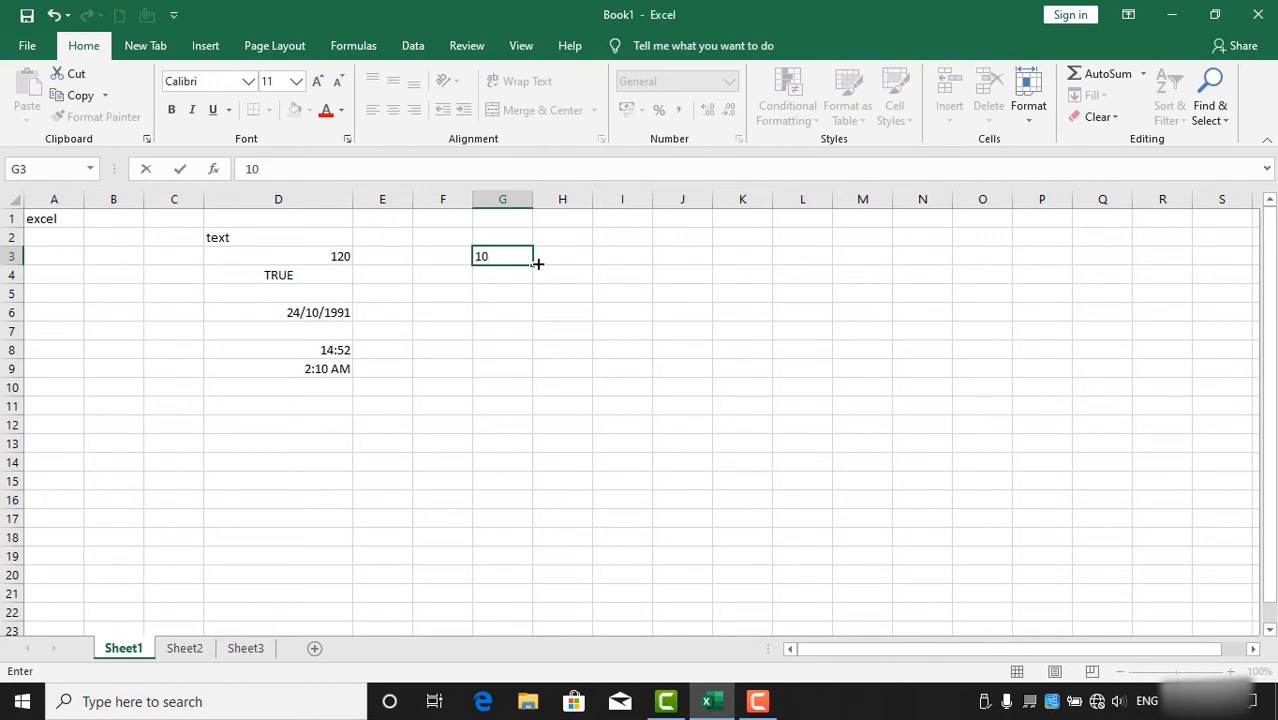
pyautogui.click(537, 263)
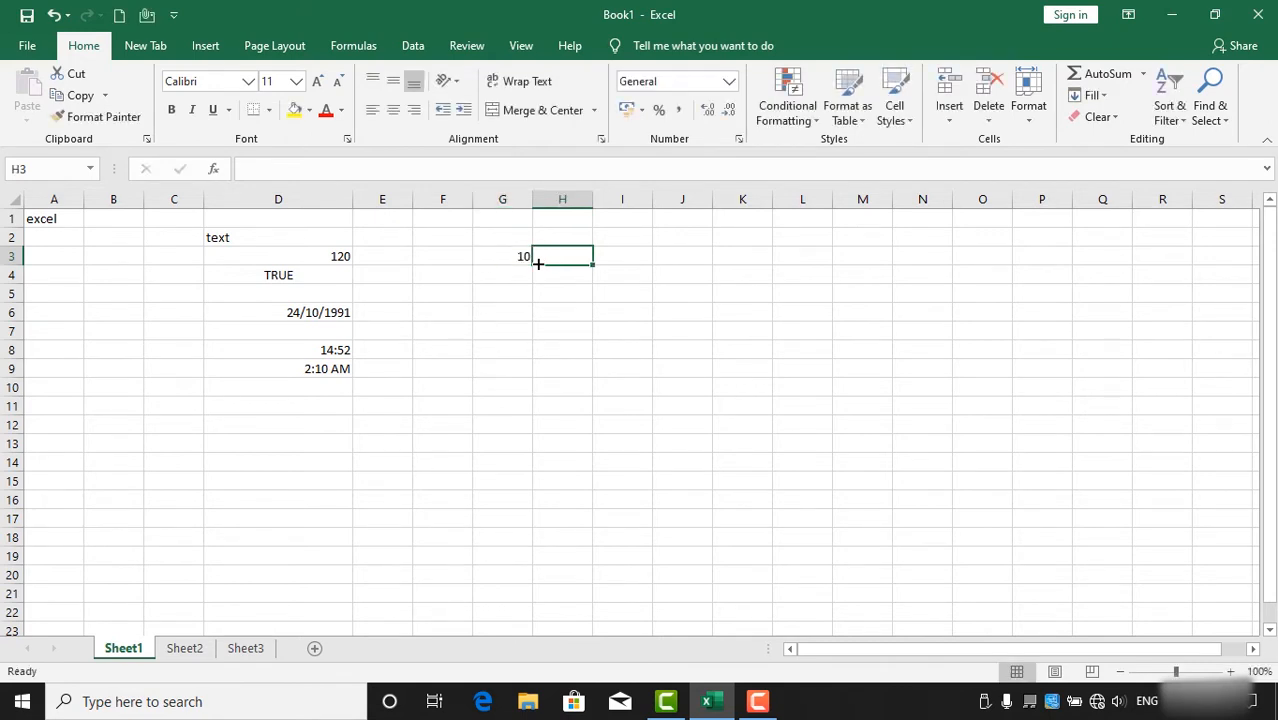
pyautogui.write('20')
pyautogui.press('Tab')
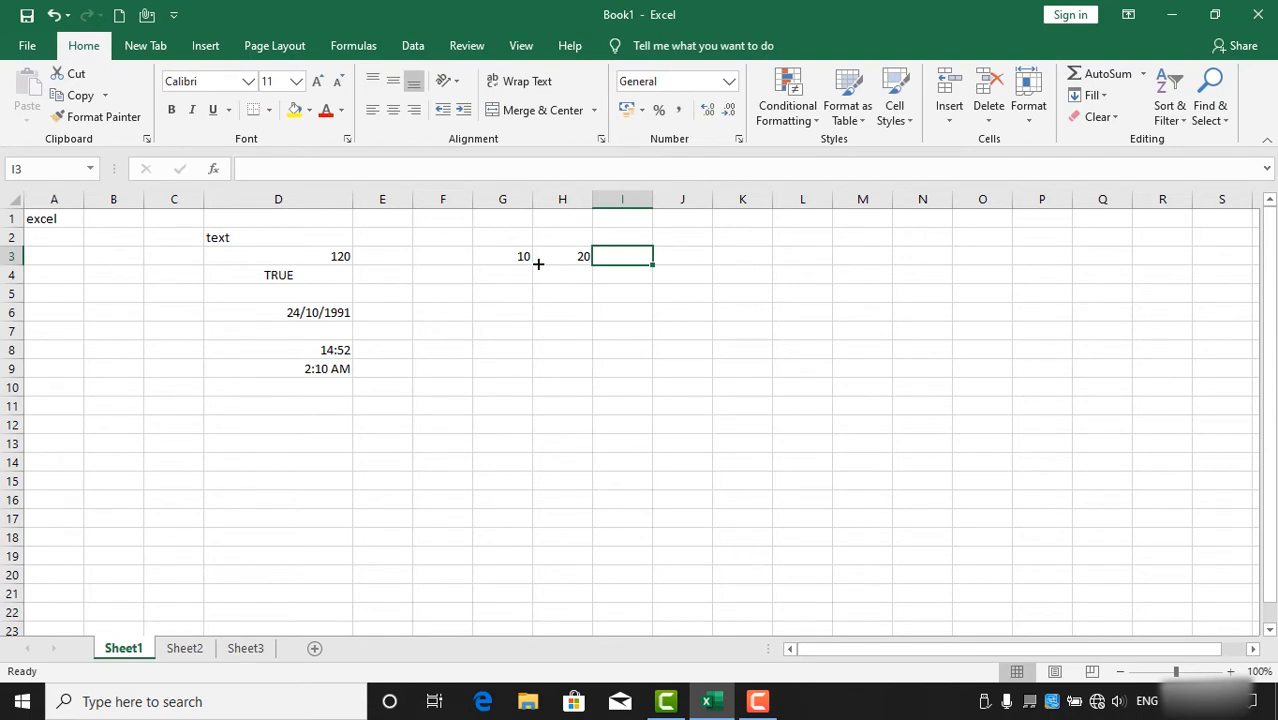
pyautogui.write('30')
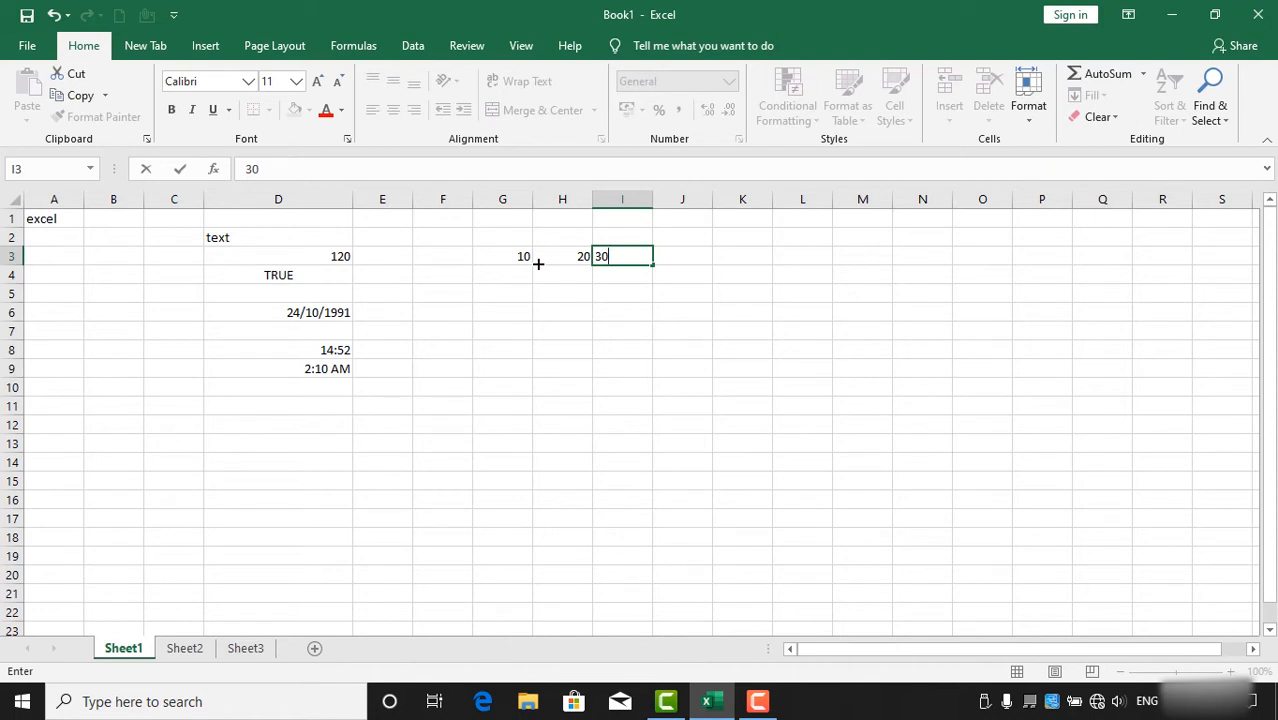
pyautogui.press('Return')
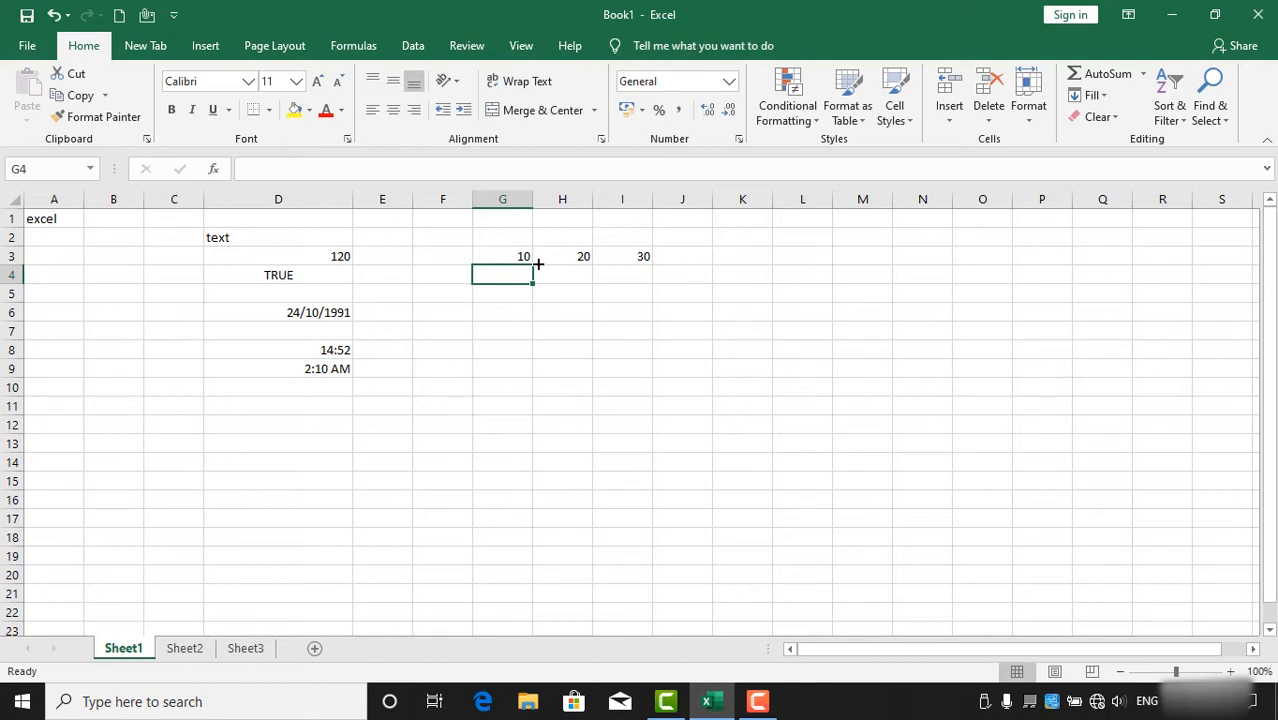
# Enter the numbers 20, 45 and 50 across cells G4 to I4
pyautogui.write('20')
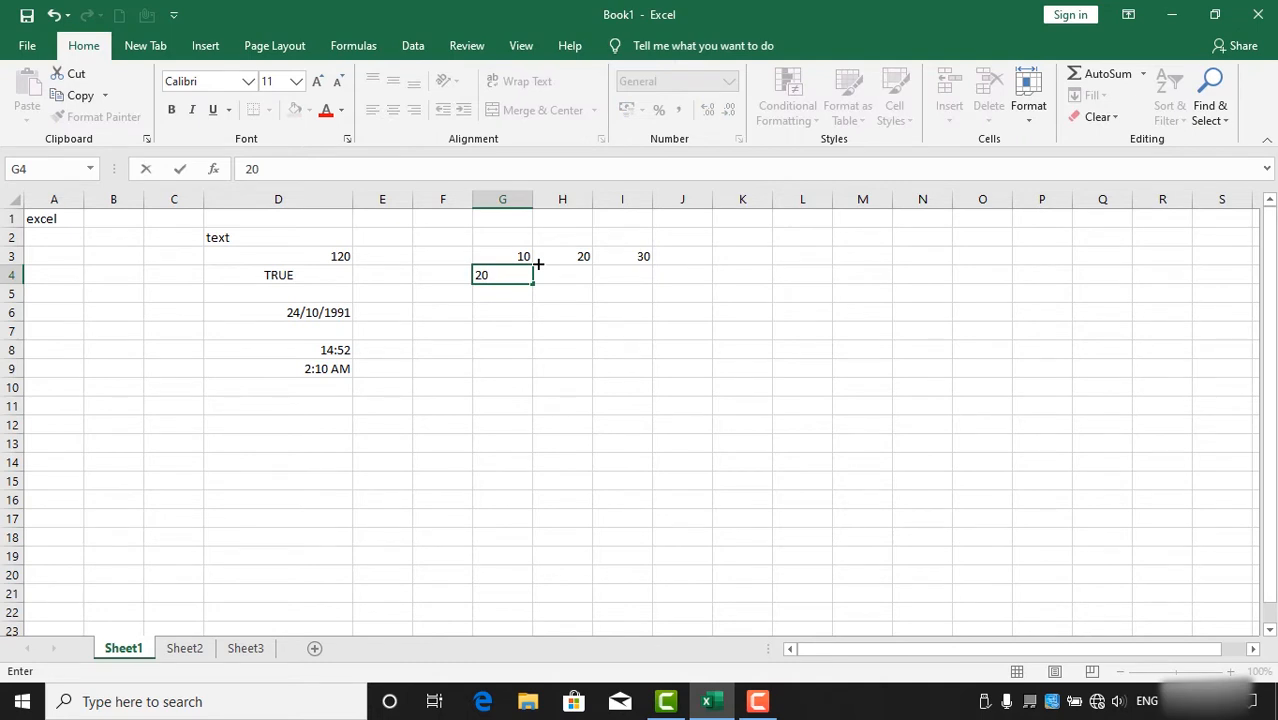
pyautogui.press('Tab')
pyautogui.write('45')
pyautogui.press('Tab')
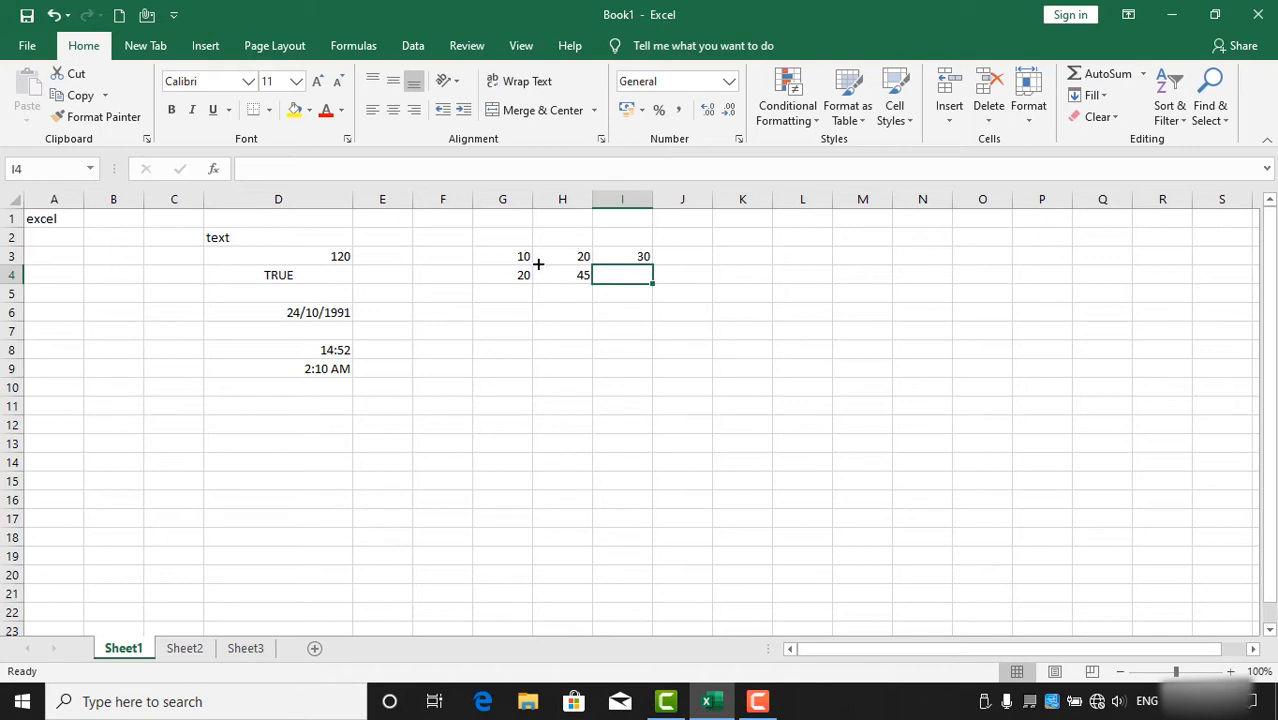
pyautogui.write('50')
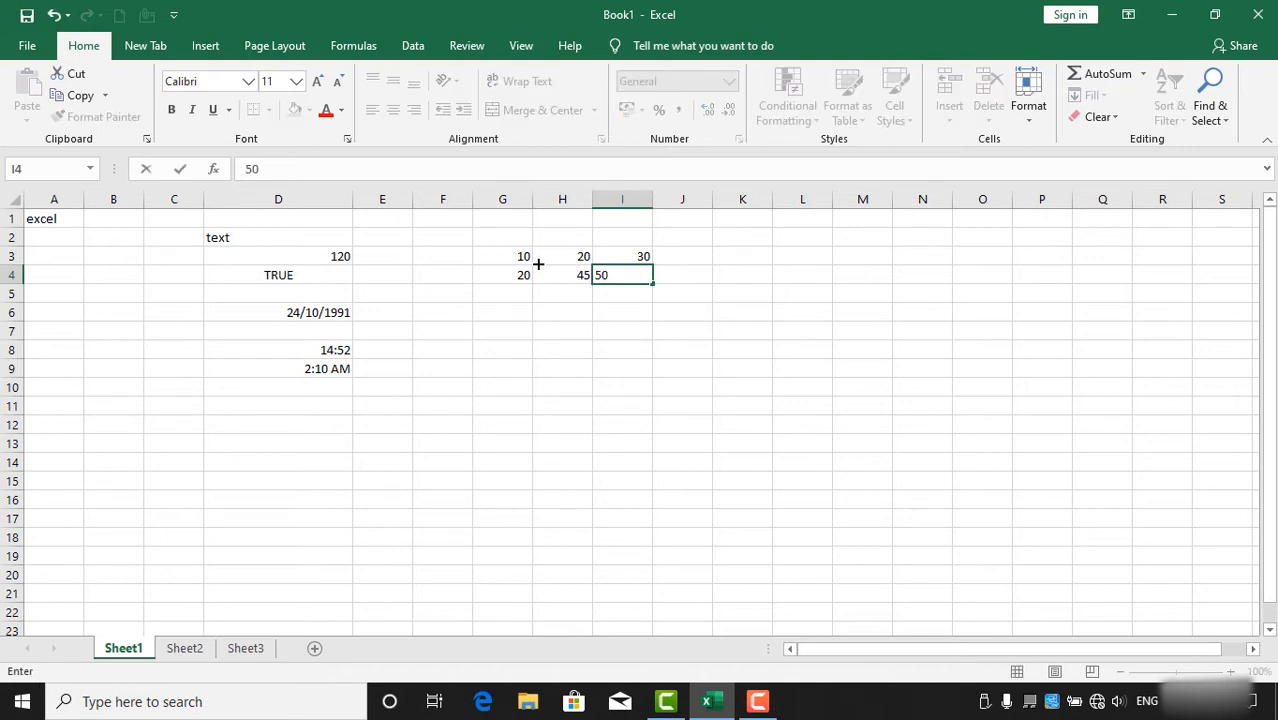
pyautogui.press('Return')
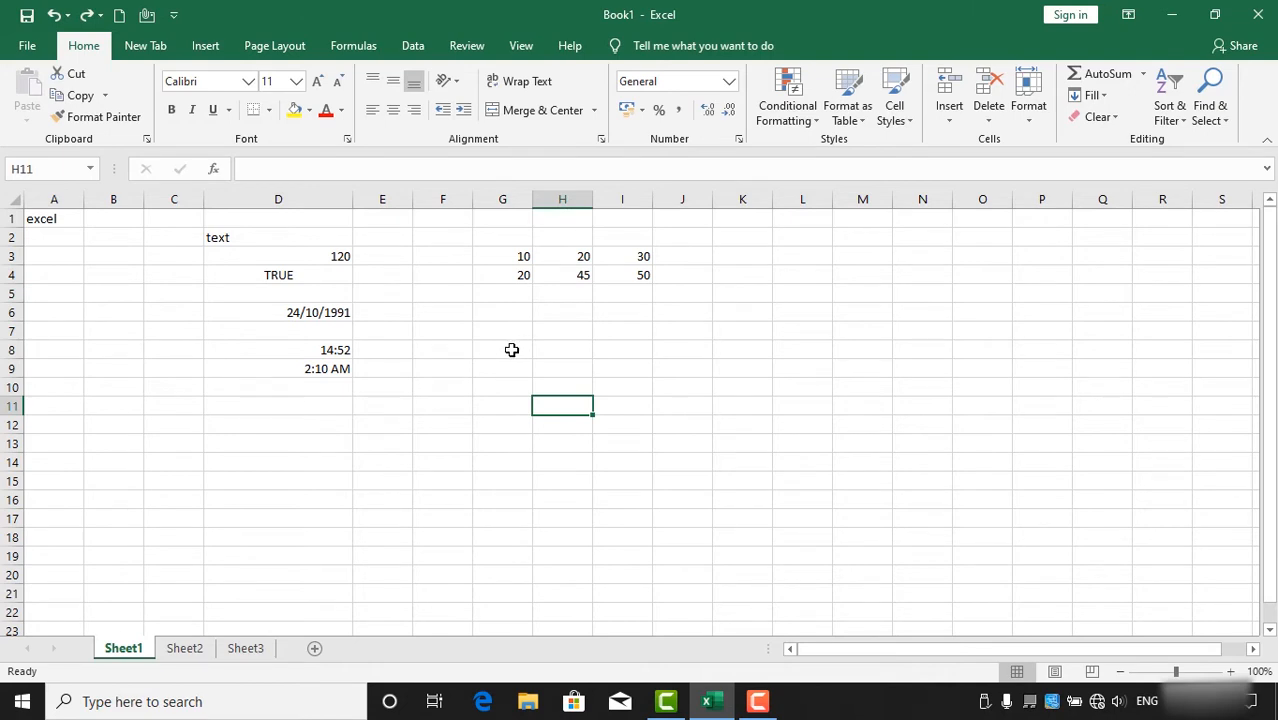
# Enter 1 in cell G8 and fill it down through cell G16
pyautogui.click(511, 349)
pyautogui.write('1')
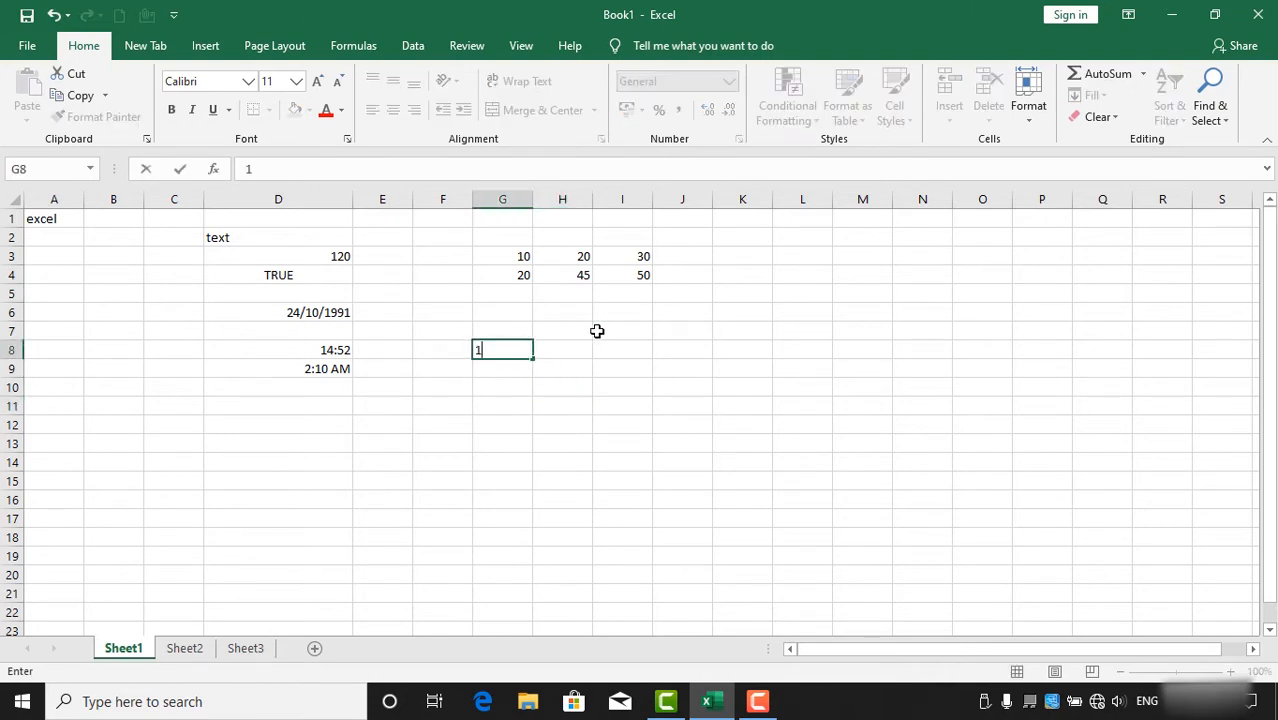
pyautogui.press('Return')
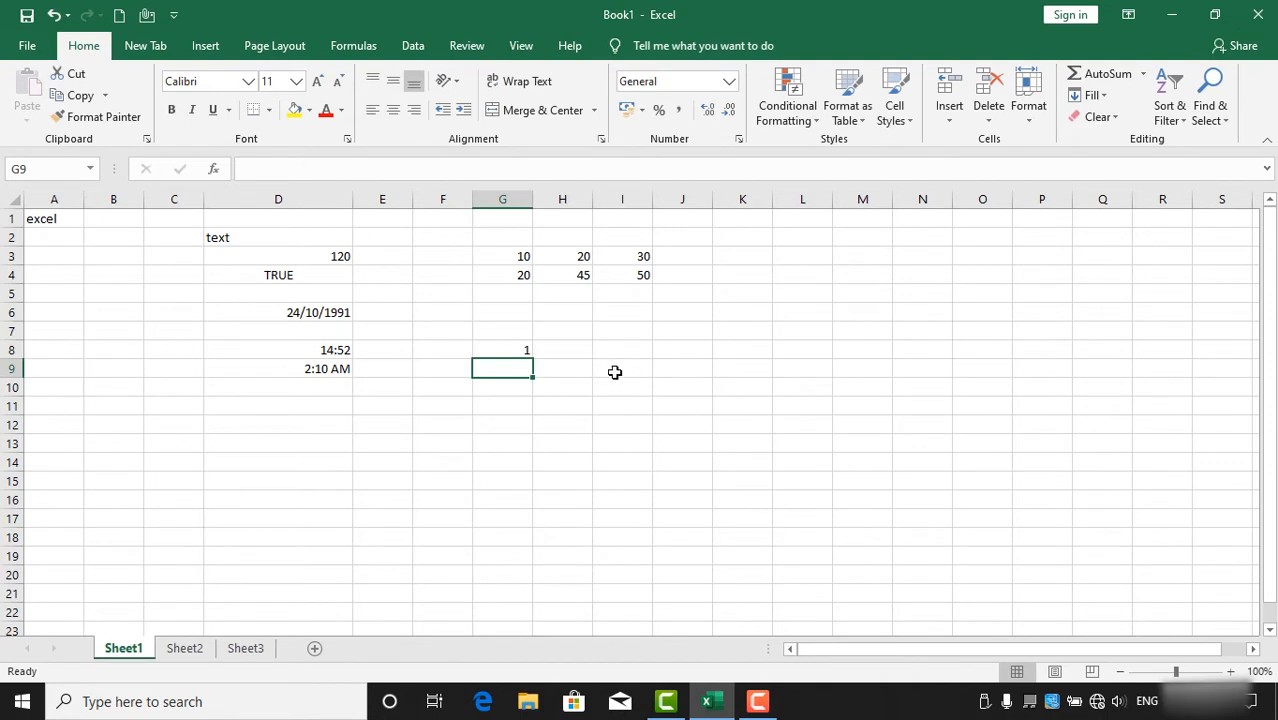
pyautogui.click(511, 349)
pyautogui.moveTo(531, 358); pyautogui.dragTo(526, 506)
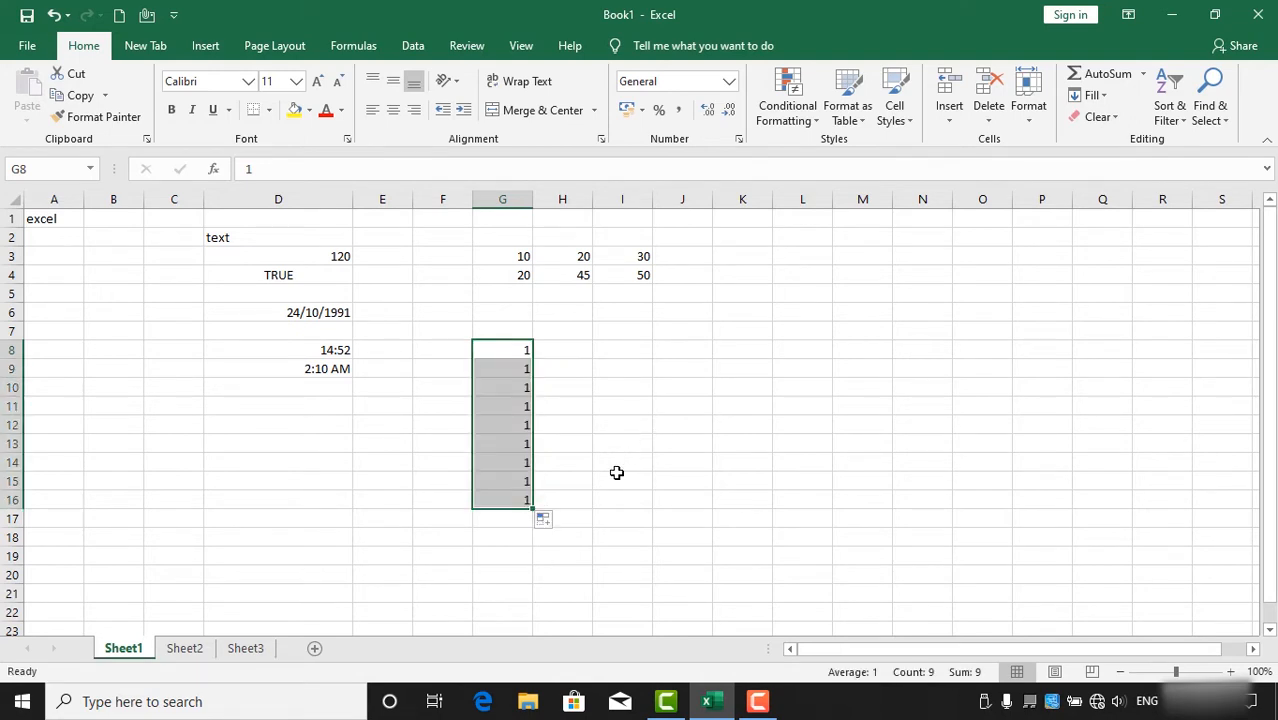
# Switch the fill of G8 to G16 to Fill Series, and change it back to Copy Cells
pyautogui.click(548, 520)
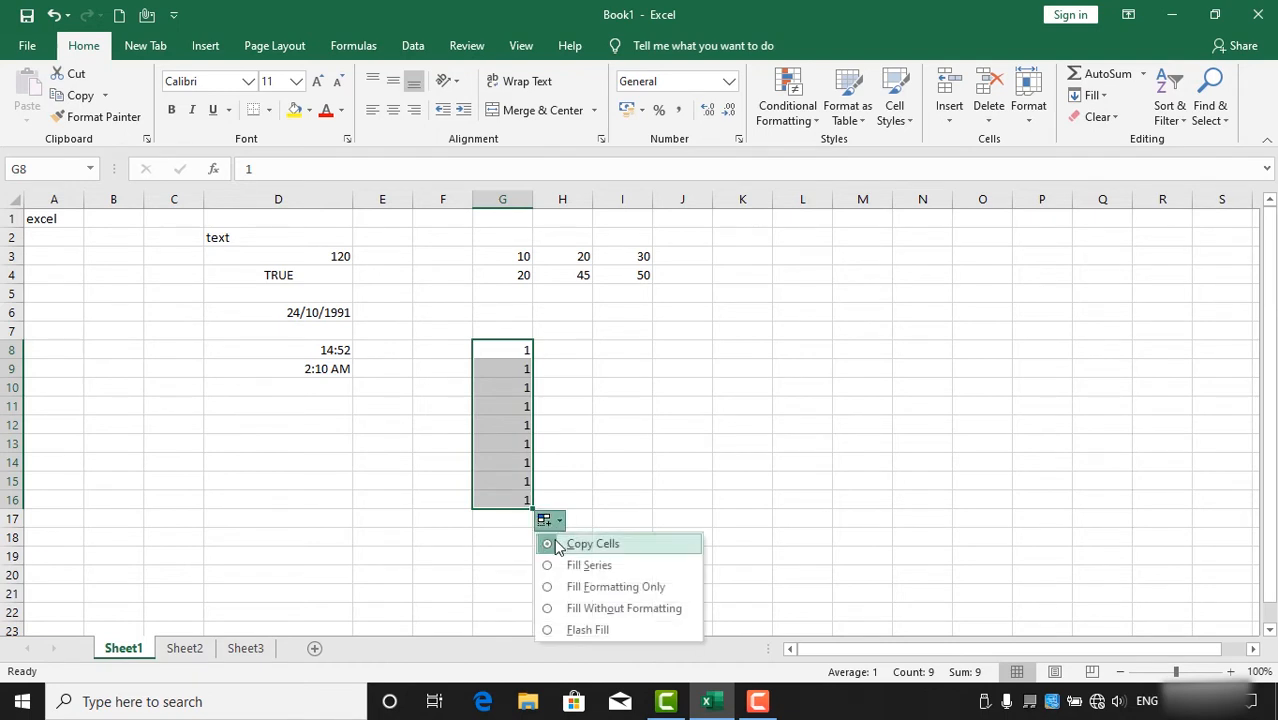
pyautogui.click(558, 565)
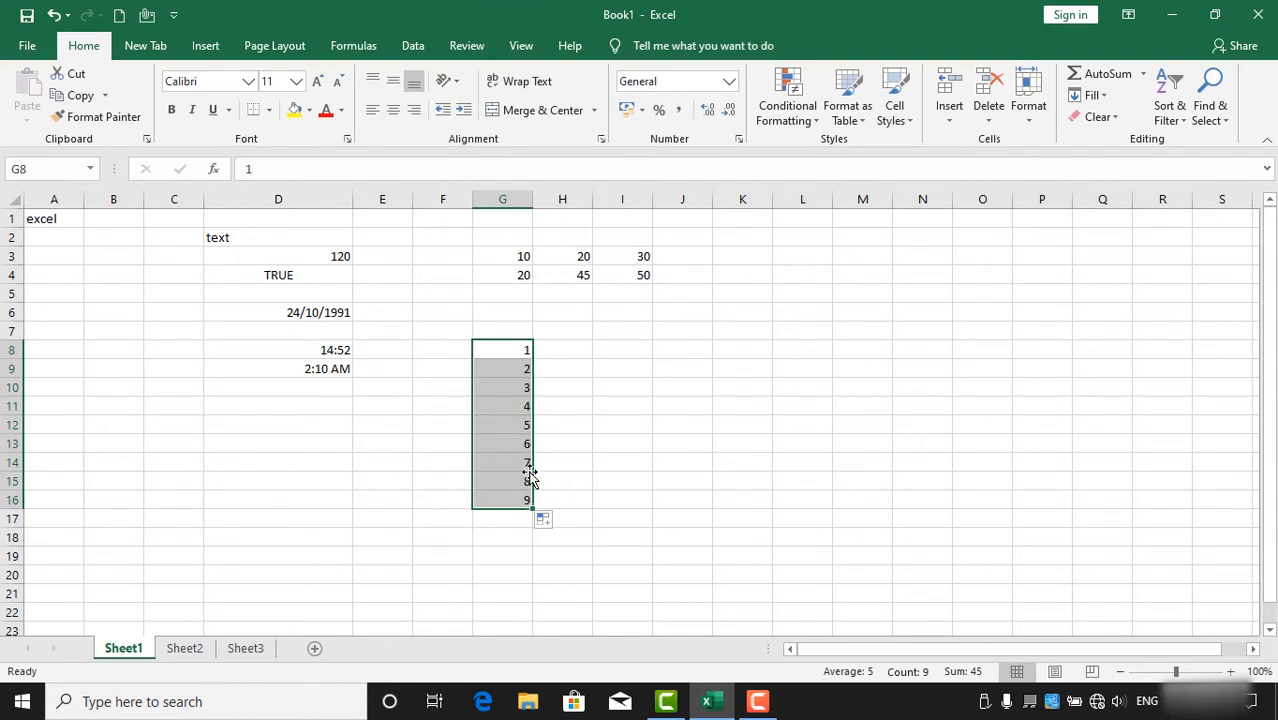
pyautogui.click(543, 521)
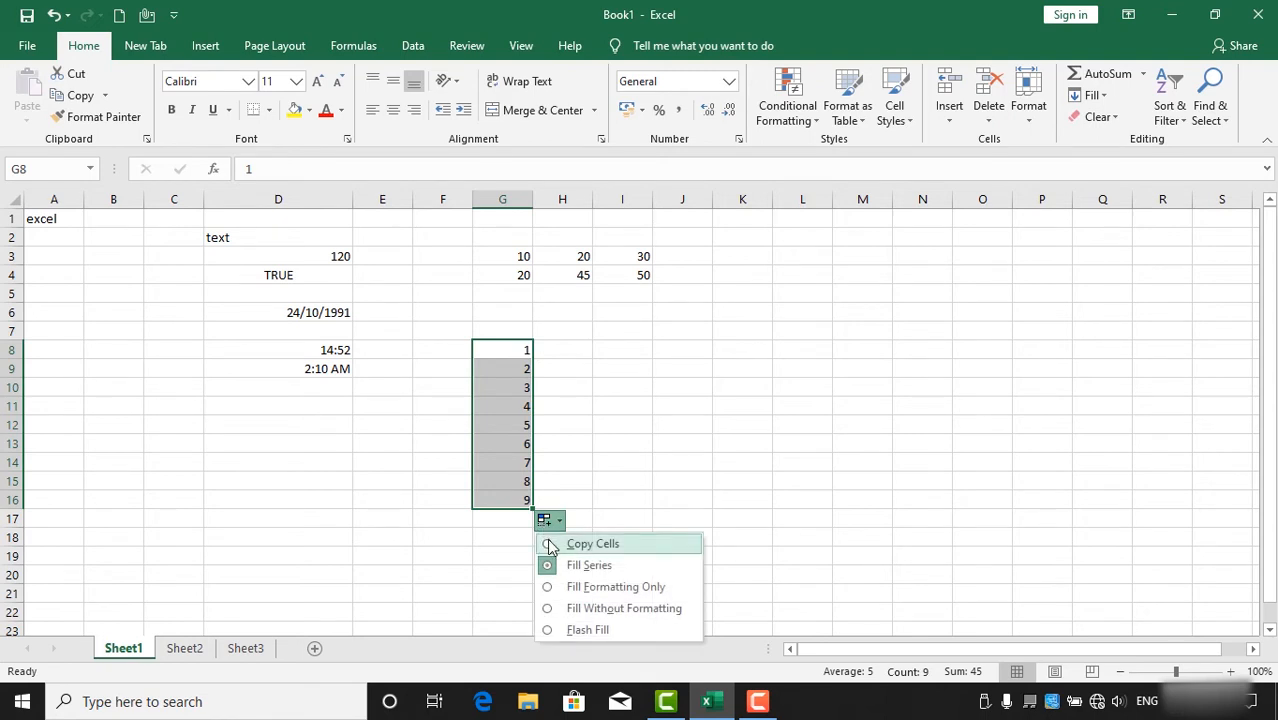
pyautogui.click(549, 546)
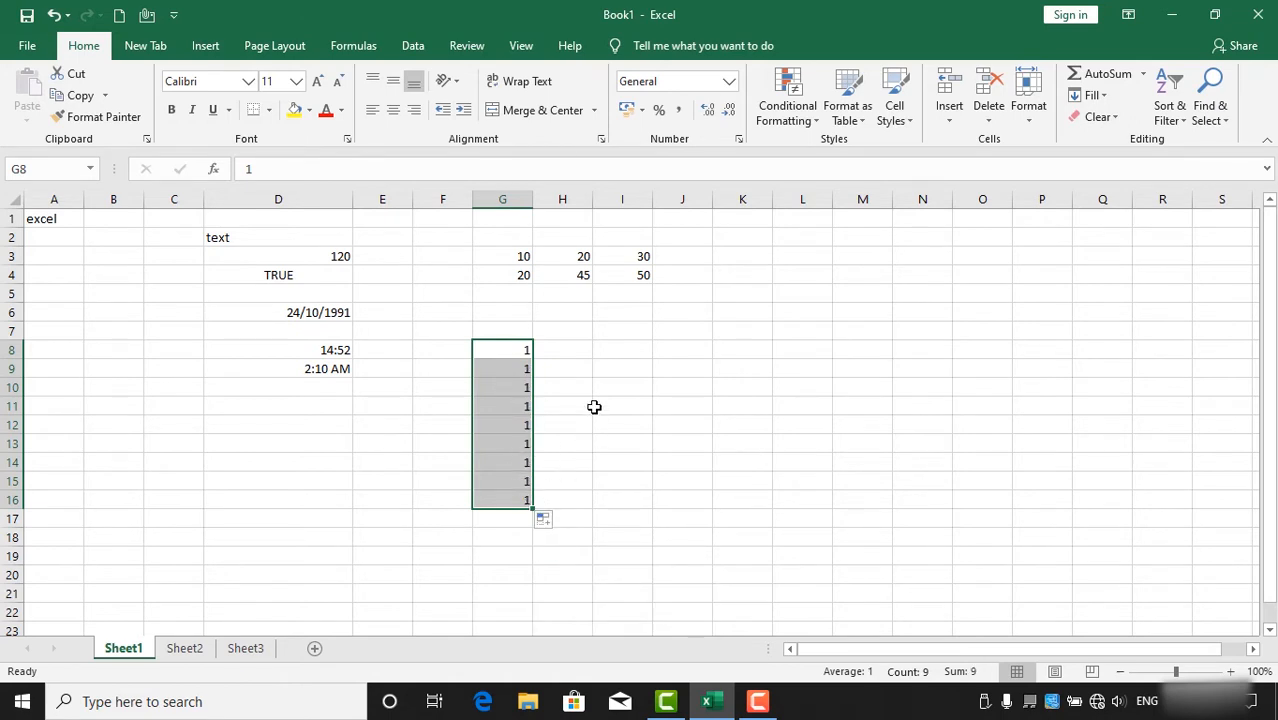
# Enter 10 in cell H8 and 20 in H9, and extend the series down through cell H16
pyautogui.click(584, 348)
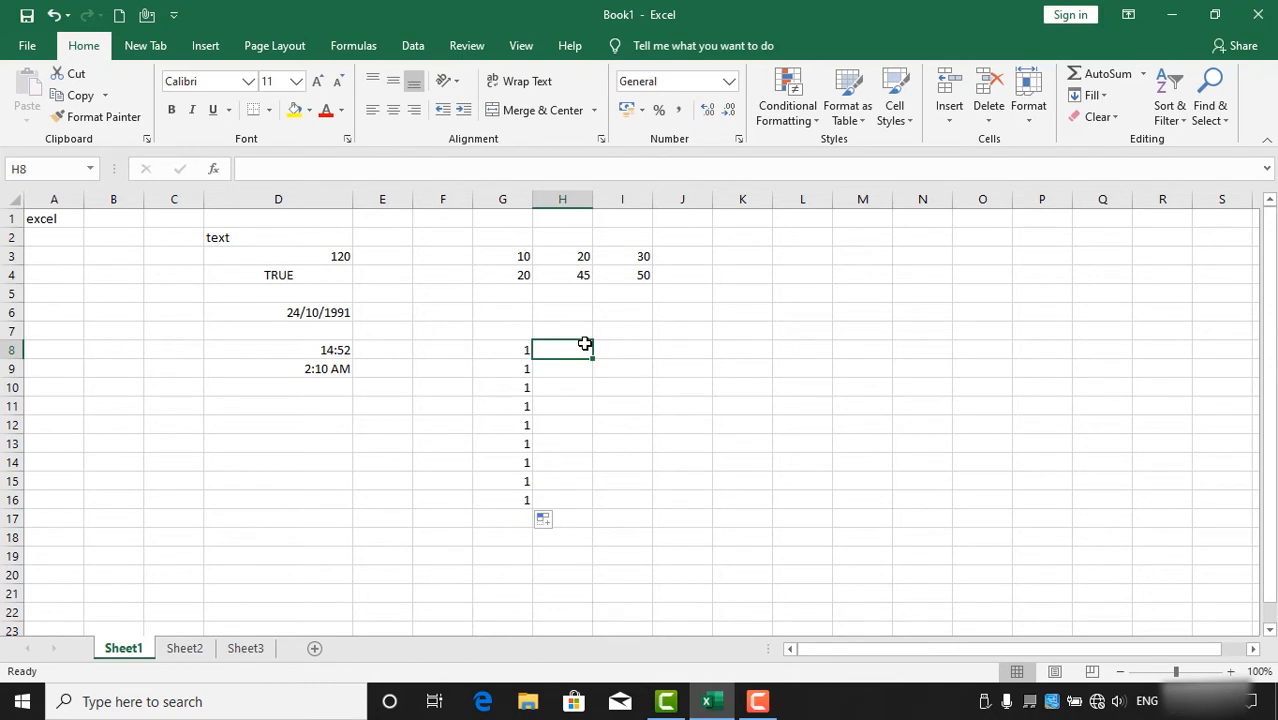
pyautogui.write('10')
pyautogui.press('Return')
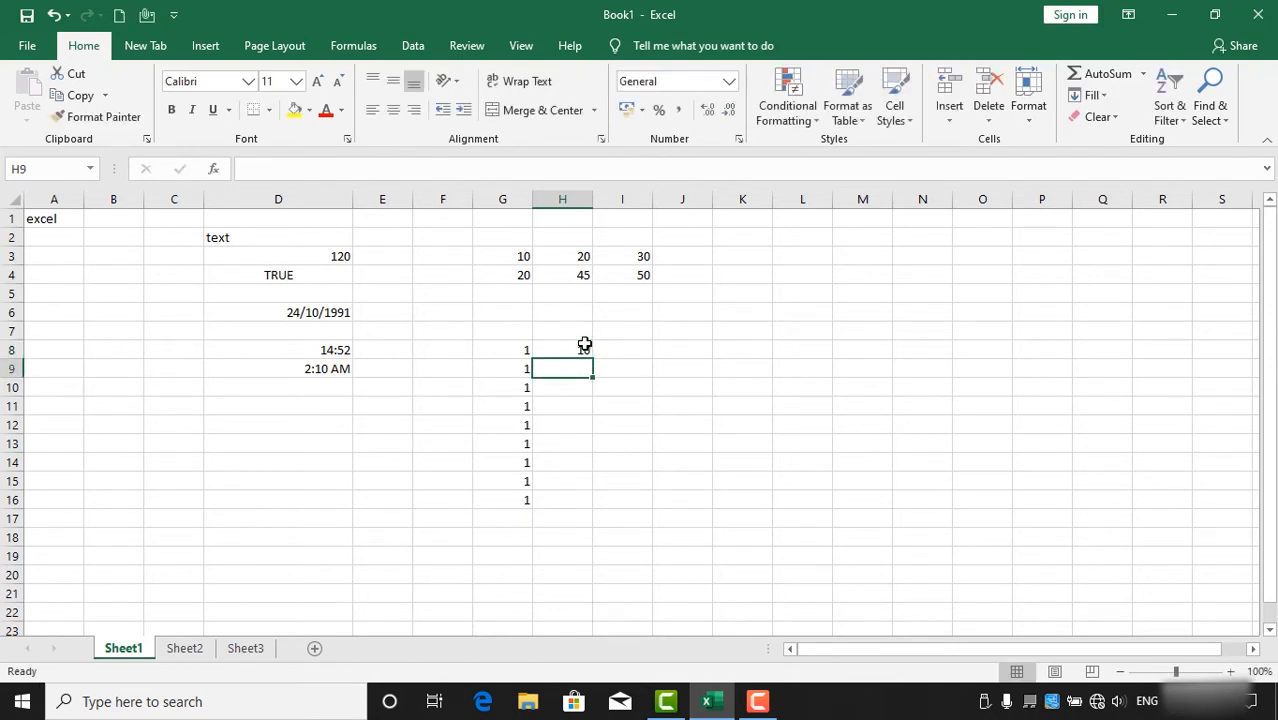
pyautogui.write('20')
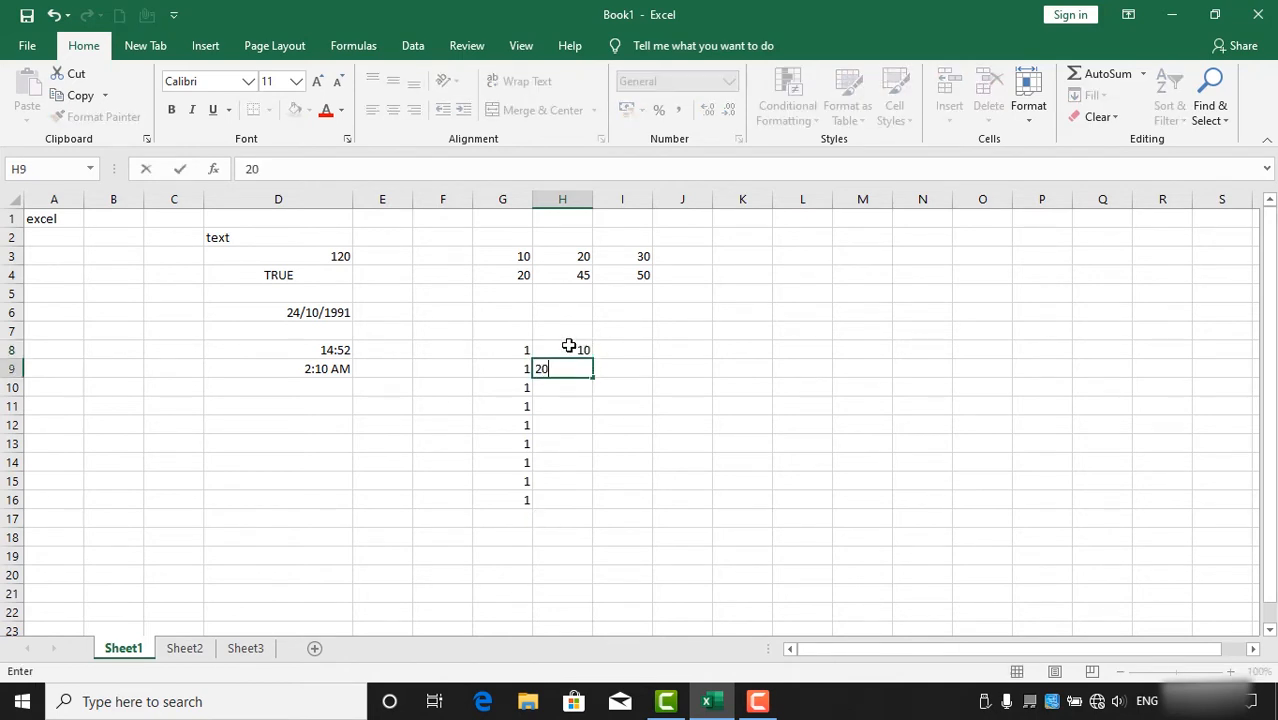
pyautogui.press('Return')
pyautogui.moveTo(568, 346); pyautogui.dragTo(573, 505)
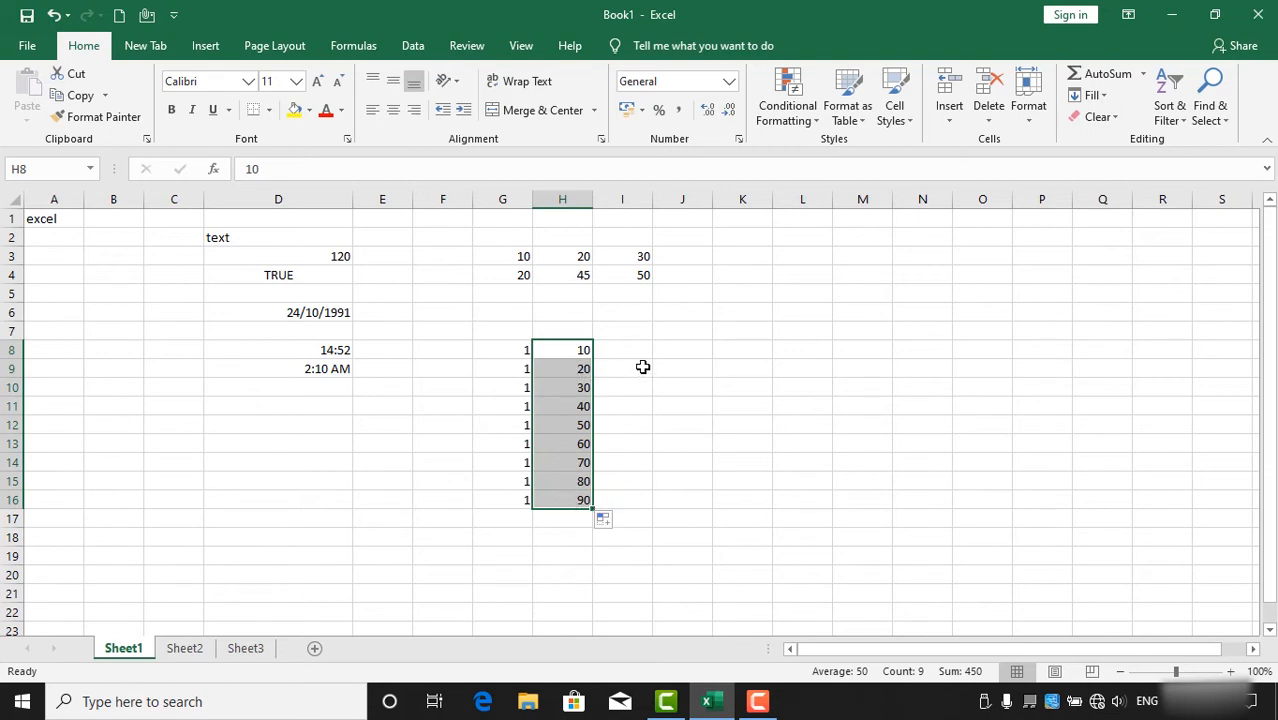
# Switch the fill of H8 to H16 to Copy Cells, and change it back to Fill Series
pyautogui.click(604, 519)
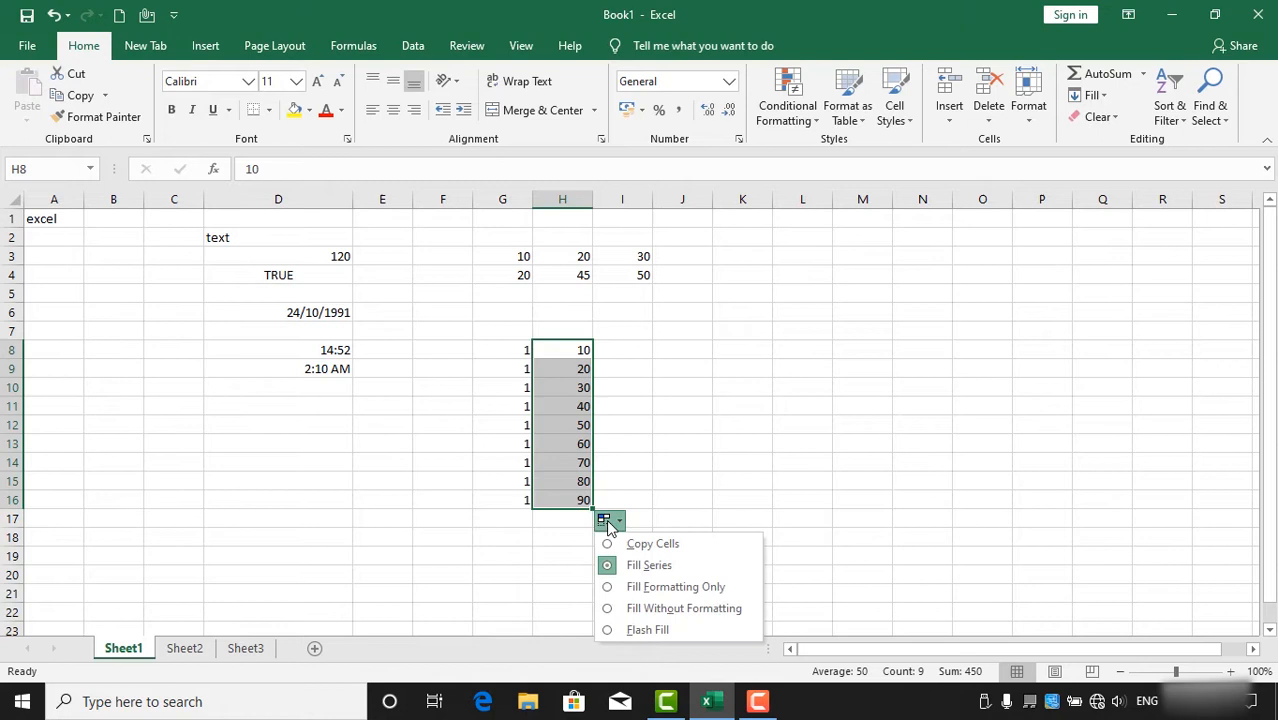
pyautogui.click(658, 545)
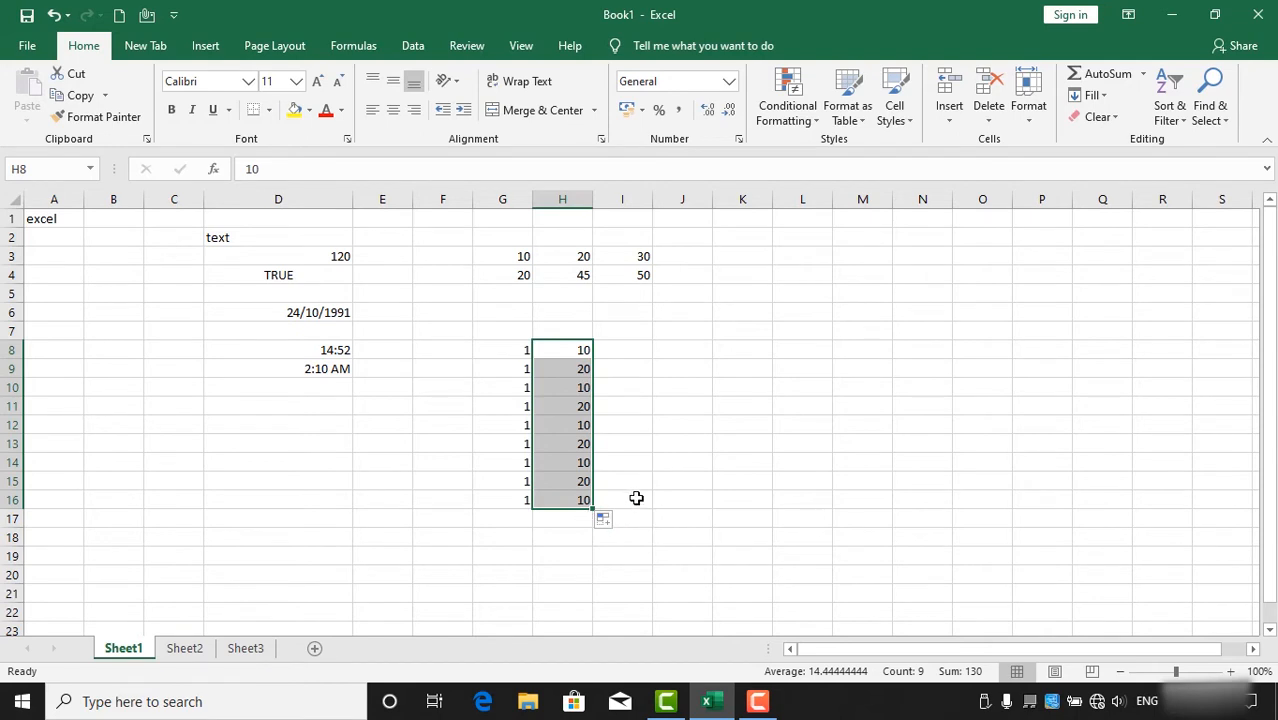
pyautogui.click(605, 519)
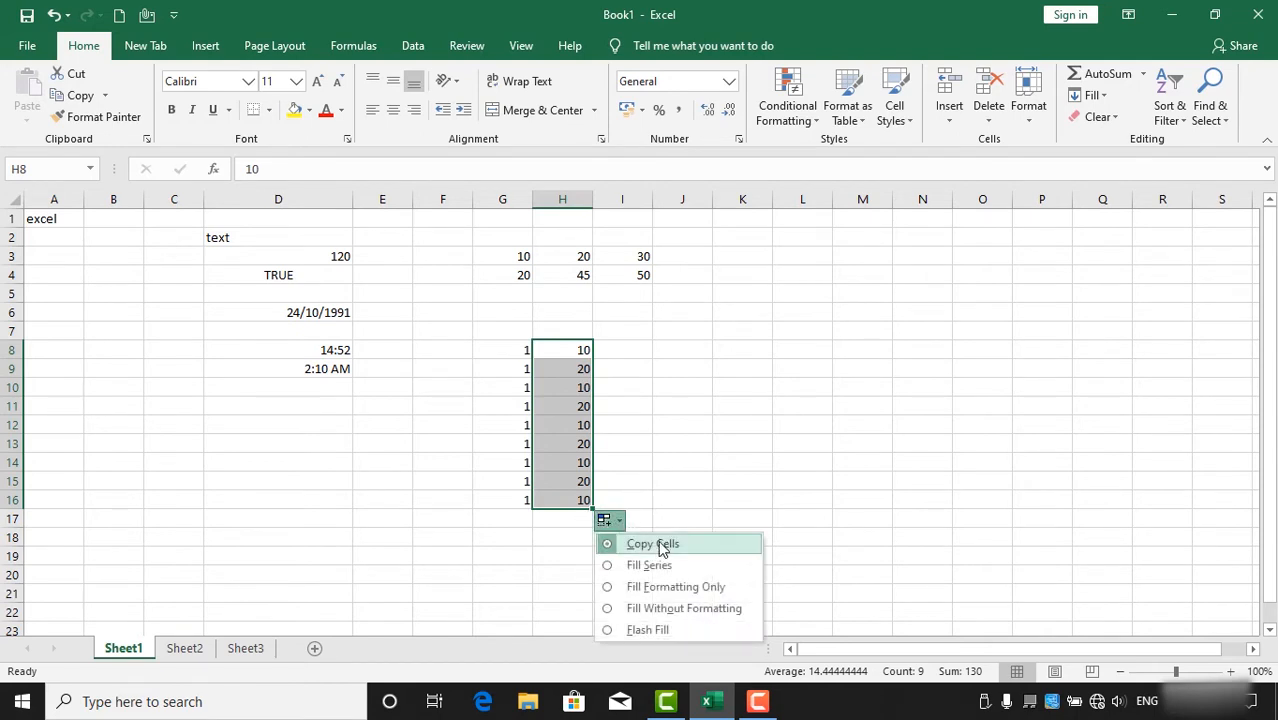
pyautogui.click(652, 565)
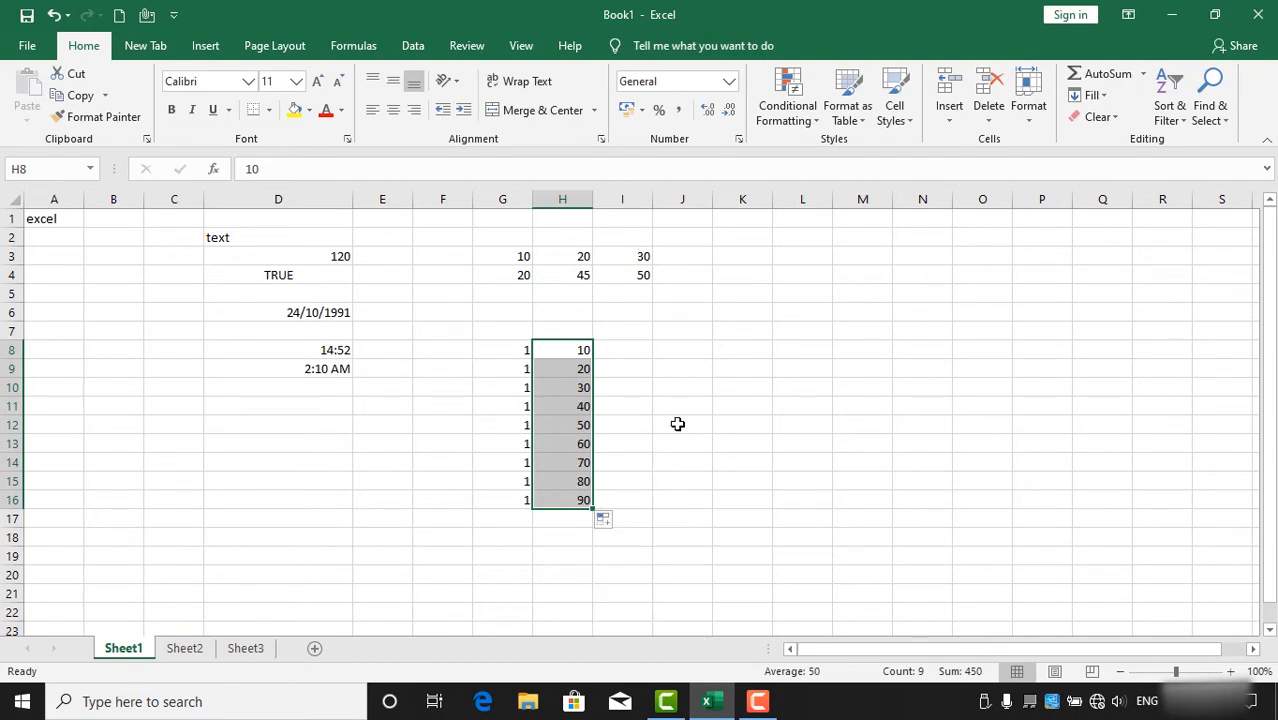
# Enter q1 in cell J8 and autofill the quarter labels down through cell J16
pyautogui.click(684, 347)
pyautogui.write('q1')
pyautogui.press('Return')
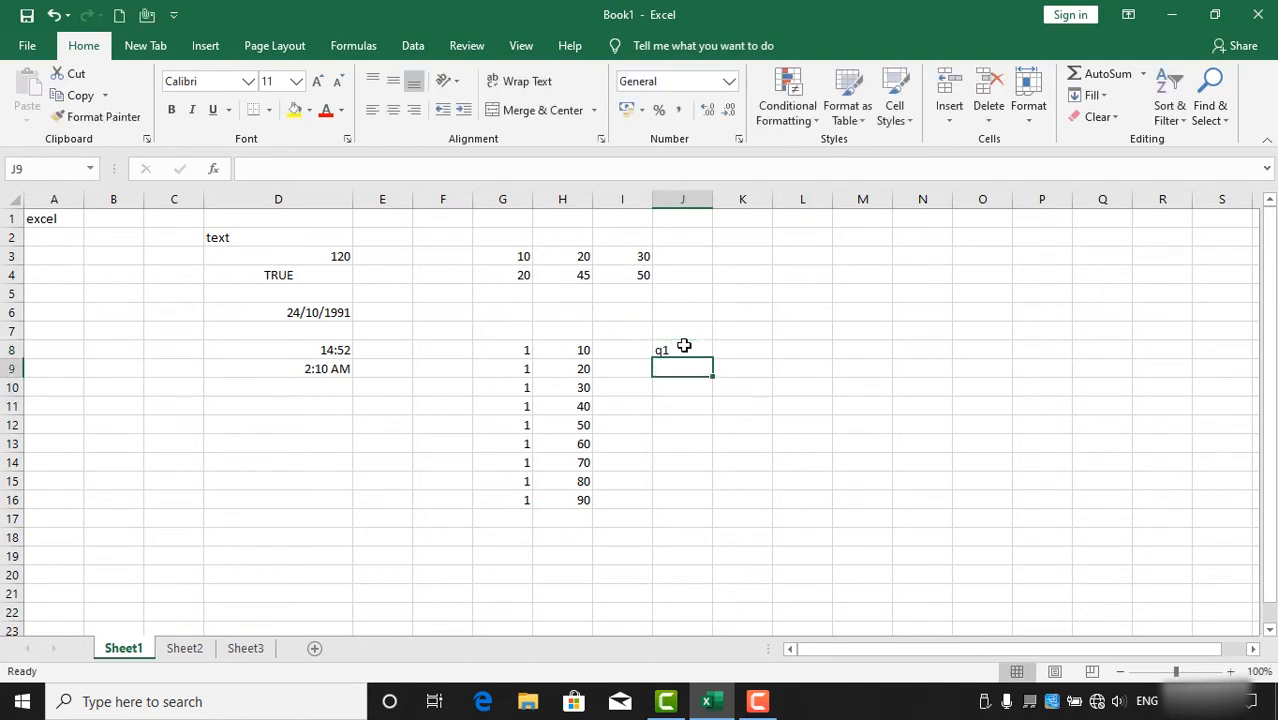
pyautogui.click(693, 347)
pyautogui.moveTo(711, 356); pyautogui.dragTo(706, 435)
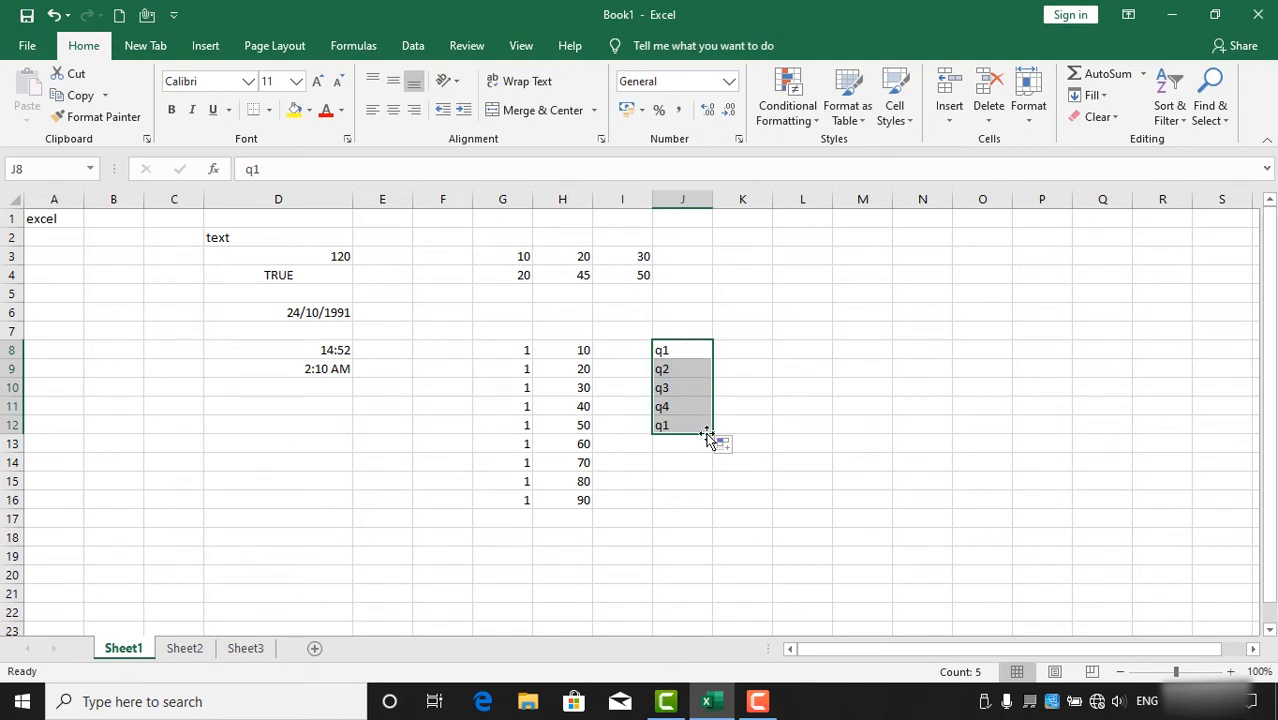
pyautogui.moveTo(713, 433); pyautogui.dragTo(702, 501)
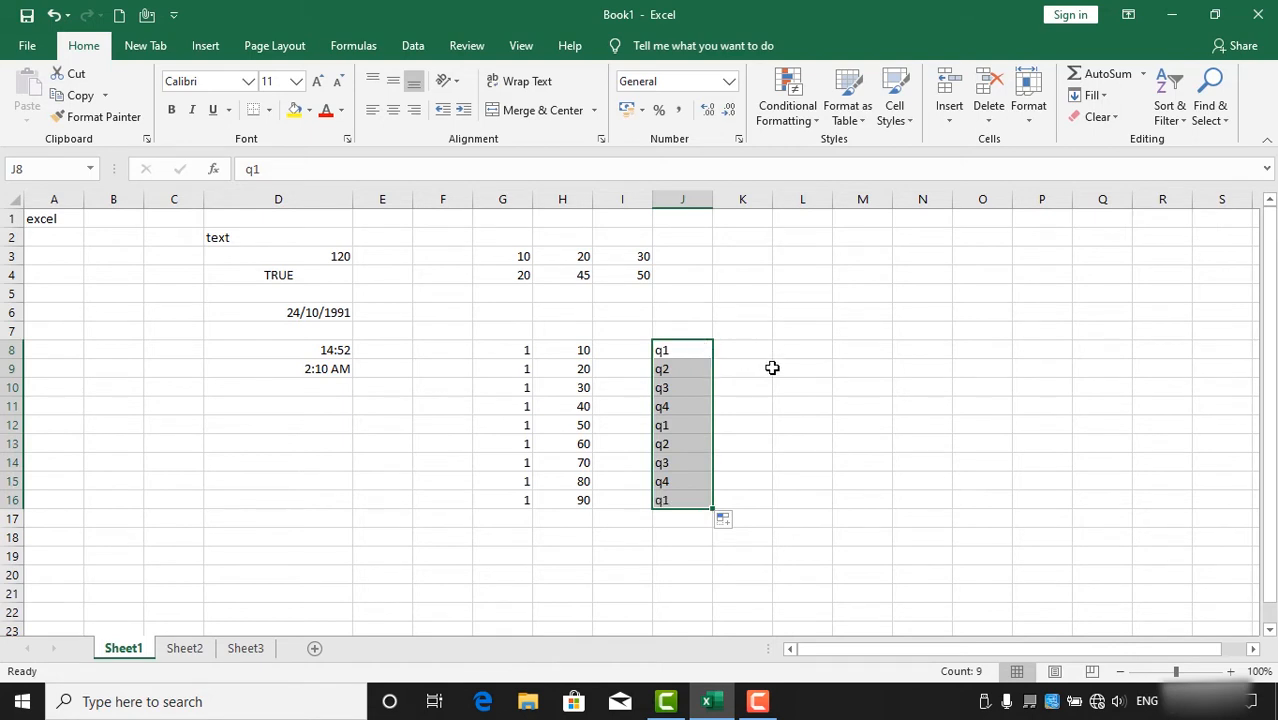
# Enter Qtr1 in cell L8 and autofill the quarter labels down through cell L16
pyautogui.click(798, 350)
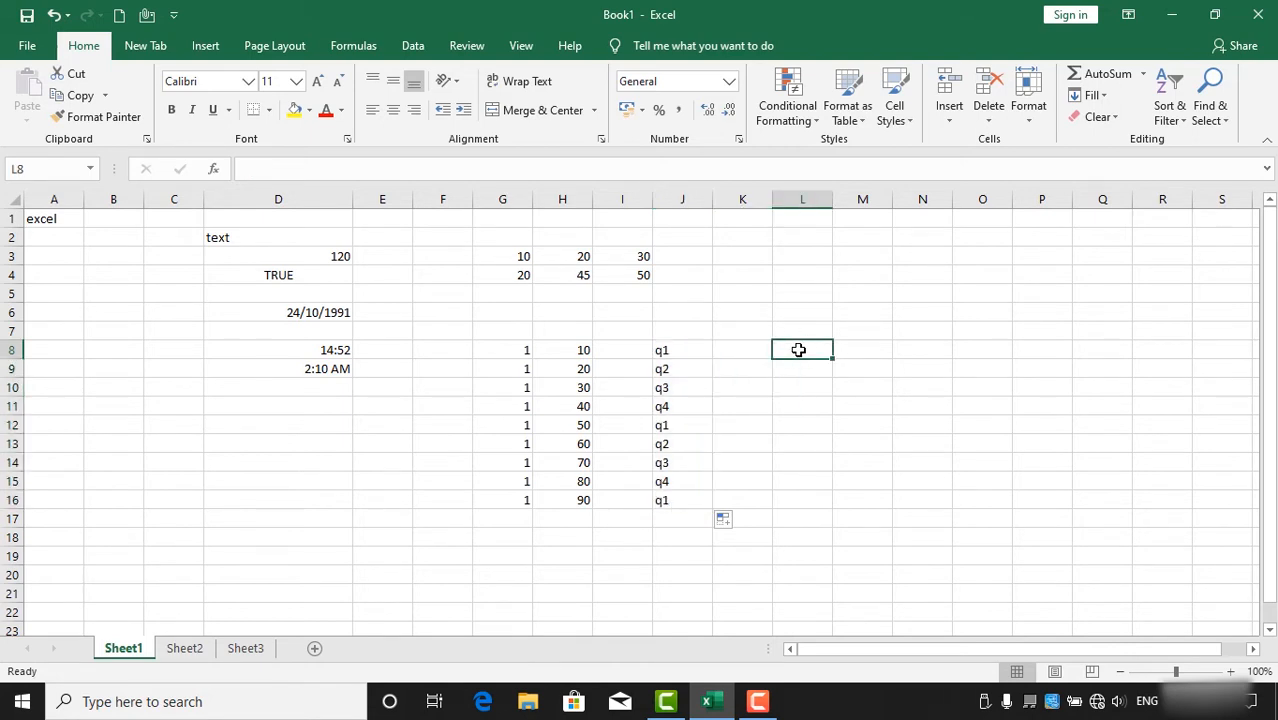
pyautogui.write('Qtr1')
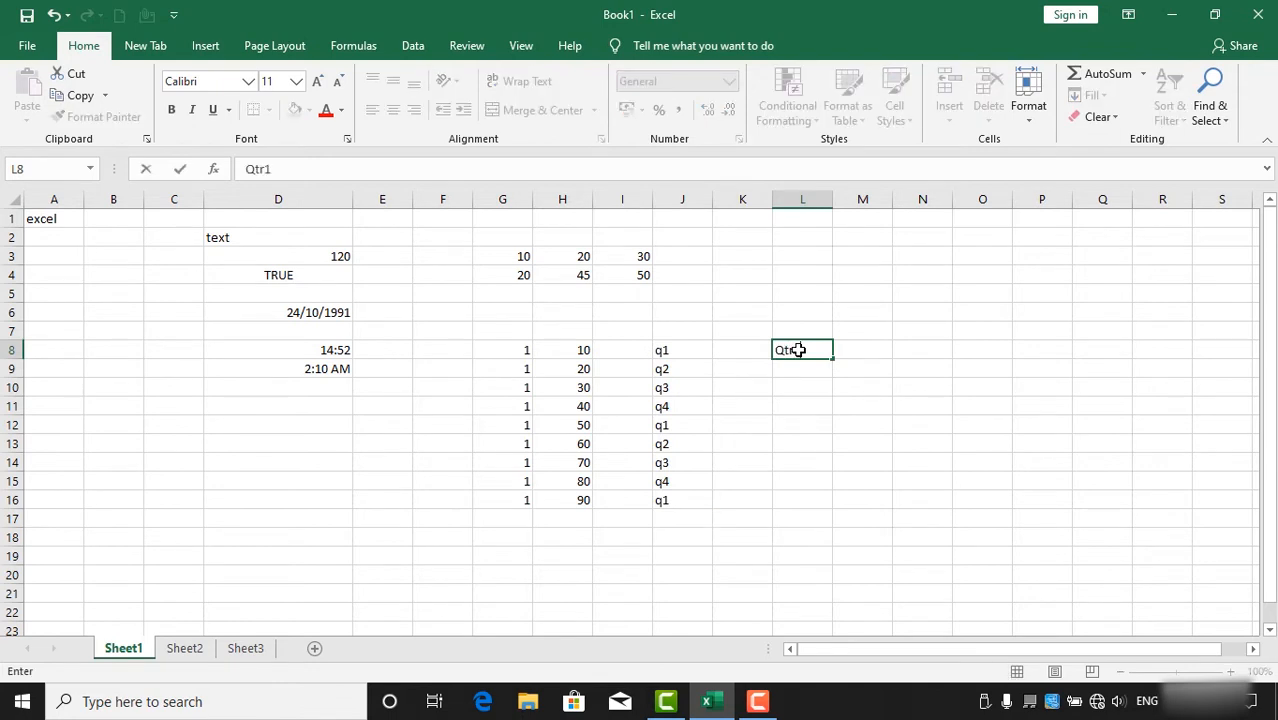
pyautogui.click(889, 350)
pyautogui.click(816, 360)
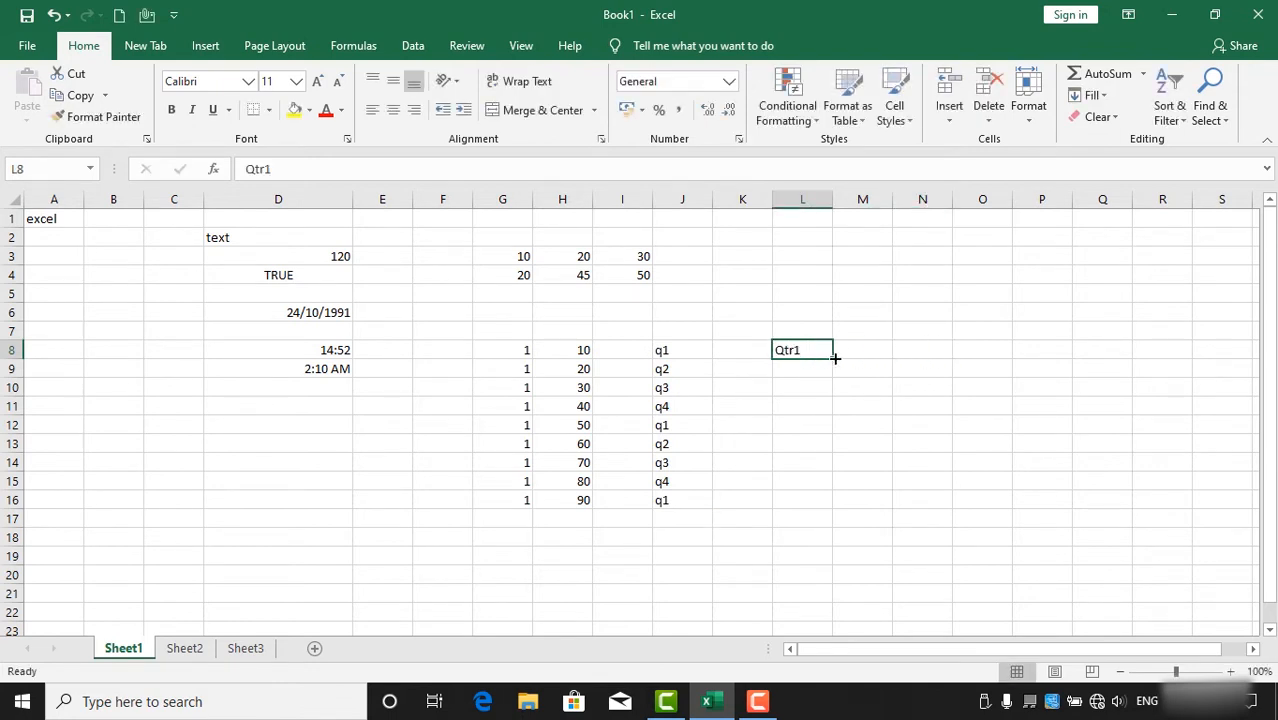
pyautogui.moveTo(834, 355); pyautogui.dragTo(820, 510)
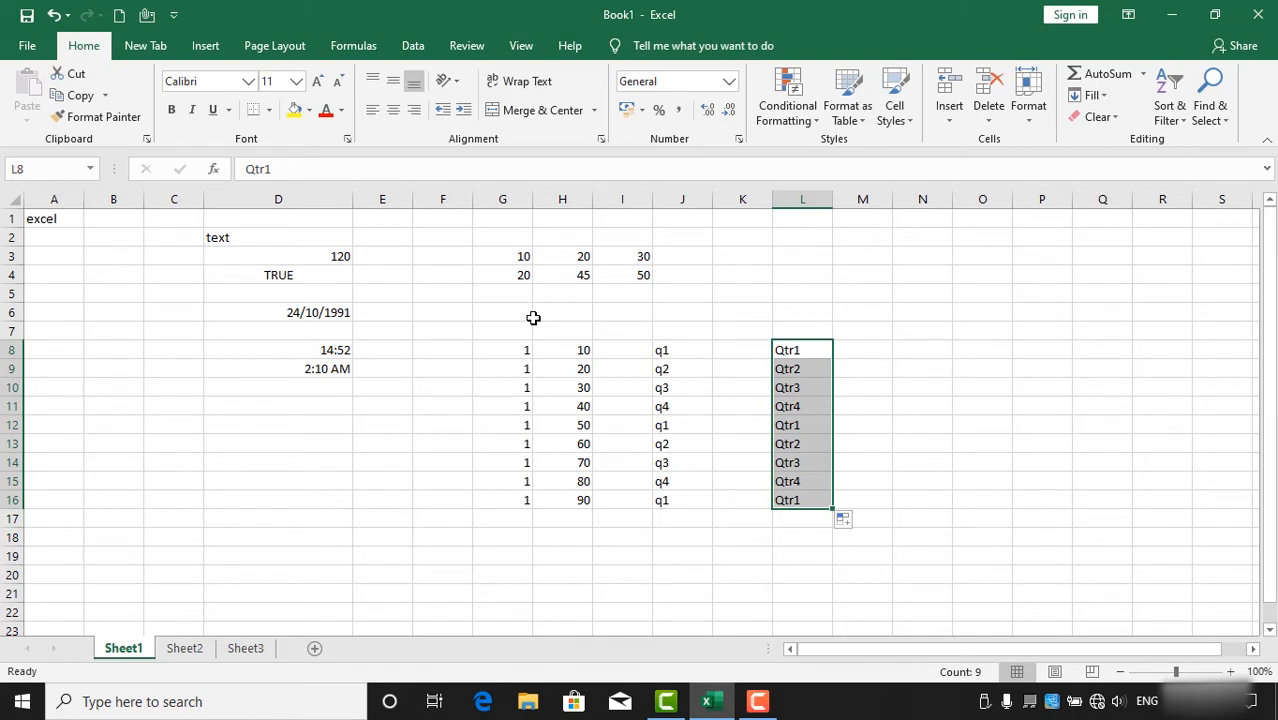
# Enter the text excel in cell N8, undo the entry and redo it
pyautogui.click(886, 370)
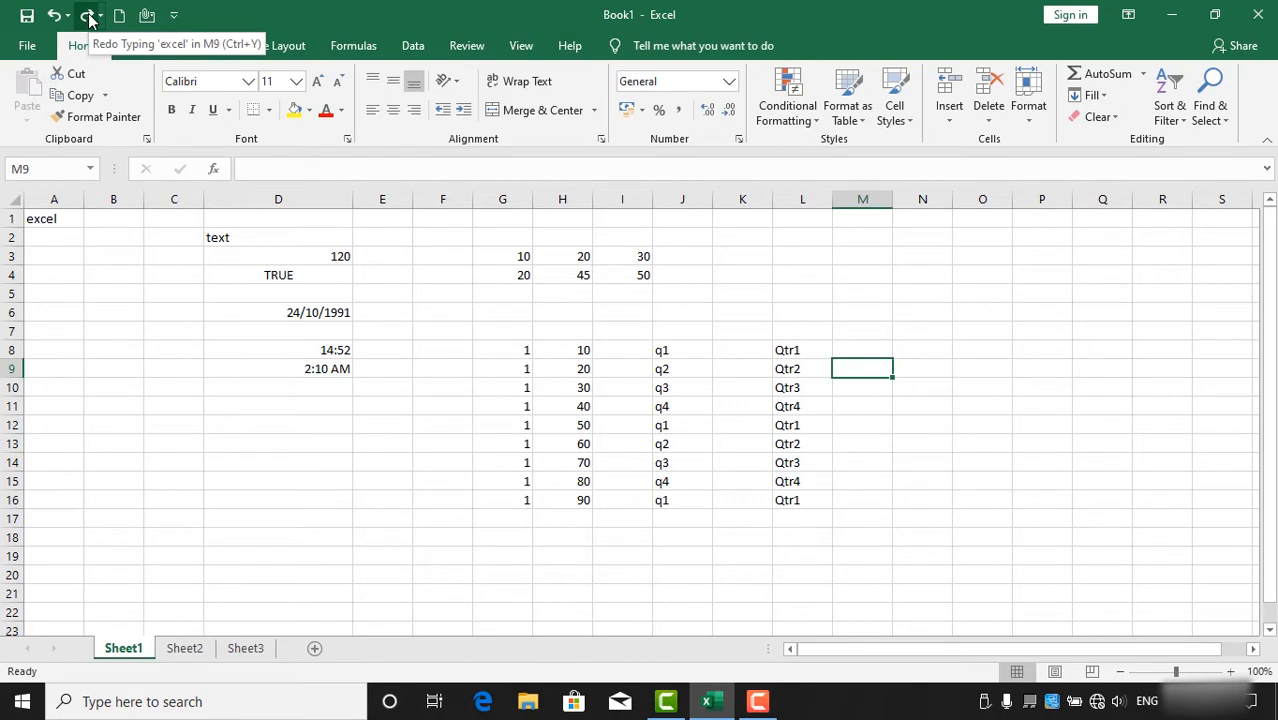
pyautogui.click(921, 352)
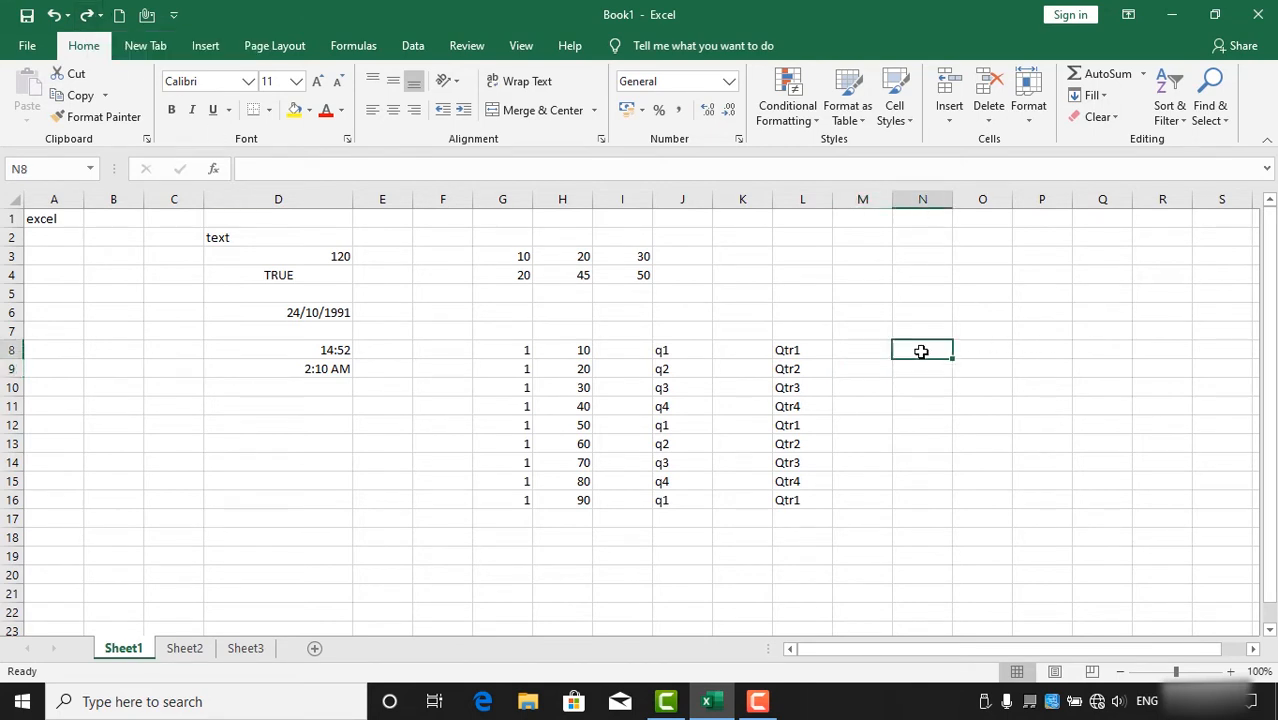
pyautogui.write('excel')
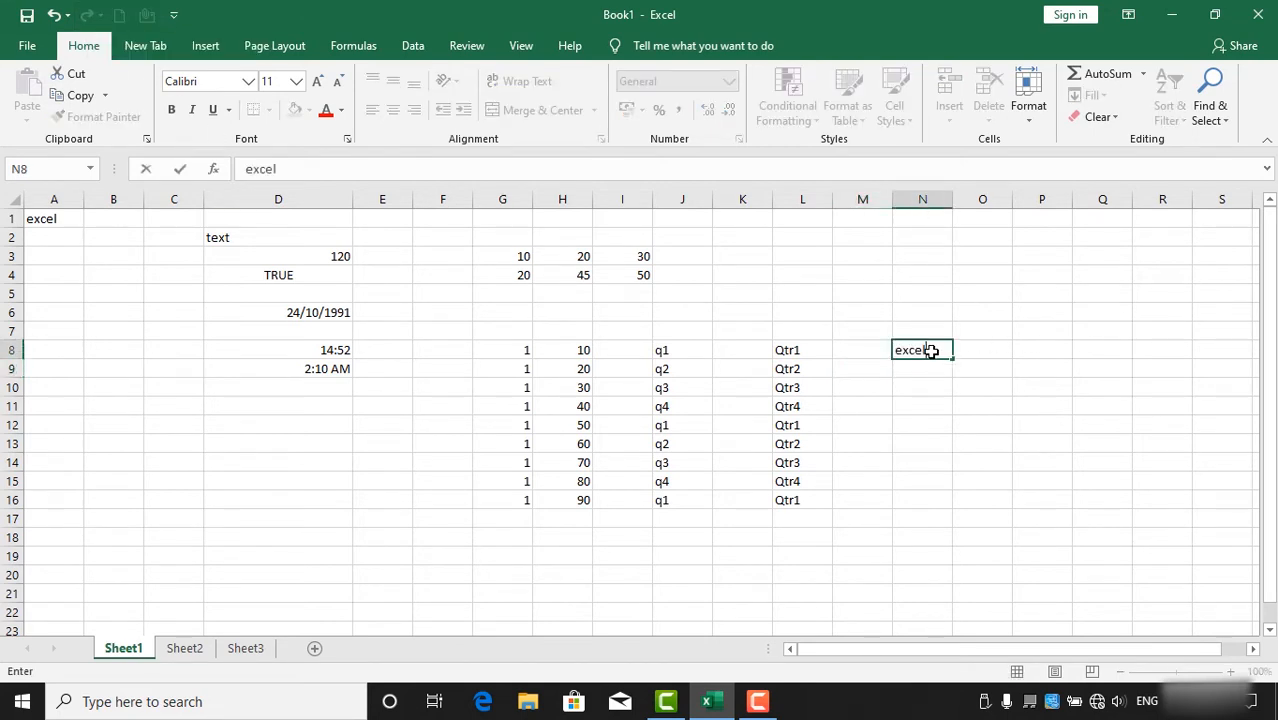
pyautogui.press('Return')
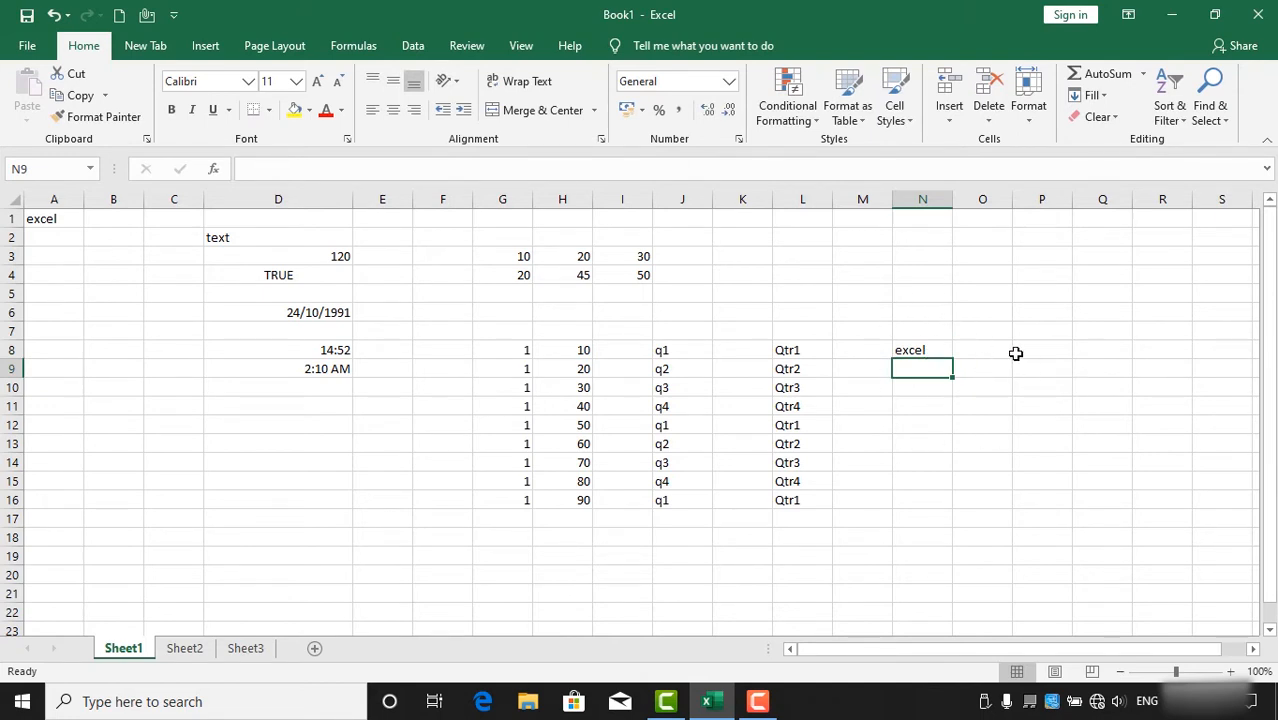
pyautogui.hotkey('ctrl', 'z')
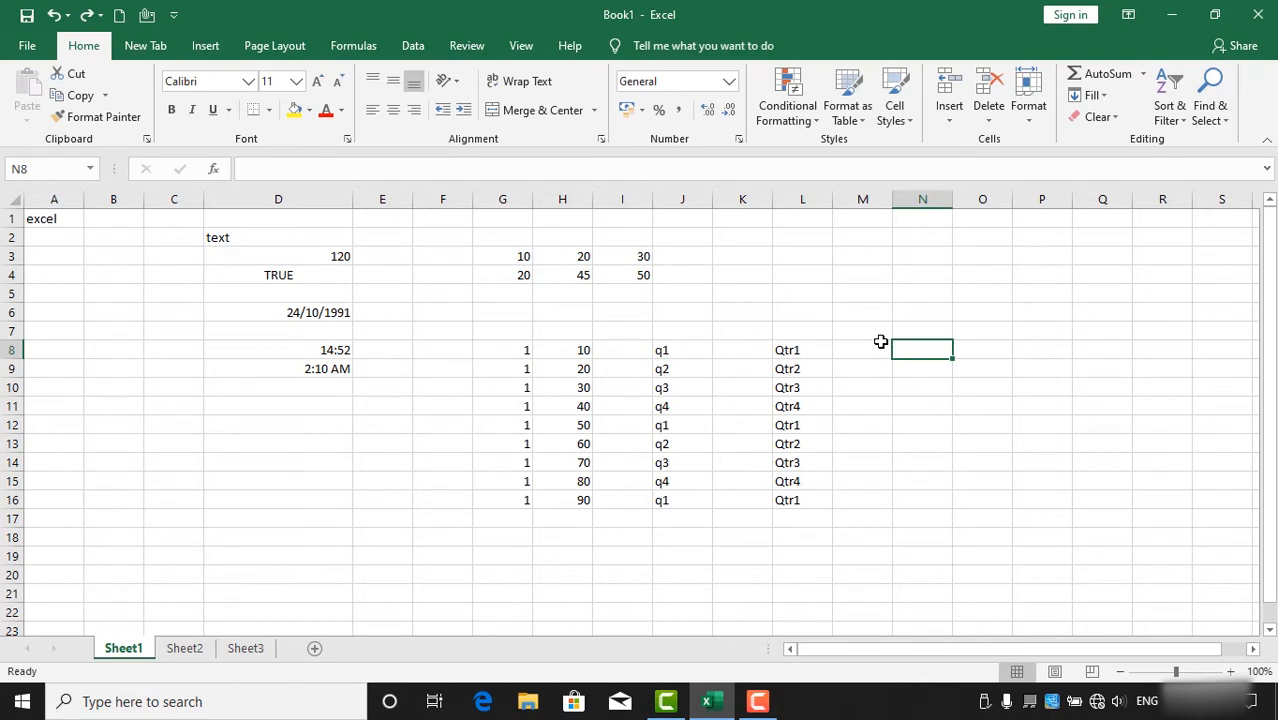
pyautogui.click(87, 16)
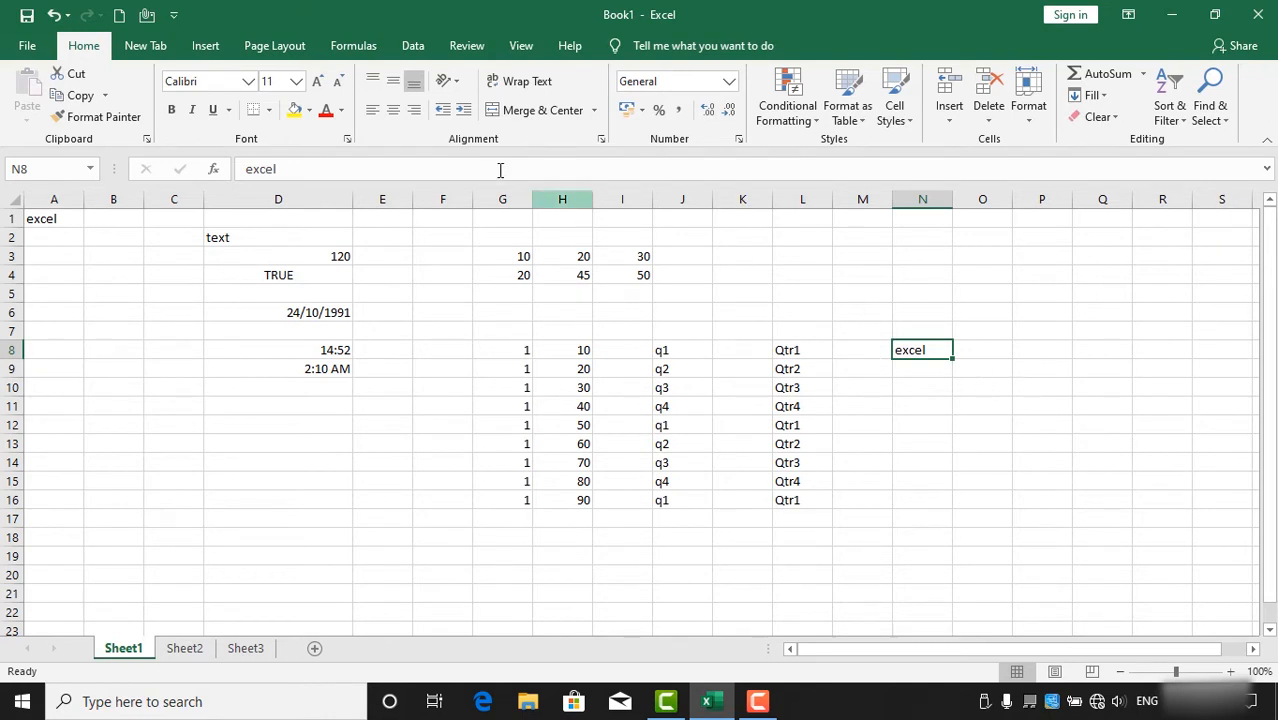
# Browse the list of actions that can be undone and undo the text entry in cell N8
pyautogui.click(67, 17)
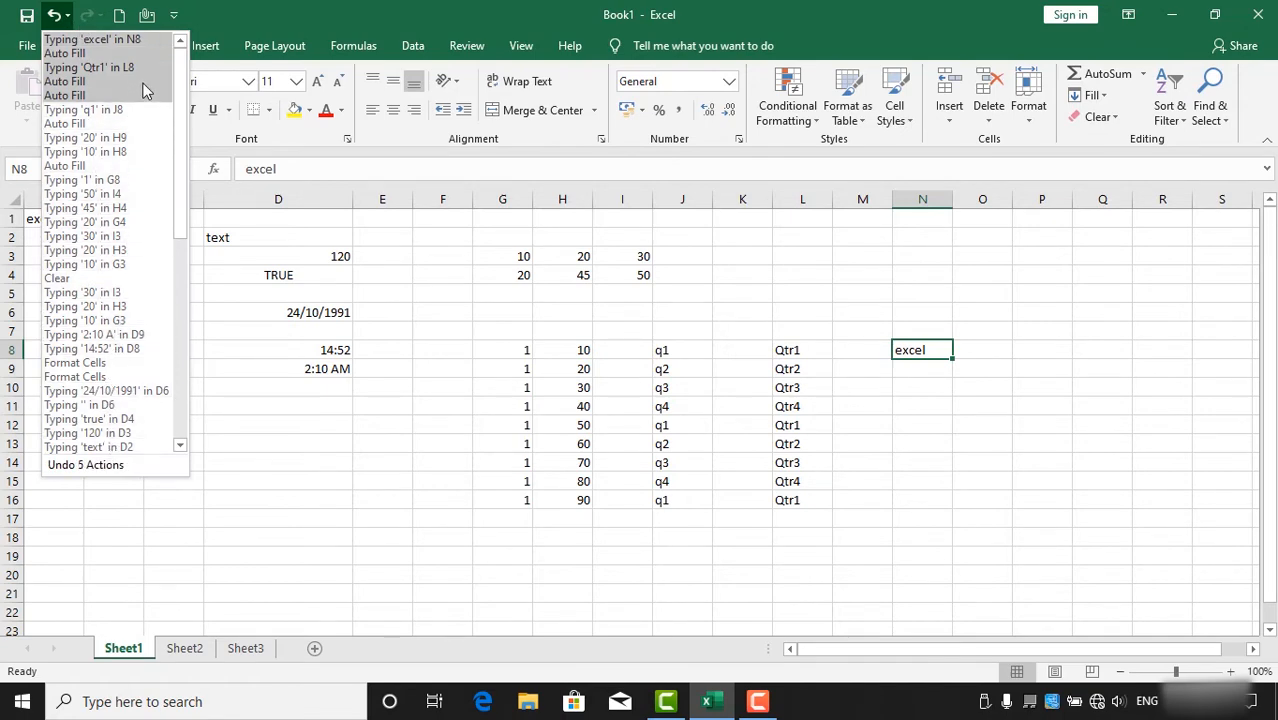
pyautogui.scroll(-5, 112, 400)
pyautogui.click(109, 447)
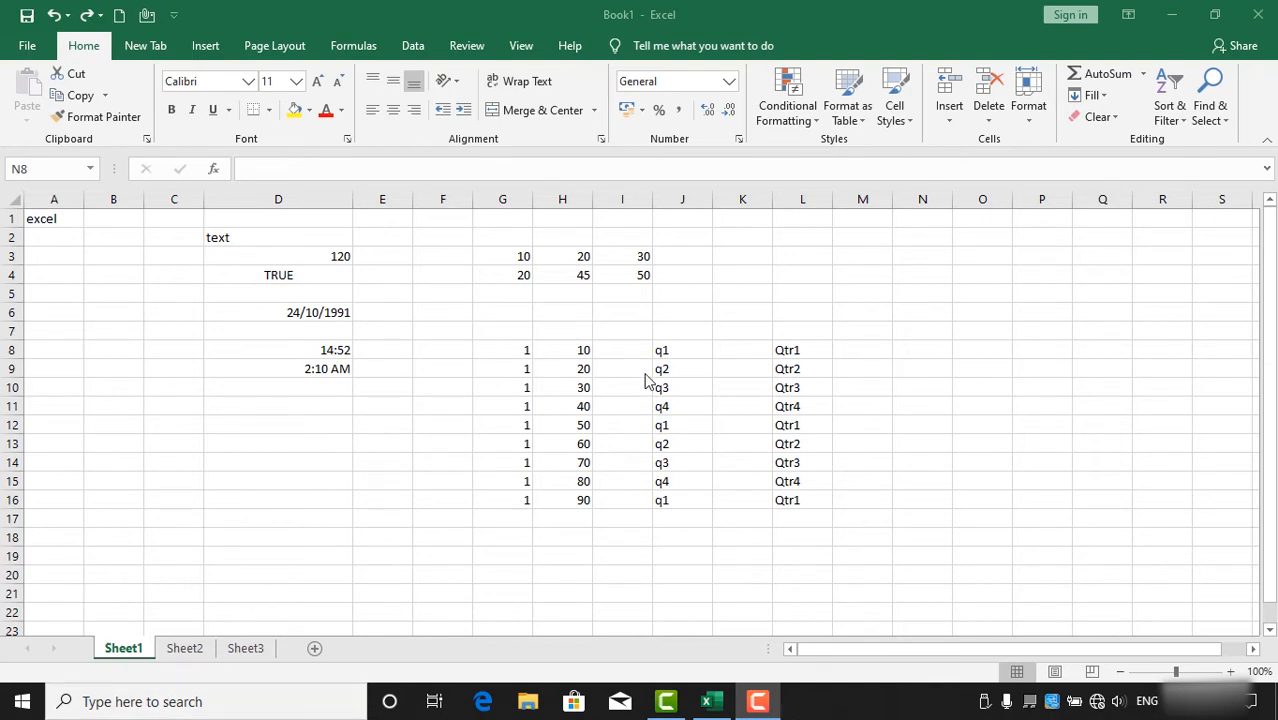
pyautogui.click(483, 357)
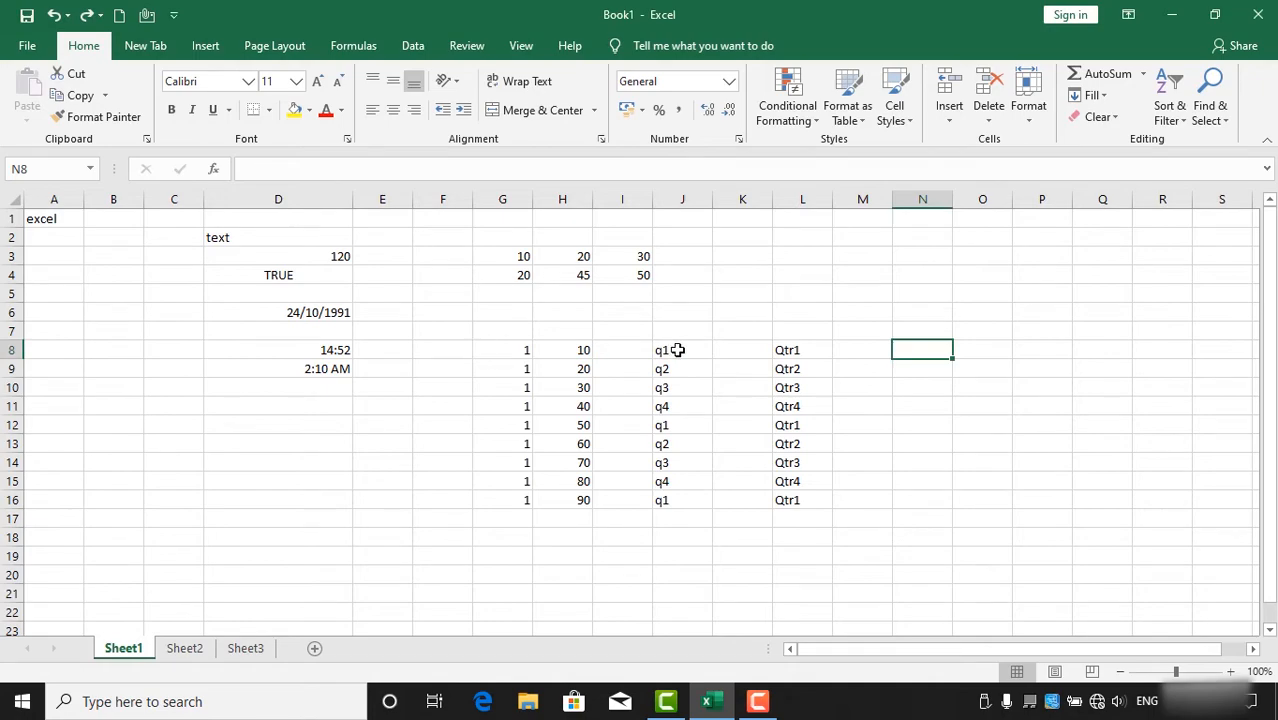
# Save the workbook to the Desktop as Book1 in Excel Workbook format, and check the saved file on the desktop
pyautogui.click(24, 46)
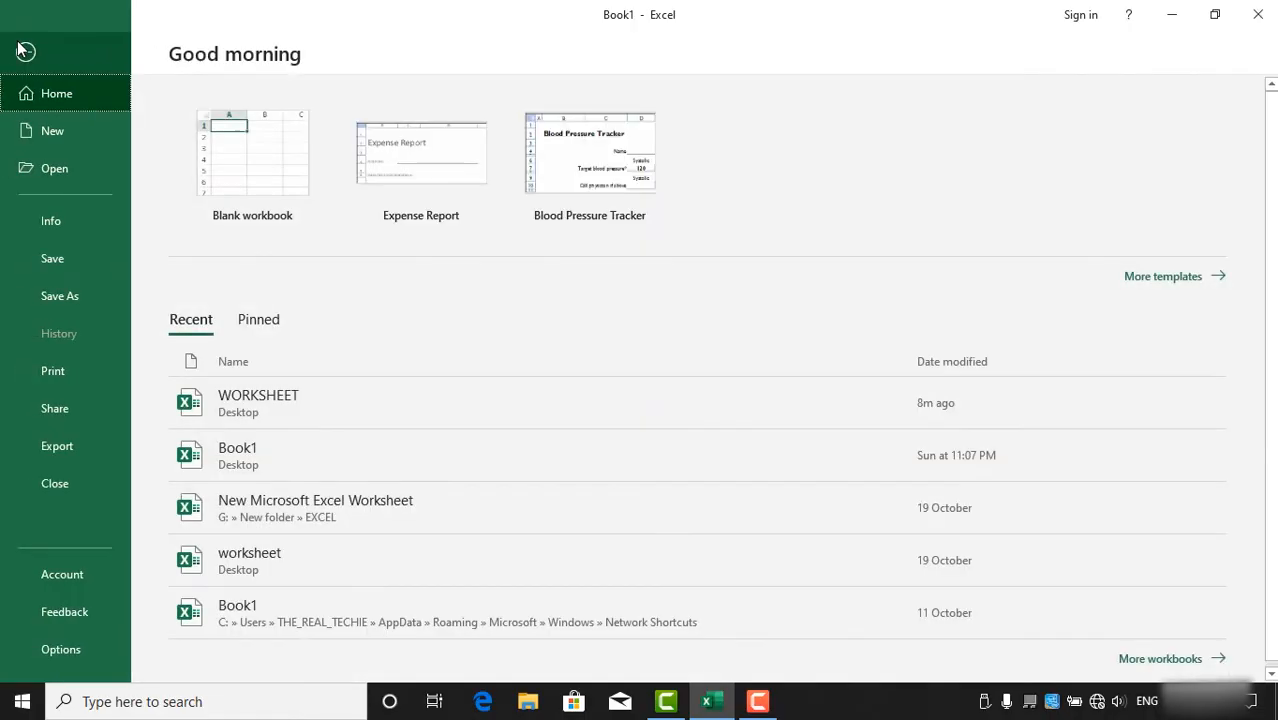
pyautogui.click(55, 298)
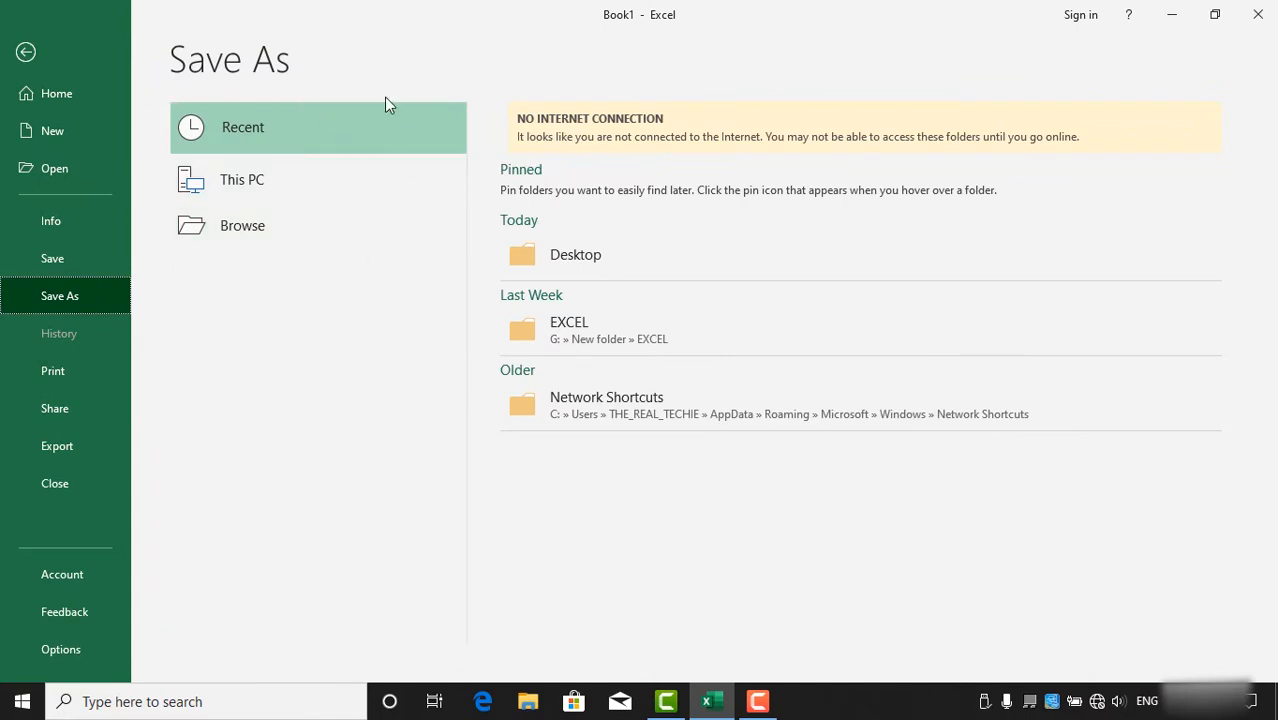
pyautogui.click(243, 230)
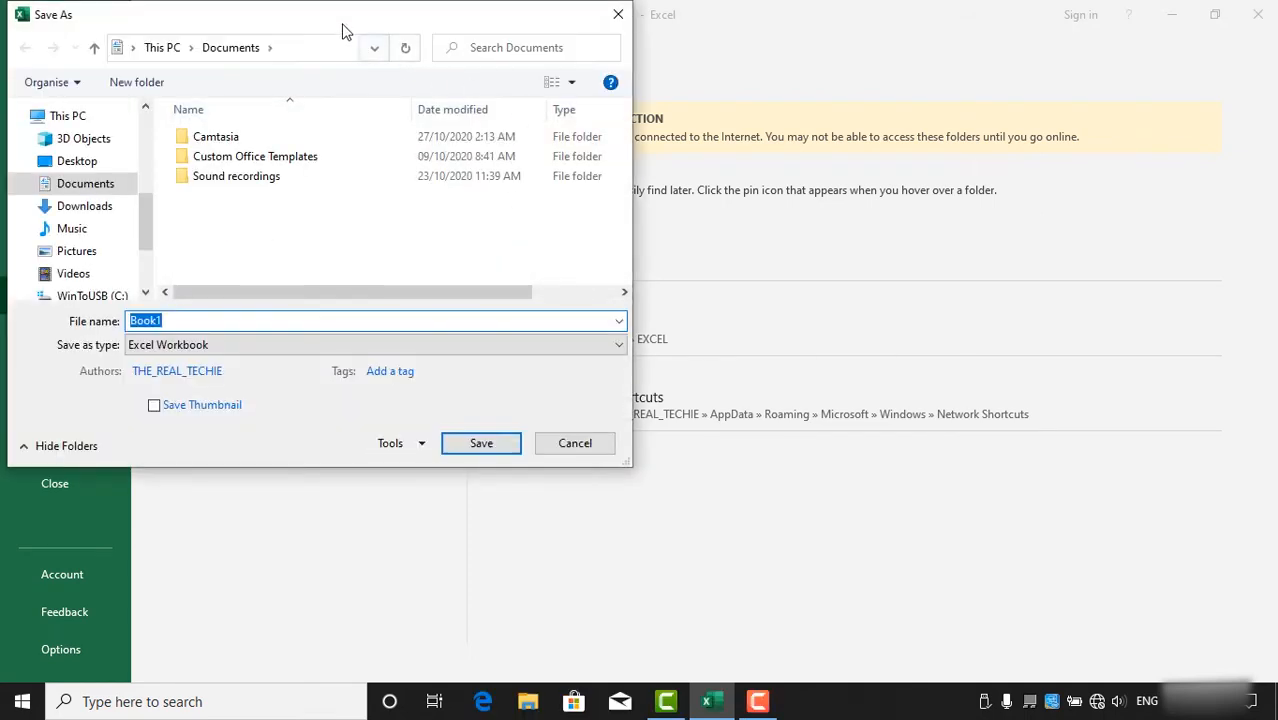
pyautogui.moveTo(340, 26); pyautogui.dragTo(524, 38)
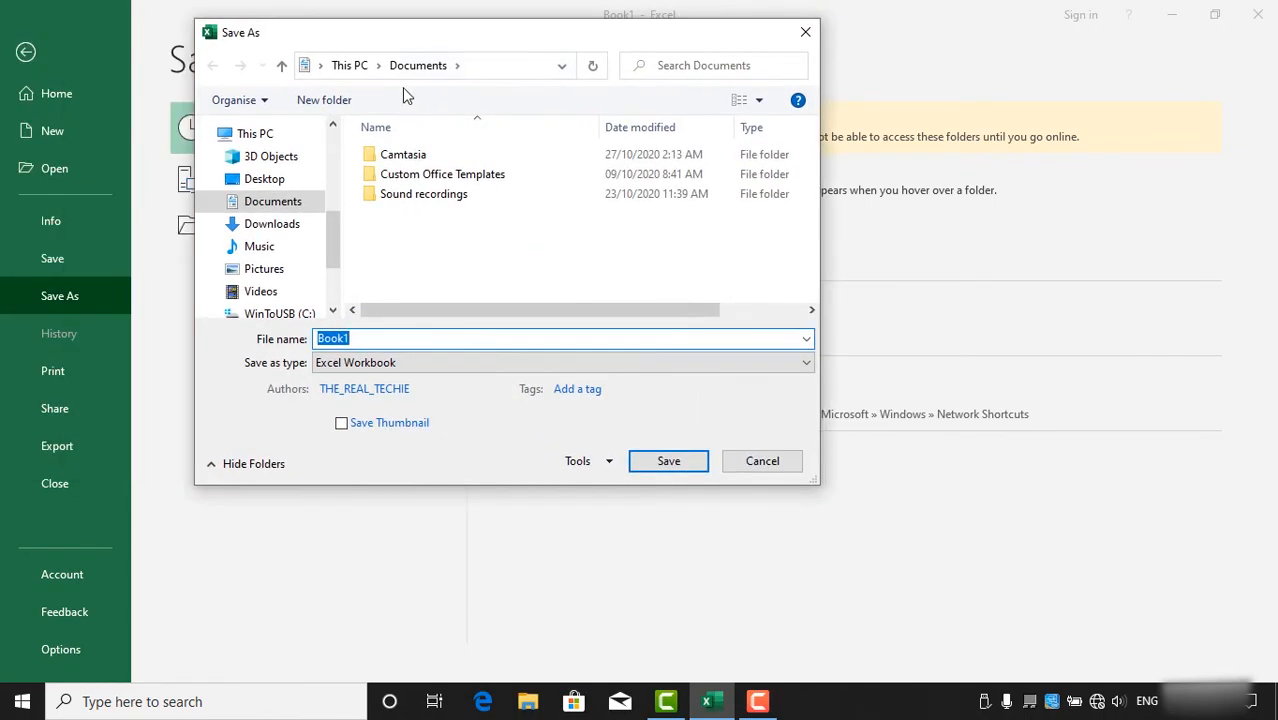
pyautogui.click(250, 180)
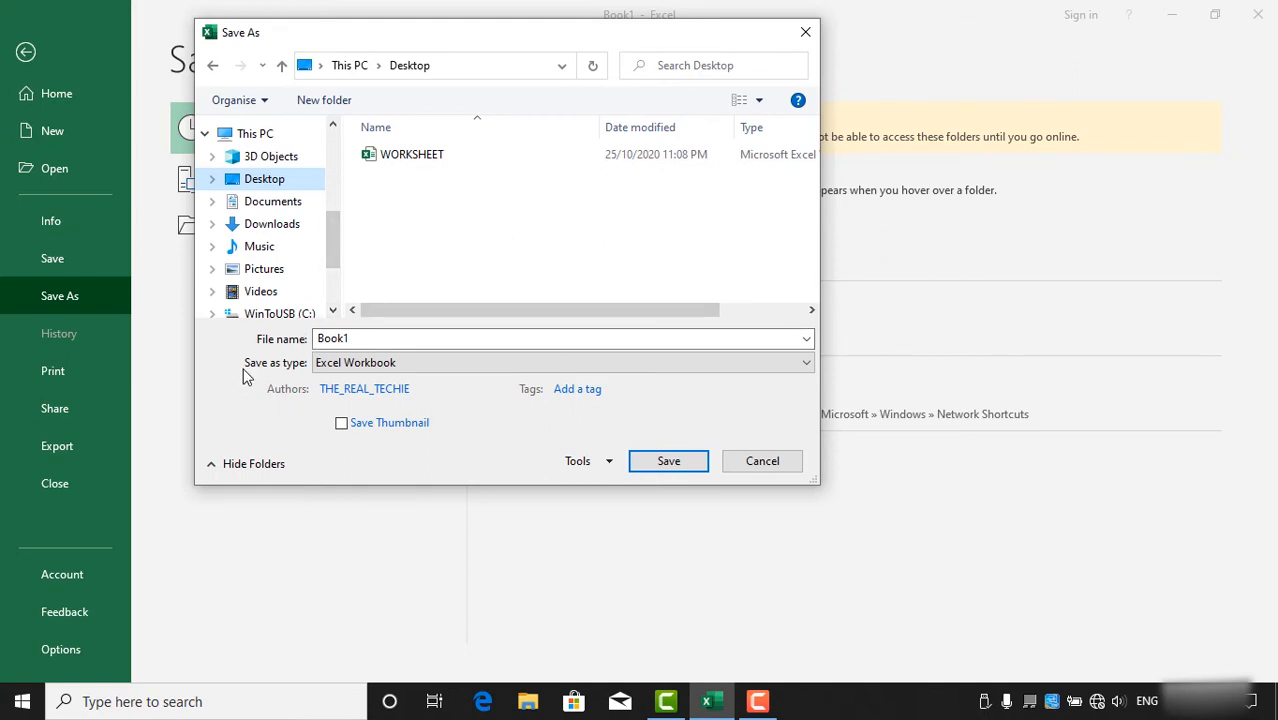
pyautogui.click(342, 368)
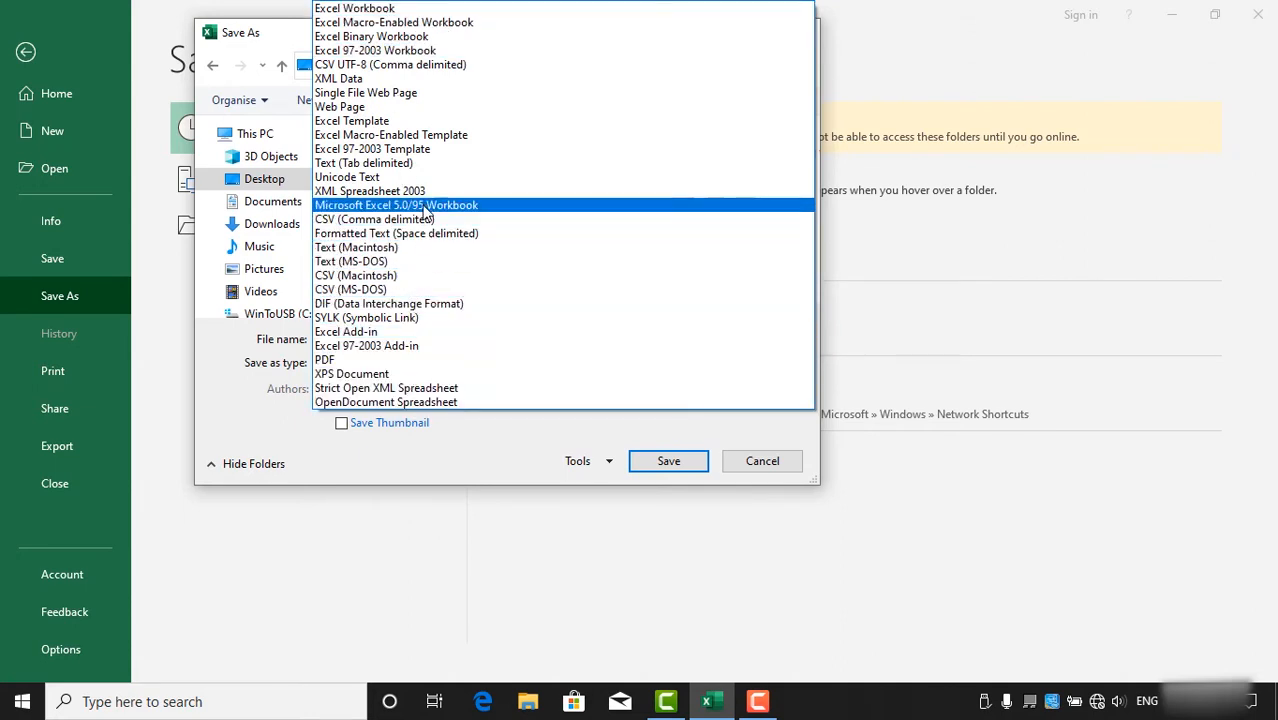
pyautogui.click(398, 10)
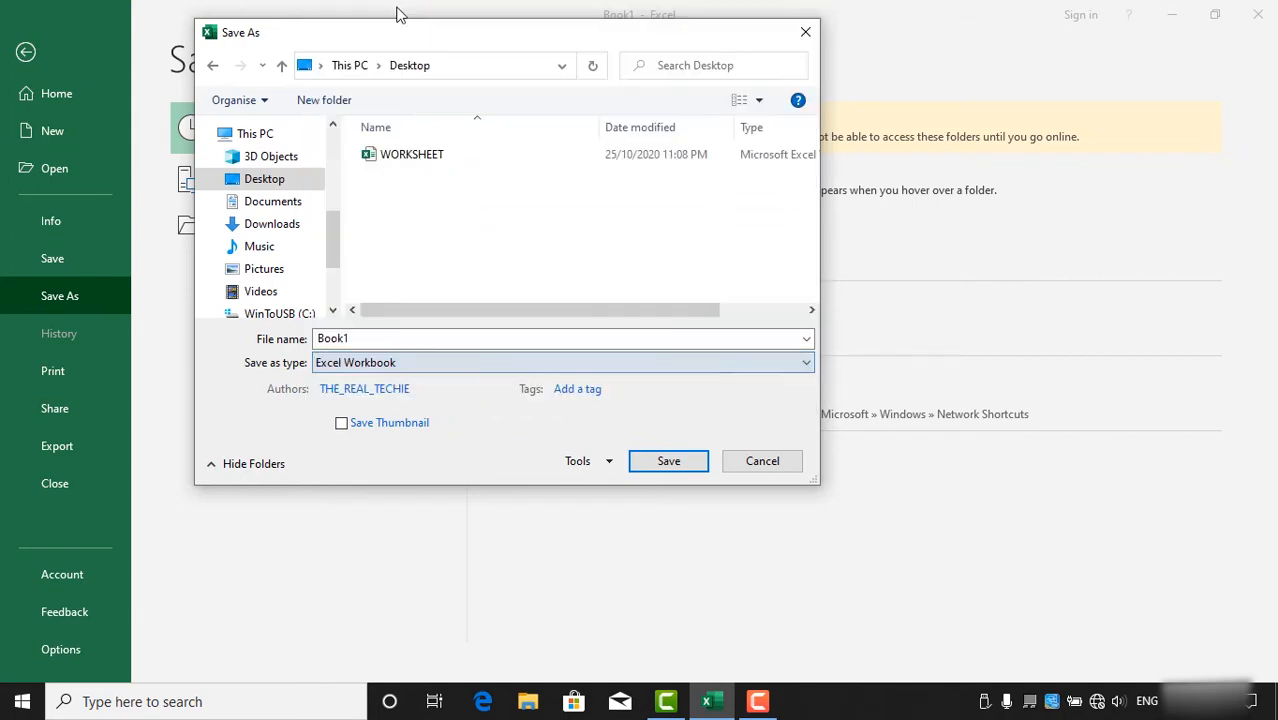
pyautogui.click(669, 461)
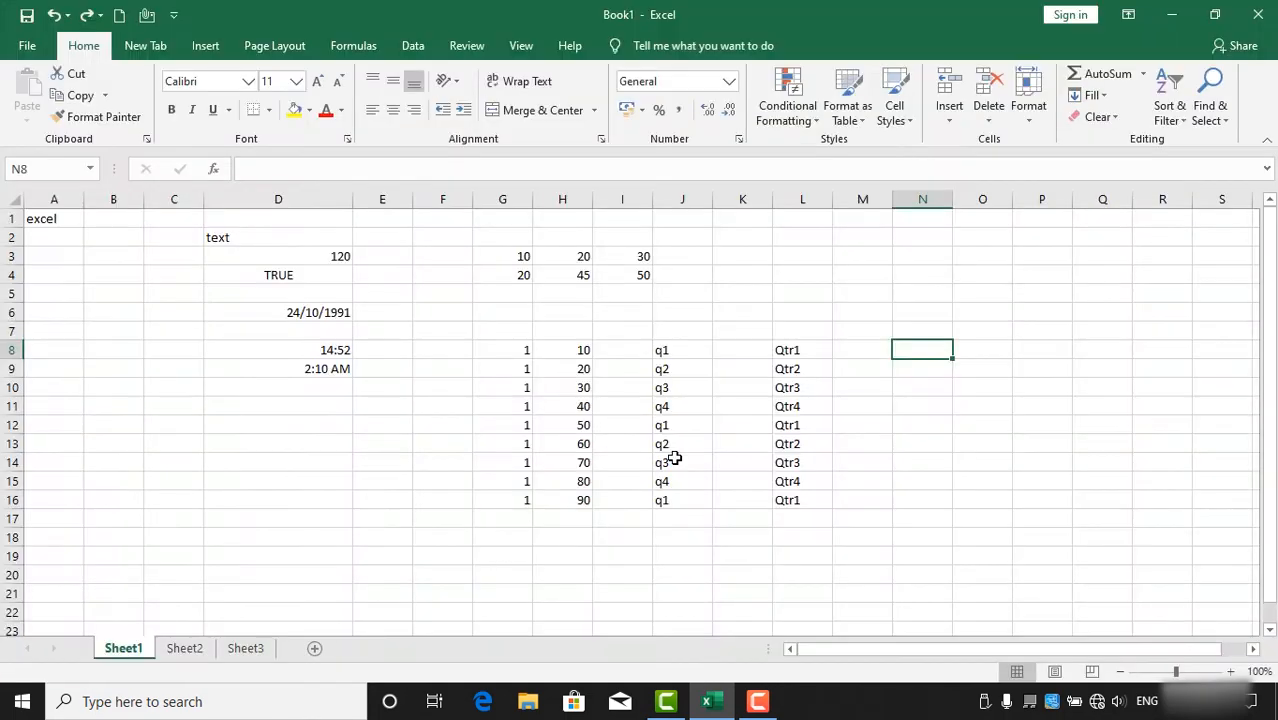
pyautogui.click(1172, 14)
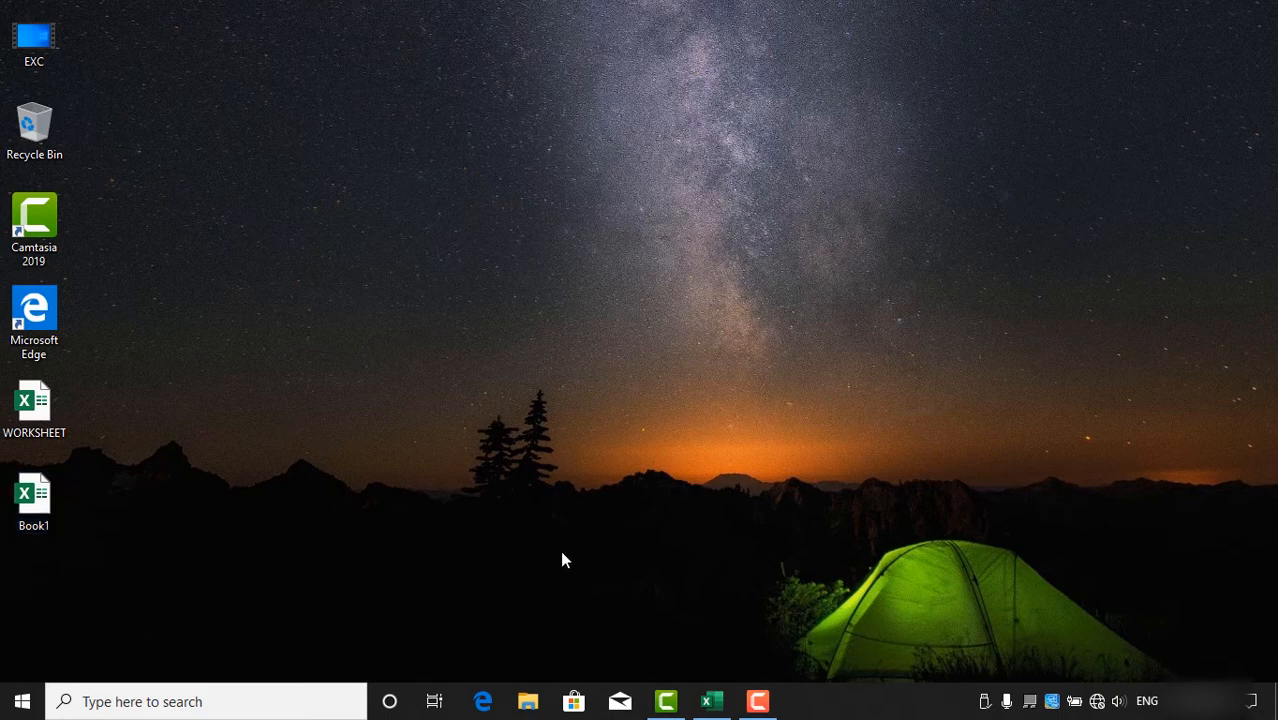
pyautogui.click(712, 701)
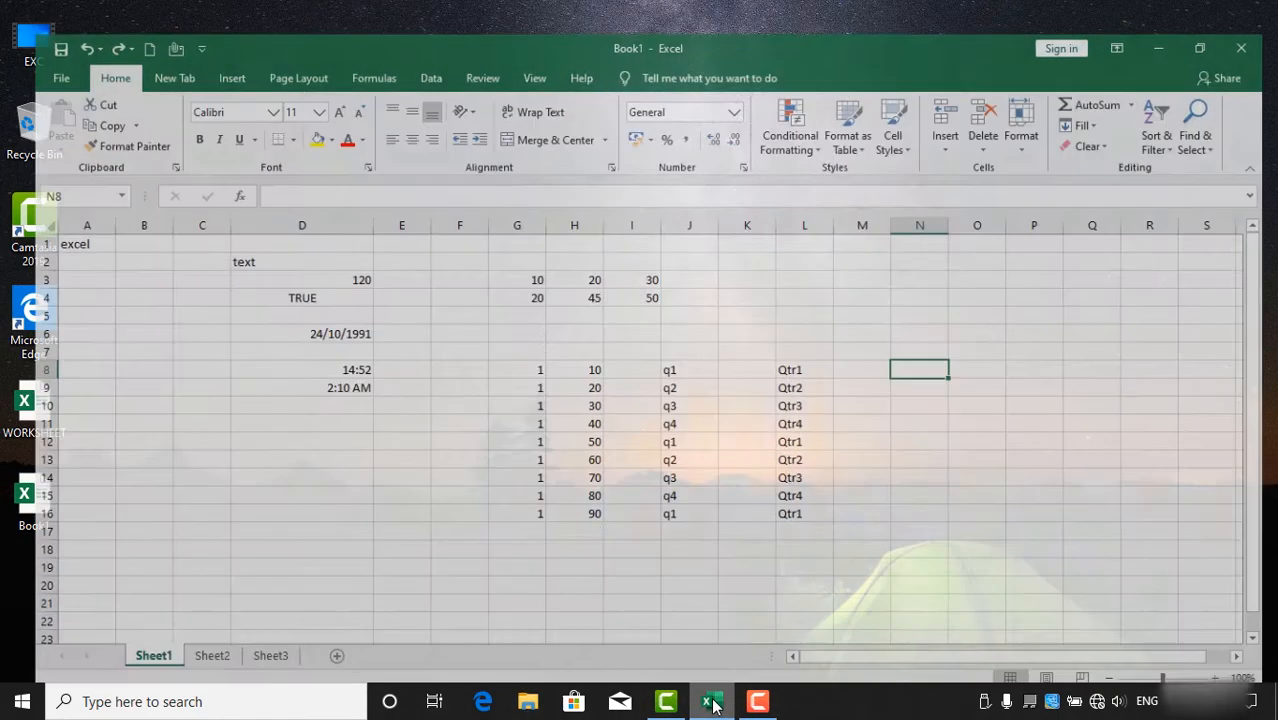
# Enter the text excel in cell N8 and save the change to the existing workbook file
pyautogui.doubleClick(924, 348)
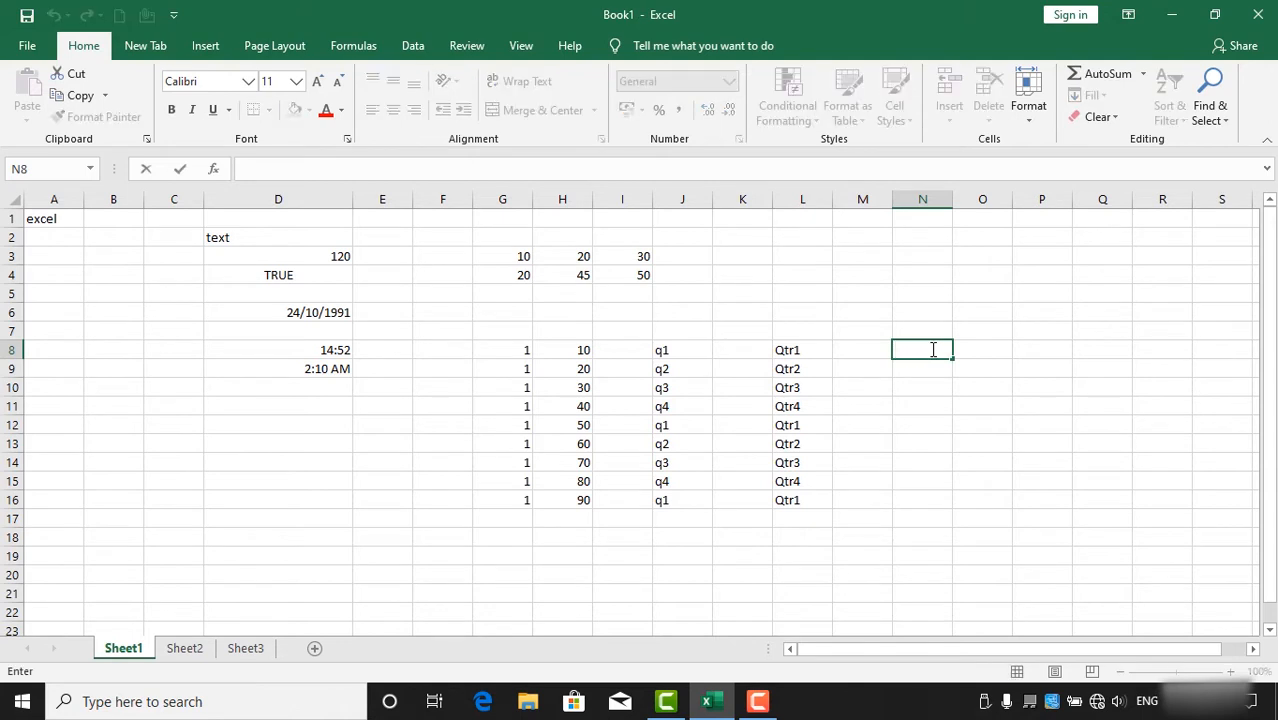
pyautogui.write('excel')
pyautogui.press('Return')
pyautogui.click(18, 50)
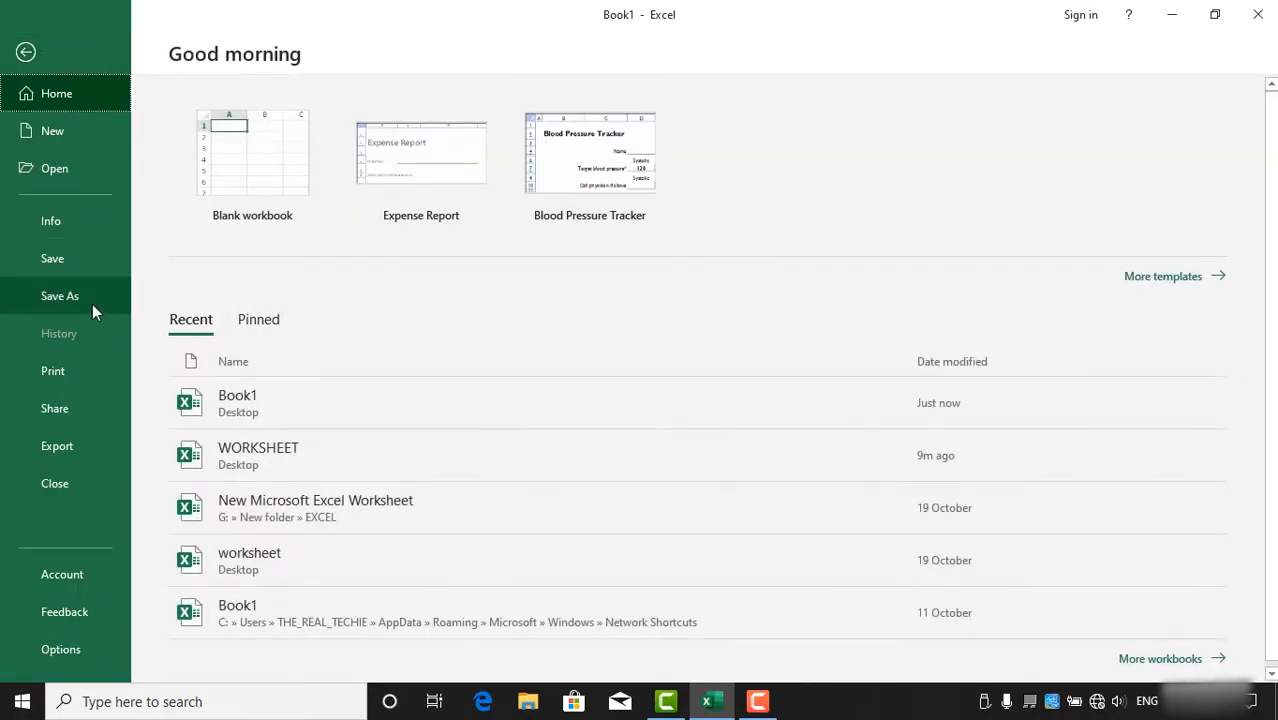
pyautogui.click(80, 259)
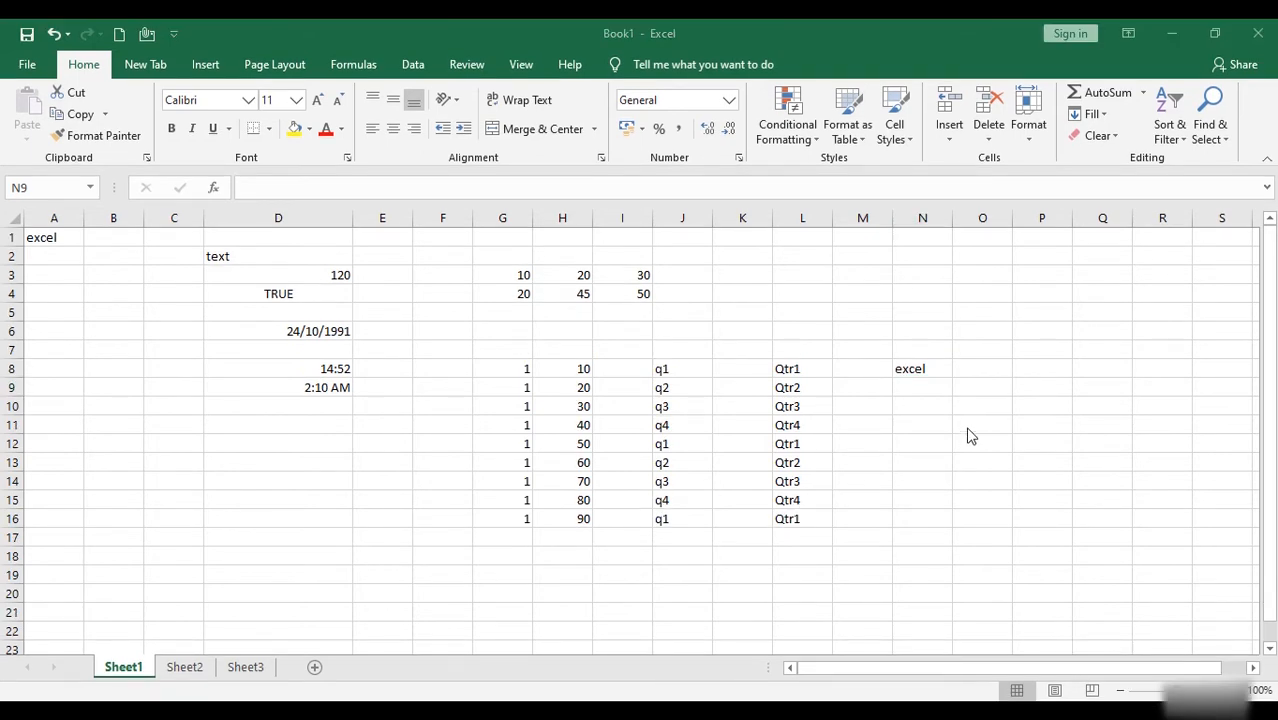
# On Sheet2, enter the column headings SR NO in cell A1 and NAME in cell B1
pyautogui.click(209, 671)
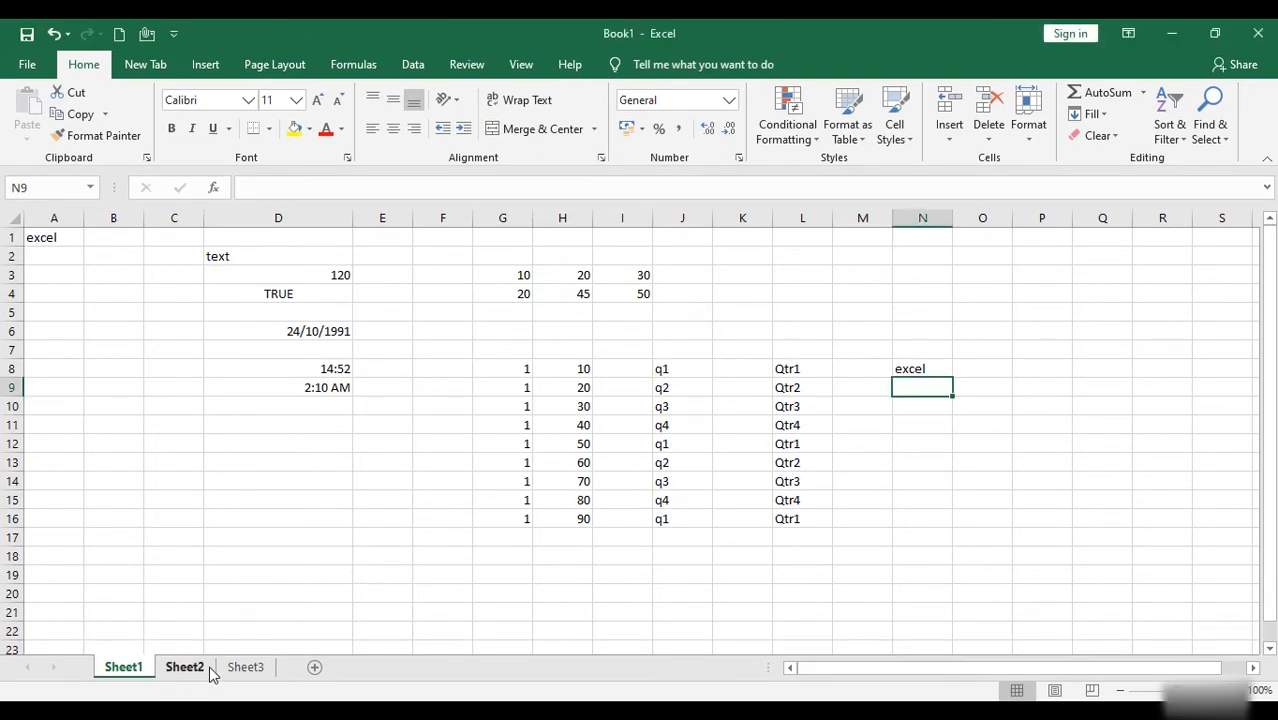
pyautogui.click(185, 667)
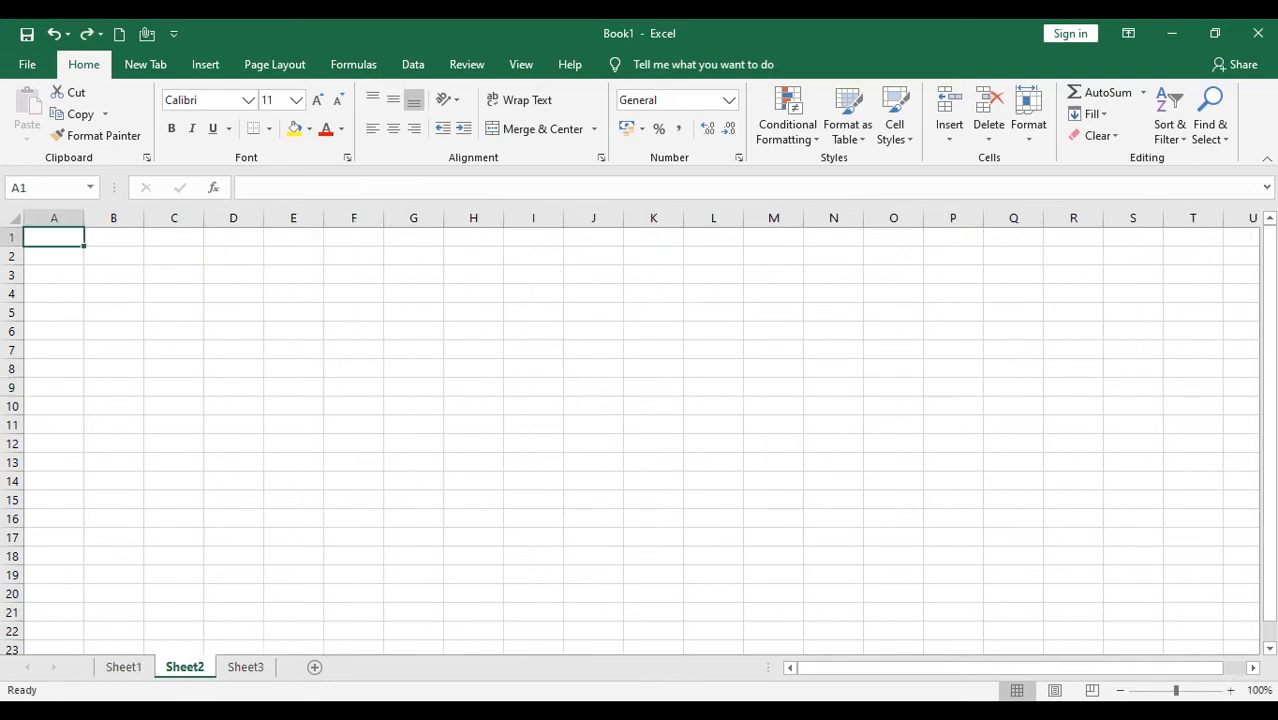
pyautogui.click(1232, 692)
pyautogui.click(1232, 692)
pyautogui.click(1232, 692)
pyautogui.click(1232, 692)
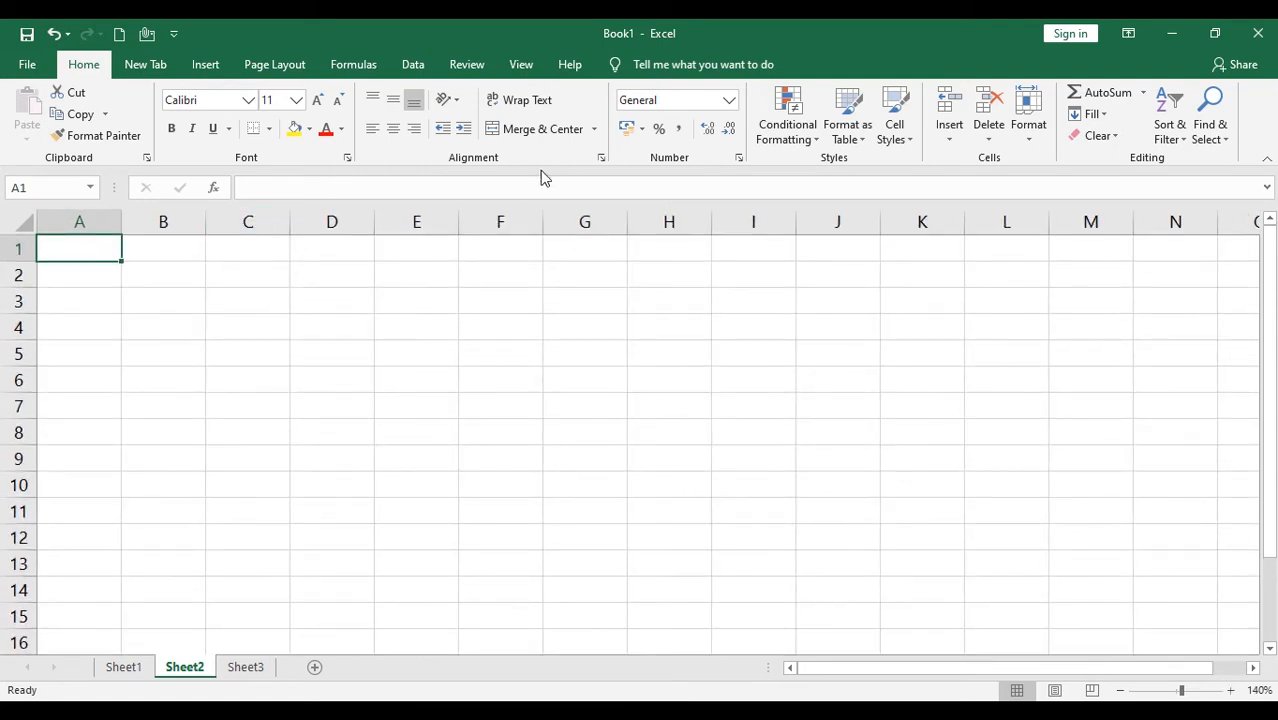
pyautogui.doubleClick(67, 252)
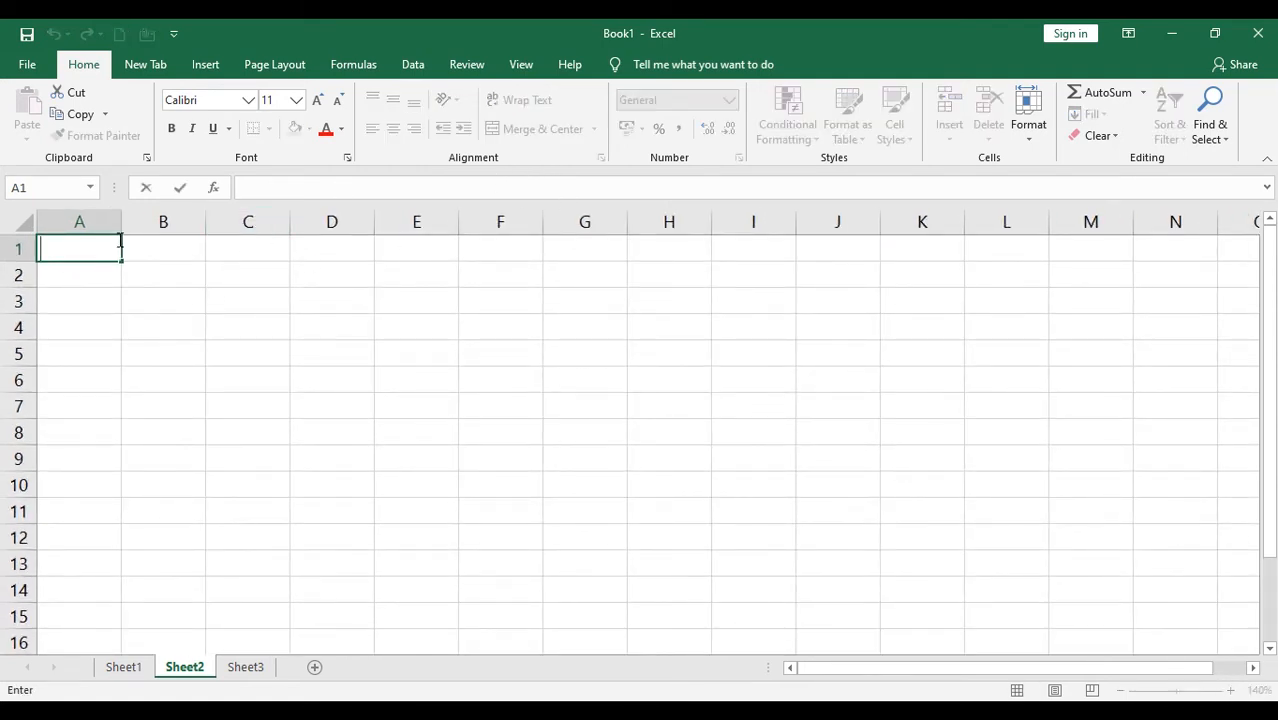
pyautogui.write('SR NO')
pyautogui.press('Tab')
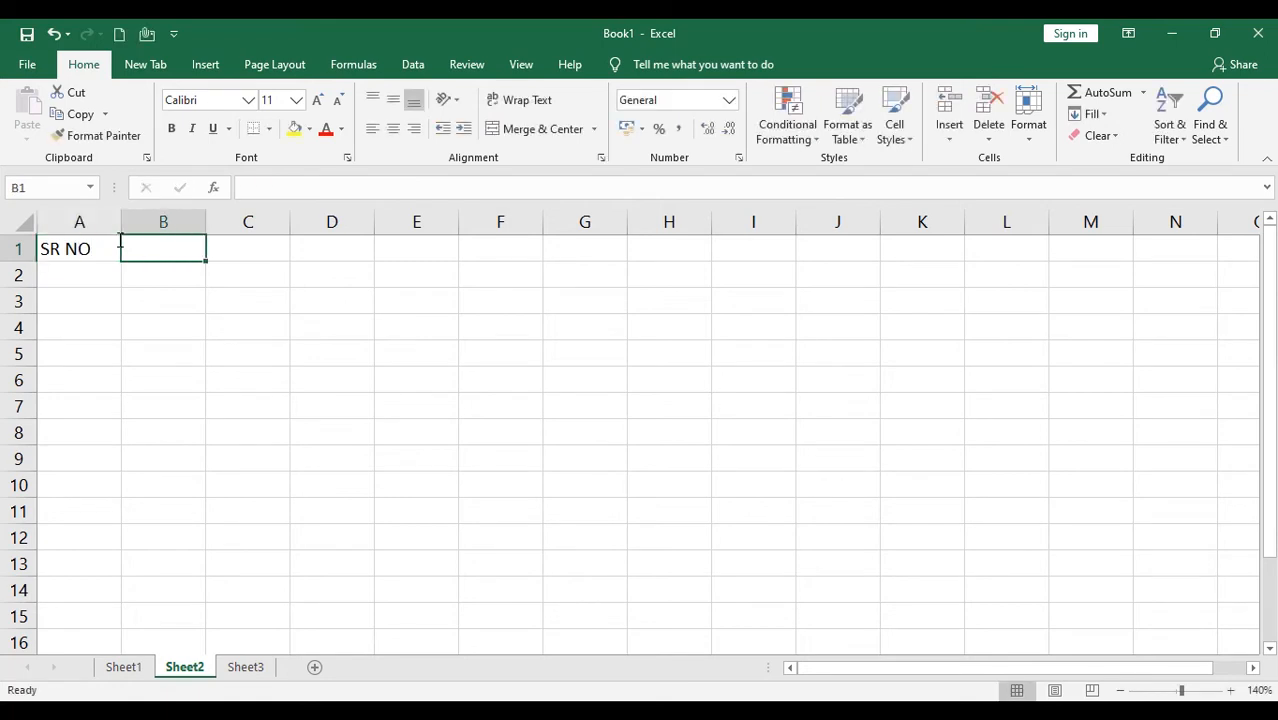
pyautogui.write('NAME')
pyautogui.press('Tab')
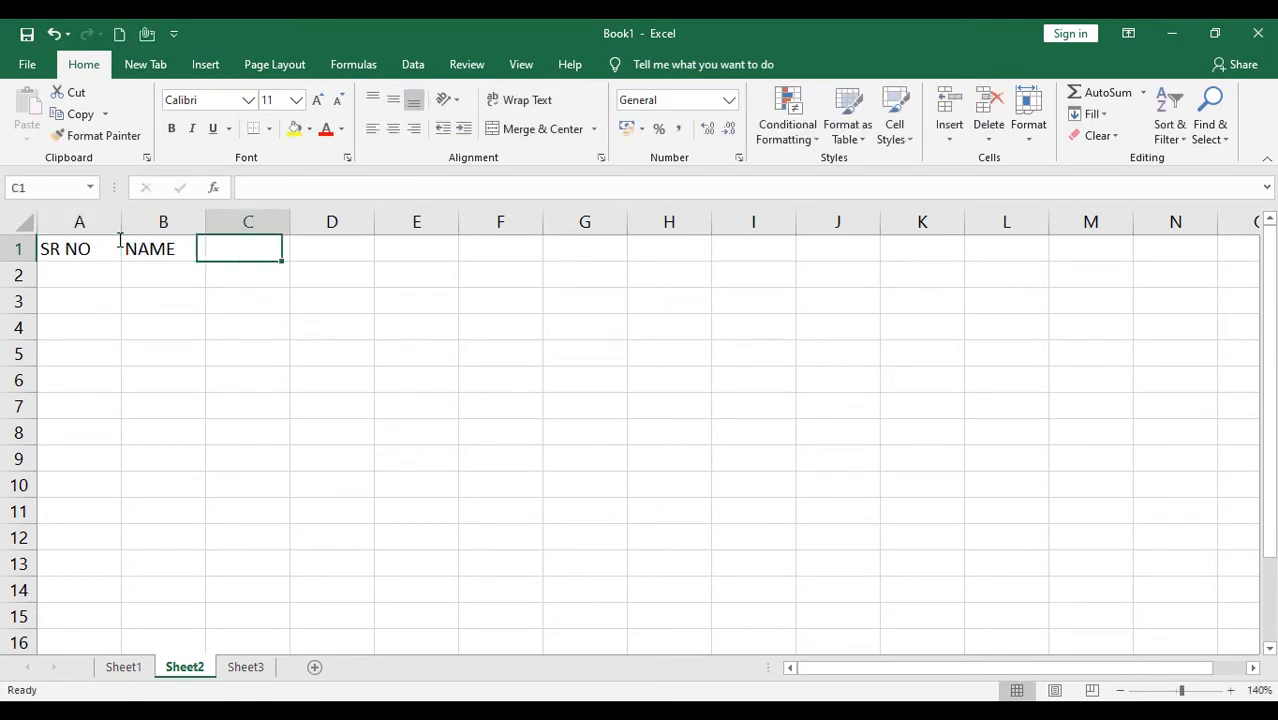
# Enter the column headings SUB1, SUB2, SUB3 and TOTAL in cells C1 to F1
pyautogui.write('SUB1')
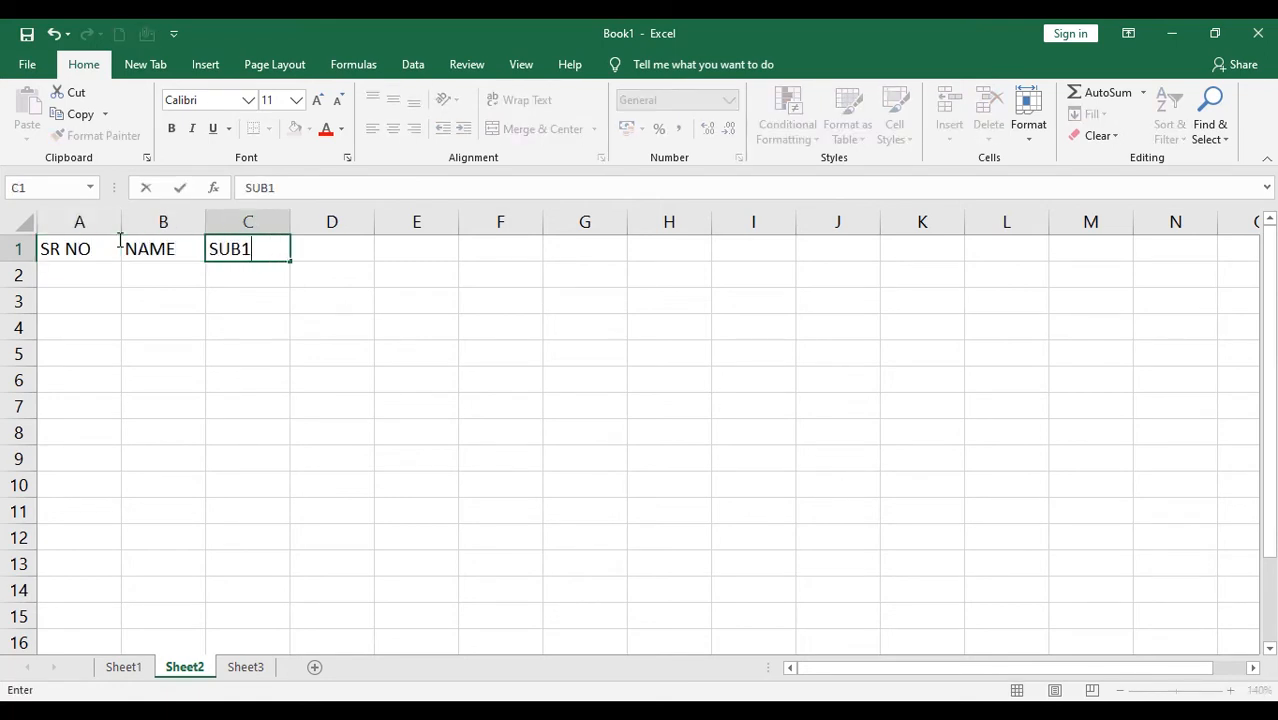
pyautogui.press('Tab')
pyautogui.write('SUB')
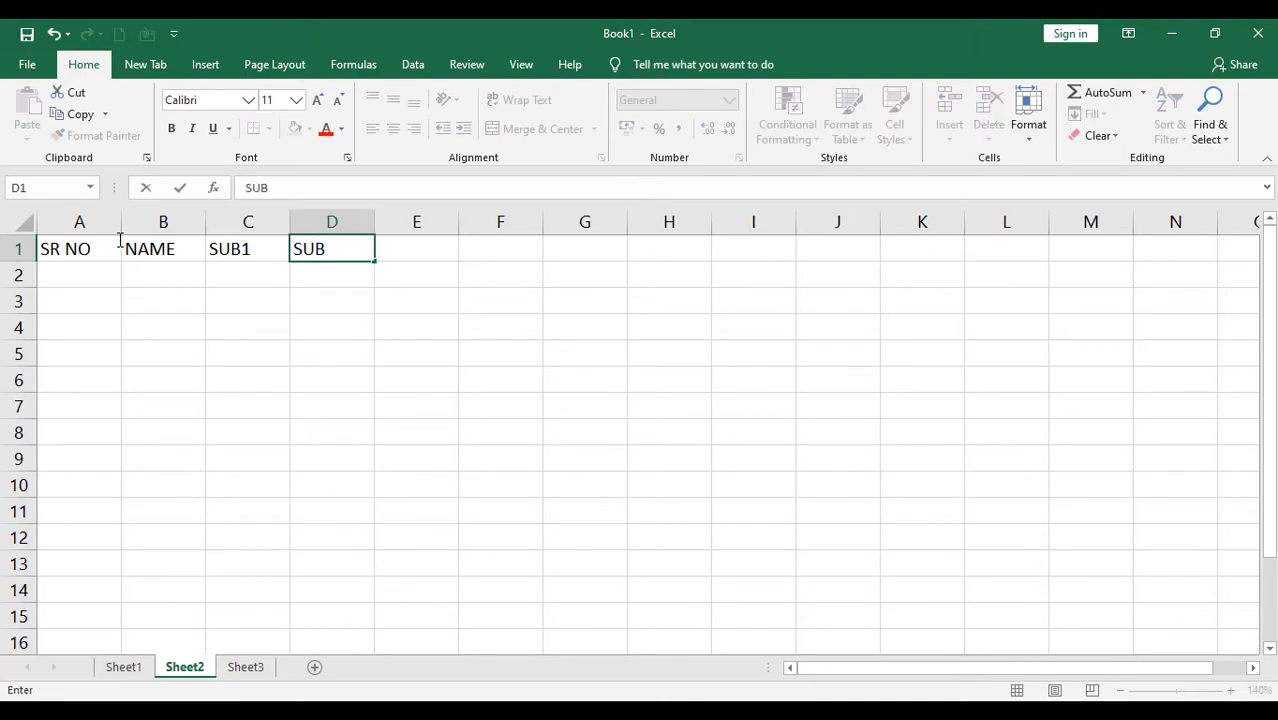
pyautogui.write('2')
pyautogui.press('Tab')
pyautogui.write('SUB3')
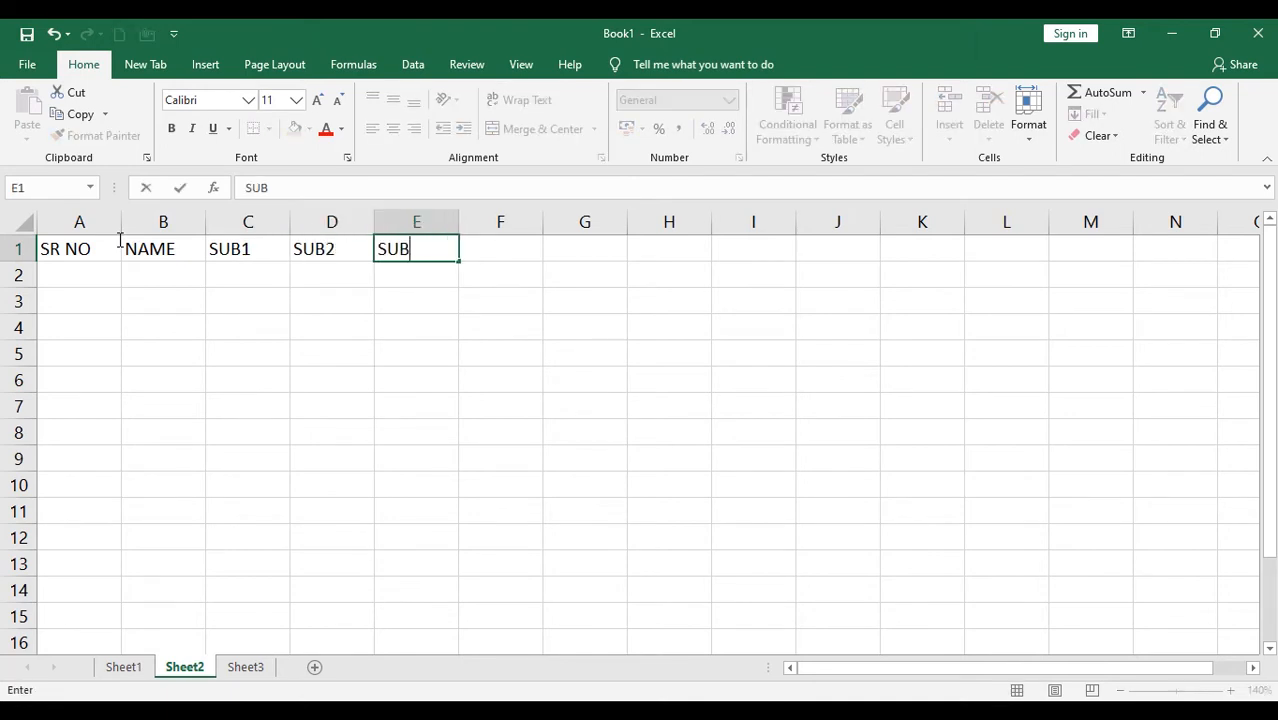
pyautogui.press('Tab')
pyautogui.write('TOTAL')
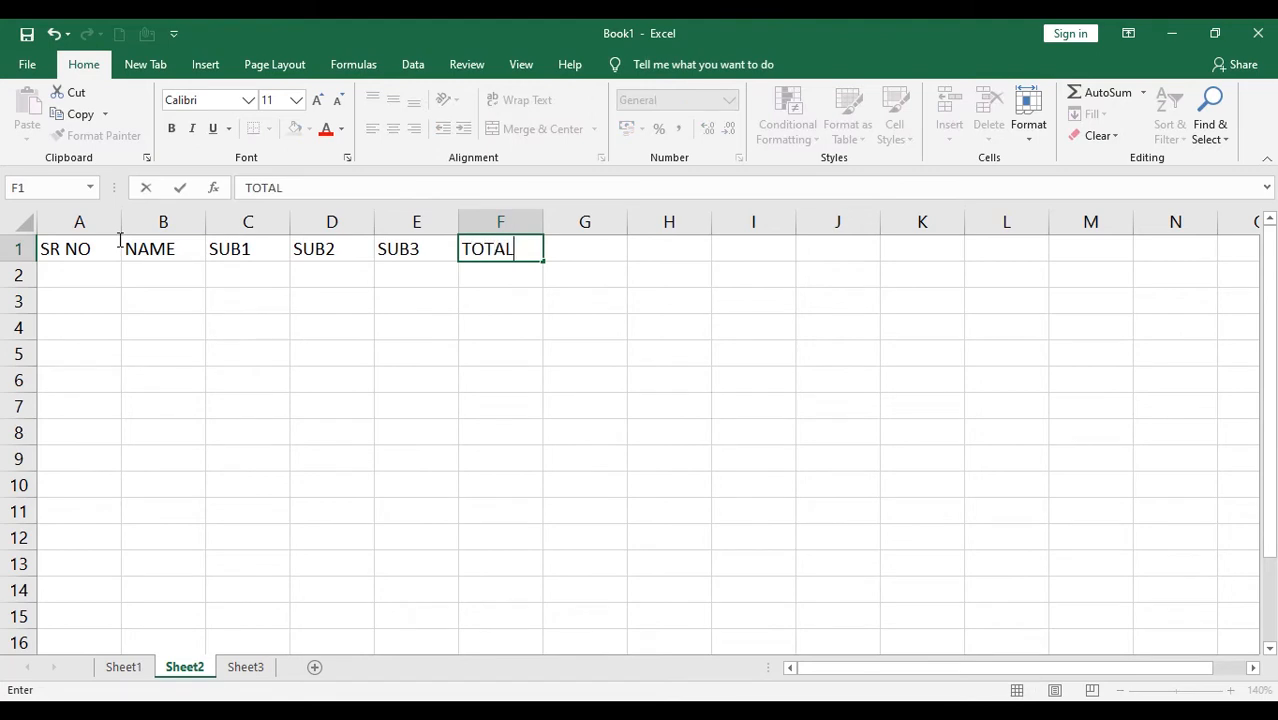
pyautogui.press('Return')
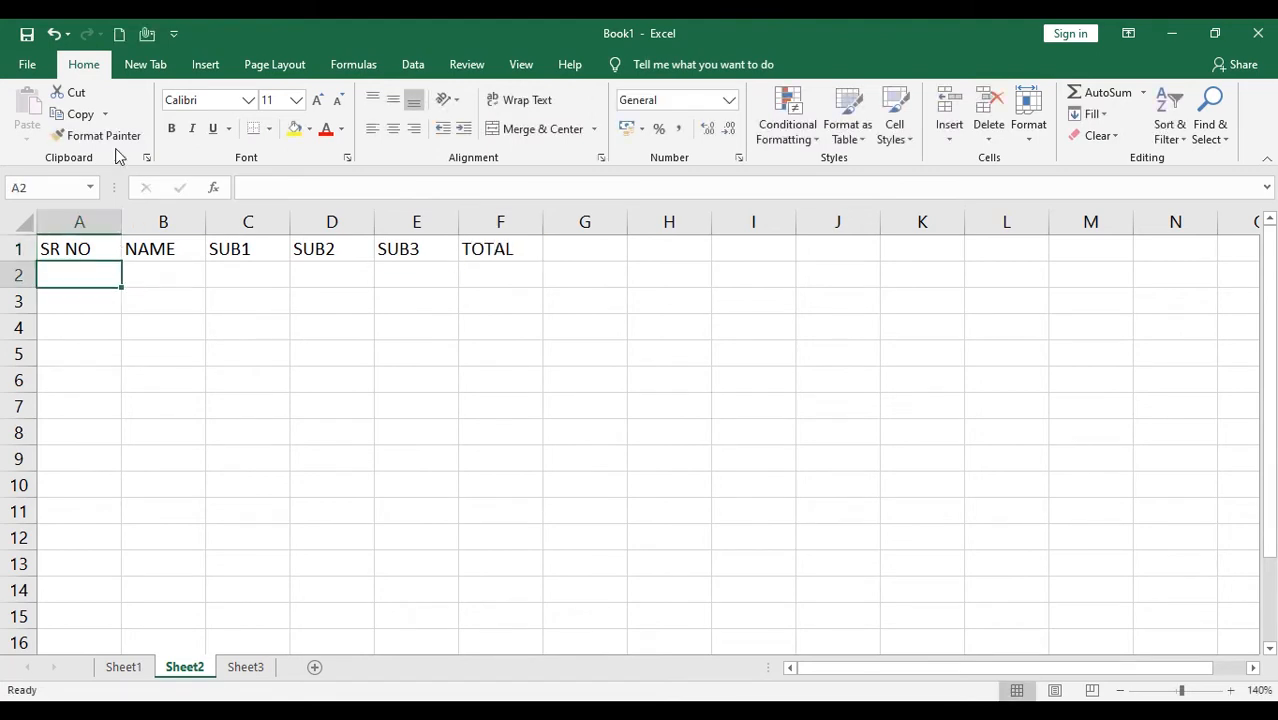
# Enter 1 in cell A2 and autofill the serial numbers down through cell A5 as a Fill Series
pyautogui.doubleClick(88, 280)
pyautogui.write('1')
pyautogui.press('Return')
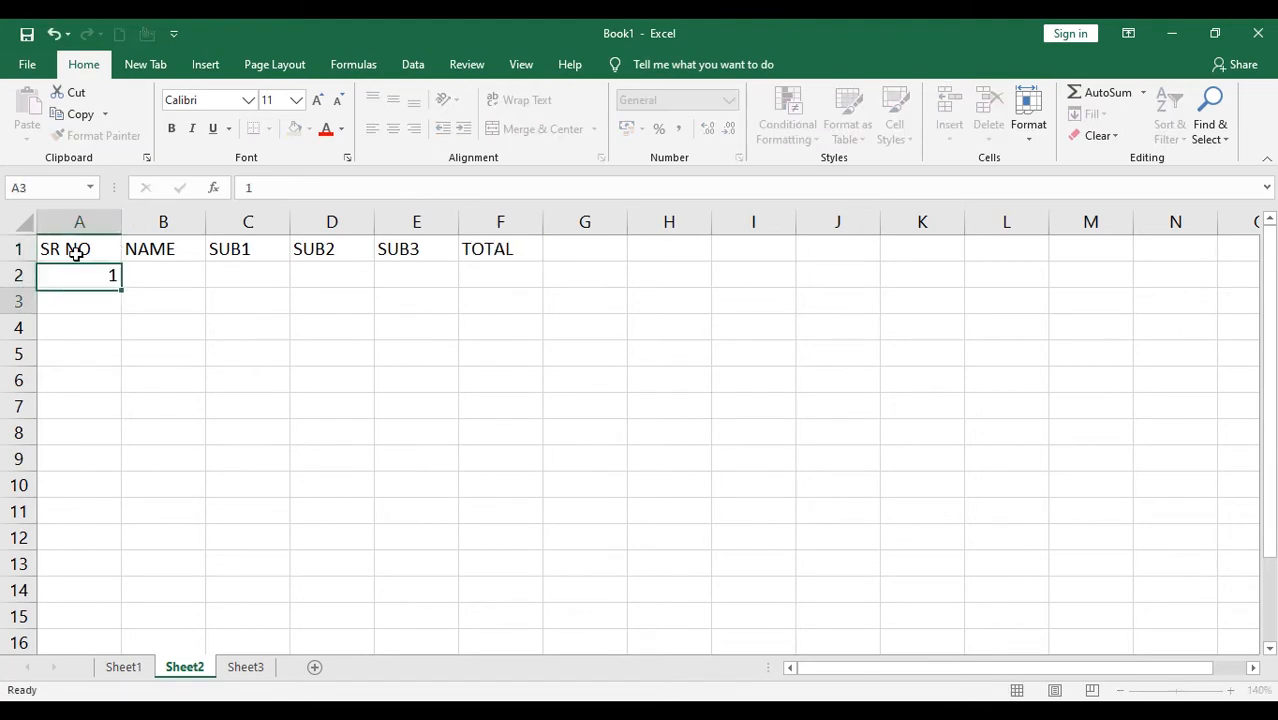
pyautogui.click(102, 286)
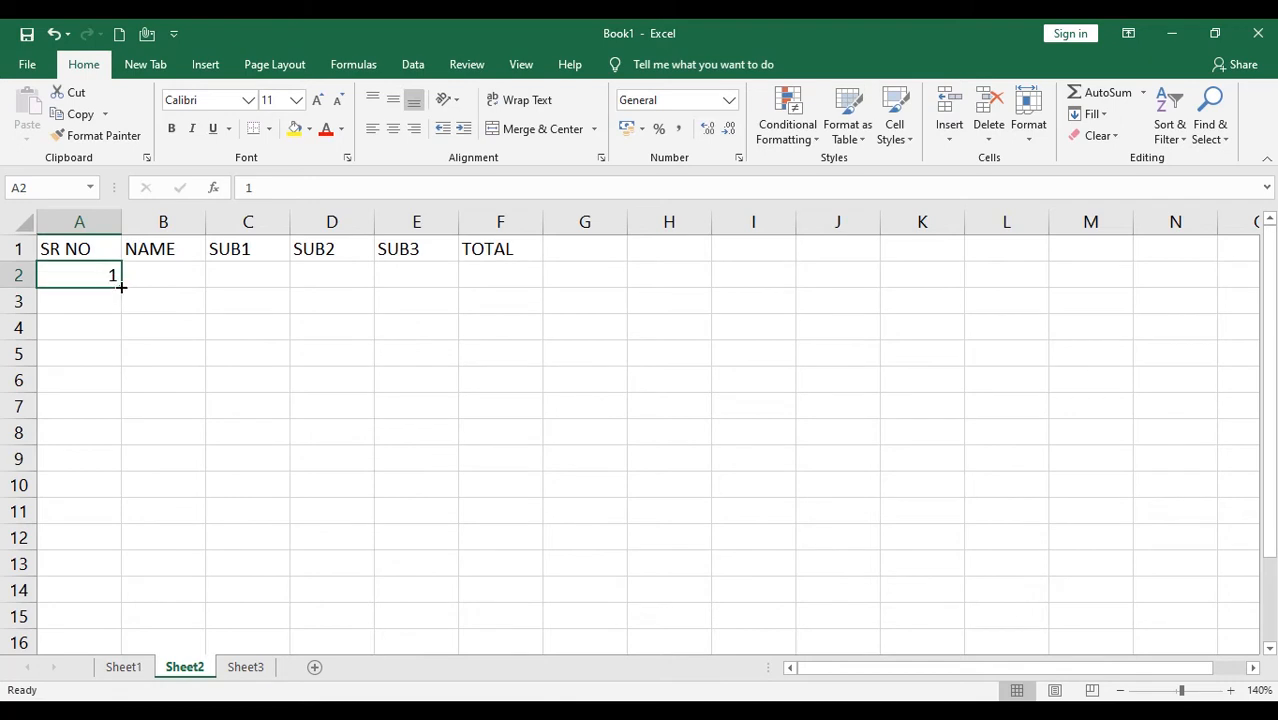
pyautogui.moveTo(121, 287); pyautogui.dragTo(121, 366)
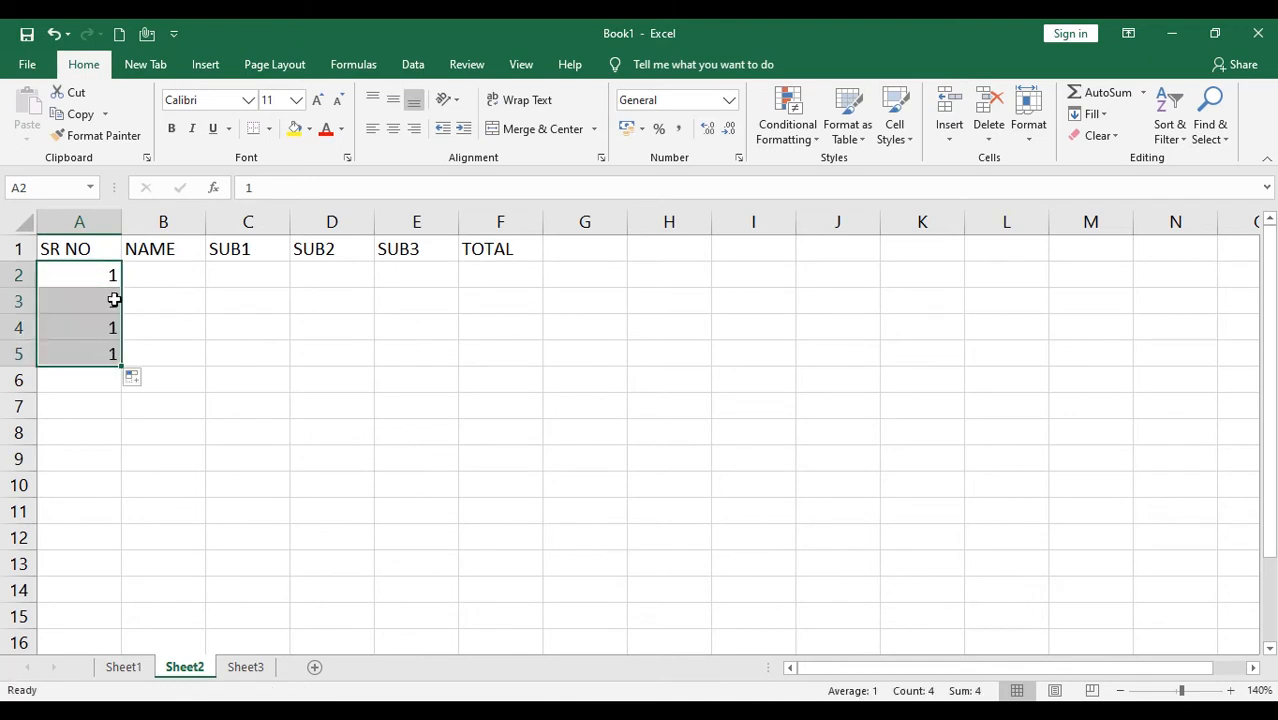
pyautogui.click(132, 379)
pyautogui.click(207, 424)
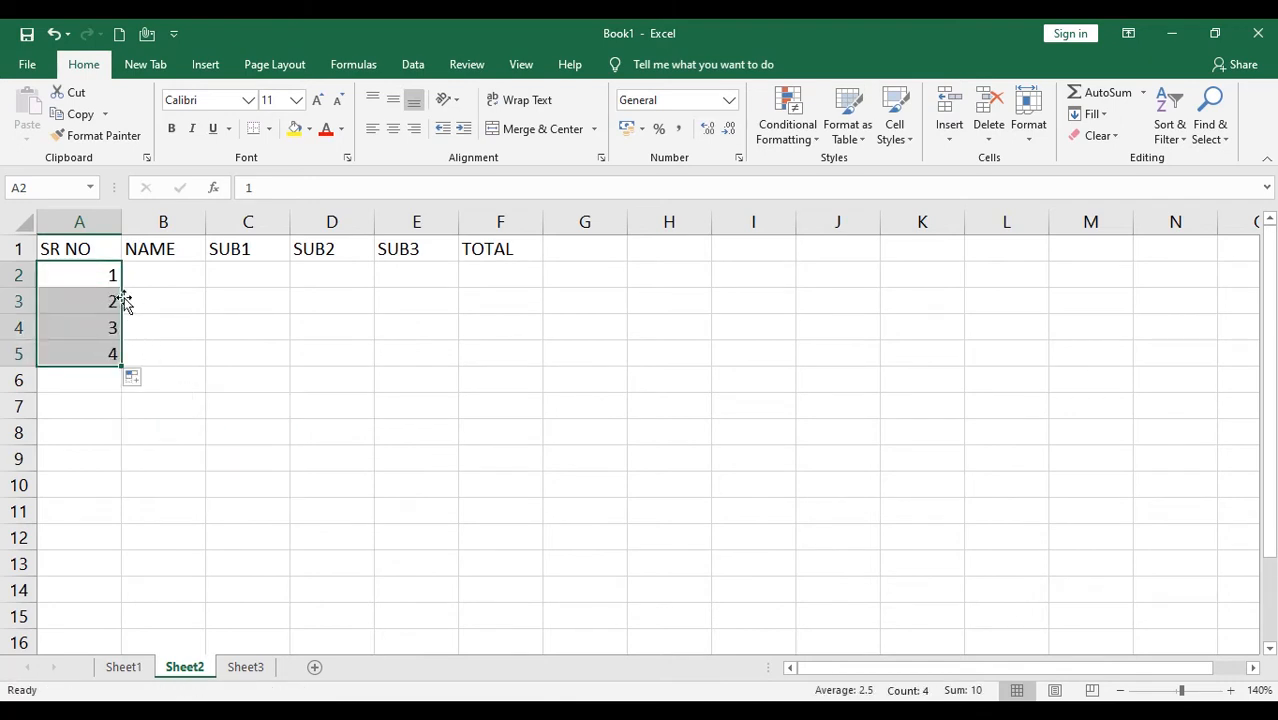
# Enter the four students' first names in cells B2 to B5 and select cell C2 under SUB1
pyautogui.click(167, 276)
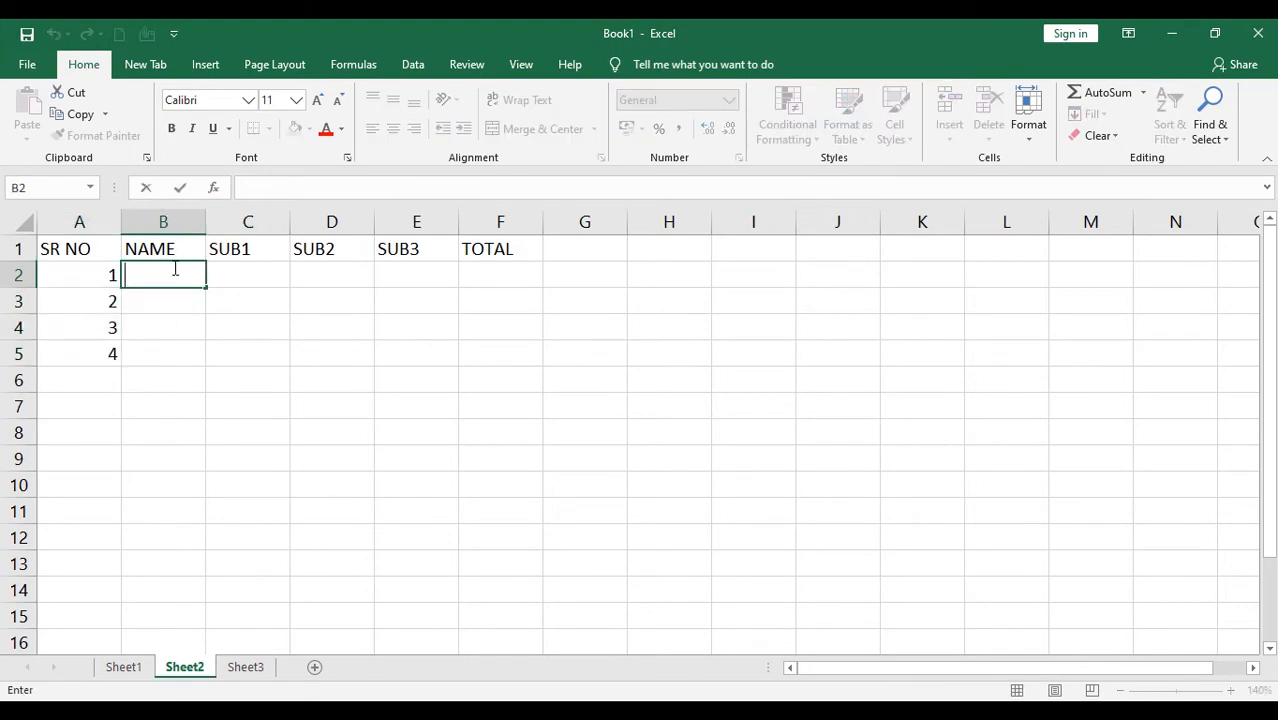
pyautogui.write('ALAN')
pyautogui.press('Return')
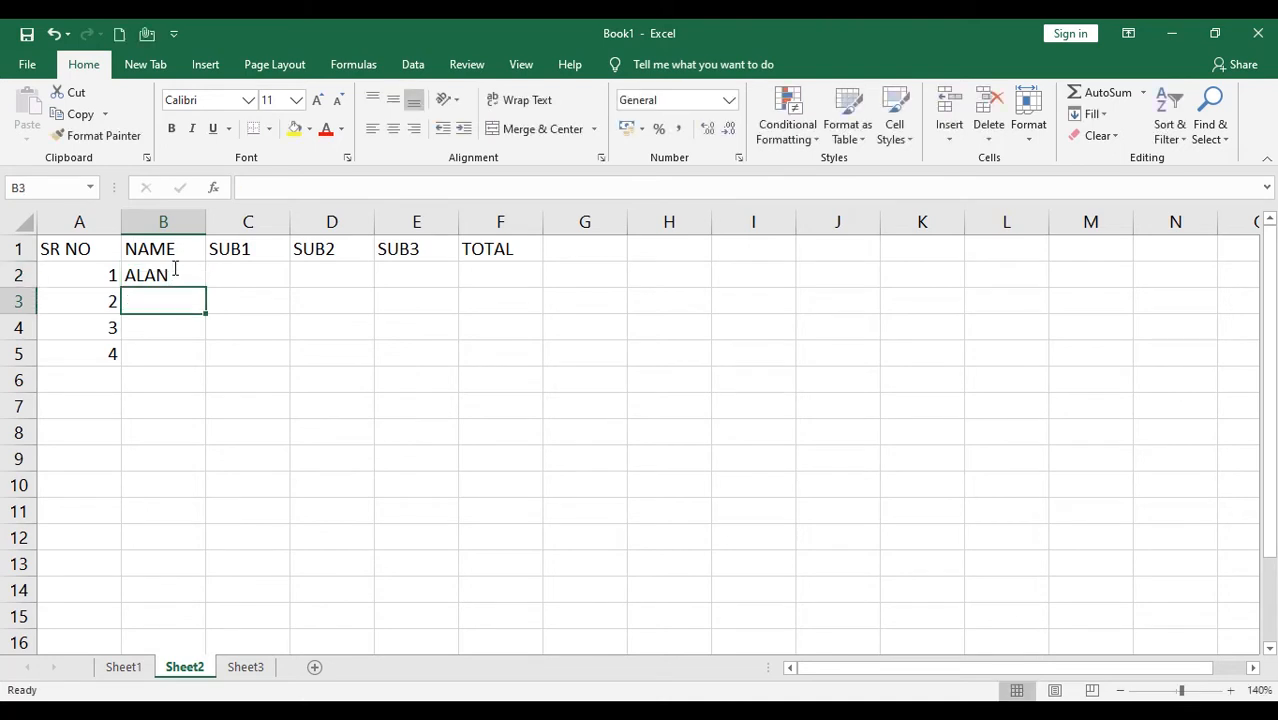
pyautogui.write('RAM')
pyautogui.press('Return')
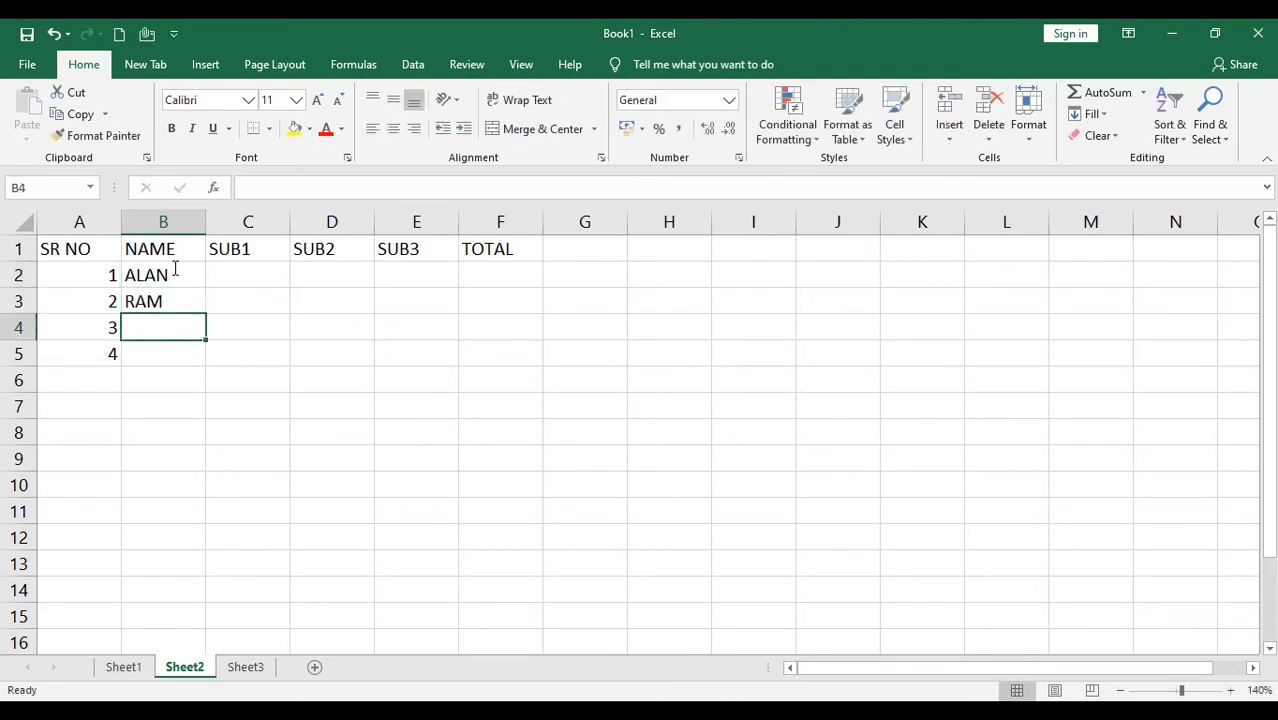
pyautogui.write('AKHIL')
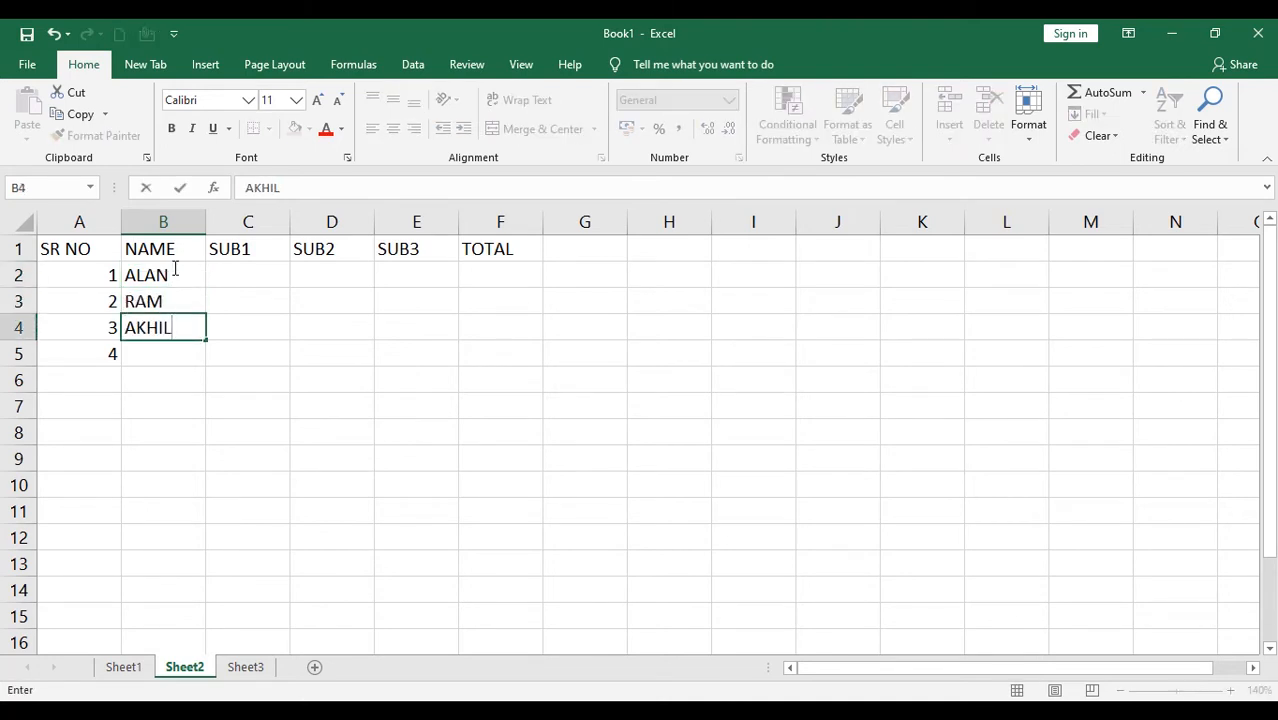
pyautogui.press('Return')
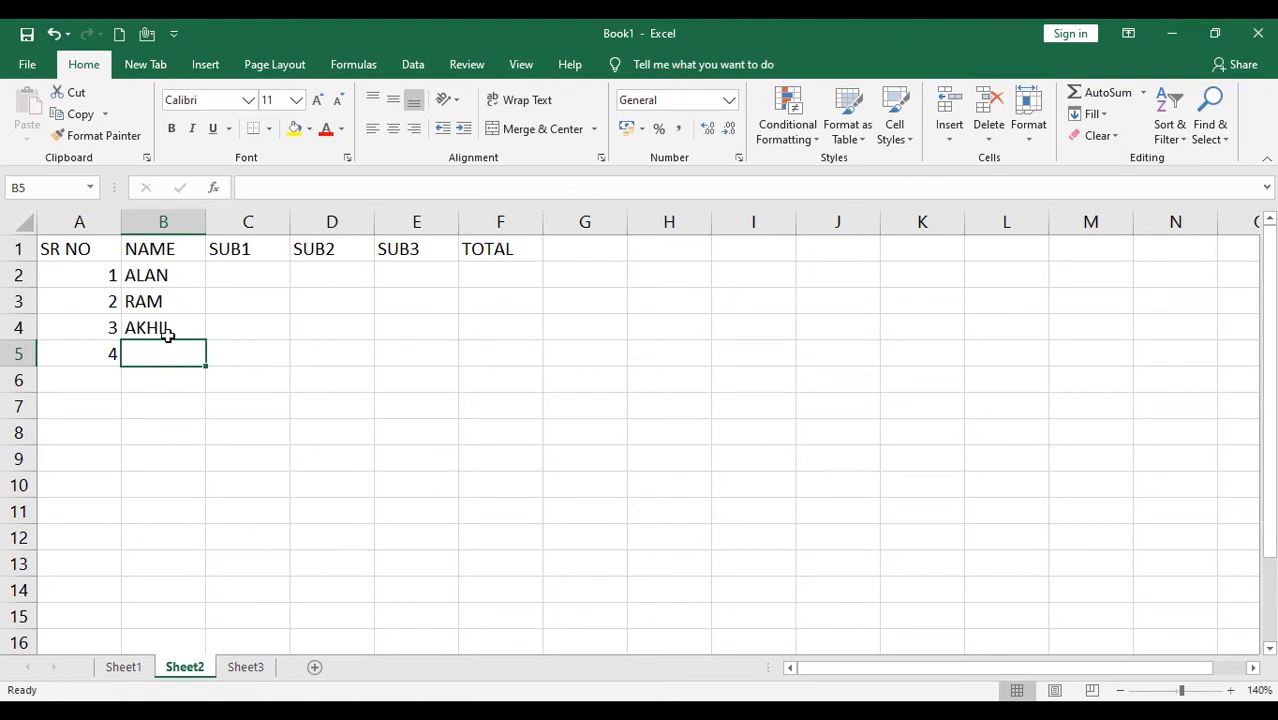
pyautogui.write('AYA')
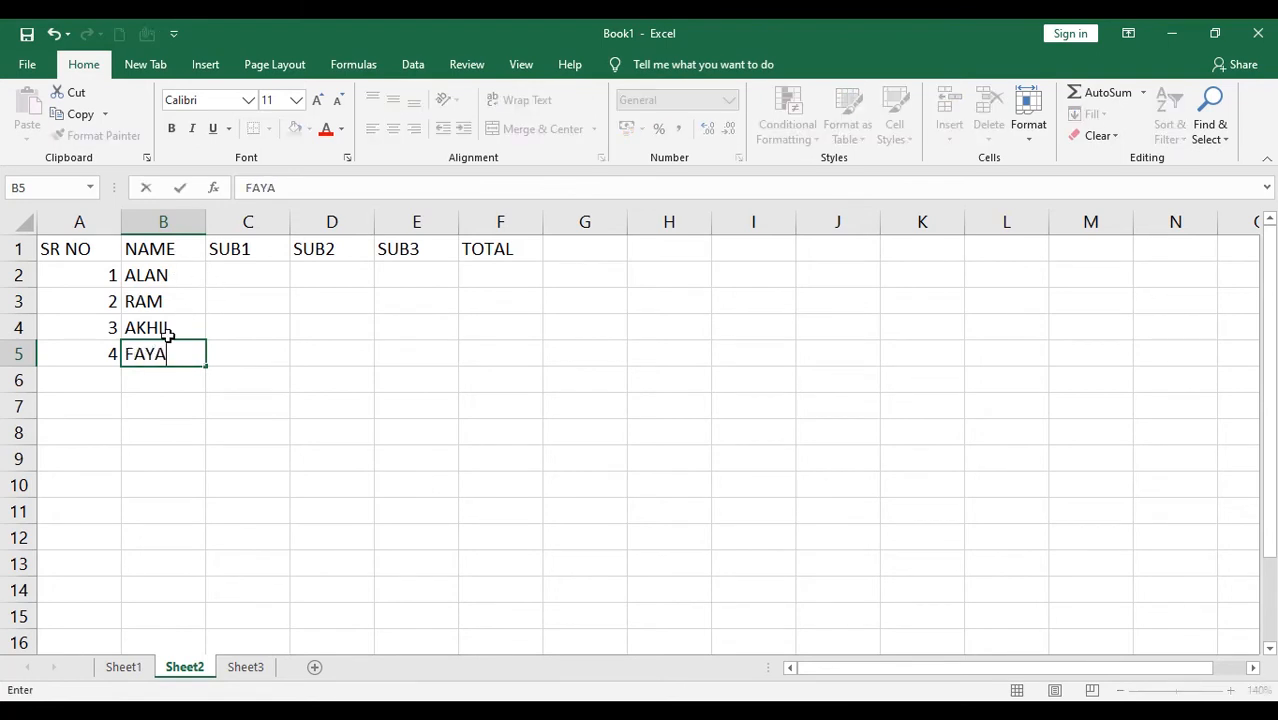
pyautogui.press('Return')
pyautogui.click(250, 274)
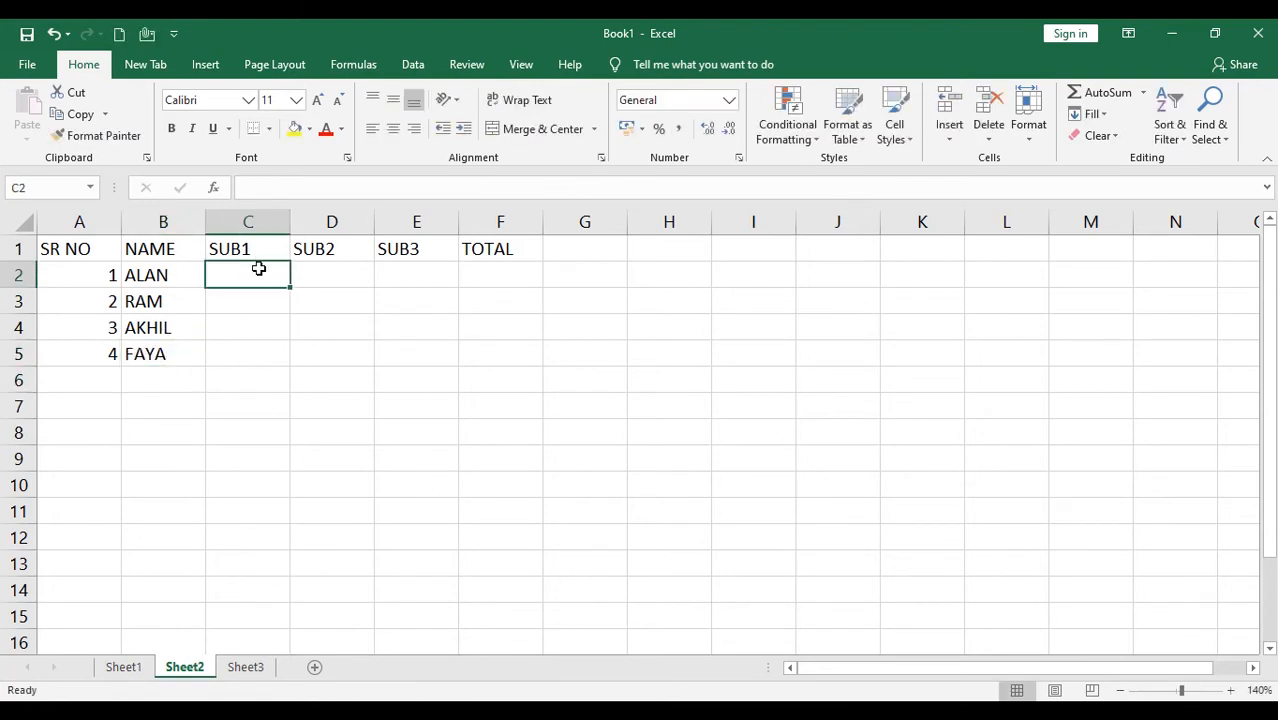
# Enter the SUB1 marks 10, 20, 30 and 40 in cells C2 to C5
pyautogui.write('10')
pyautogui.press('Return')
pyautogui.write('20')
pyautogui.press('Return')
pyautogui.write('30')
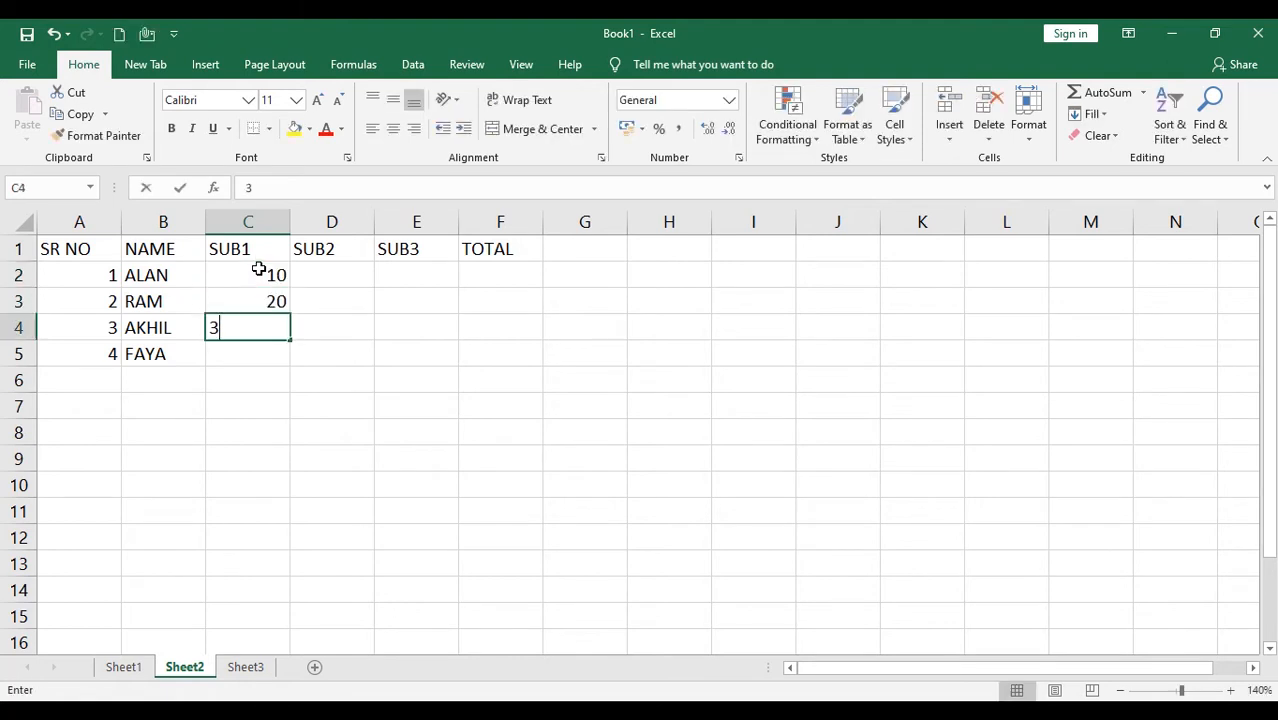
pyautogui.press('Return')
pyautogui.write('40')
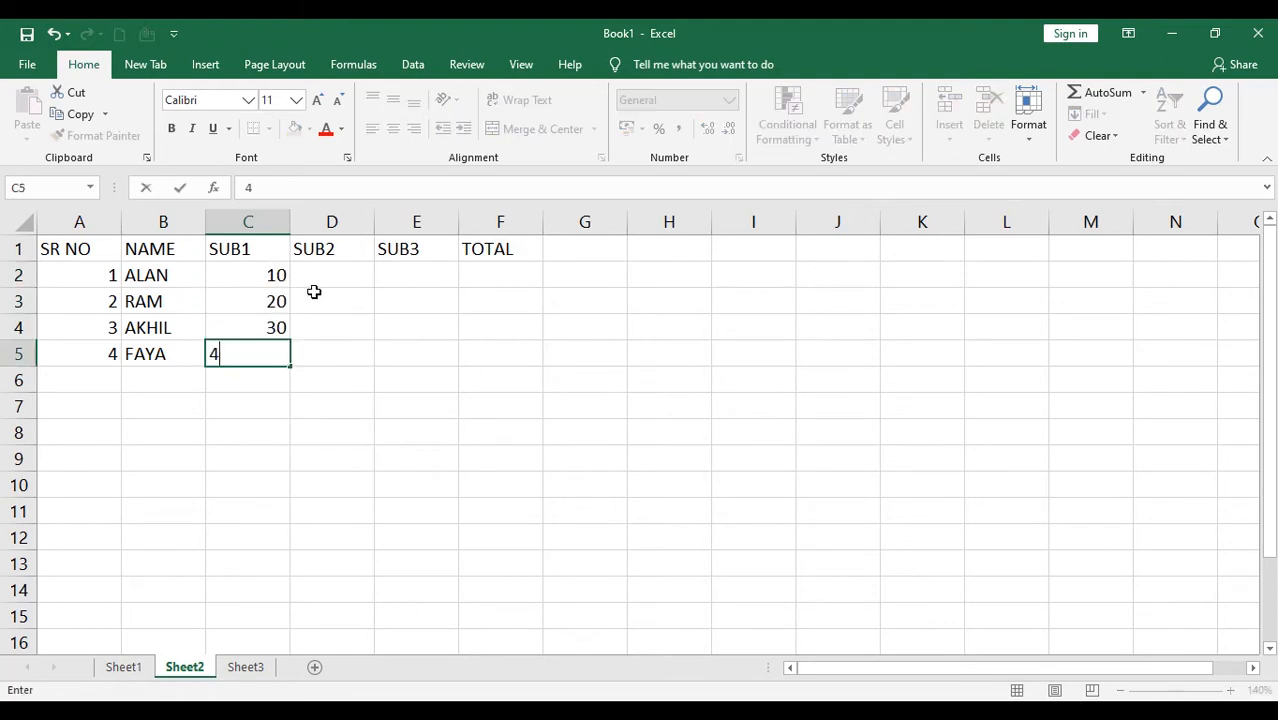
pyautogui.press('Return')
# Enter the SUB2 marks 20, 40, 60 and 80 in cells D2 to D5
pyautogui.click(314, 274)
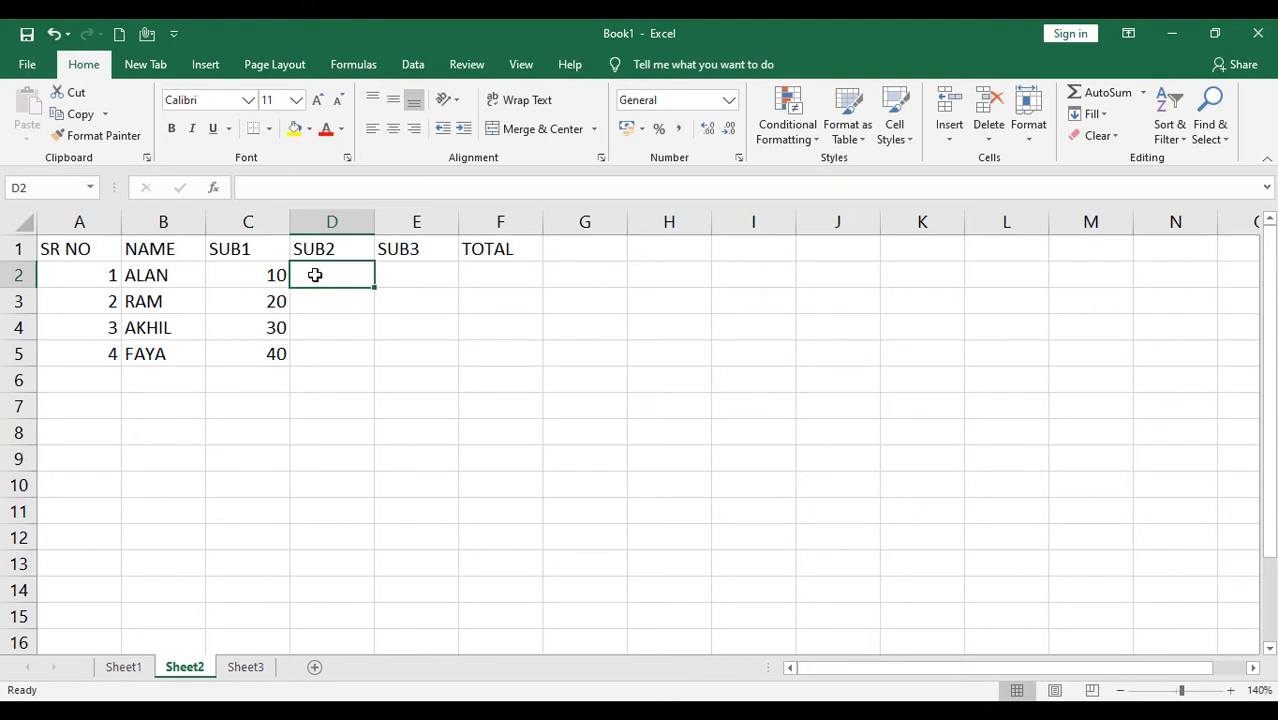
pyautogui.write('20')
pyautogui.press('Return')
pyautogui.write('40')
pyautogui.press('Return')
pyautogui.write('60')
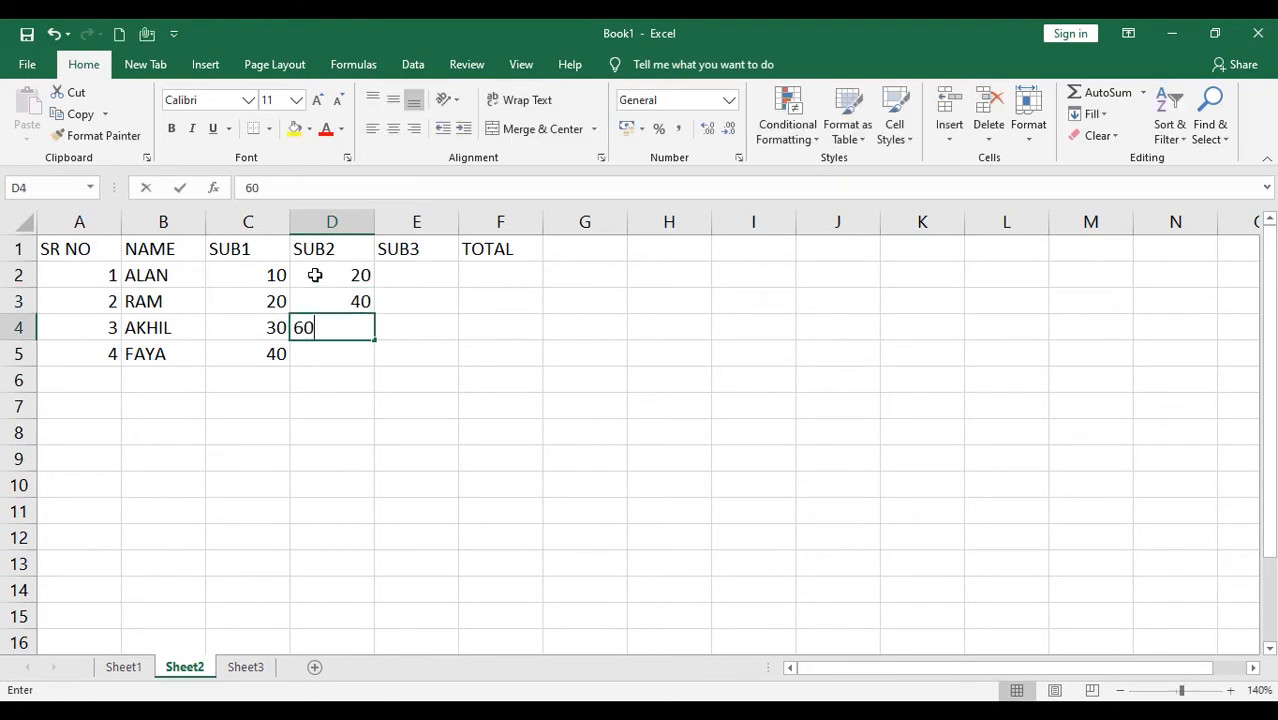
pyautogui.press('Return')
pyautogui.write('80')
pyautogui.press('Return')
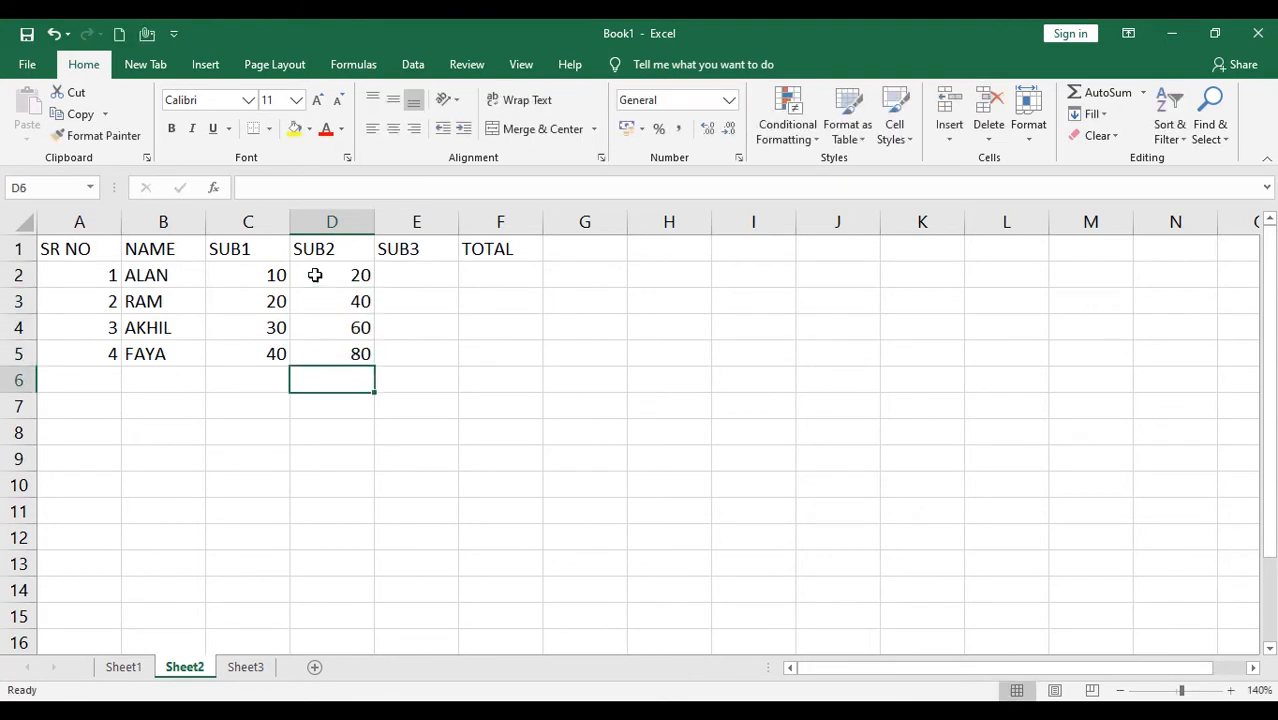
# Enter the SUB3 marks 55, 85, 90 and 40 in cells E2 to E5
pyautogui.click(410, 271)
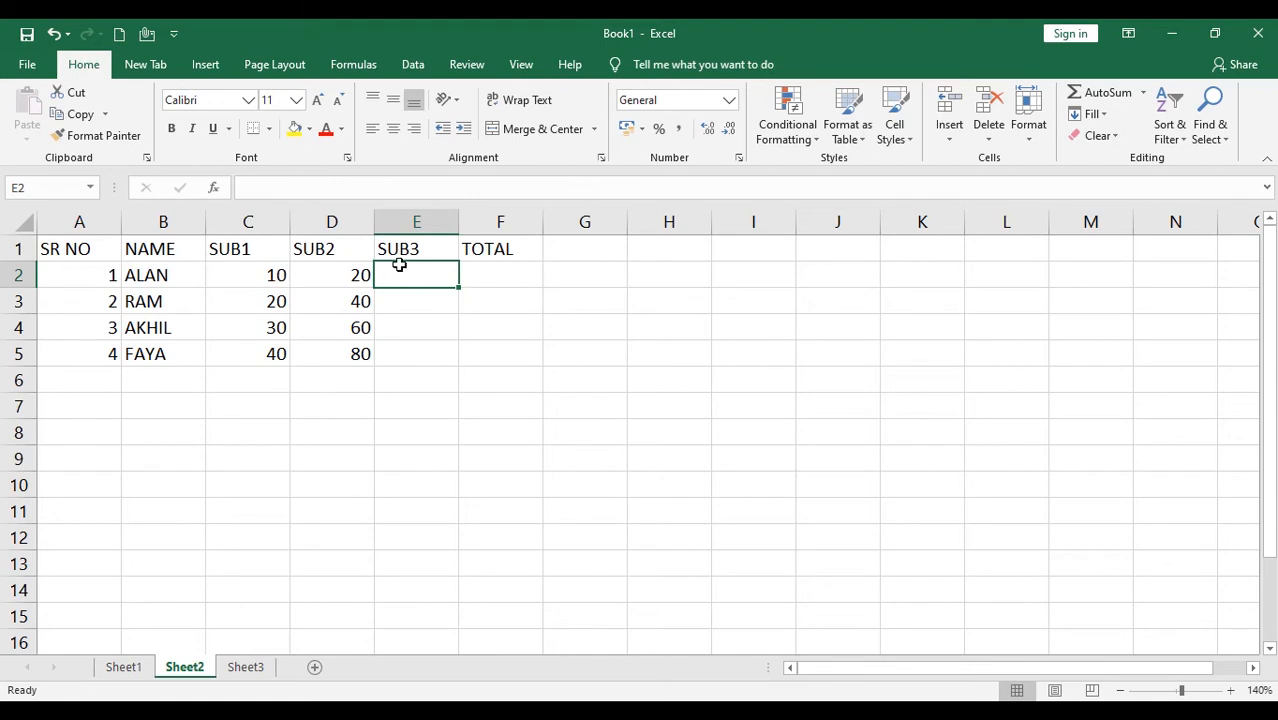
pyautogui.write('55')
pyautogui.press('Return')
pyautogui.write('85')
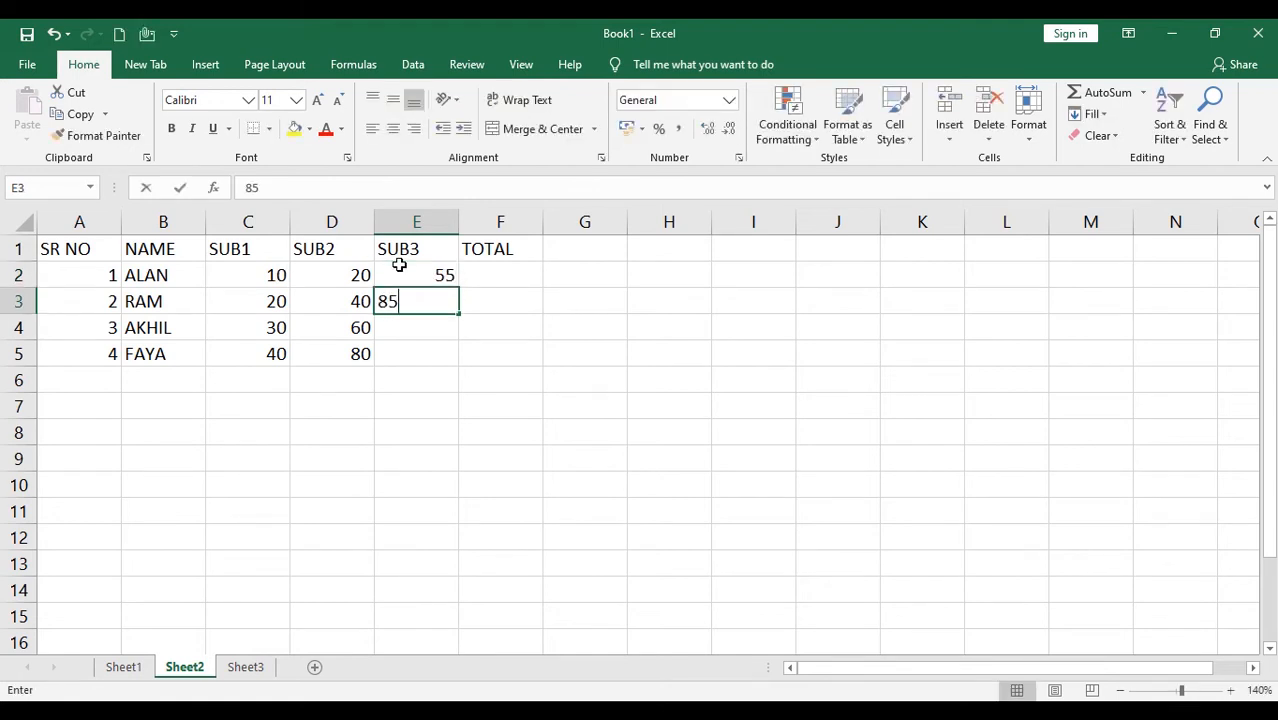
pyautogui.press('Return')
pyautogui.write('90')
pyautogui.press('Return')
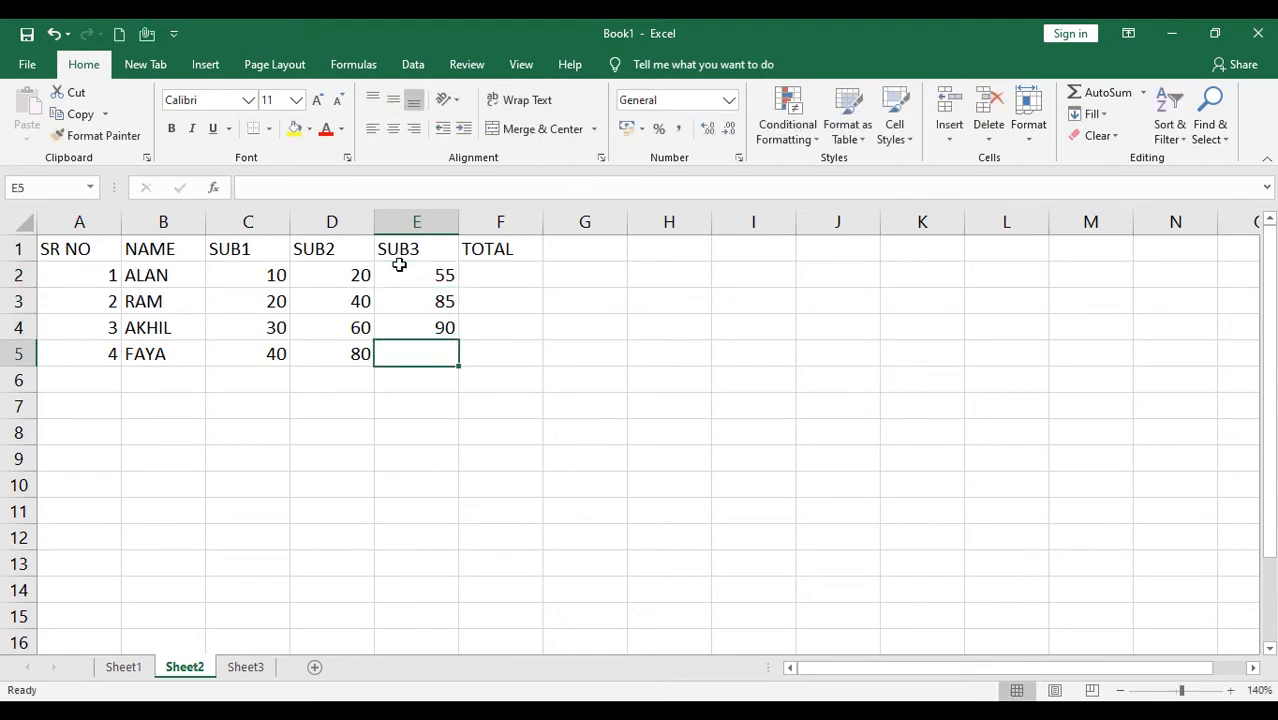
pyautogui.write('40')
pyautogui.press('Return')
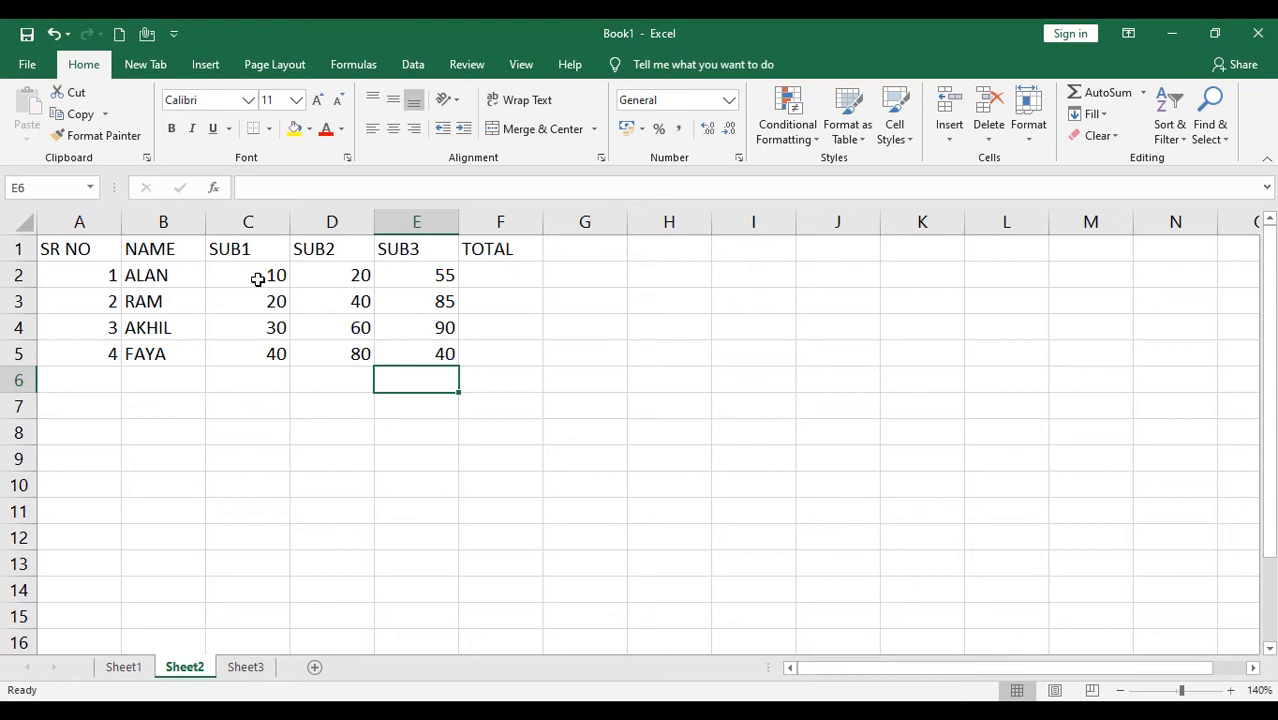
# Enter the formula =C2+D2+E2 in cell F2 to total the first student's marks
pyautogui.moveTo(250, 277); pyautogui.dragTo(450, 278)
pyautogui.doubleClick(487, 278)
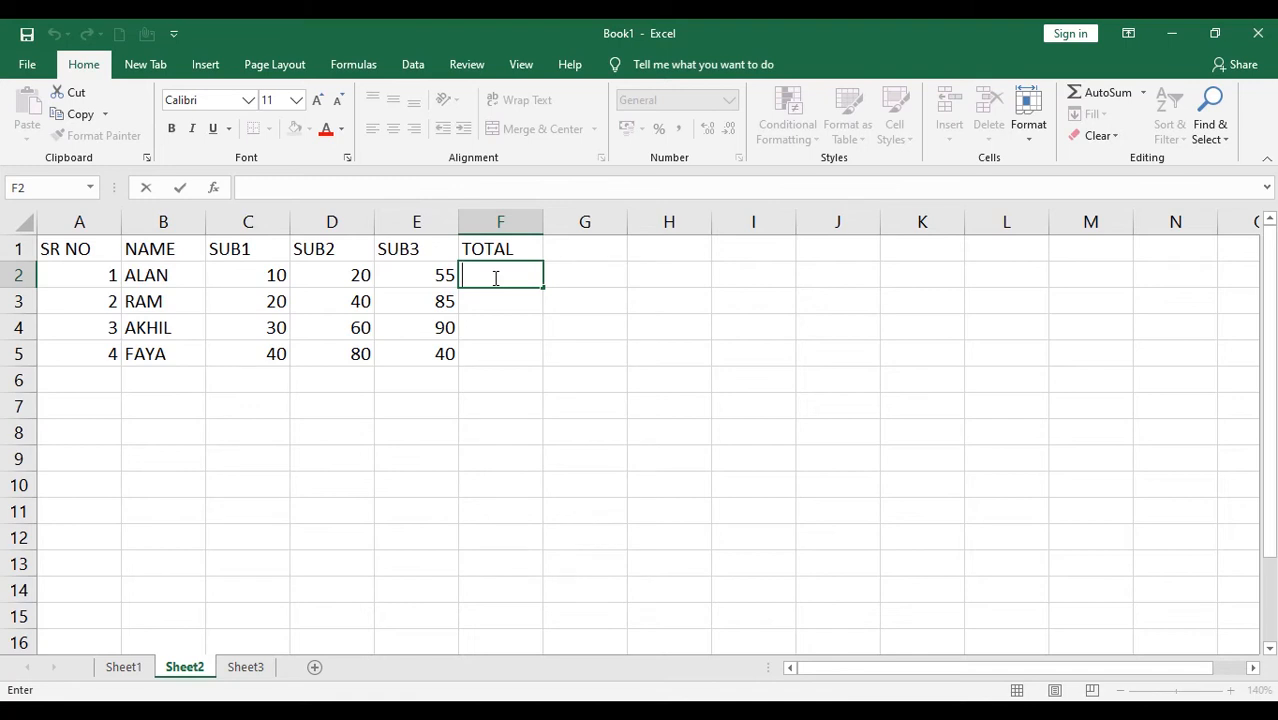
pyautogui.write('=')
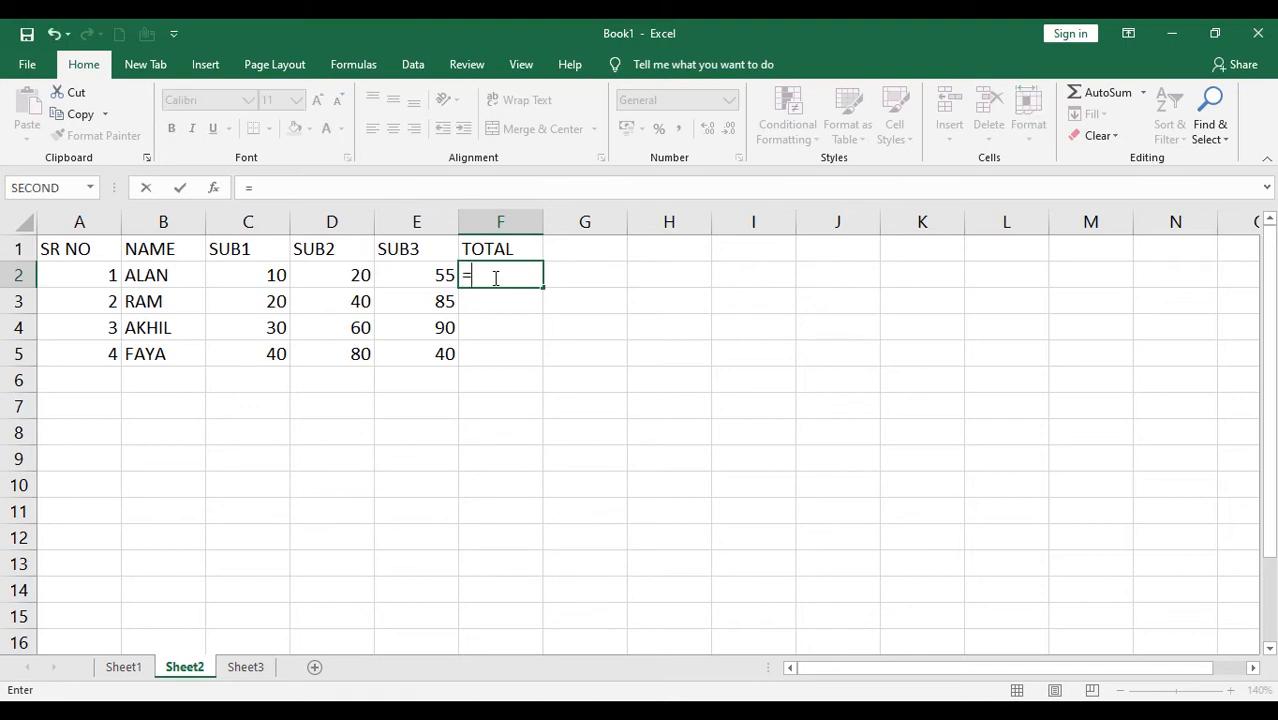
pyautogui.click(272, 276)
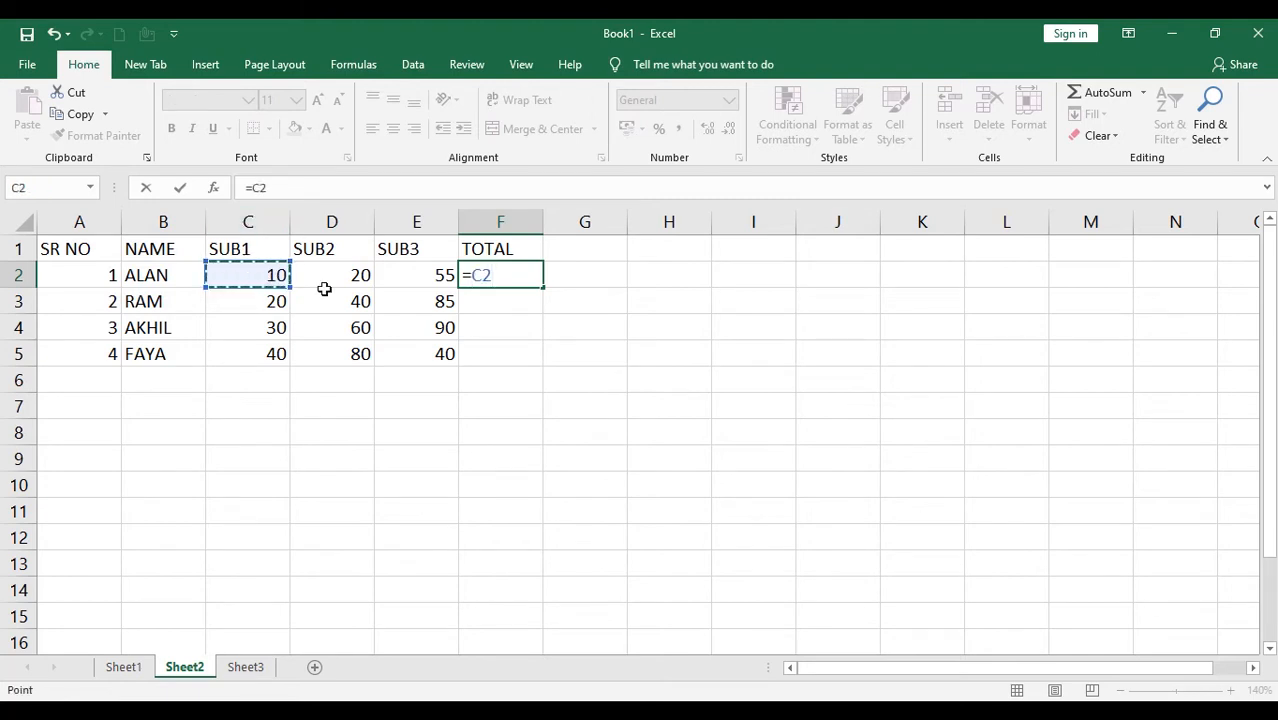
pyautogui.write('+')
pyautogui.click(352, 280)
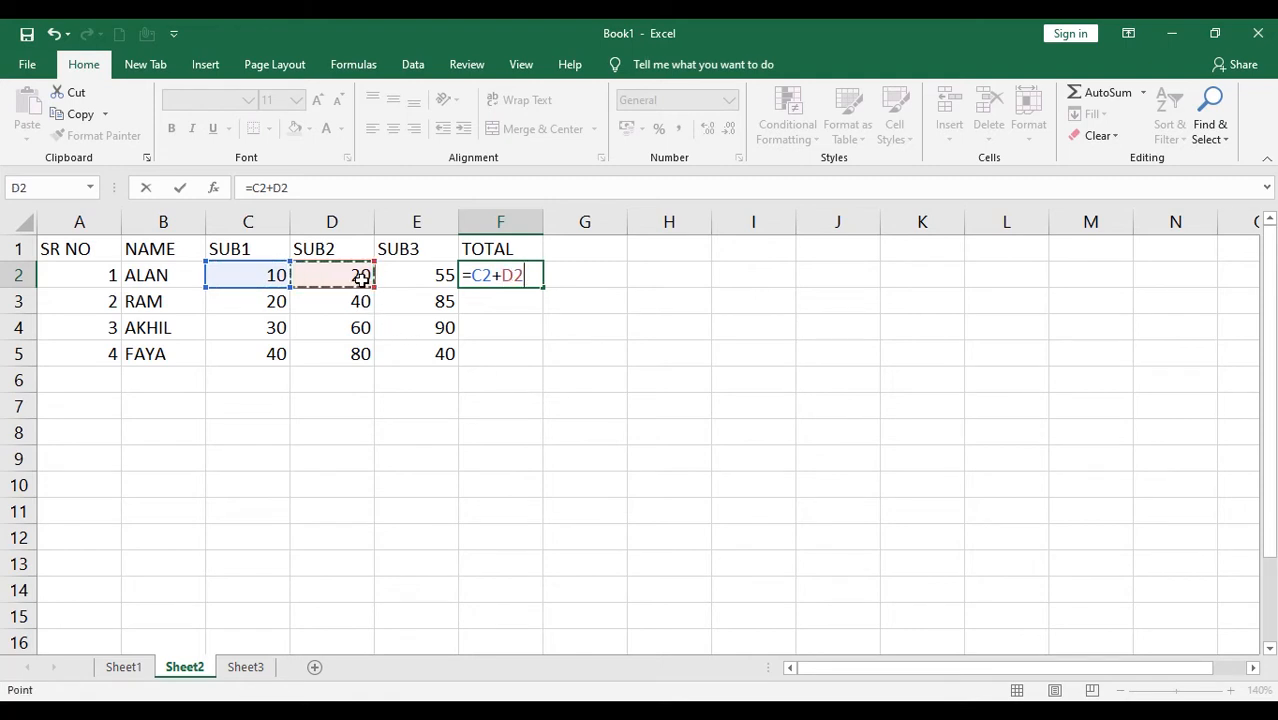
pyautogui.write('+')
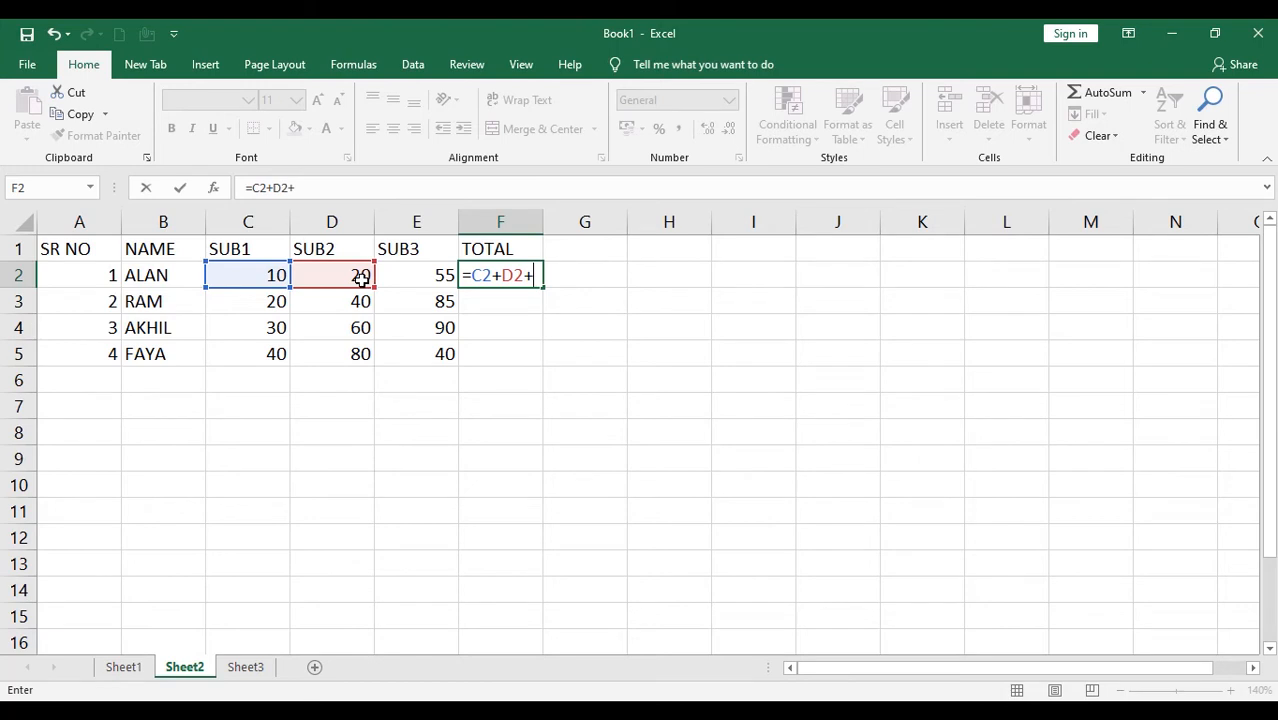
pyautogui.click(428, 275)
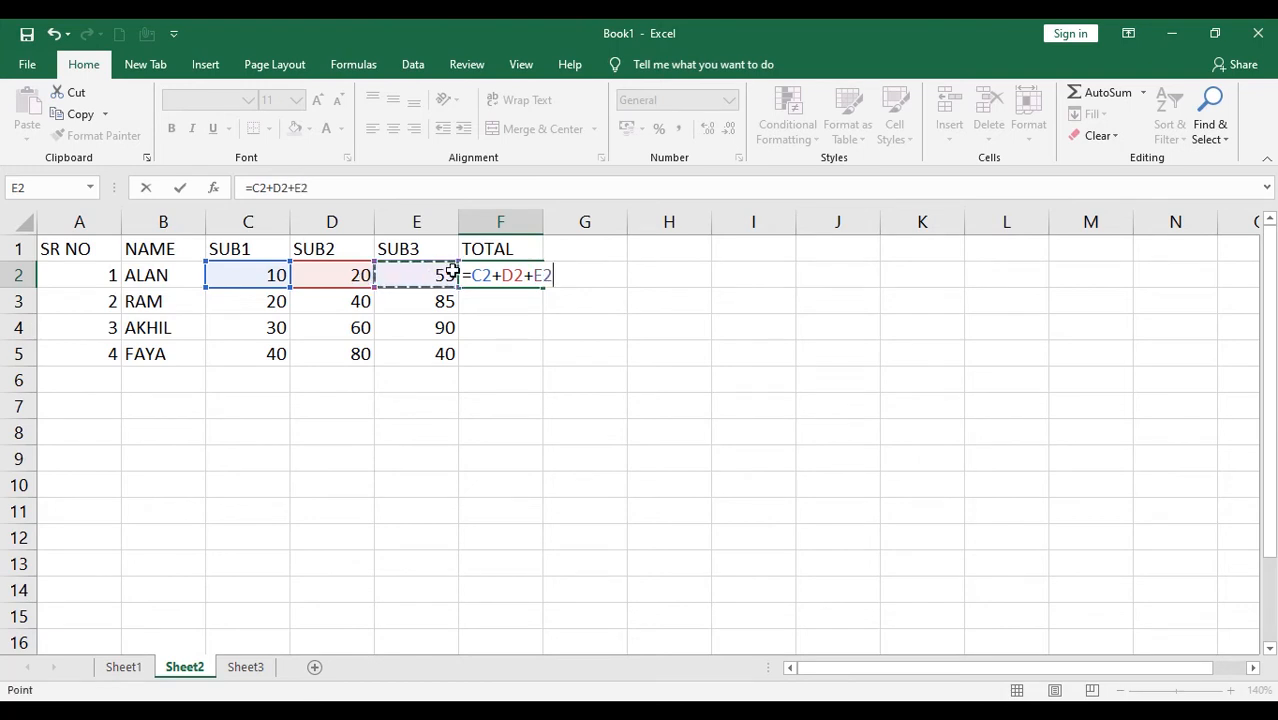
pyautogui.press('Return')
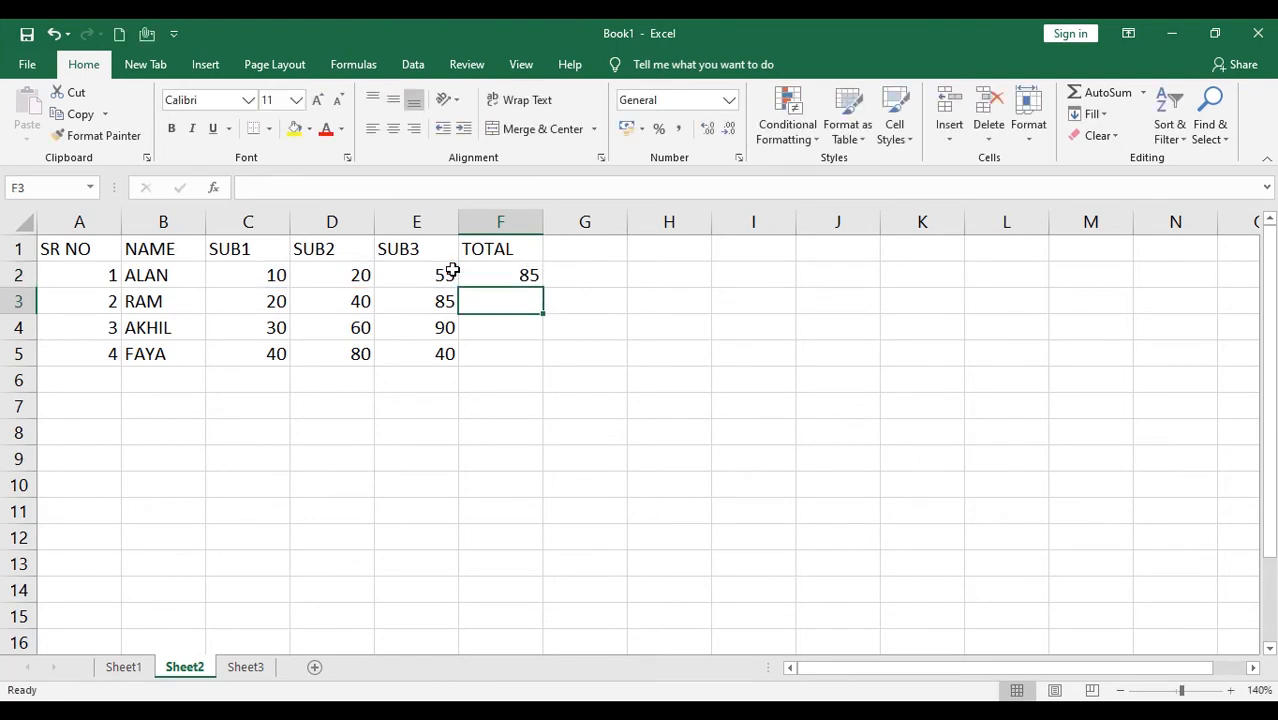
# Autofill the addition formula from F2 down through F5, undo the fill and autofill the same range again
pyautogui.click(518, 280)
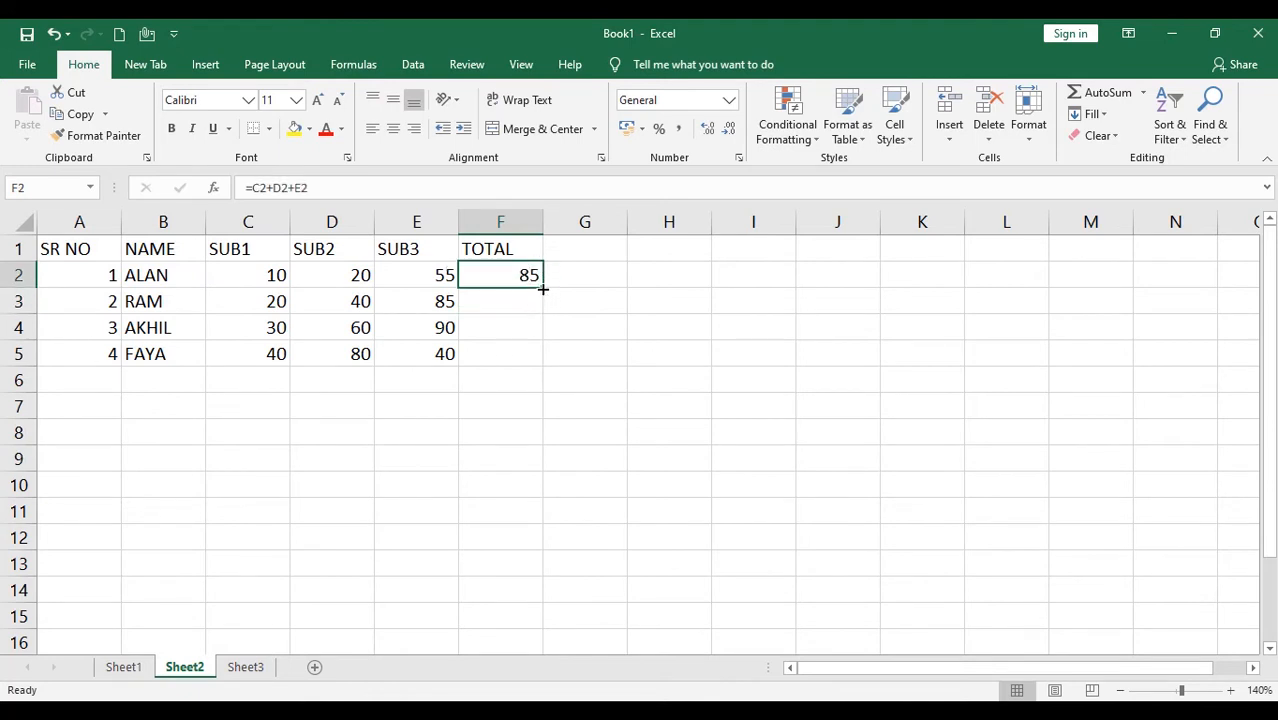
pyautogui.moveTo(543, 287); pyautogui.dragTo(534, 360)
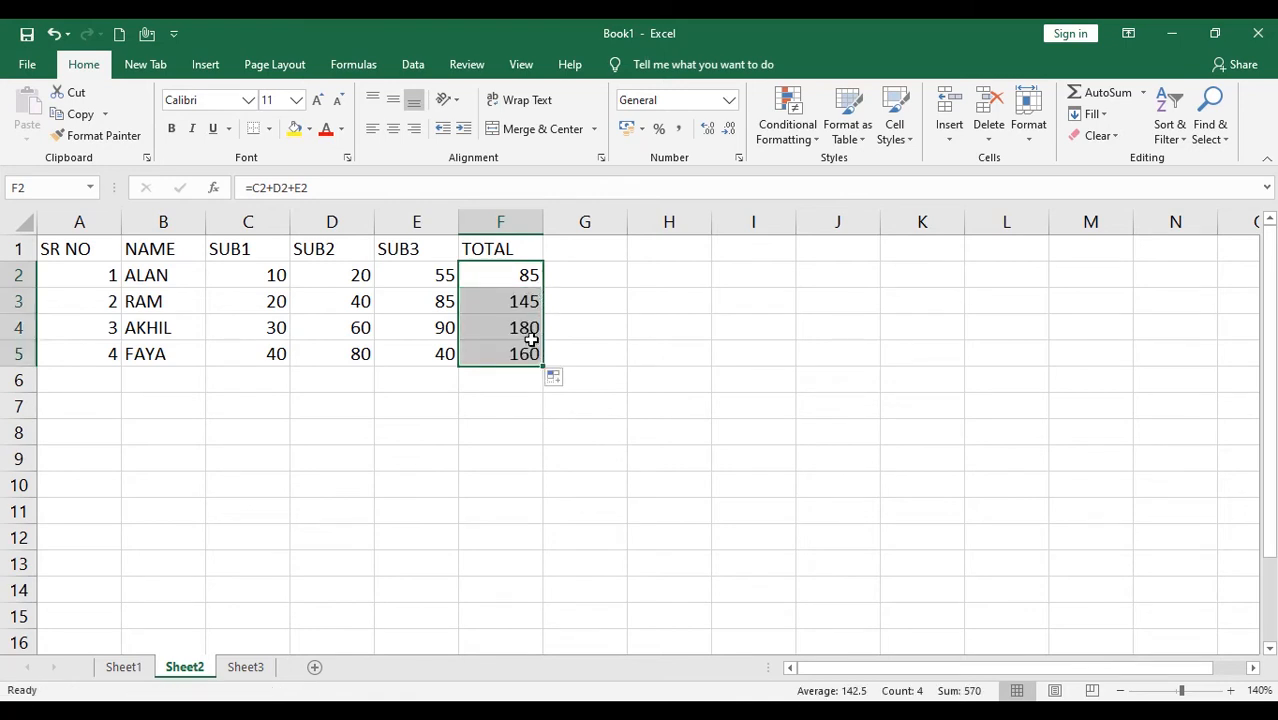
pyautogui.hotkey('ctrl', 'z')
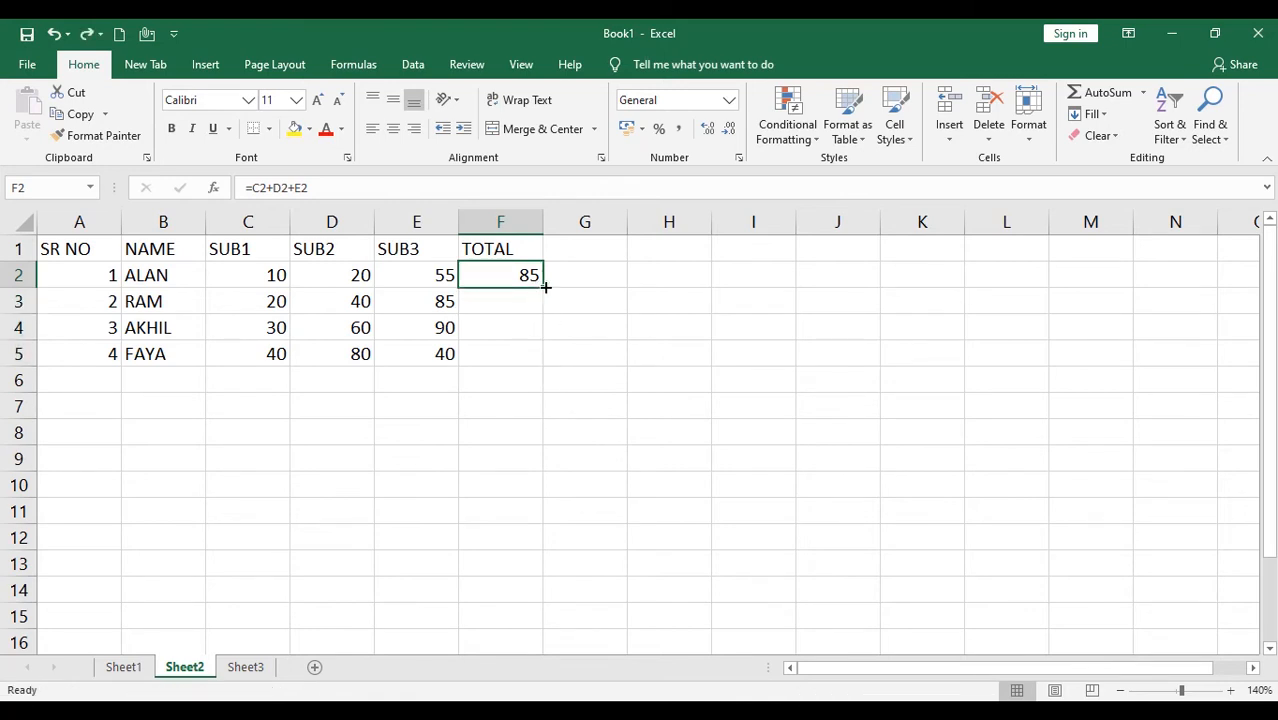
pyautogui.doubleClick(543, 287)
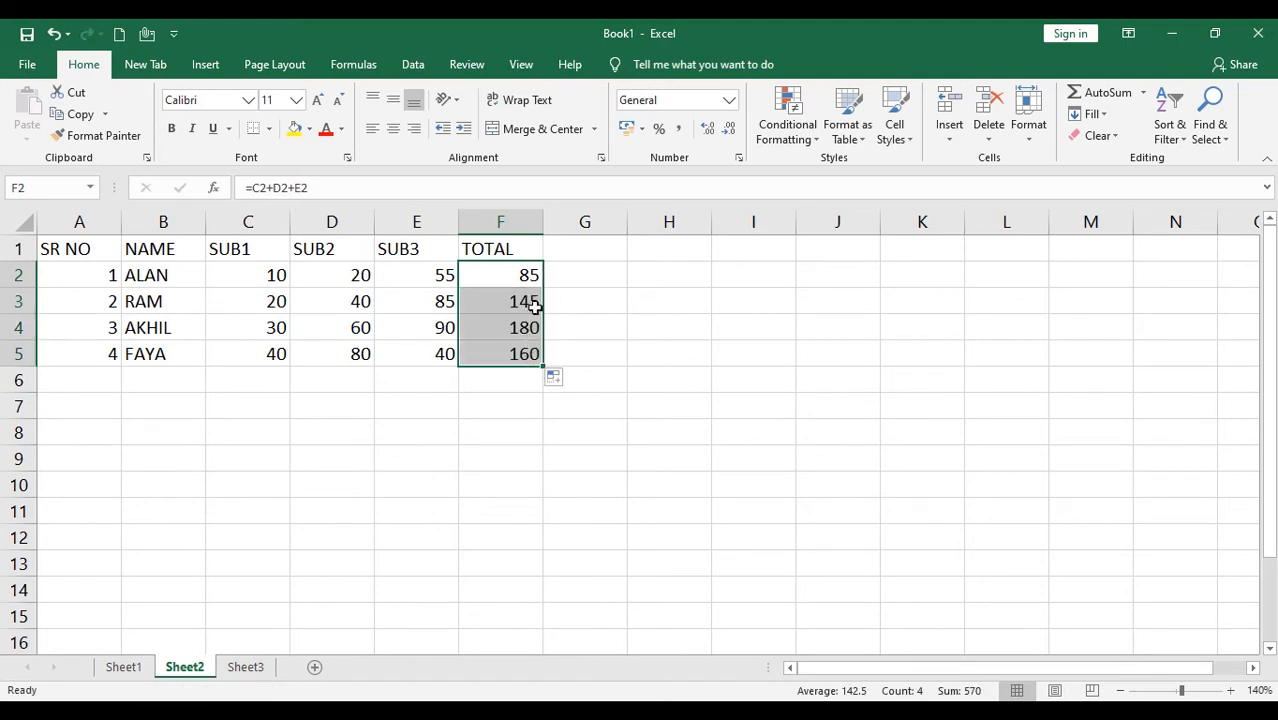
# Examine the total formulas in F5 and F4 against the marks they add up in rows 5 and 4
pyautogui.click(503, 354)
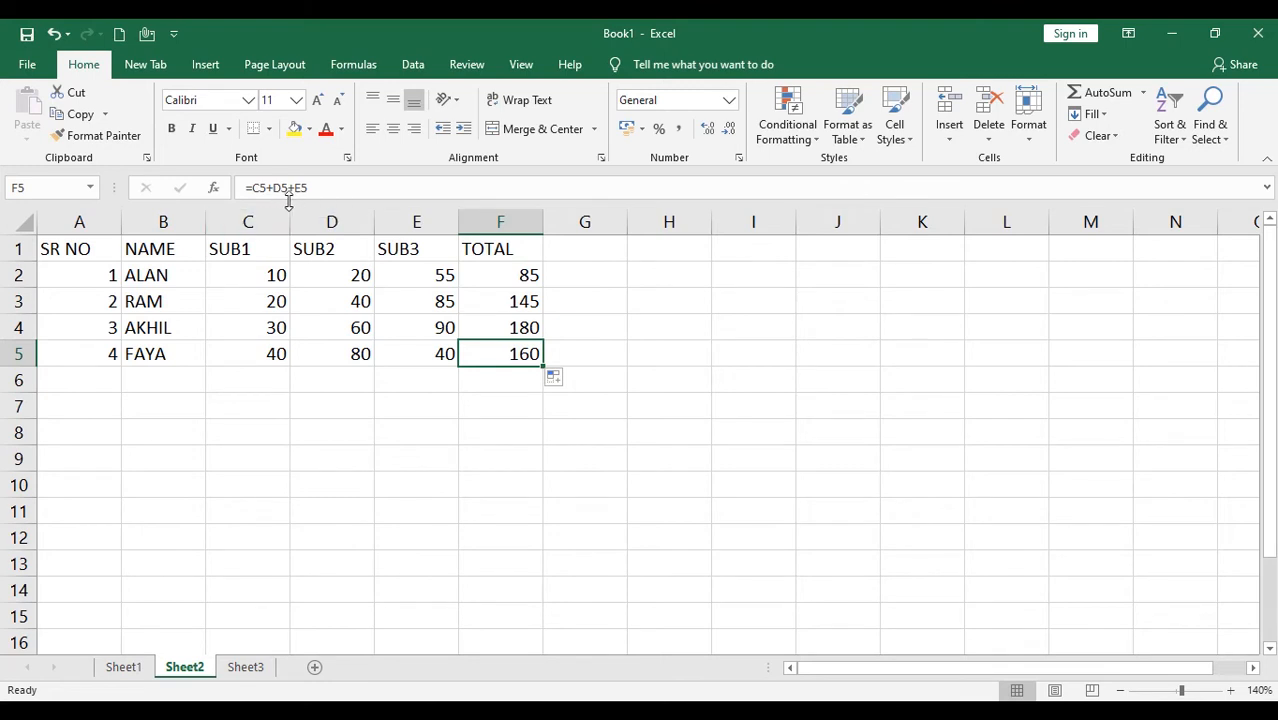
pyautogui.click(275, 353)
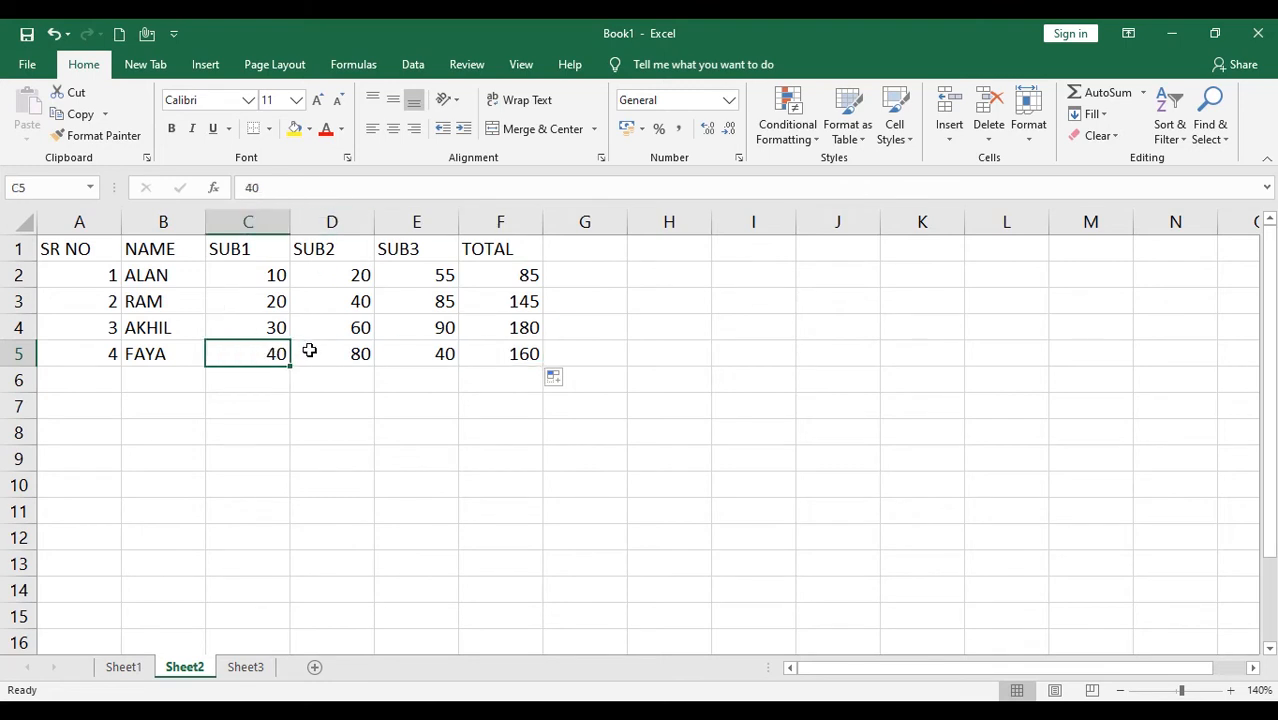
pyautogui.click(345, 350)
pyautogui.click(418, 358)
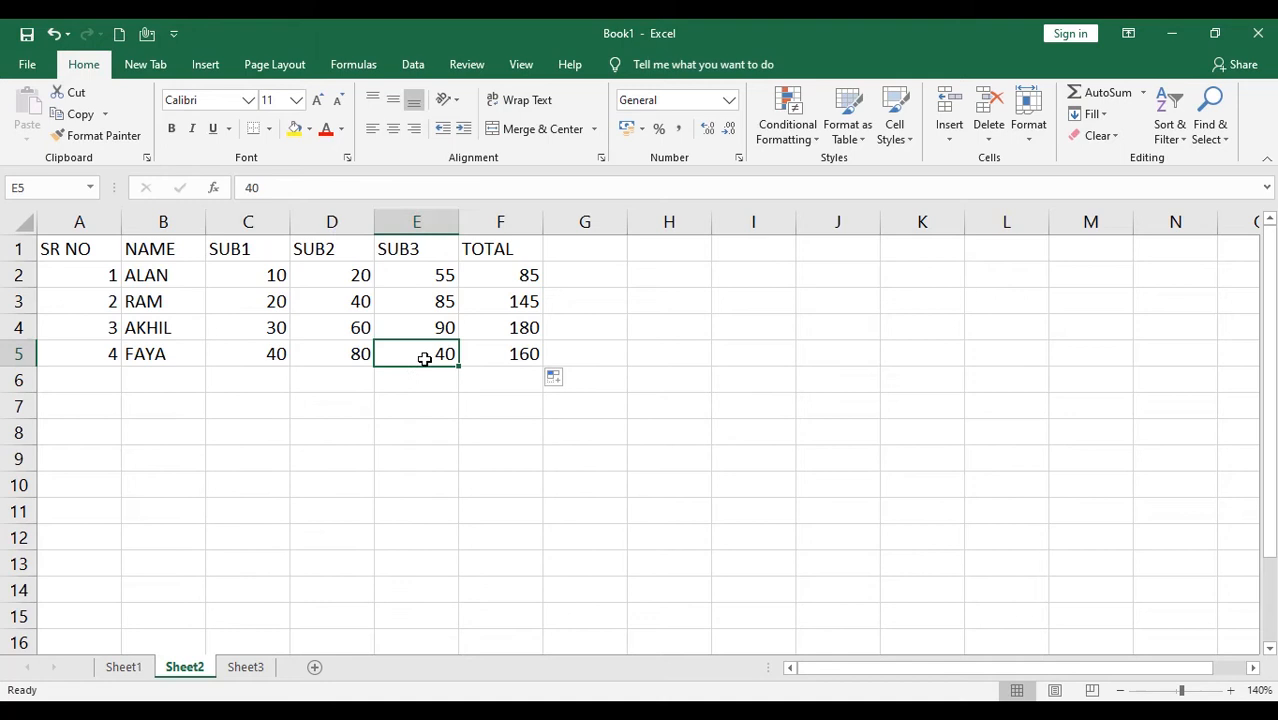
pyautogui.click(523, 327)
pyautogui.click(278, 327)
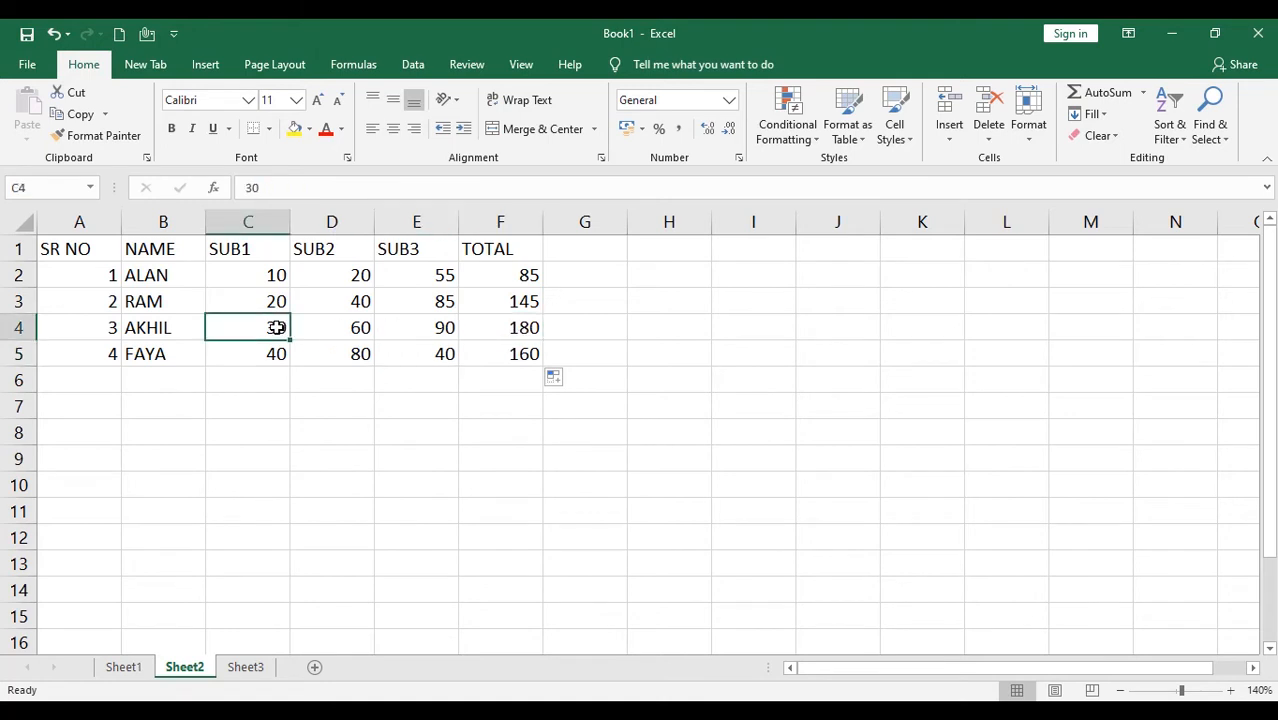
pyautogui.click(350, 330)
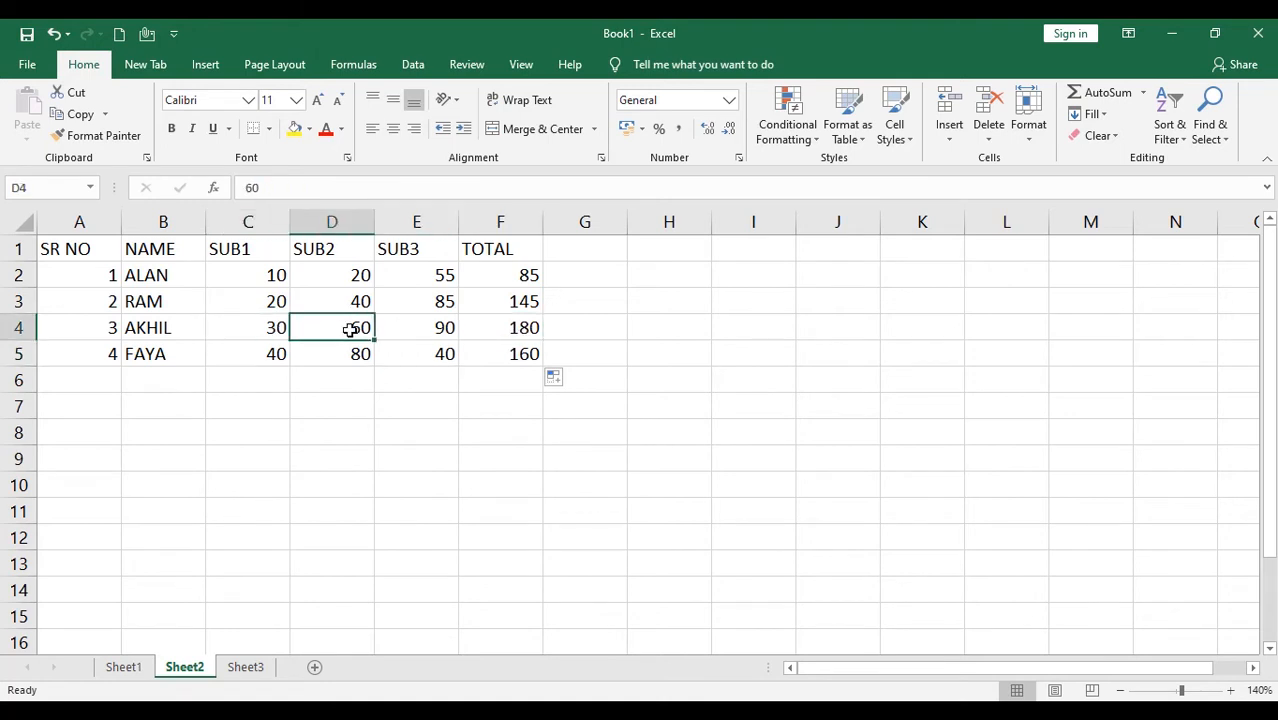
pyautogui.click(416, 332)
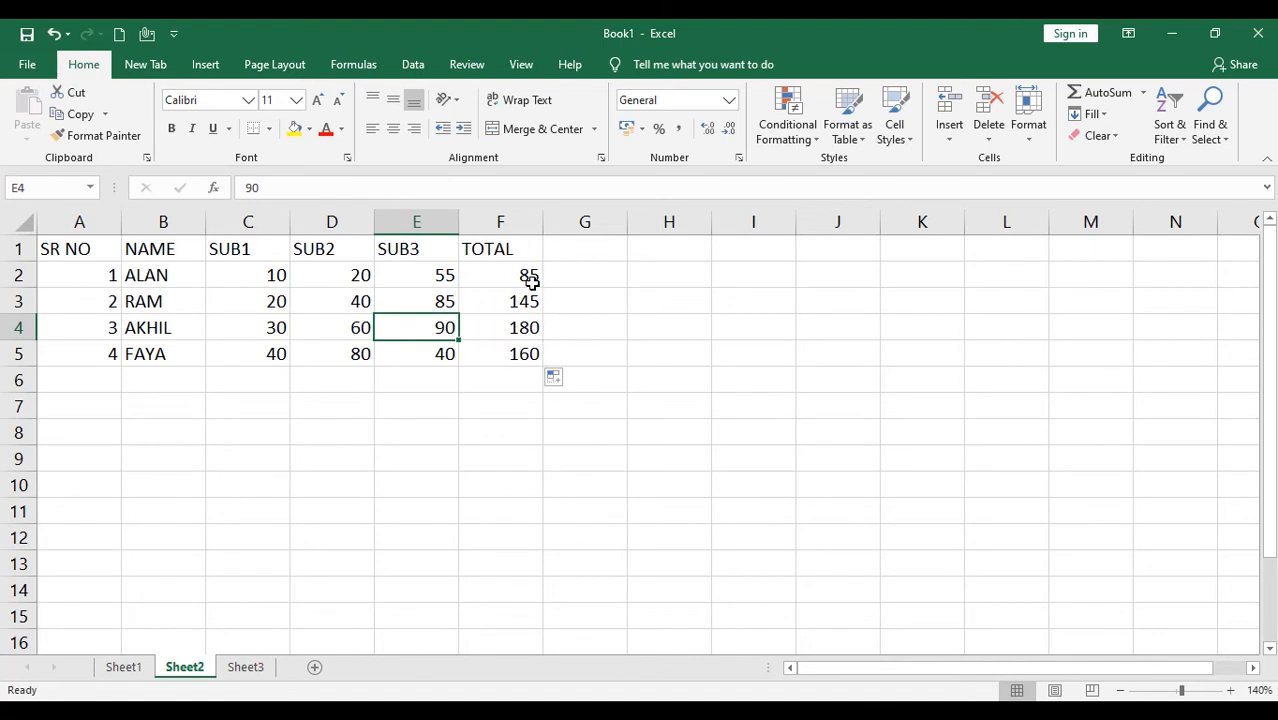
# Clear the totals in F2 to F5 and enter the formula =SUM(C2:E2) in cell F2
pyautogui.moveTo(531, 275); pyautogui.dragTo(522, 354)
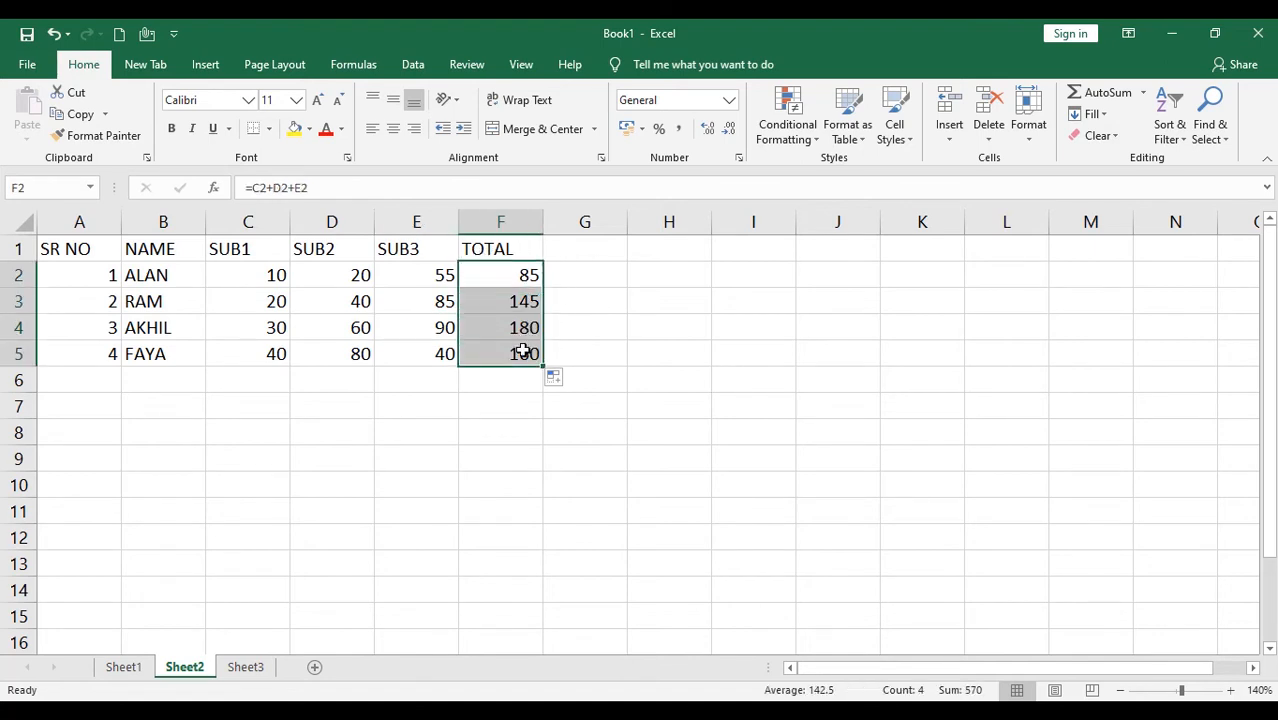
pyautogui.press('Delete')
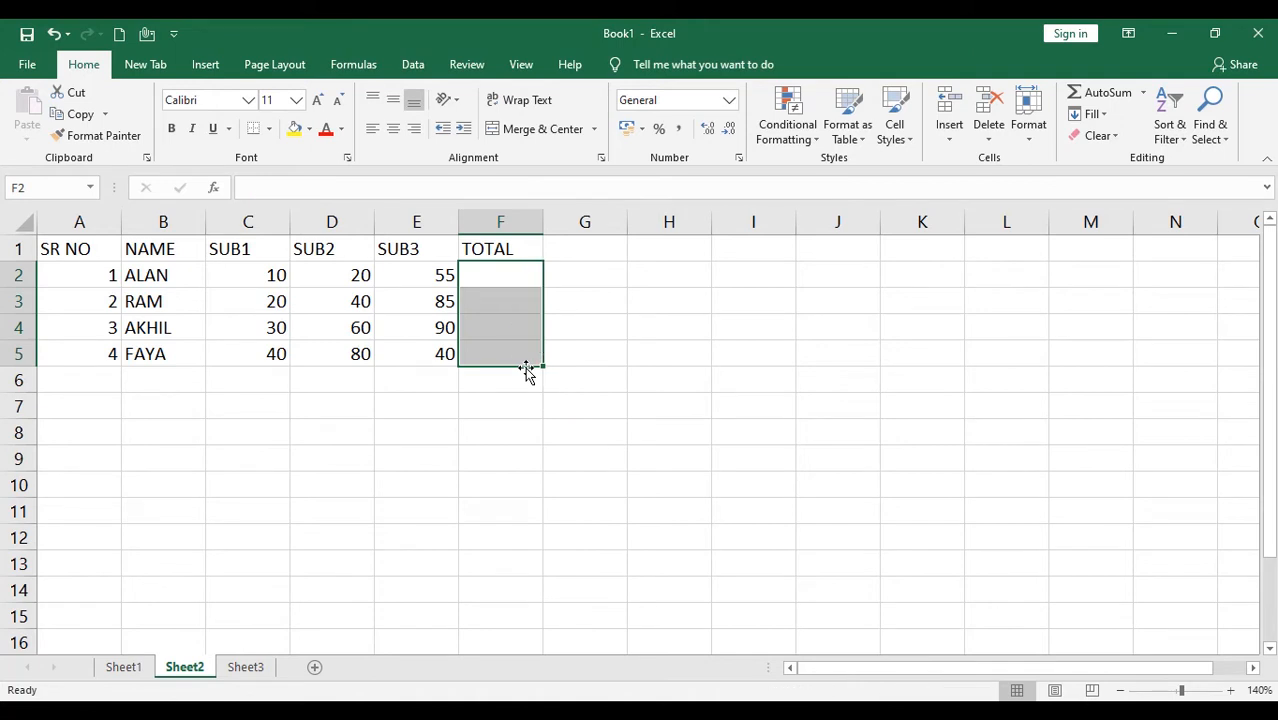
pyautogui.doubleClick(488, 272)
pyautogui.write('=')
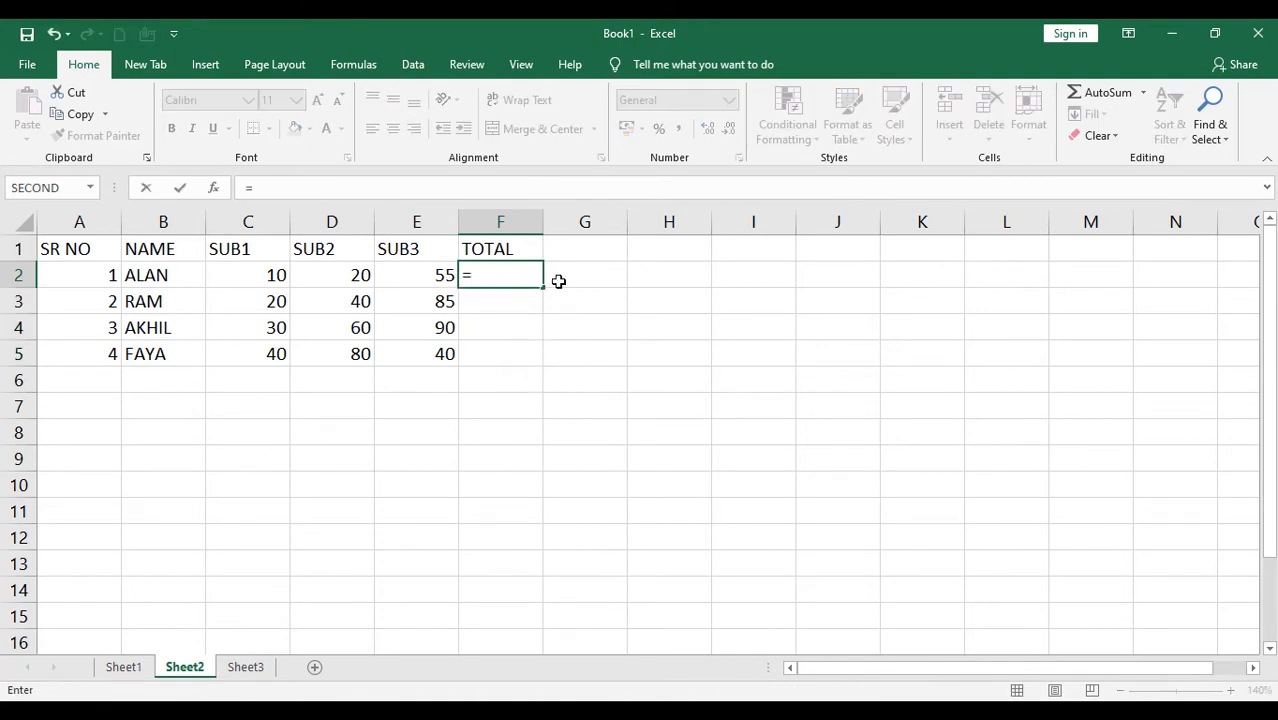
pyautogui.write('SUM')
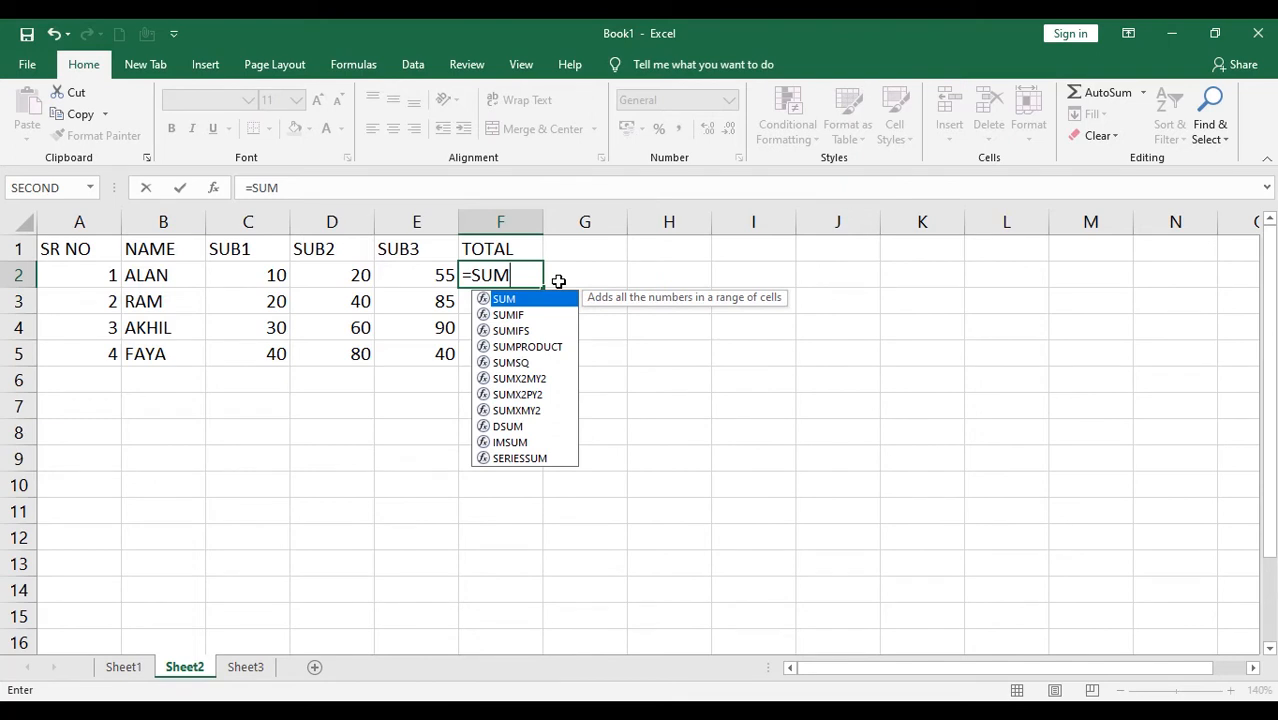
pyautogui.write('(')
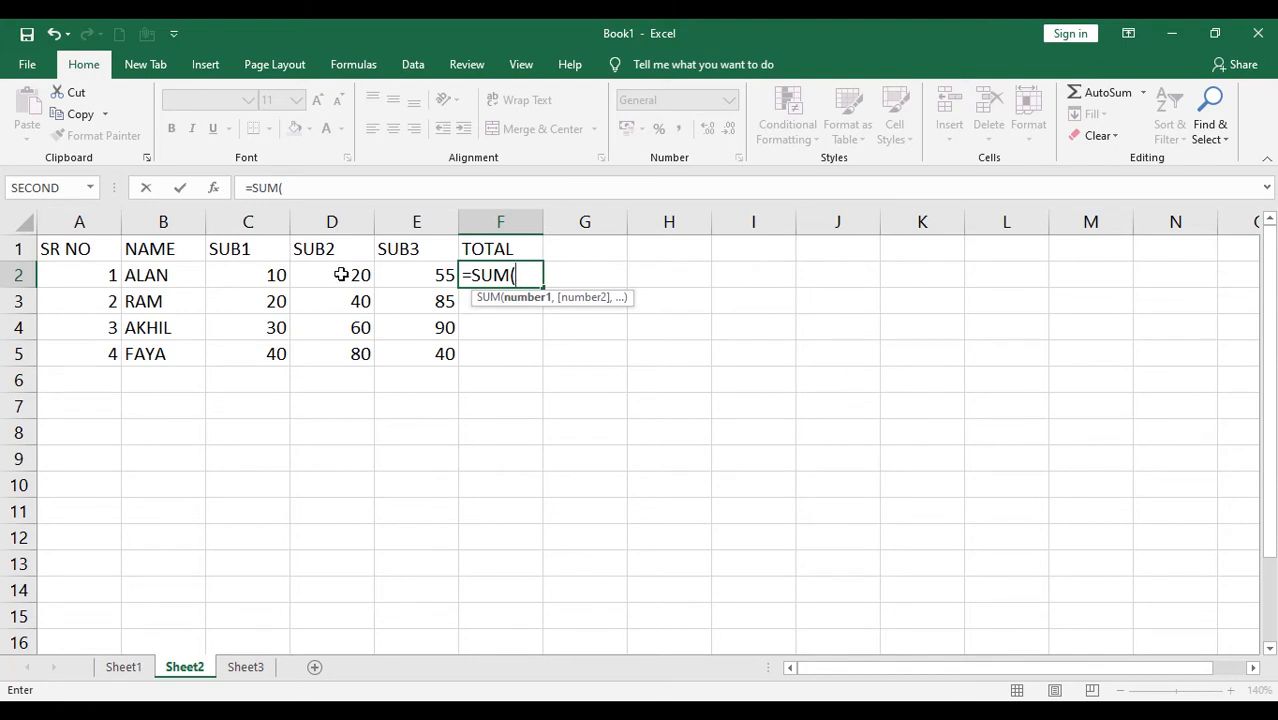
pyautogui.moveTo(251, 277); pyautogui.dragTo(382, 273)
pyautogui.press('Return')
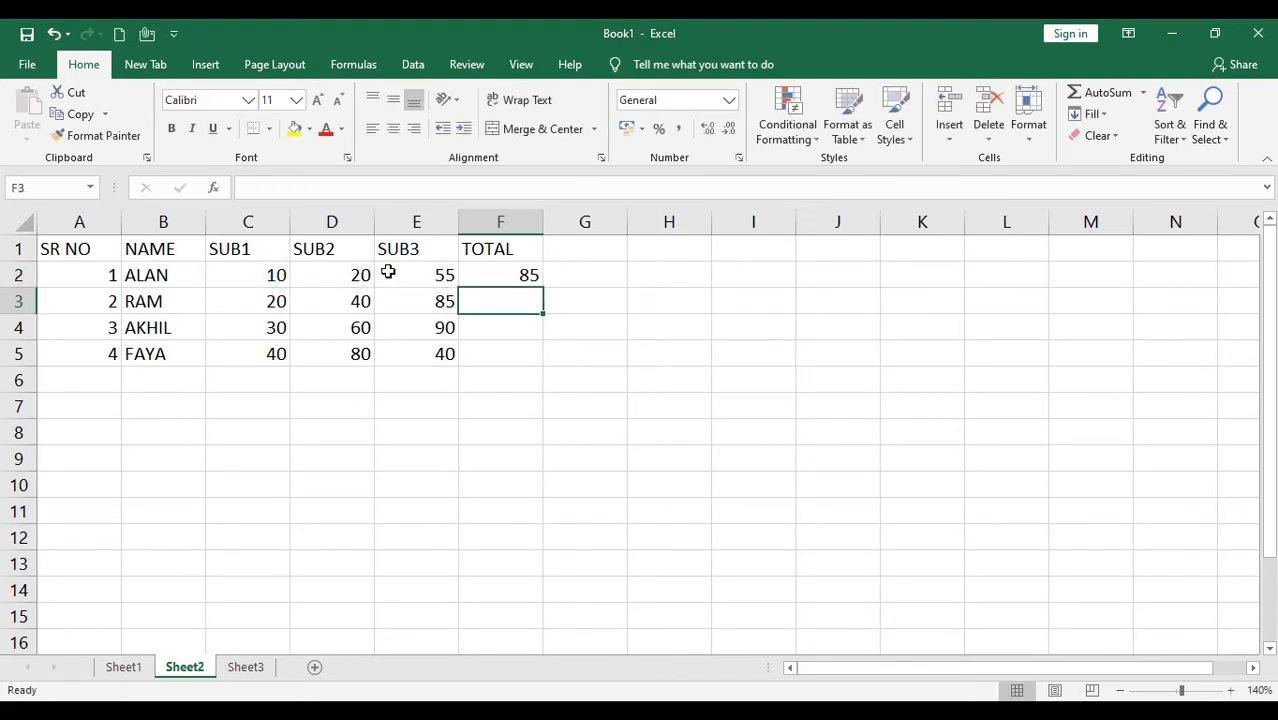
# Autofill the SUM formula from F2 down through F5, and clear the totals from F2 to F5
pyautogui.click(508, 279)
pyautogui.moveTo(545, 286); pyautogui.dragTo(538, 364)
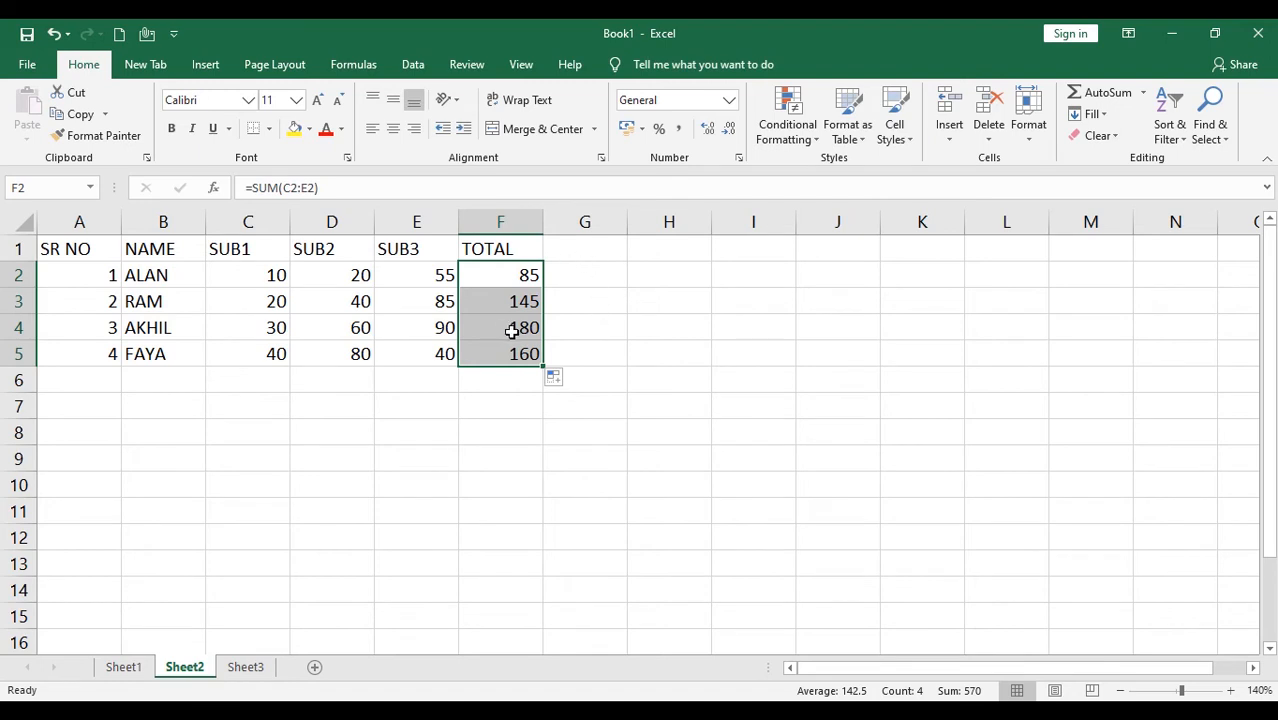
pyautogui.press('Delete')
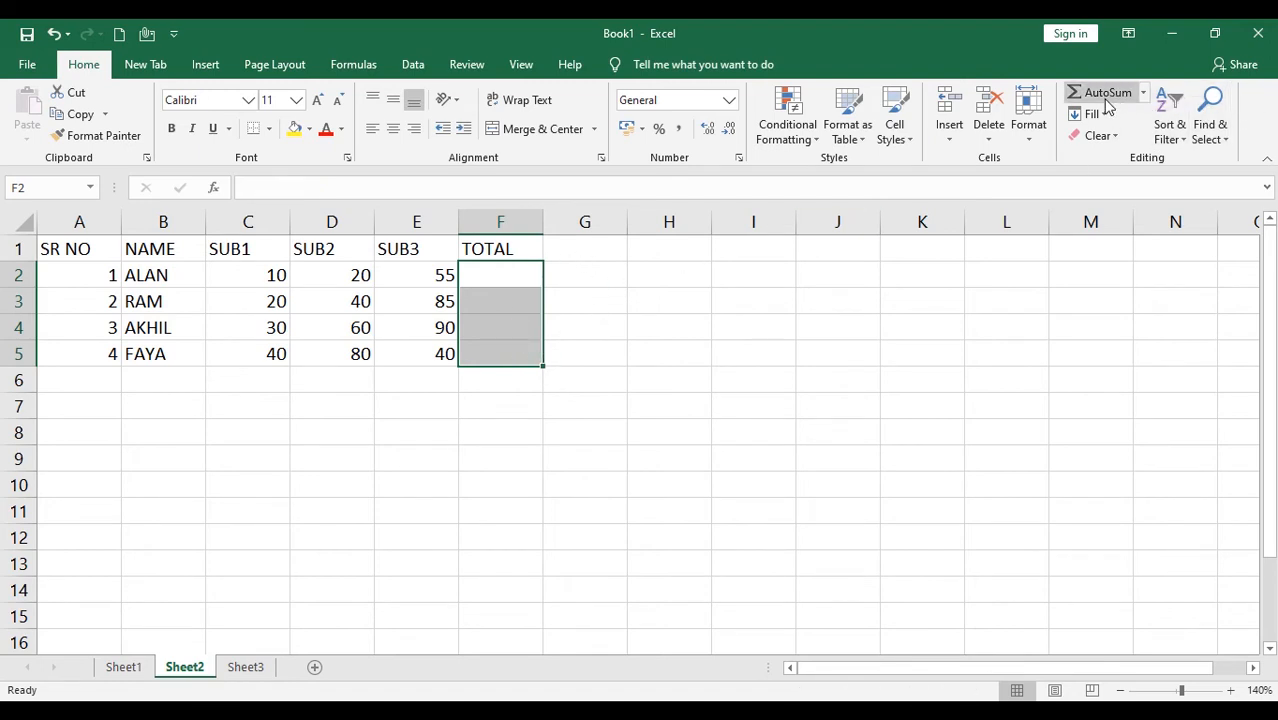
pyautogui.click(585, 318)
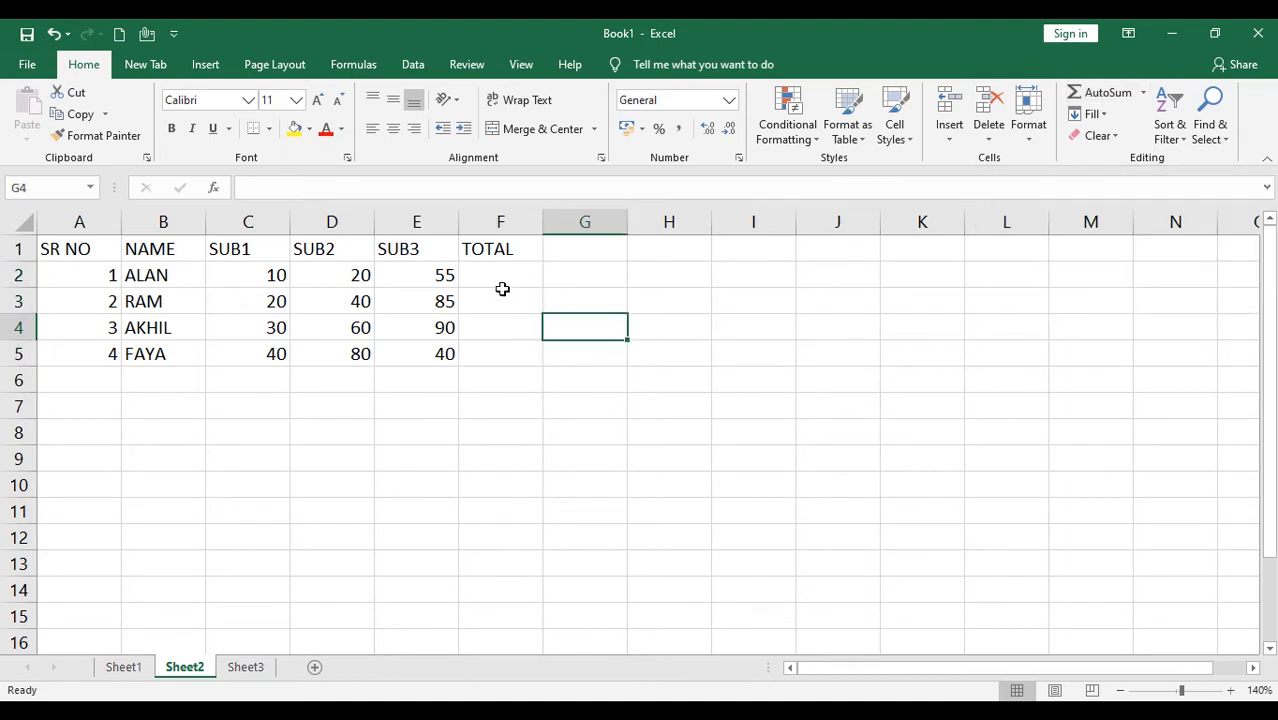
# Total the marks C2:E2 in cell F2 with AutoSum and autofill the formula down through F5
pyautogui.click(499, 286)
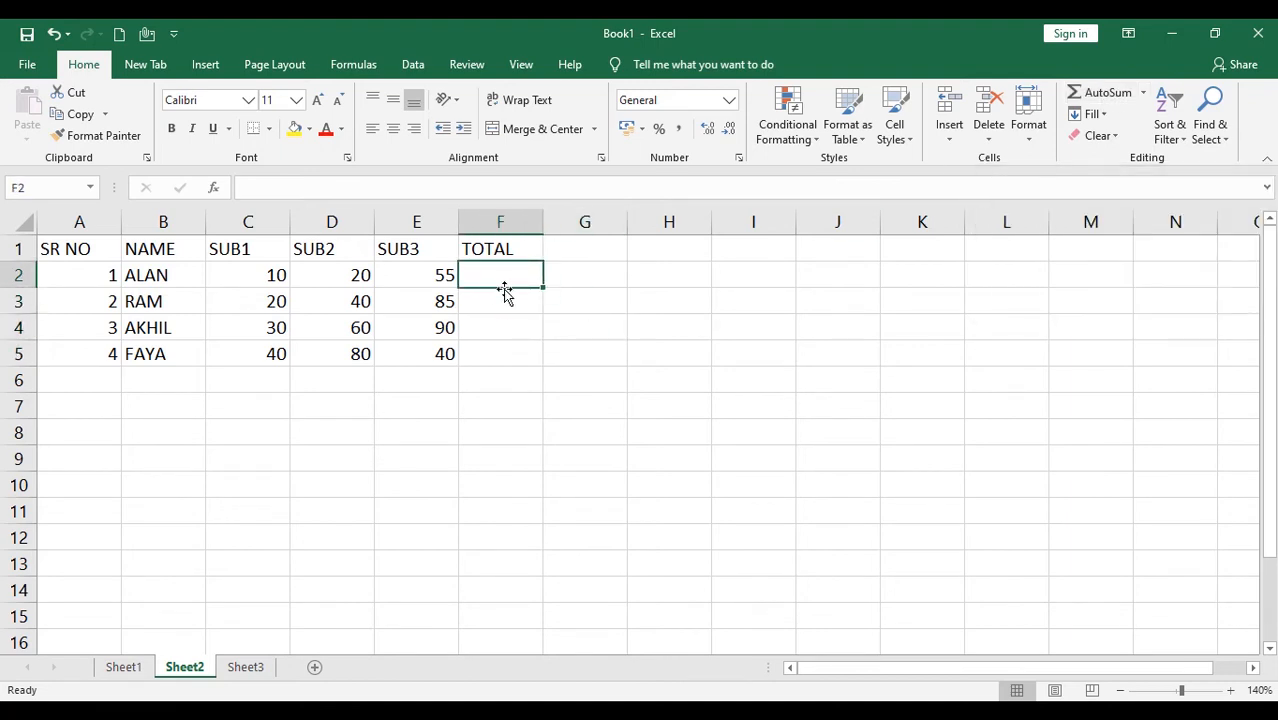
pyautogui.click(1095, 93)
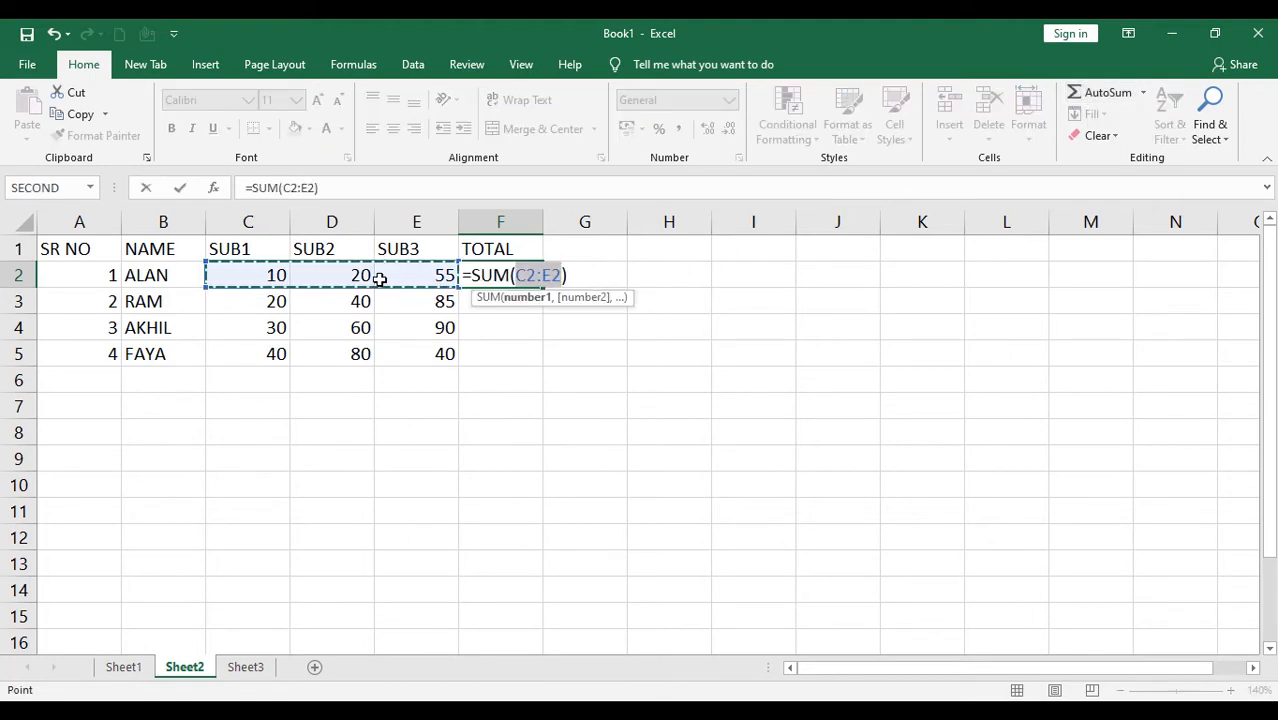
pyautogui.press('Return')
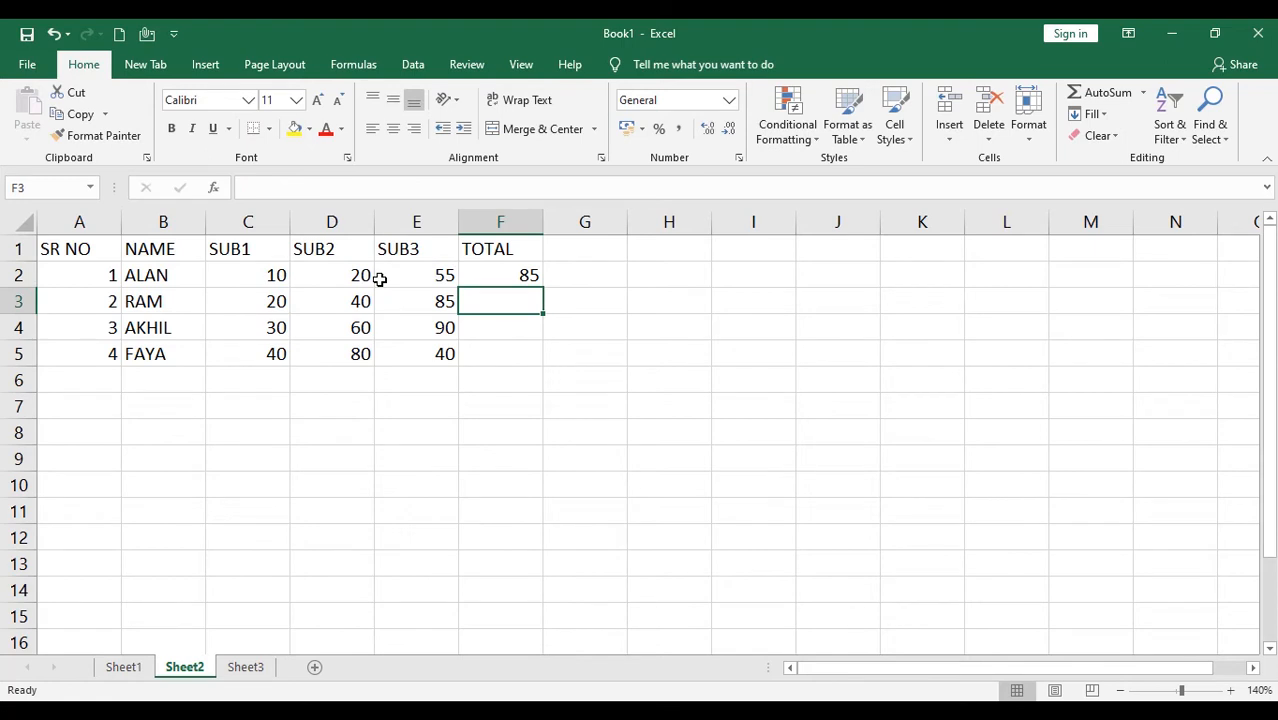
pyautogui.click(503, 272)
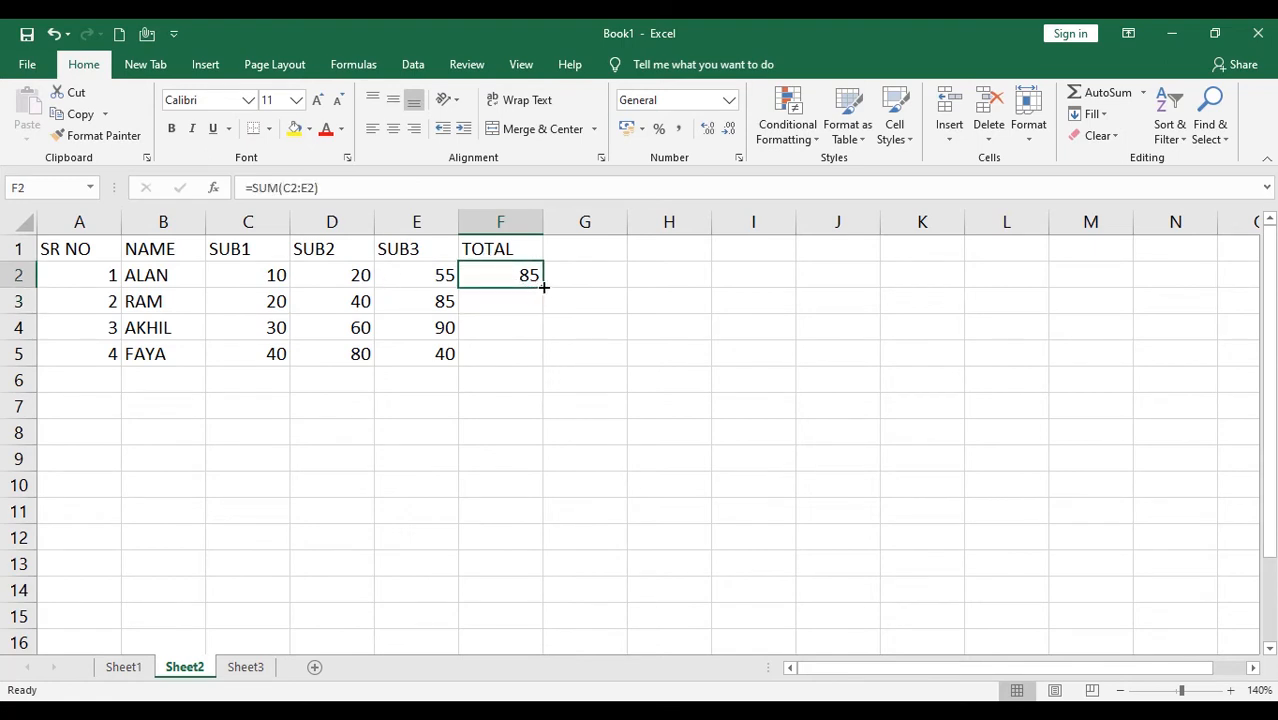
pyautogui.moveTo(543, 287); pyautogui.dragTo(536, 366)
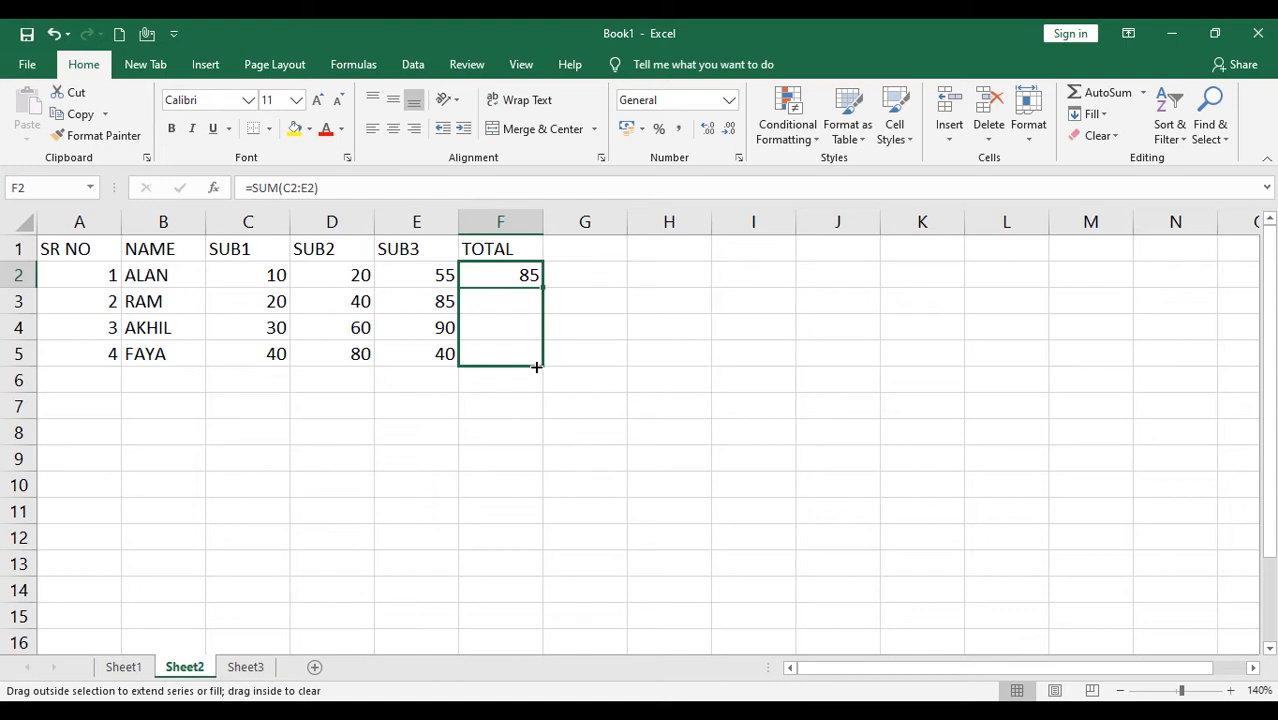
pyautogui.moveTo(536, 366); pyautogui.dragTo(536, 366)
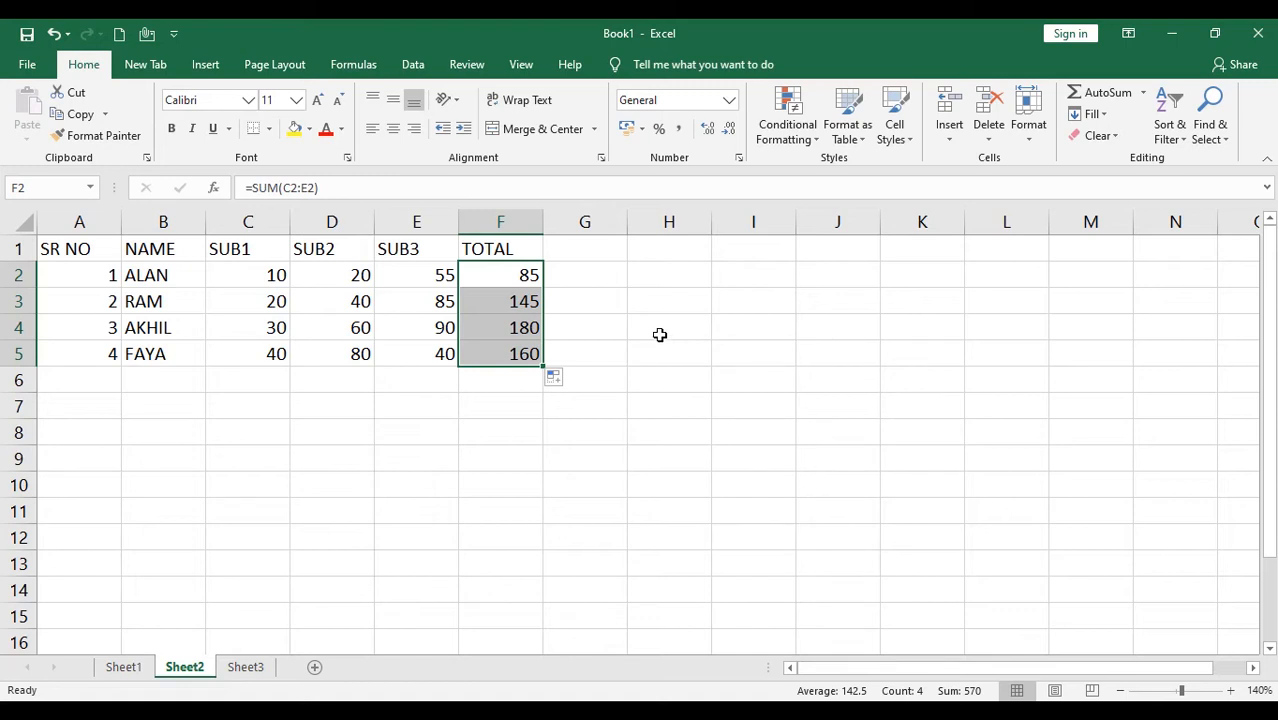
# Add up the student totals F2:F5 in cell F6 with AutoSum and check the resulting formula
pyautogui.hotkey('ctrl', 'z')
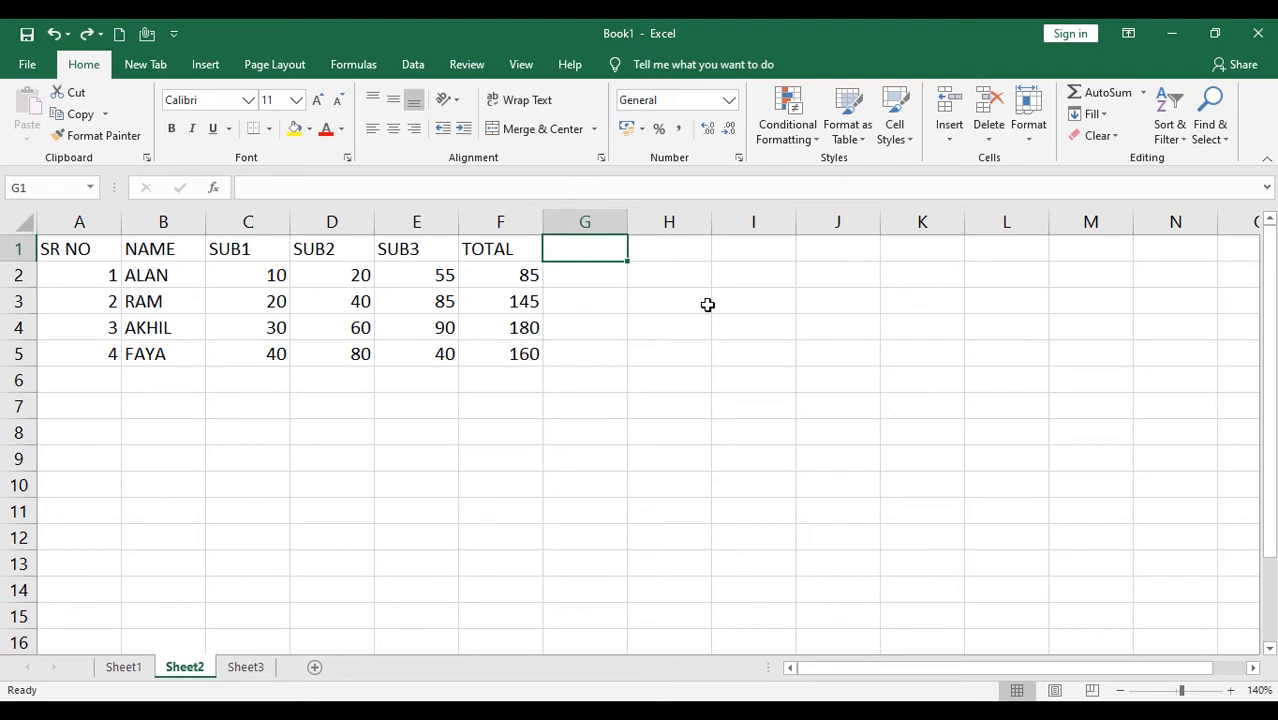
pyautogui.press('alt')
pyautogui.press('alt')
pyautogui.press('alt')
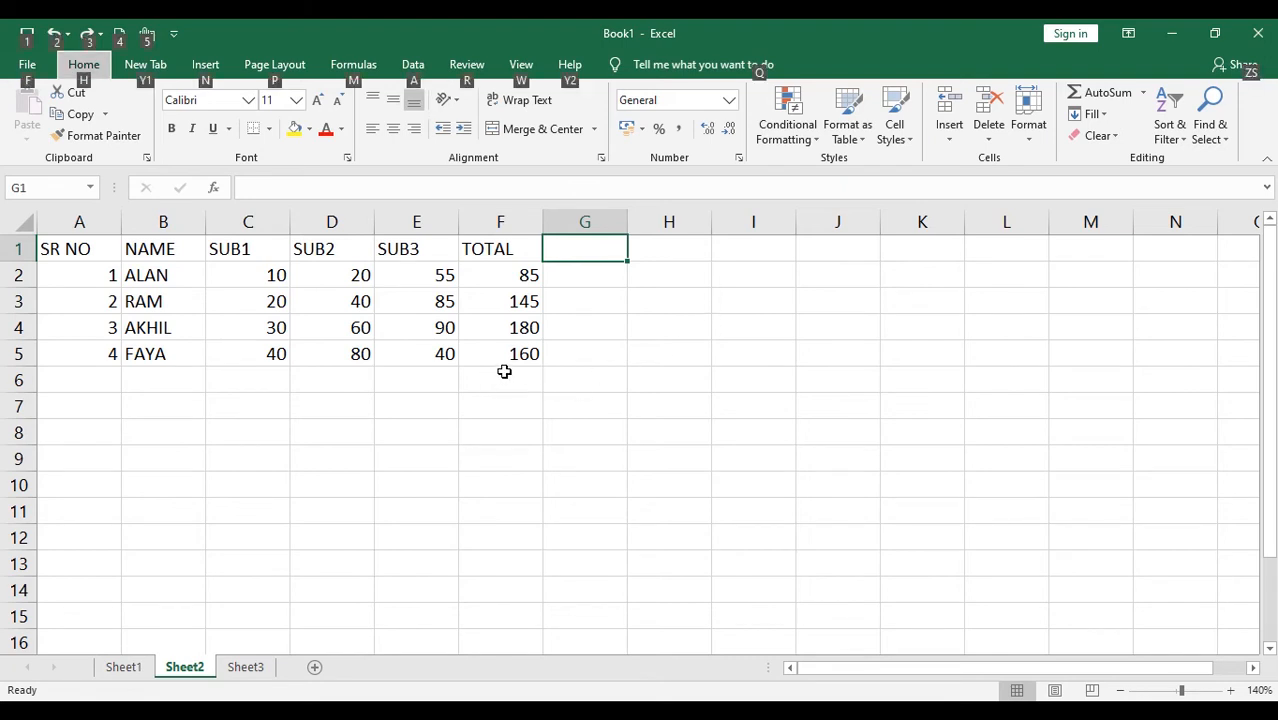
pyautogui.click(504, 372)
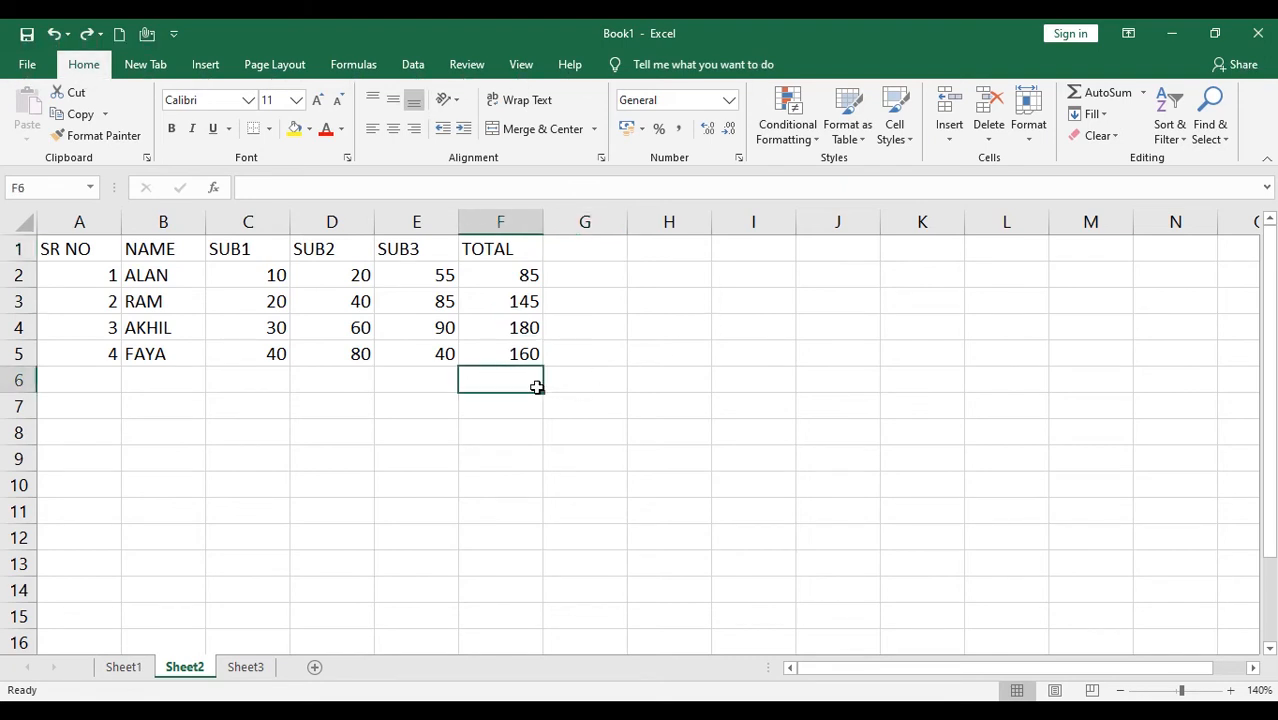
pyautogui.hotkey('alt', '=')
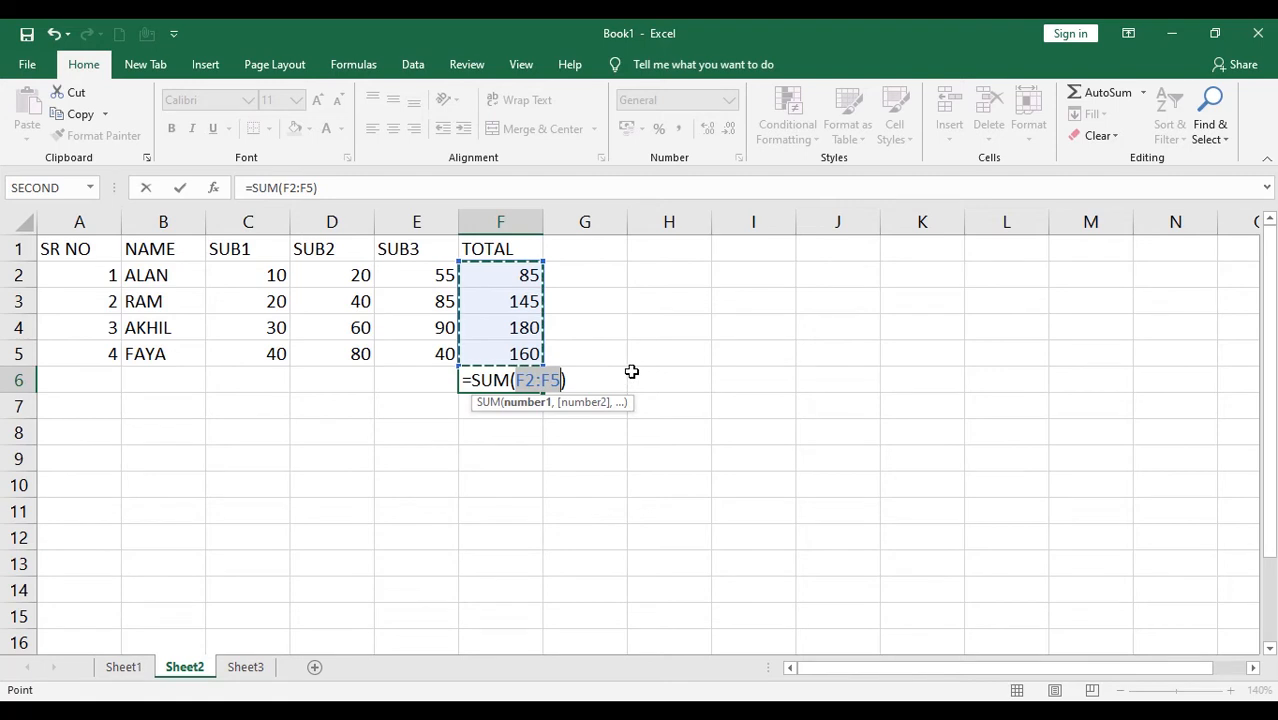
pyautogui.press('Return')
pyautogui.click(744, 340)
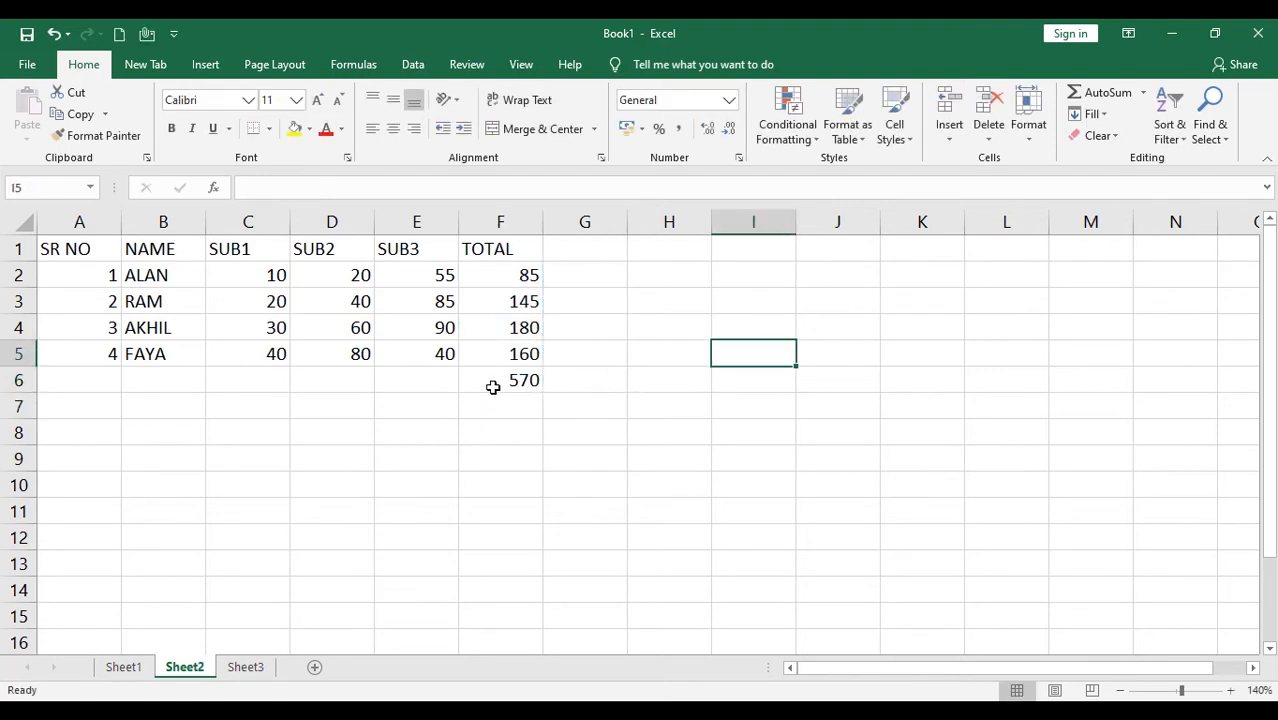
pyautogui.click(490, 383)
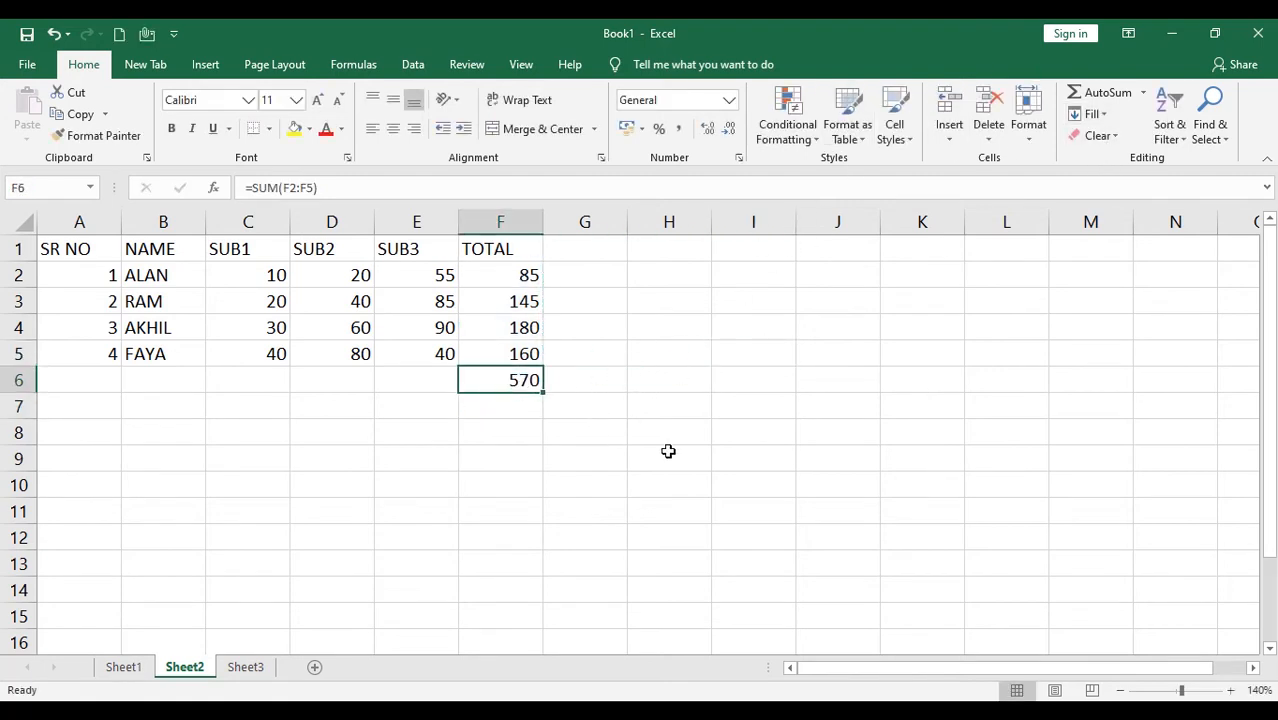
# Enter the column heading AVERGAE in cell G1, beside the TOTAL heading
pyautogui.click(583, 250)
pyautogui.write('A')
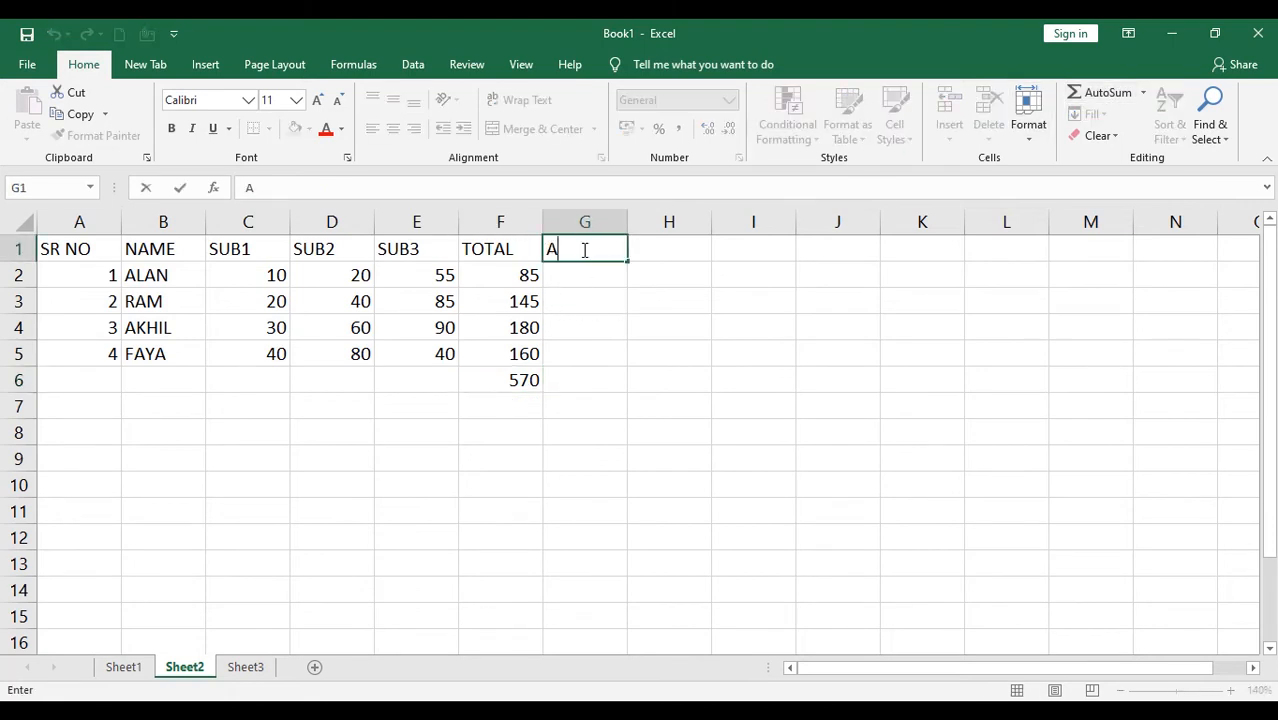
pyautogui.write('VERGAE')
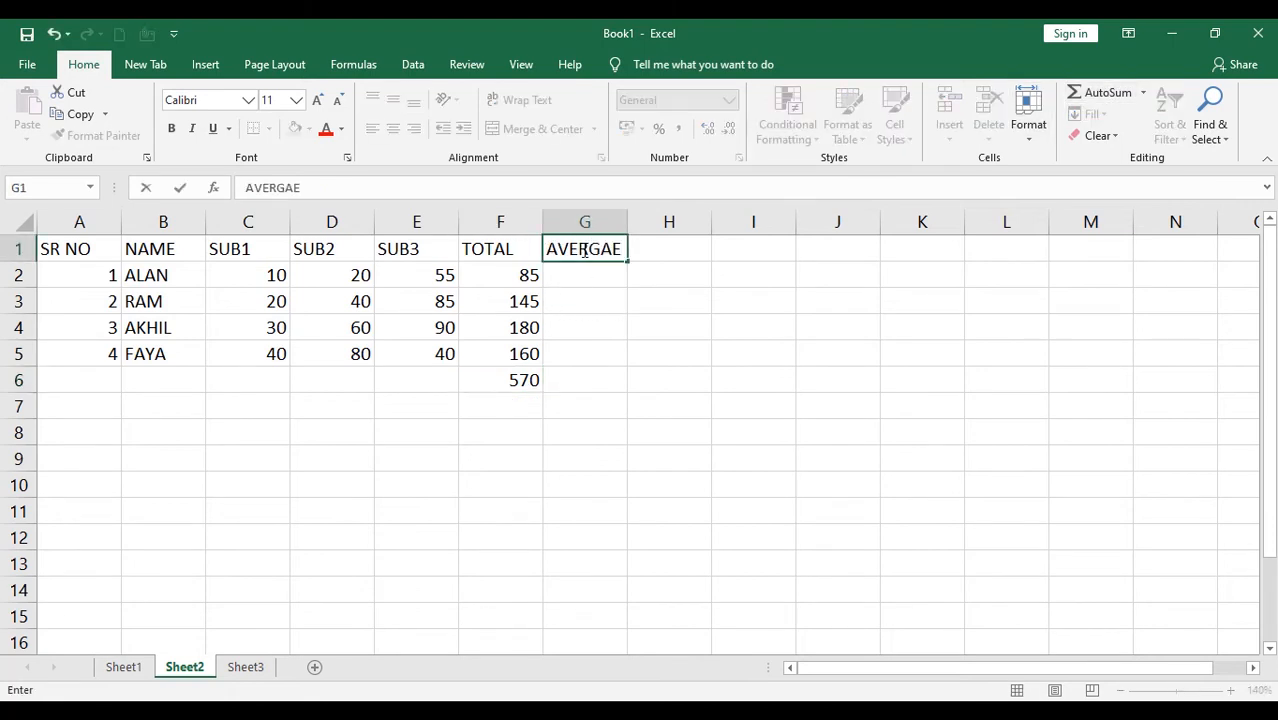
pyautogui.press('Return')
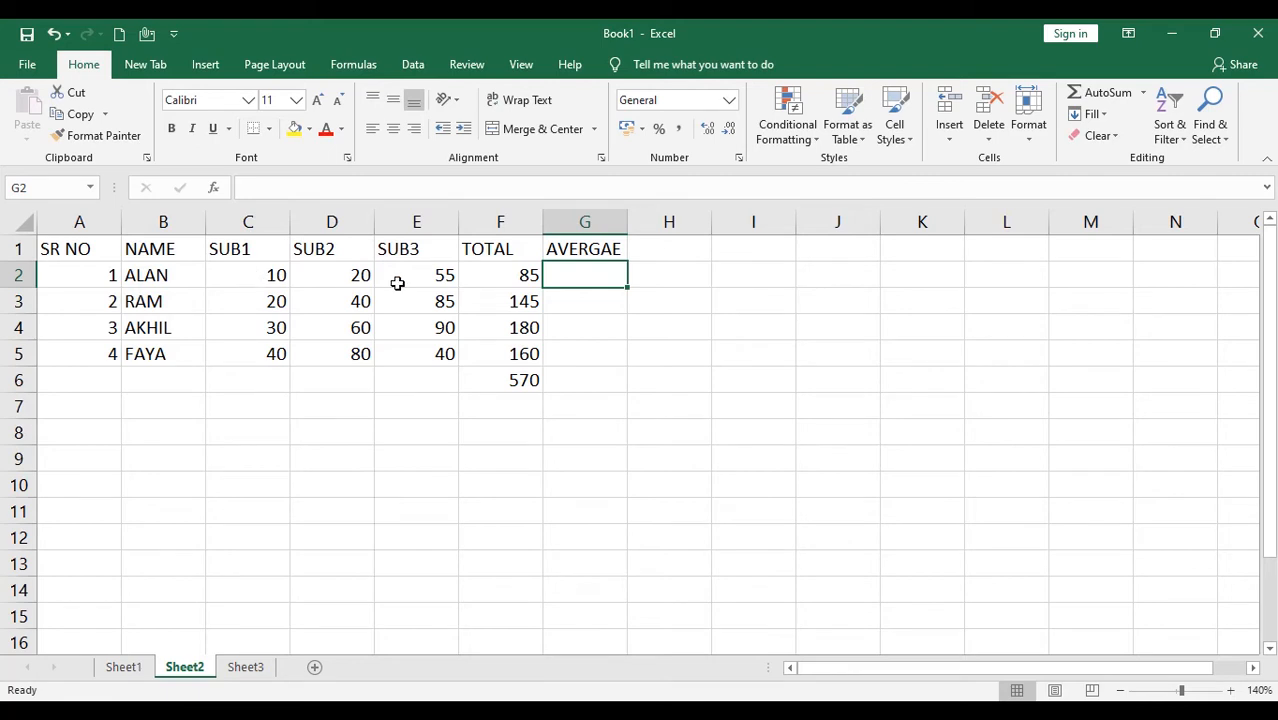
# Insert the Average function over C2:E2 in cell G2 and autofill it down through G5
pyautogui.click(1143, 93)
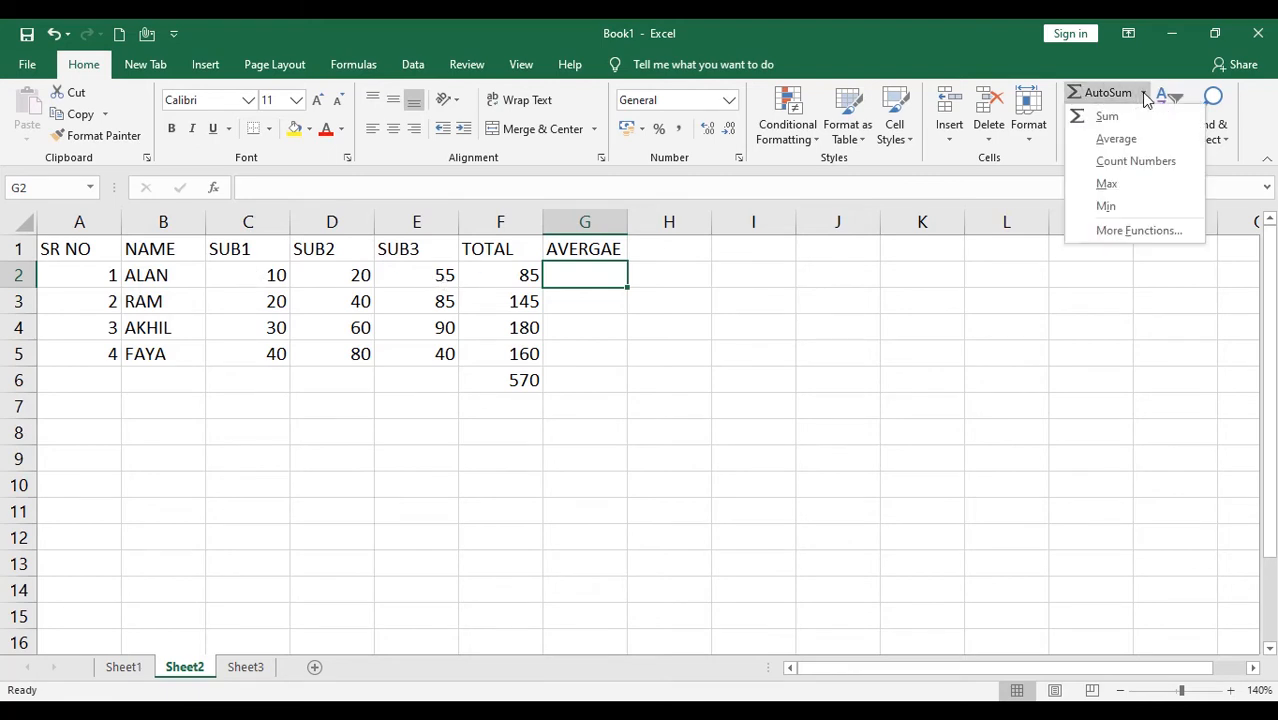
pyautogui.click(1123, 143)
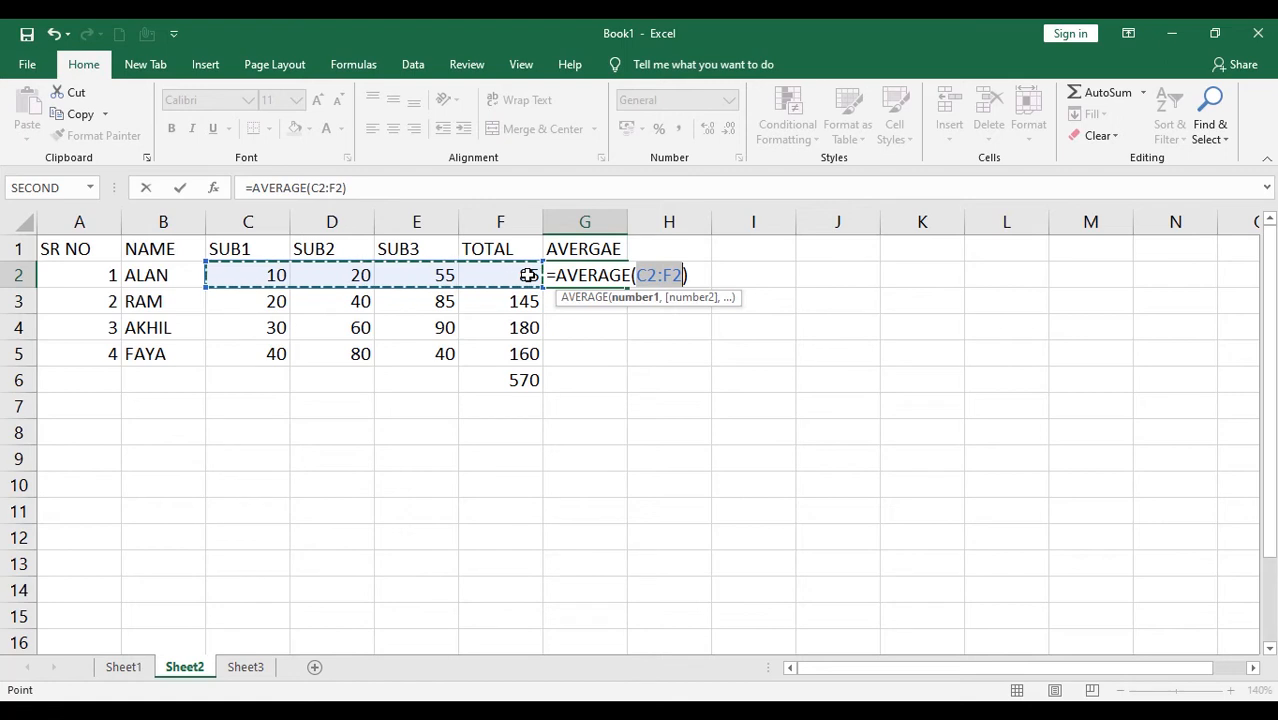
pyautogui.hotkey('shift', 'Left')
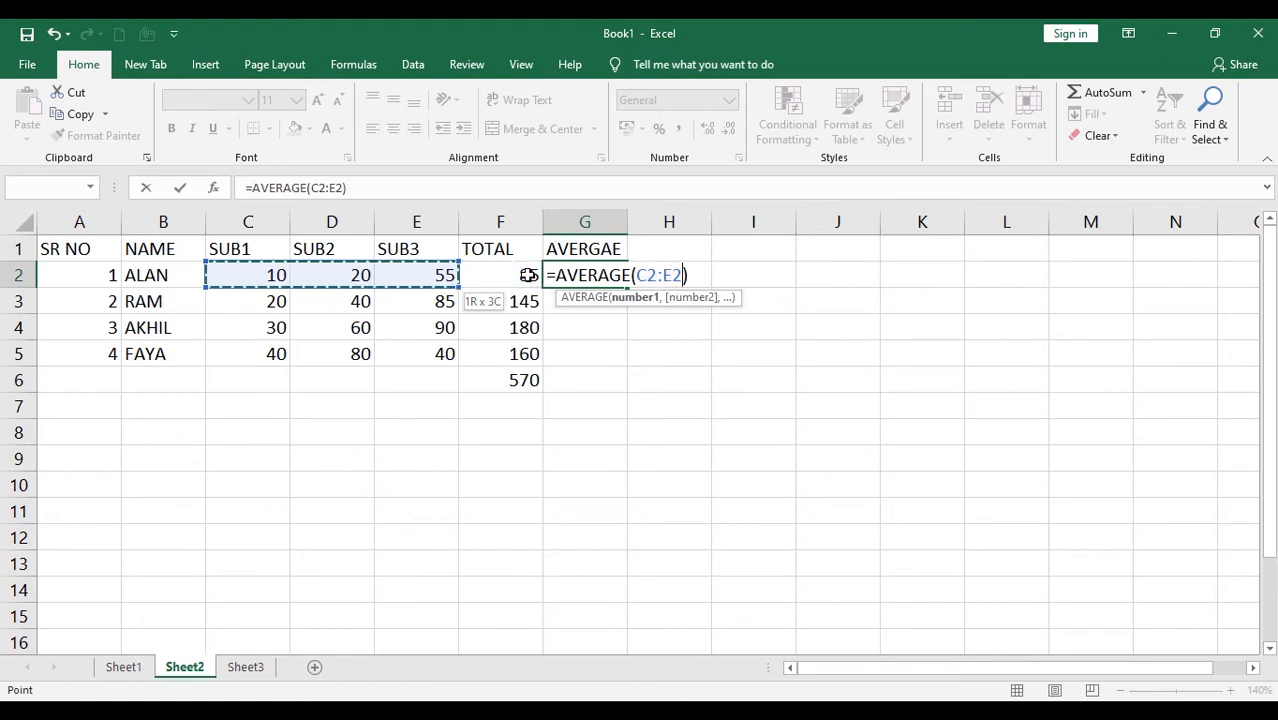
pyautogui.press('Return')
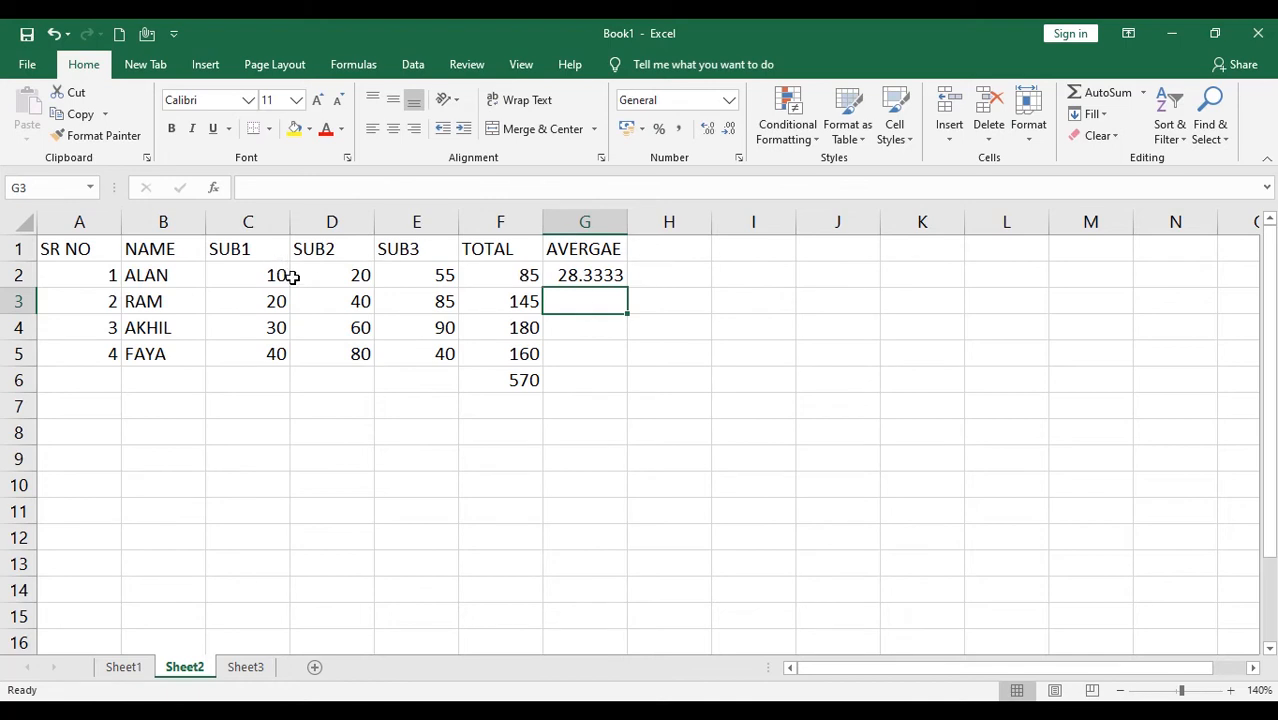
pyautogui.click(622, 277)
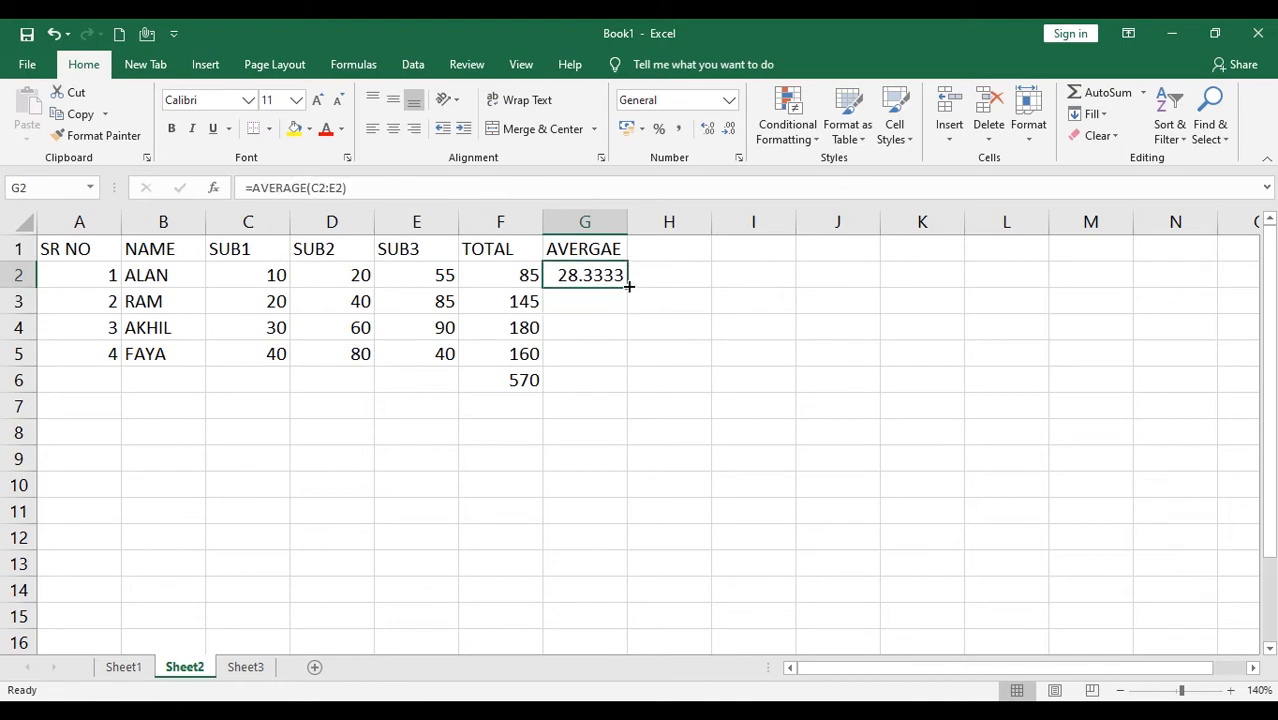
pyautogui.moveTo(626, 289); pyautogui.dragTo(625, 363)
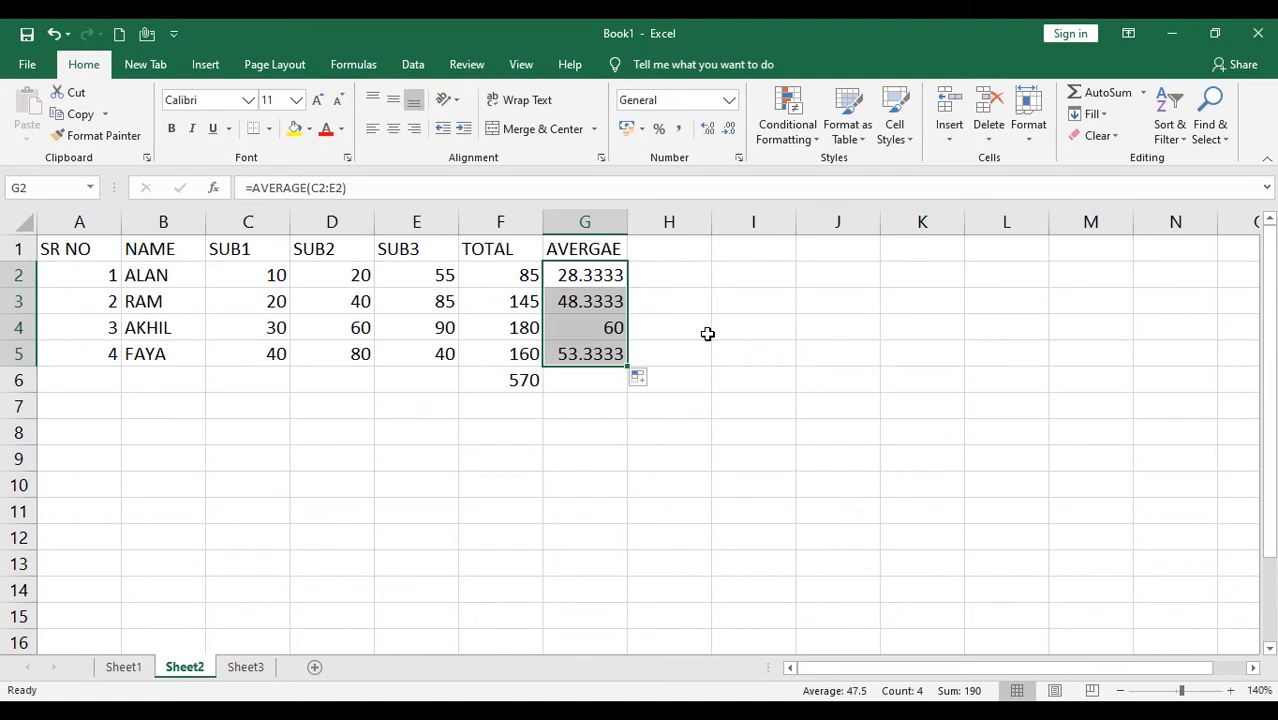
# Enter the column heading MAX in cell H1
pyautogui.click(1143, 92)
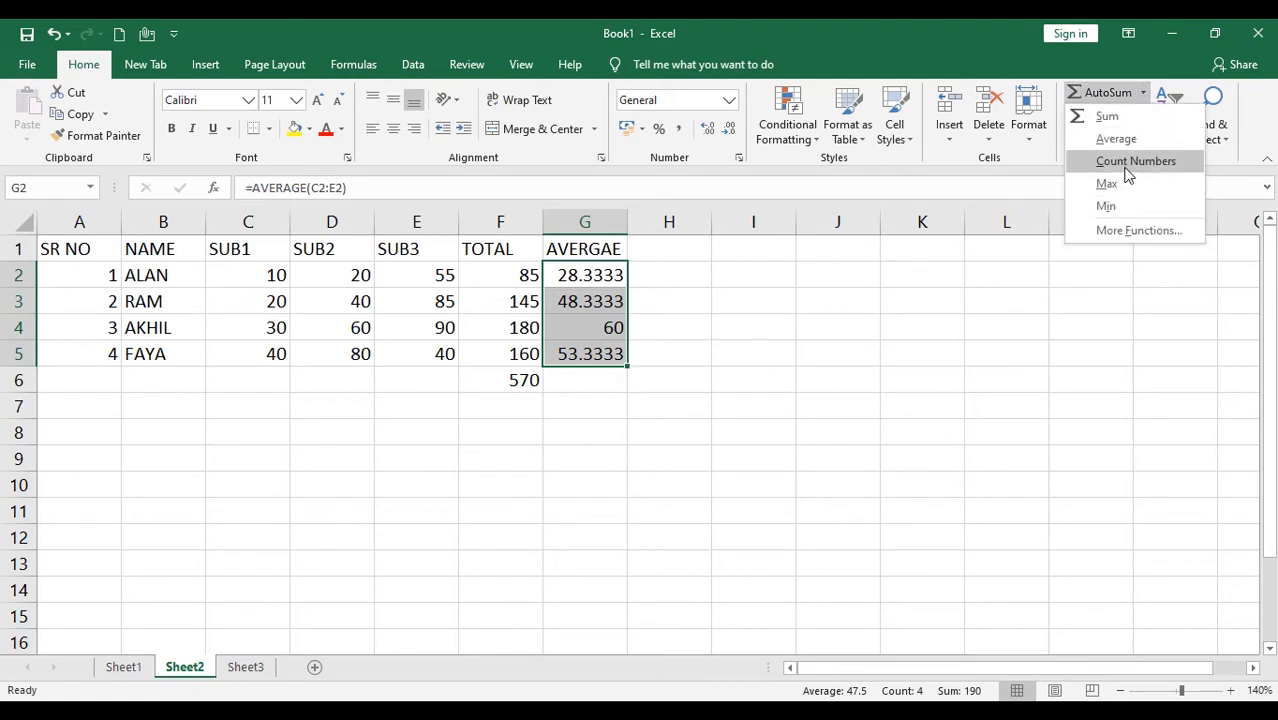
pyautogui.click(662, 245)
pyautogui.click(659, 243)
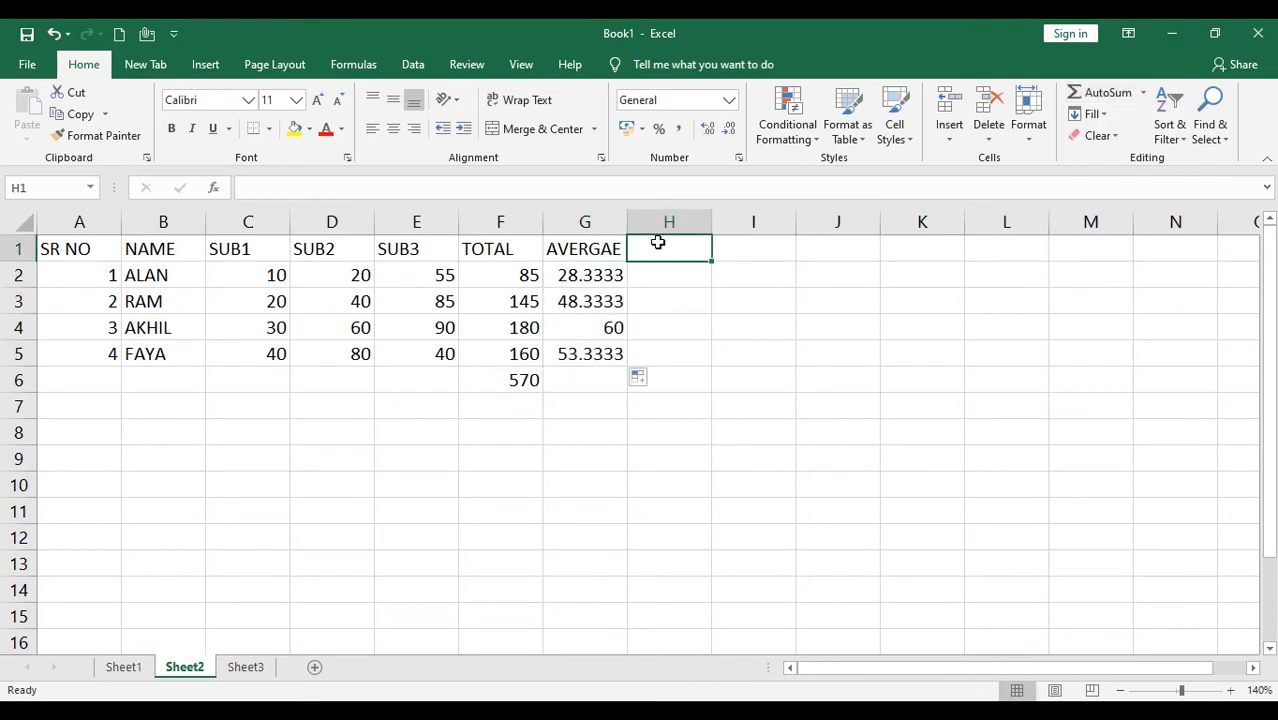
pyautogui.write('MAX')
pyautogui.press('Return')
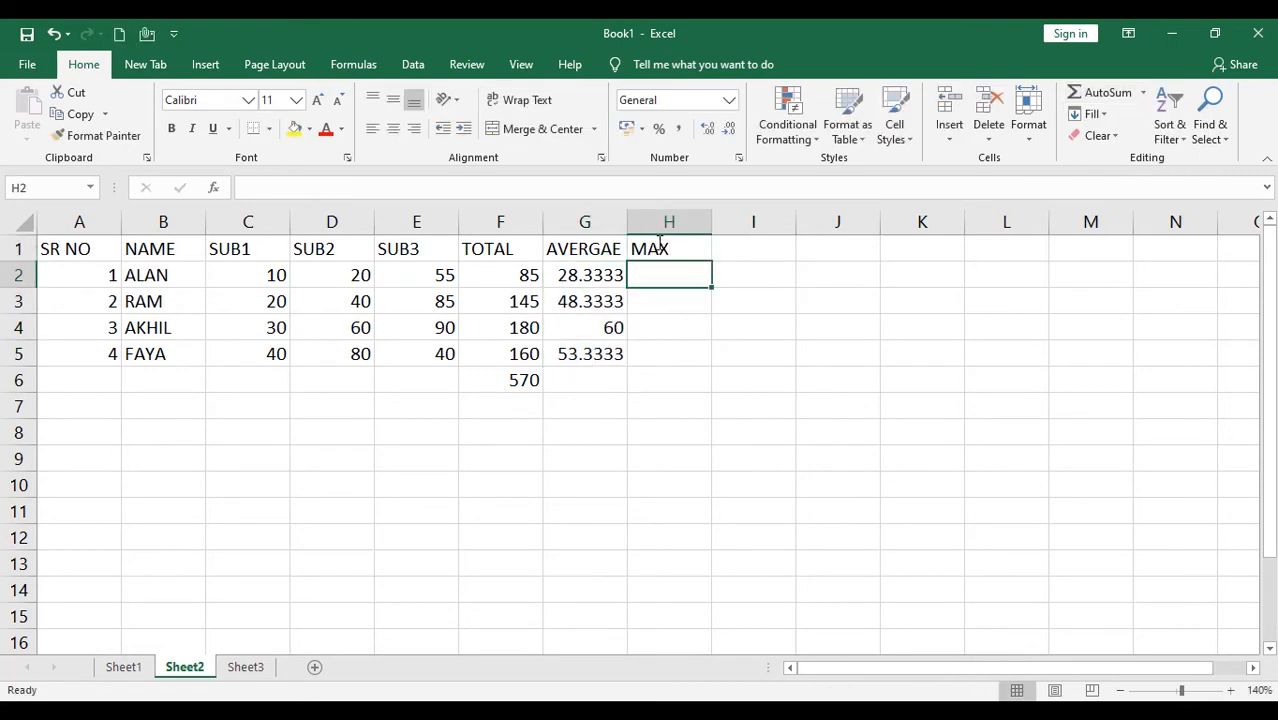
# Insert the Max function over C2:E2 in cell H2 and autofill it down through H5
pyautogui.click(1144, 92)
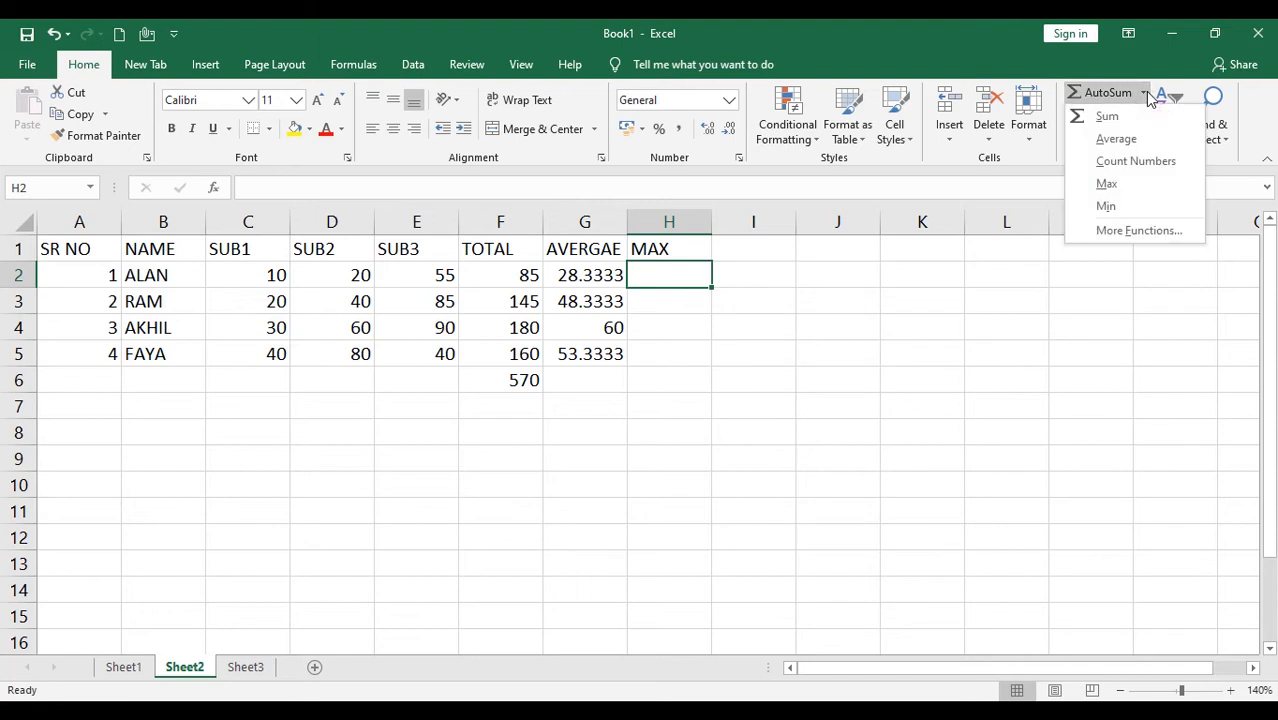
pyautogui.click(1126, 190)
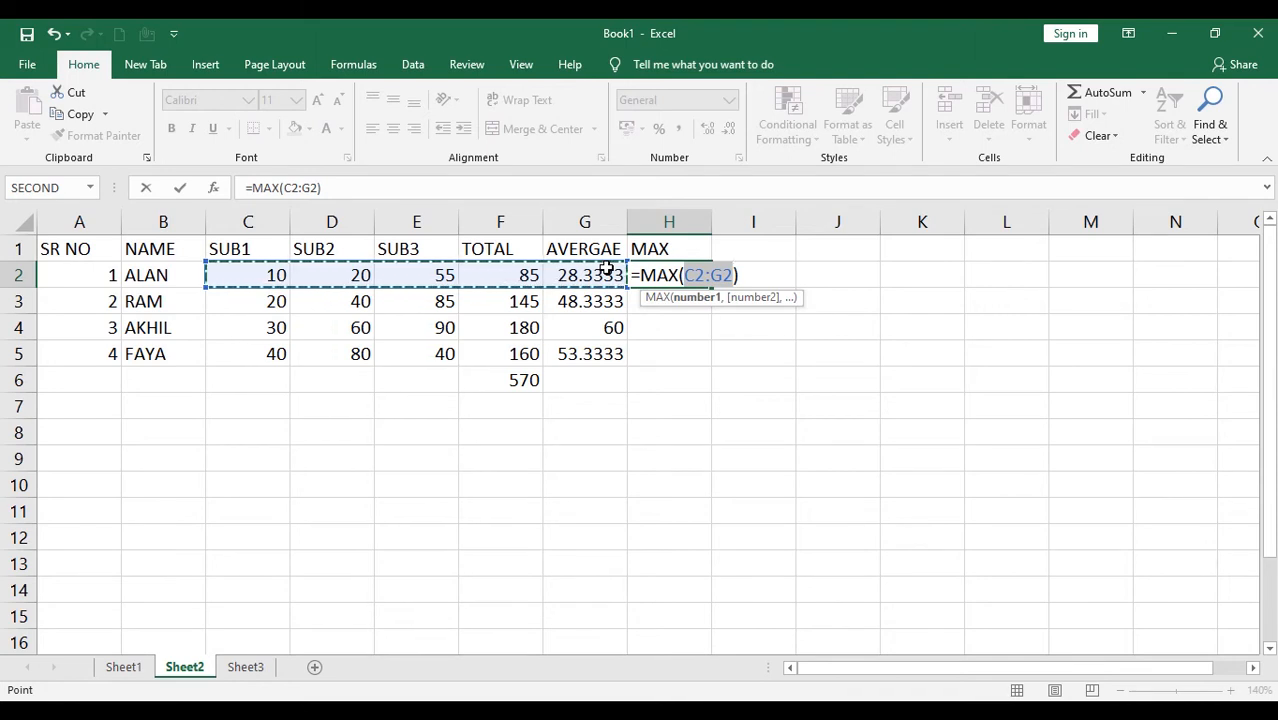
pyautogui.moveTo(606, 268); pyautogui.dragTo(457, 275)
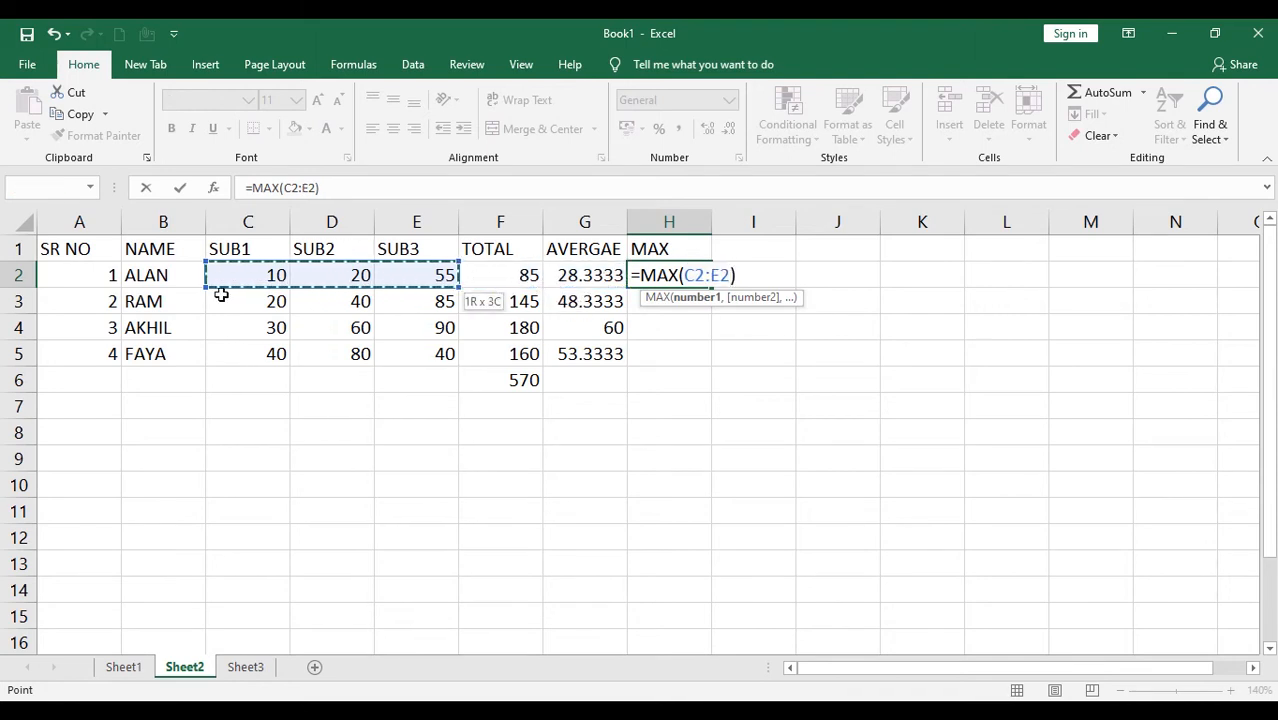
pyautogui.press('Return')
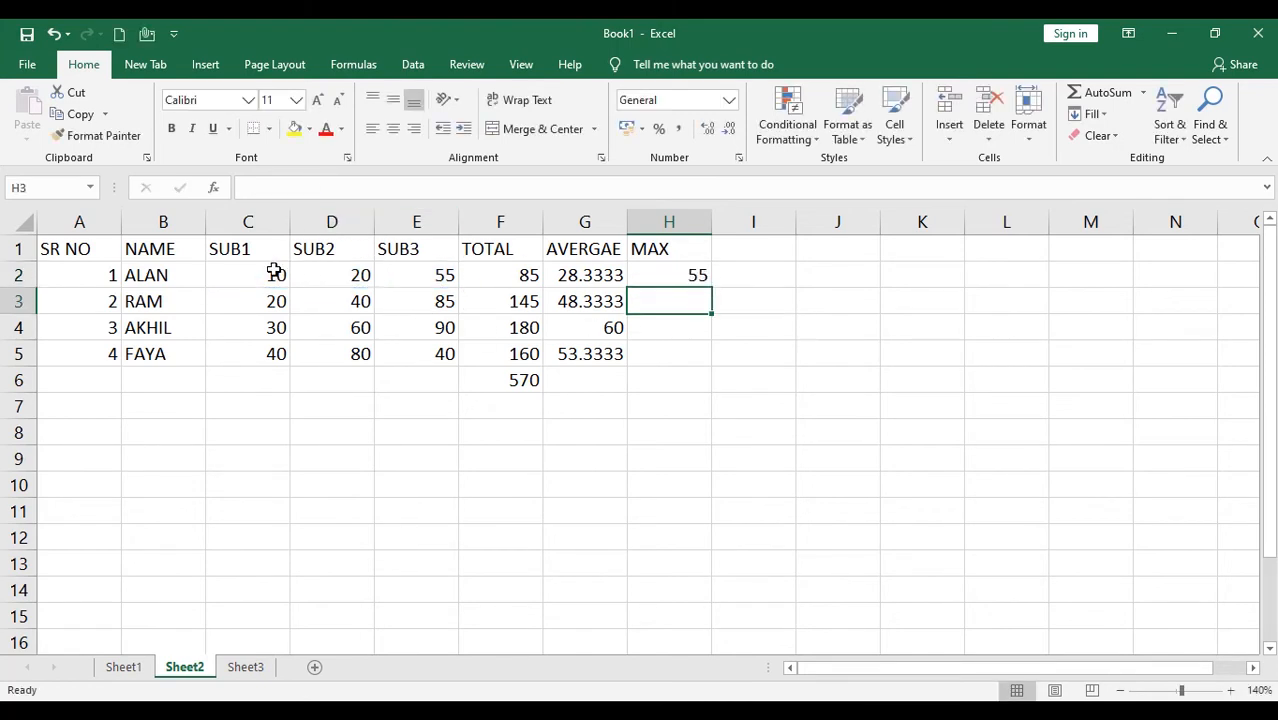
pyautogui.click(694, 270)
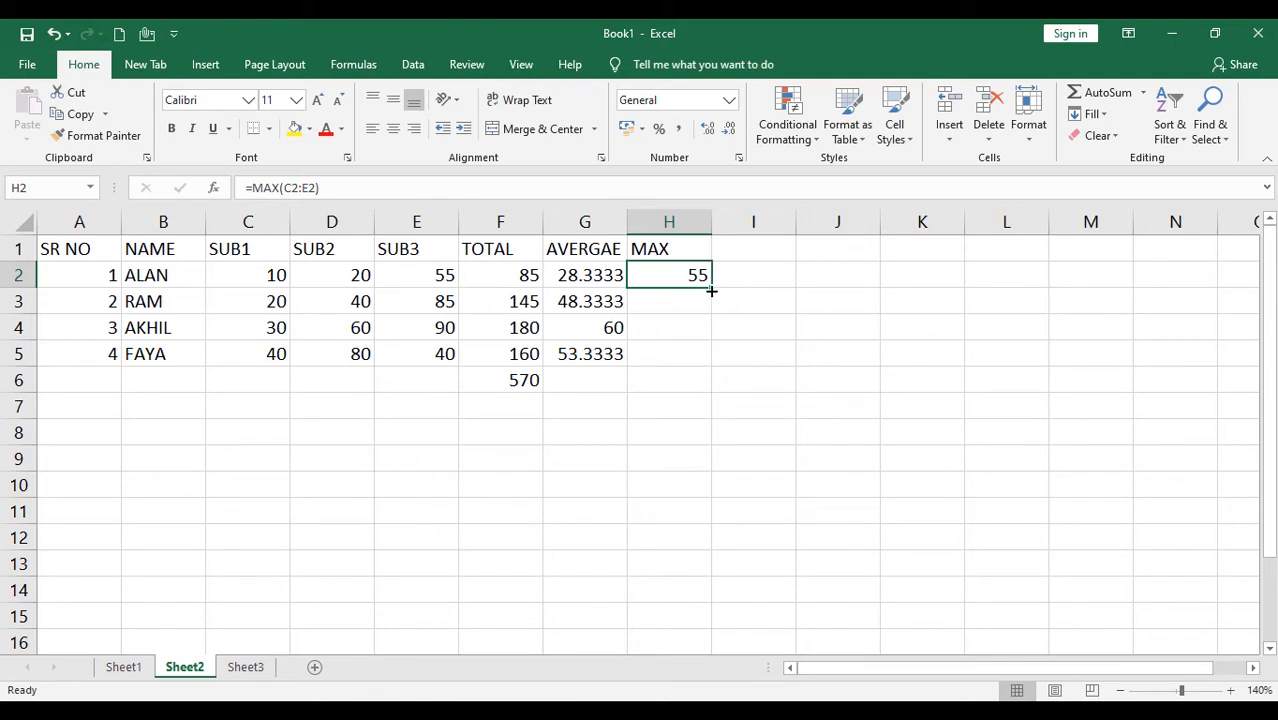
pyautogui.moveTo(711, 291); pyautogui.dragTo(709, 366)
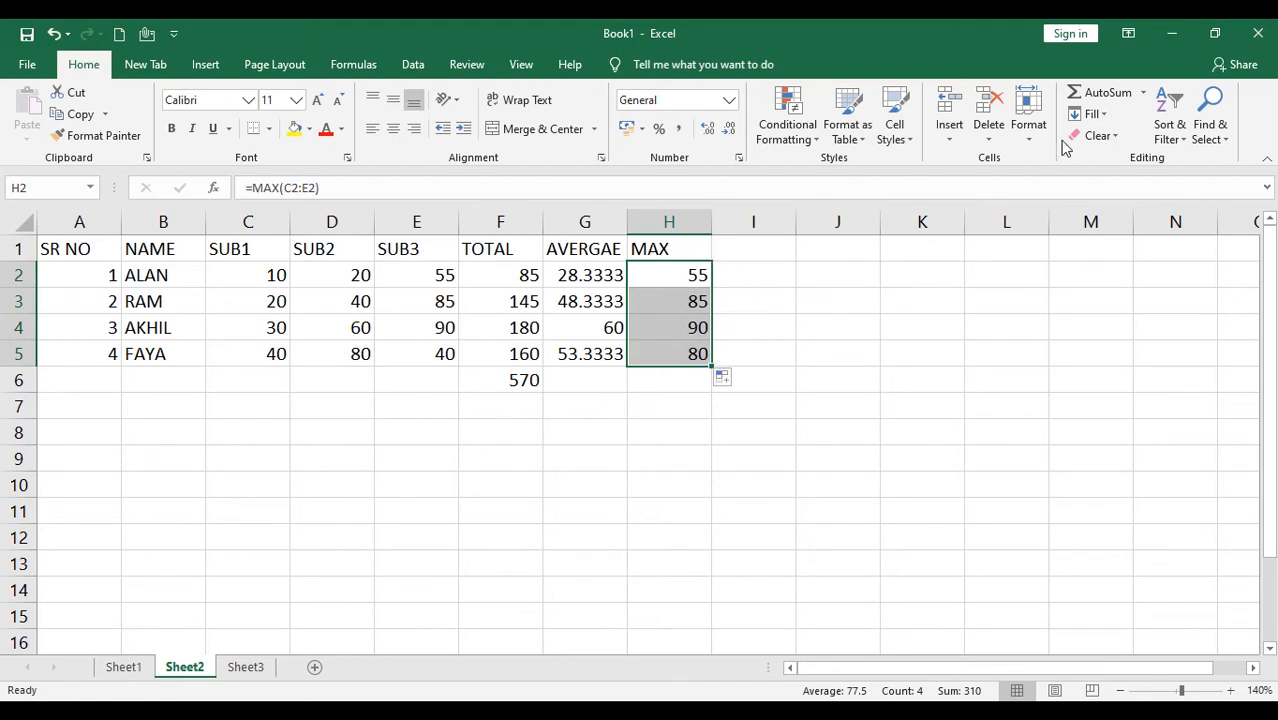
# Add a sum below the MAX column, undo it, and enter the column heading COUNT in cell I1
pyautogui.click(1121, 96)
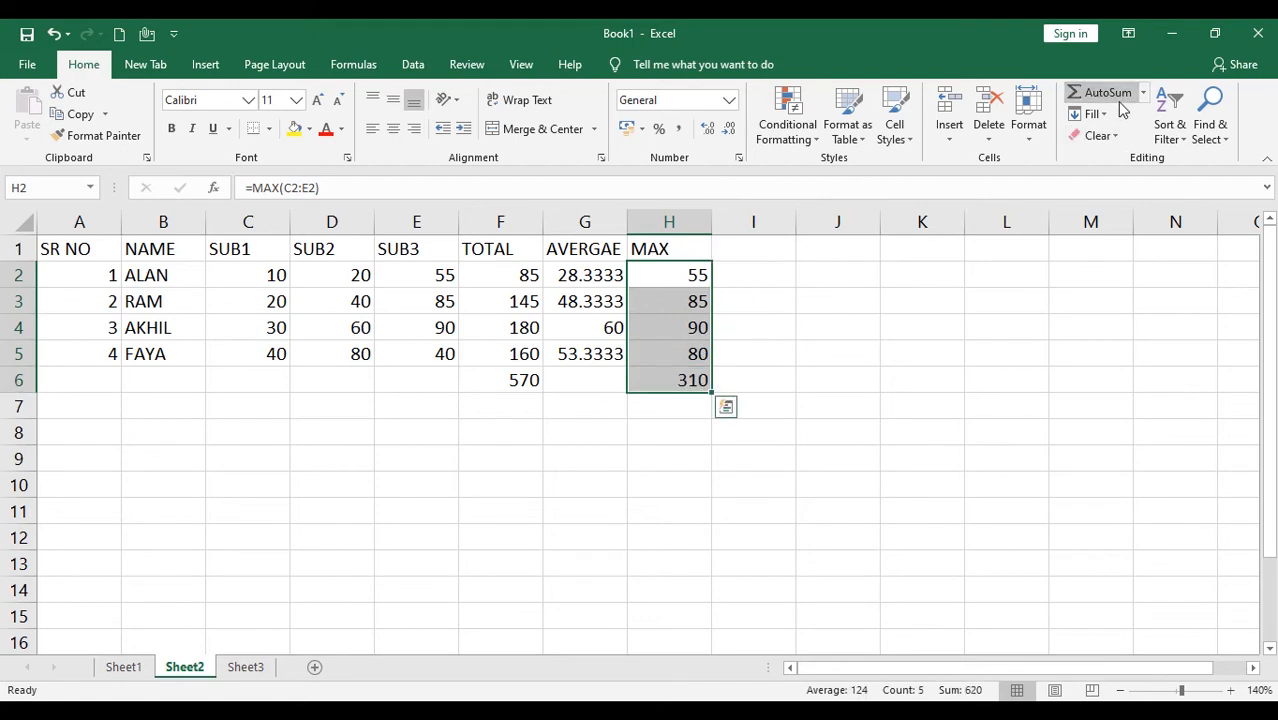
pyautogui.hotkey('ctrl', 'z')
pyautogui.click(1143, 92)
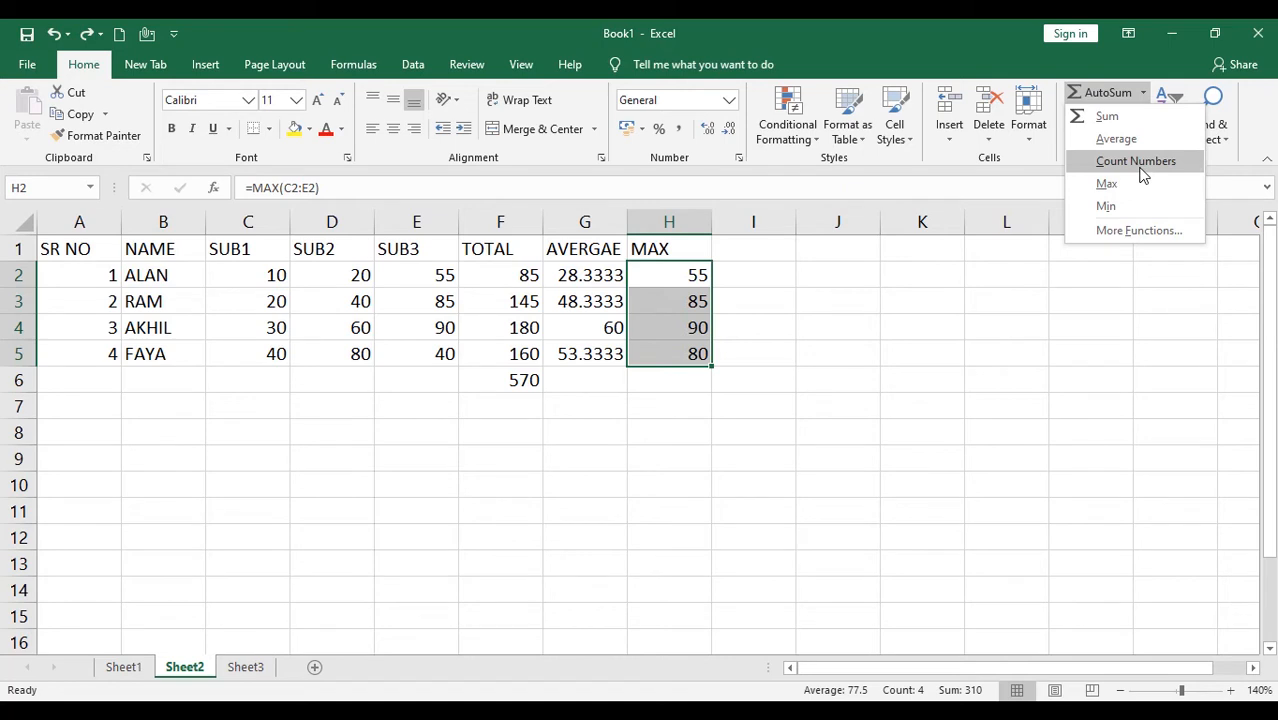
pyautogui.click(733, 256)
pyautogui.click(734, 253)
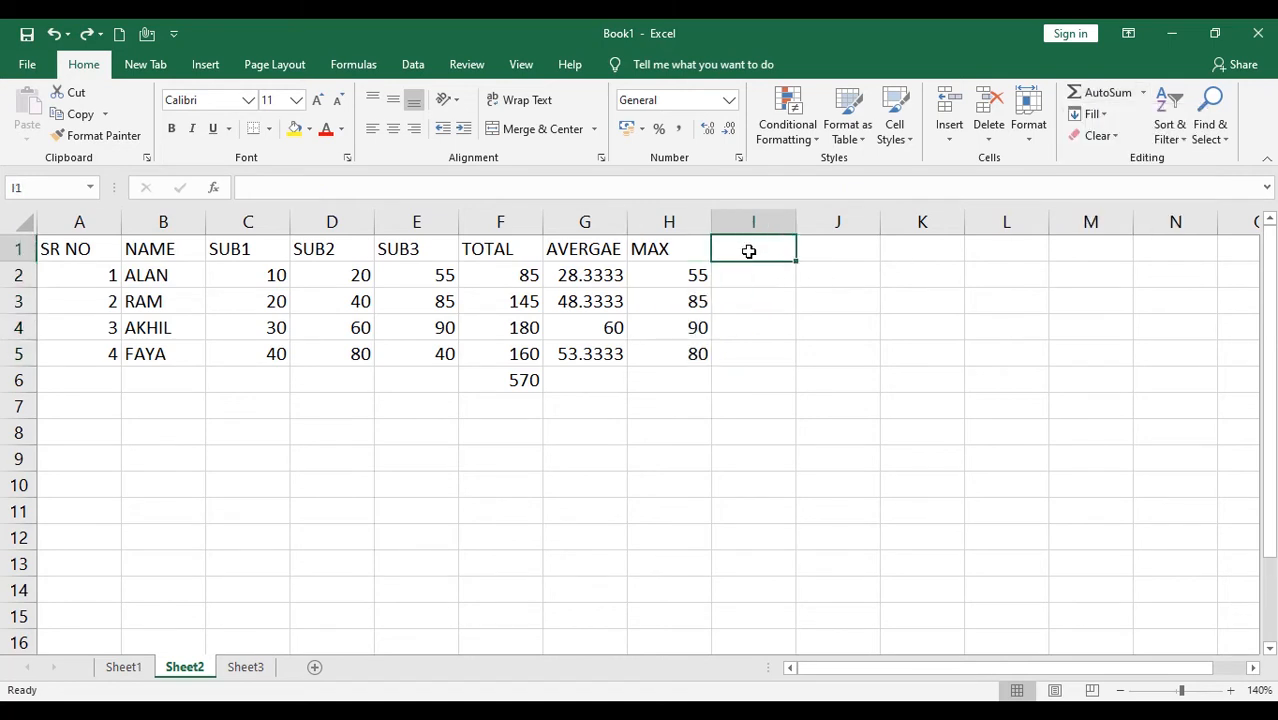
pyautogui.write('COUNT')
pyautogui.press('Return')
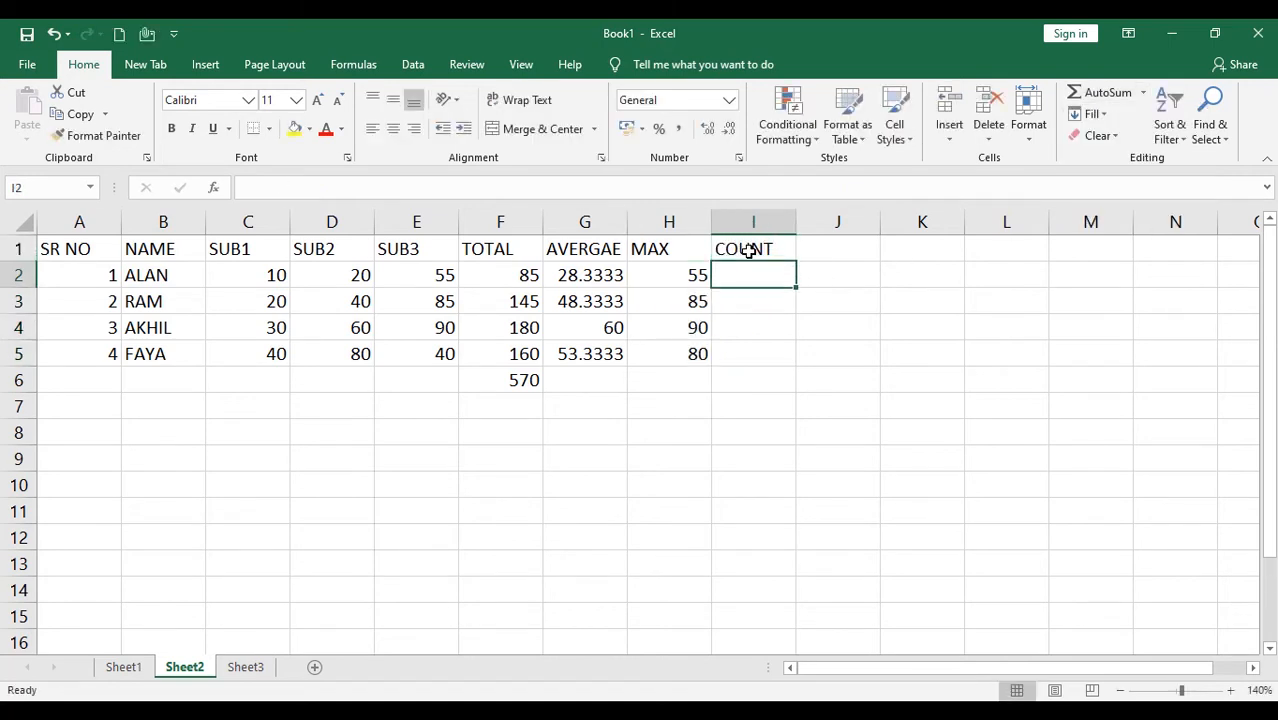
# Insert the Count Numbers function over C2:H2 in cell I2
pyautogui.click(1144, 92)
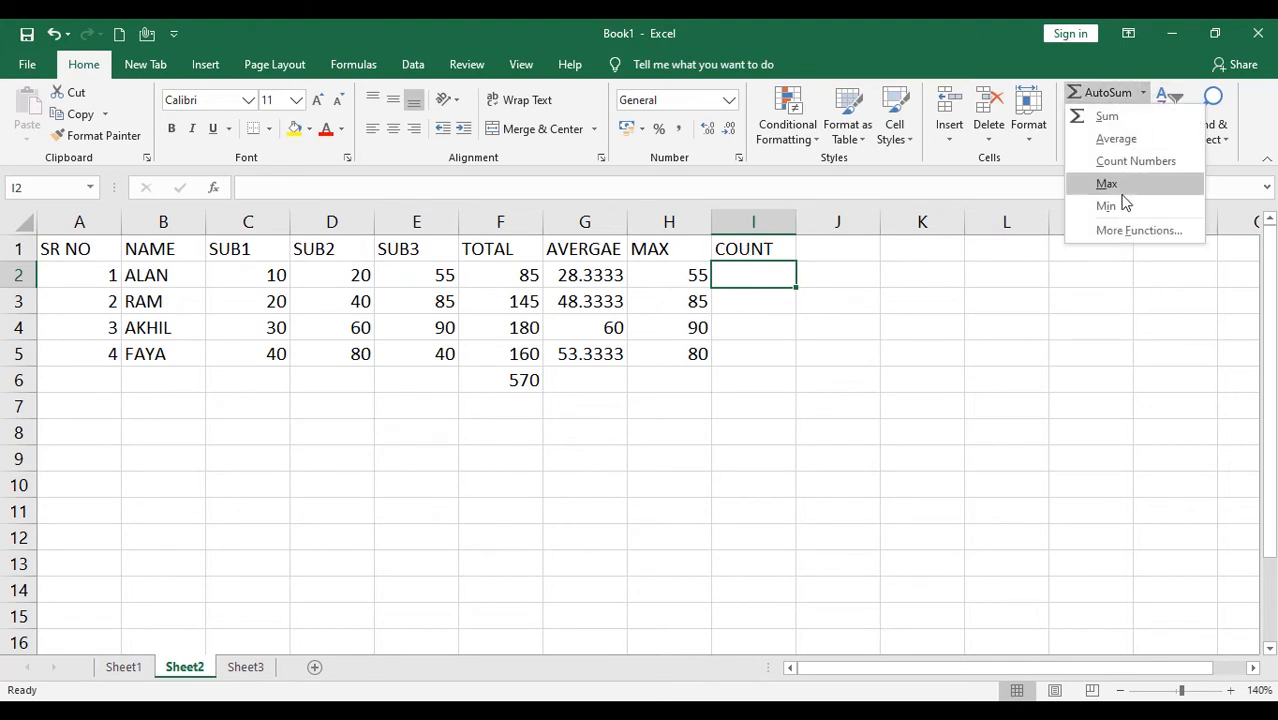
pyautogui.click(1135, 160)
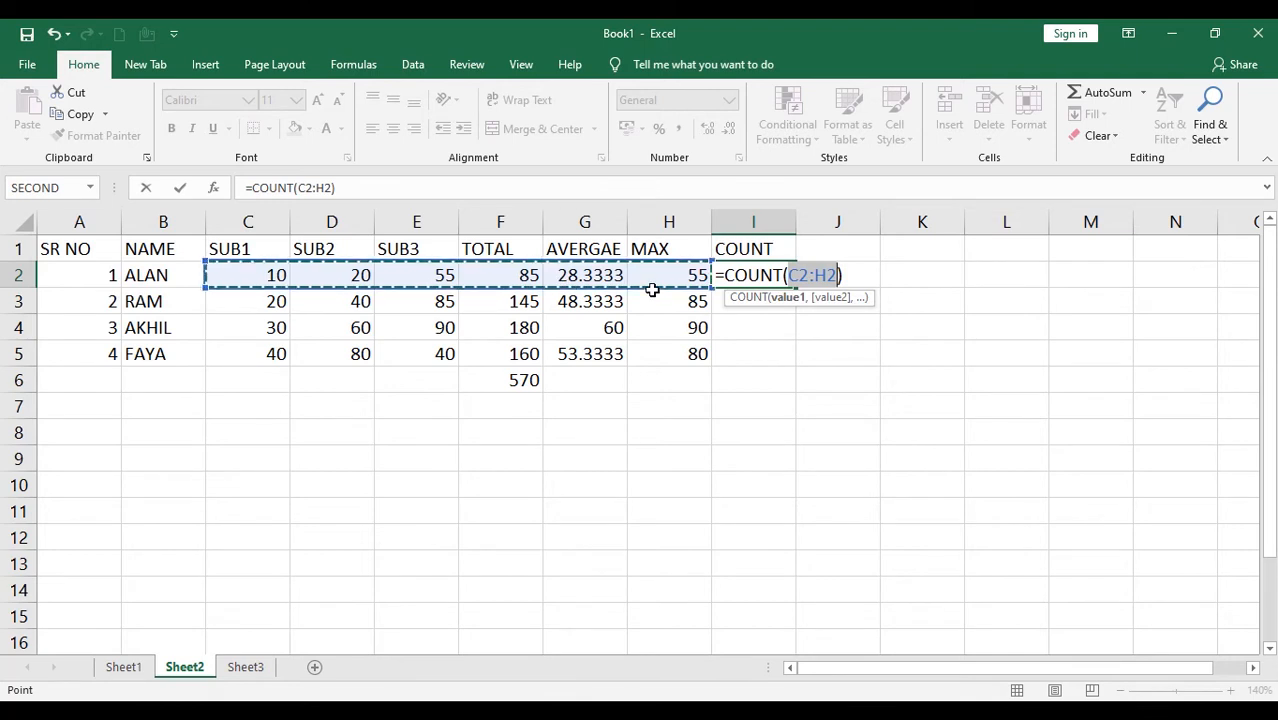
pyautogui.press('Return')
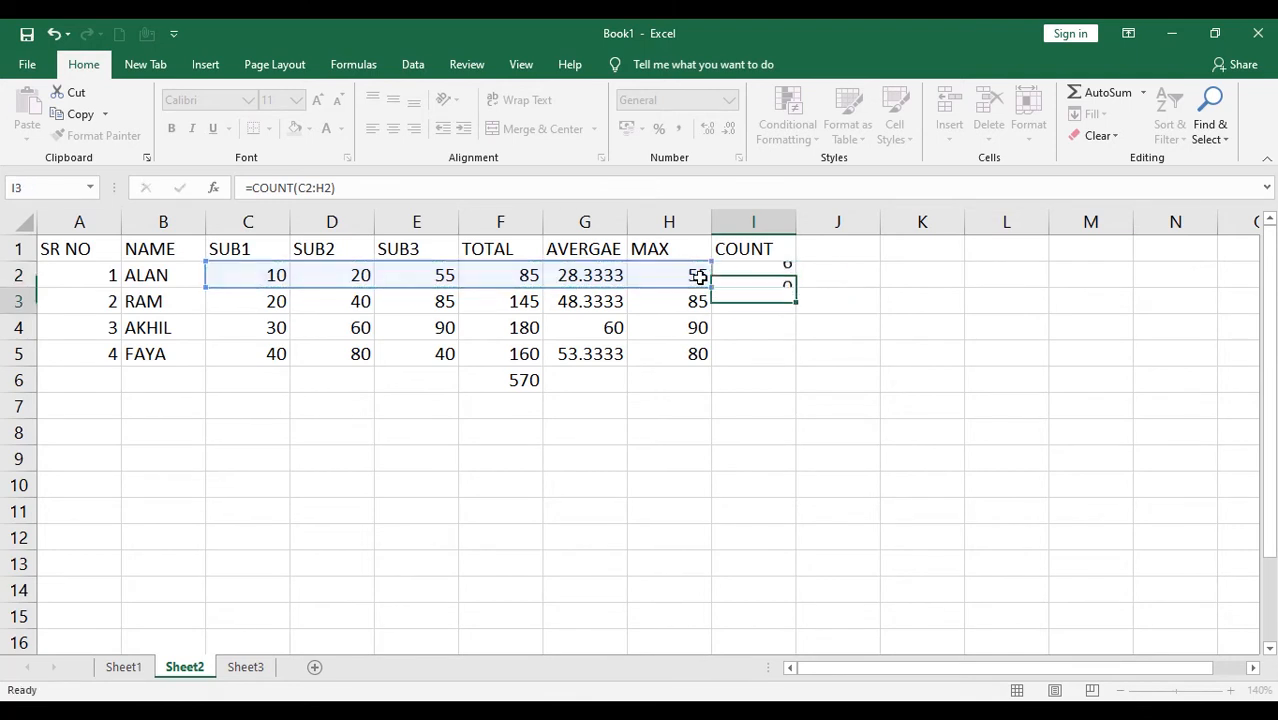
# Check the average, count and sum of C2:H2, C2:F2 and the subject marks in rows 2 to 4 by selecting each range
pyautogui.moveTo(235, 277); pyautogui.dragTo(675, 290)
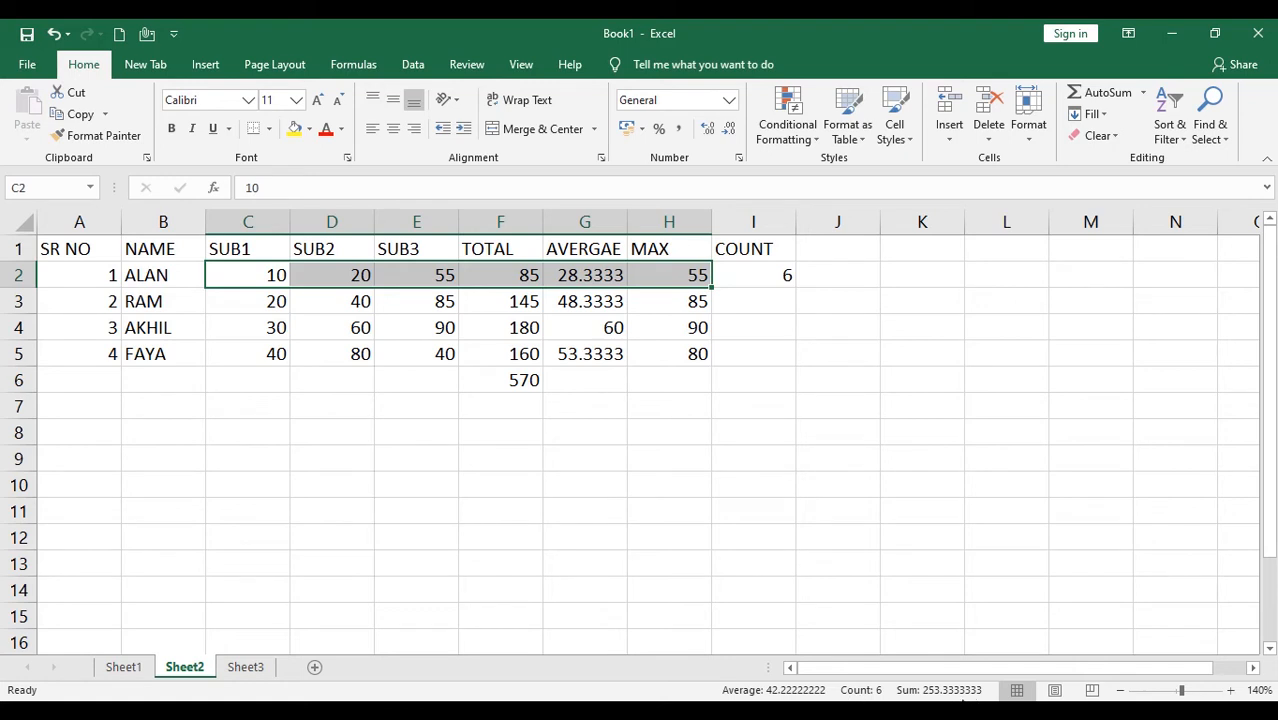
pyautogui.click(980, 536)
pyautogui.moveTo(240, 272); pyautogui.dragTo(484, 275)
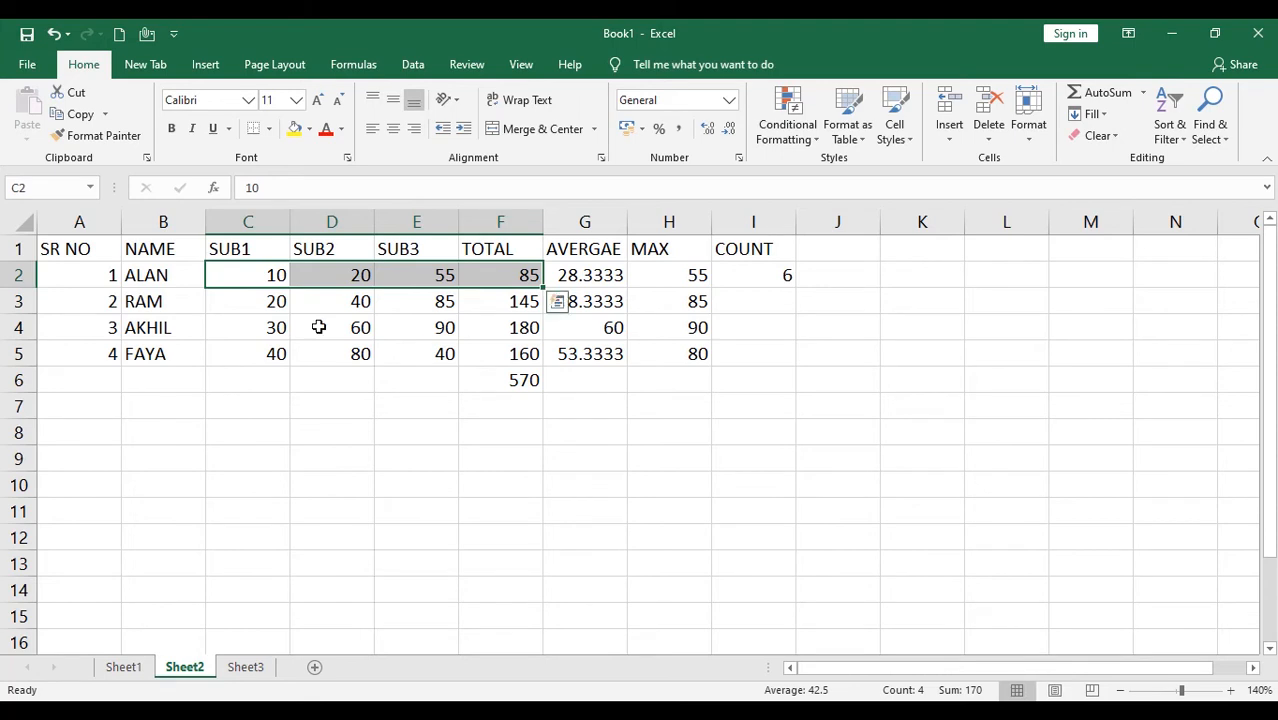
pyautogui.moveTo(234, 274); pyautogui.dragTo(420, 275)
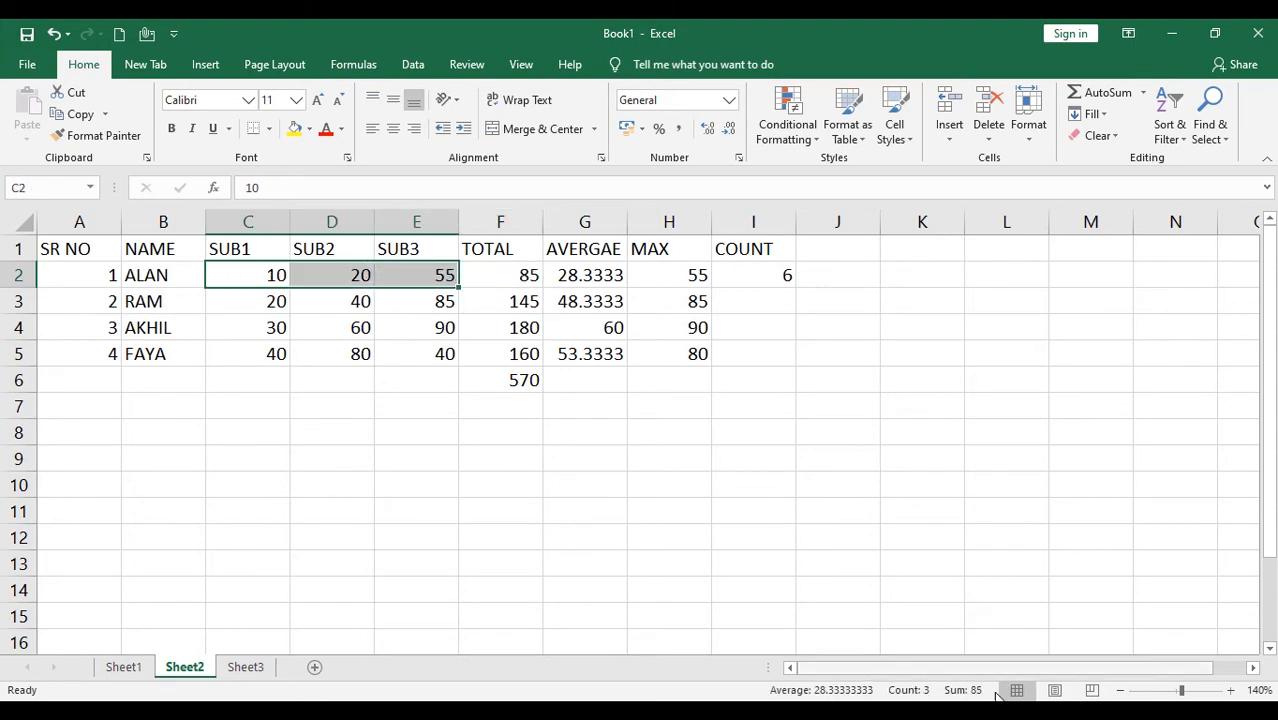
pyautogui.moveTo(236, 303); pyautogui.dragTo(405, 306)
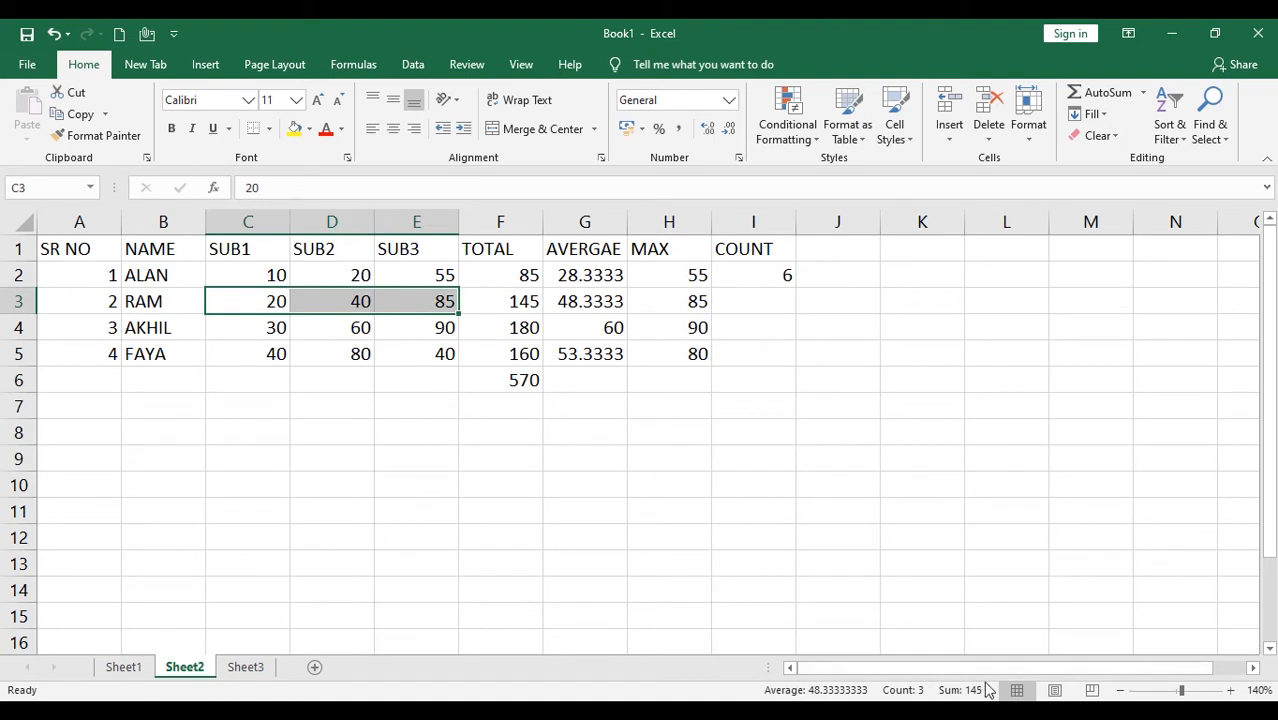
pyautogui.moveTo(237, 328); pyautogui.dragTo(428, 328)
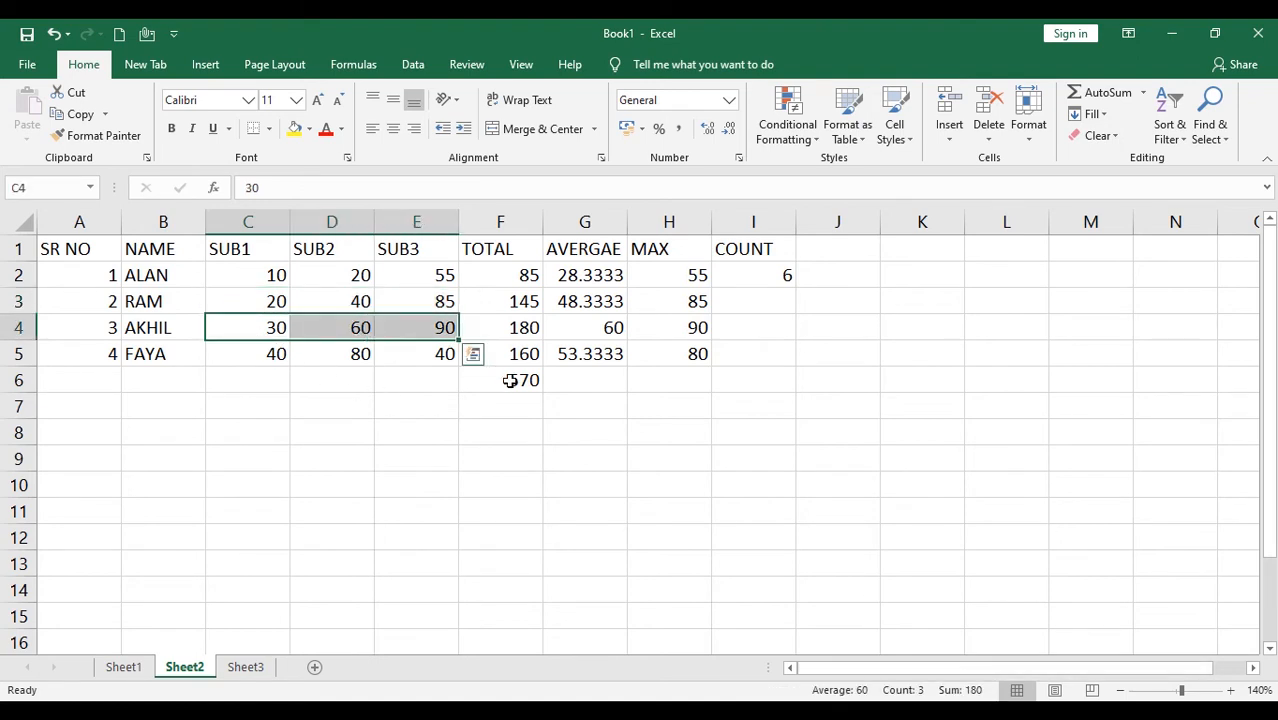
pyautogui.click(502, 378)
pyautogui.moveTo(282, 278); pyautogui.dragTo(422, 282)
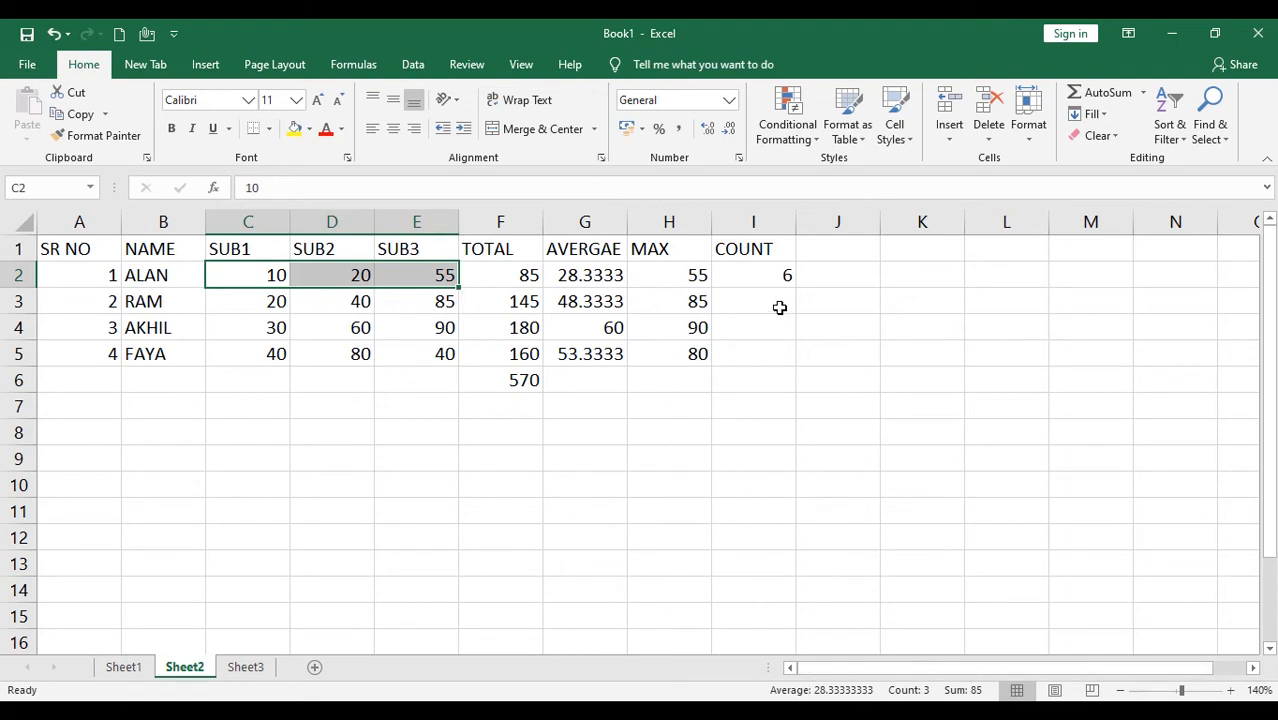
# Fill the COUNT formula from I2 down through I5
pyautogui.click(788, 275)
pyautogui.moveTo(796, 288); pyautogui.dragTo(789, 360)
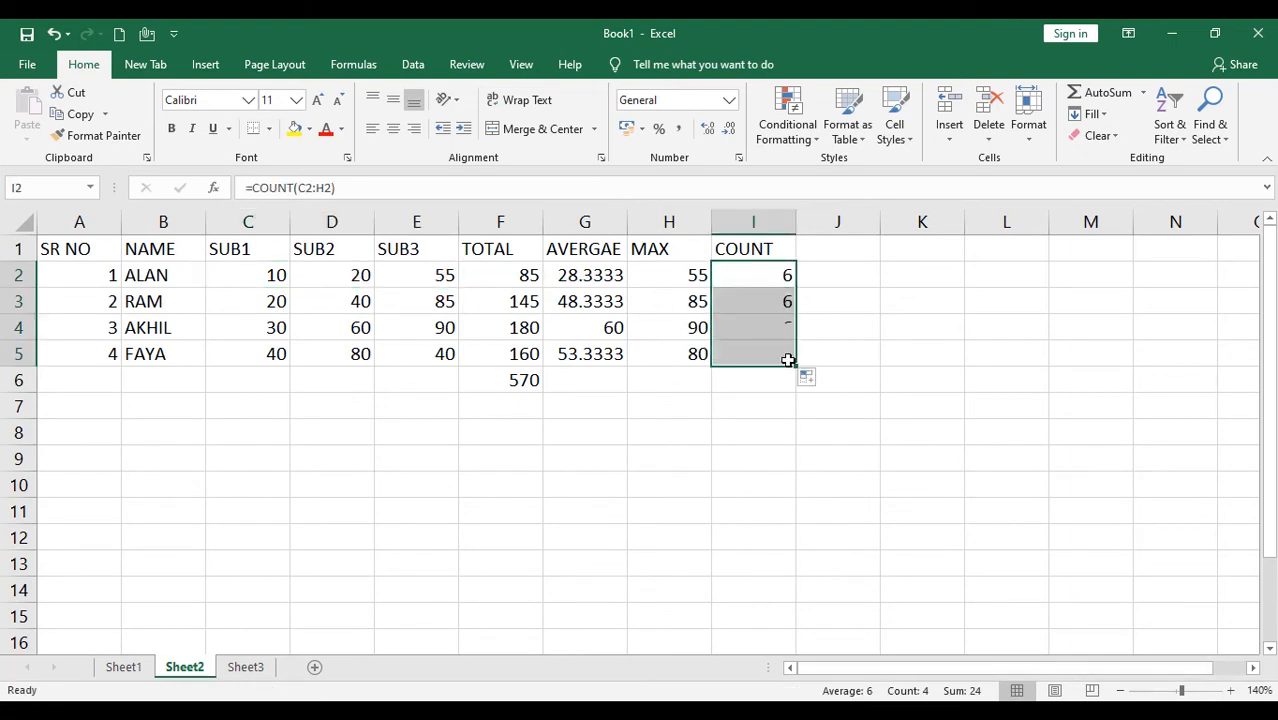
pyautogui.click(884, 360)
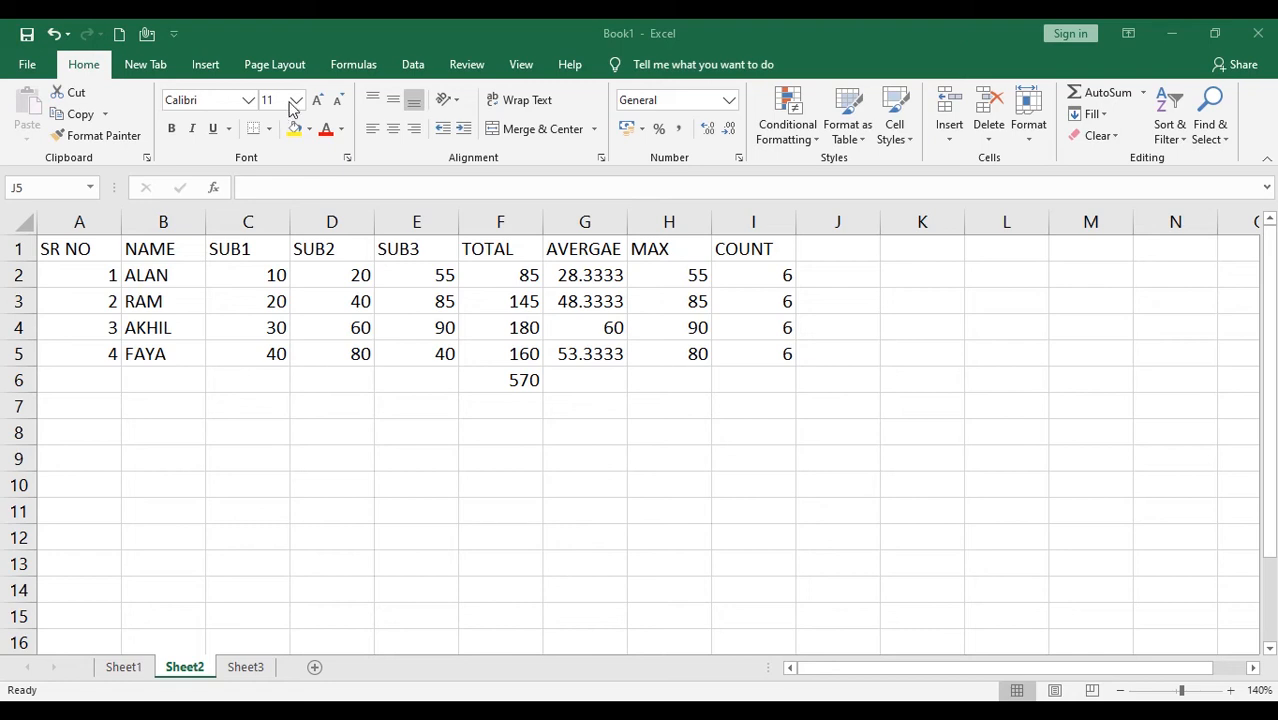
# Change the font of the entire header row 1 to Algerian
pyautogui.click(76, 258)
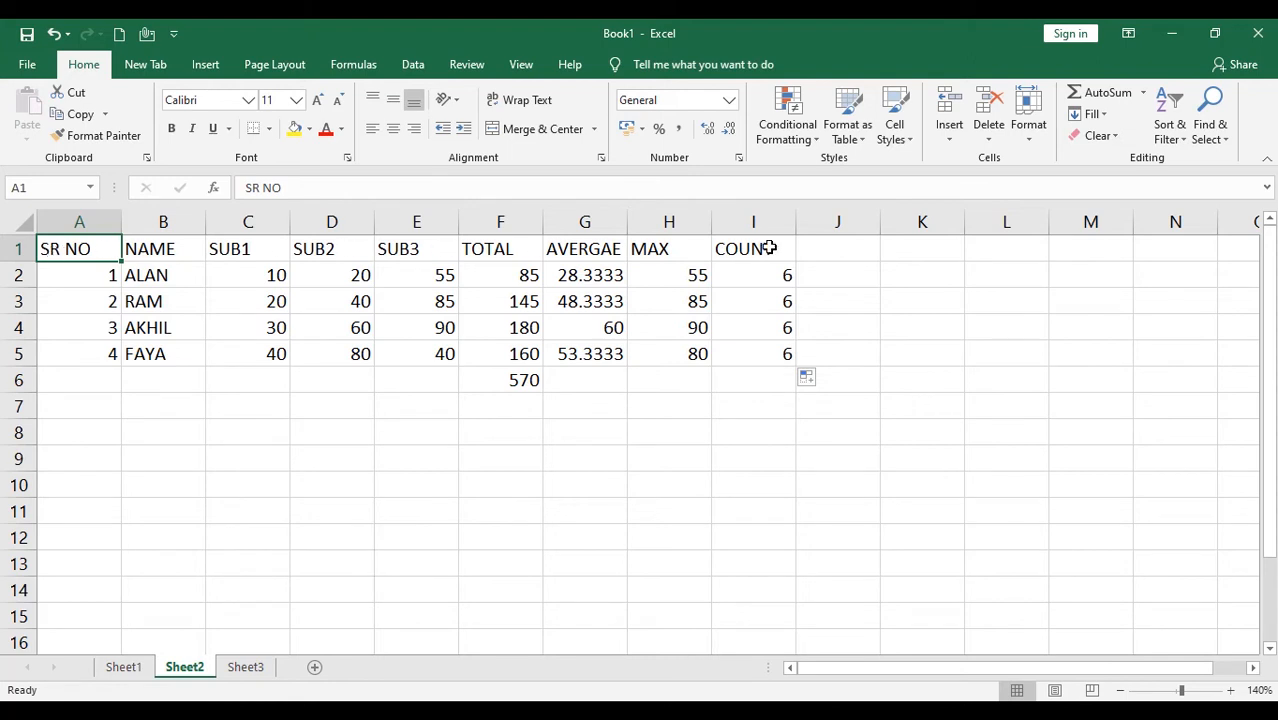
pyautogui.click(5, 250)
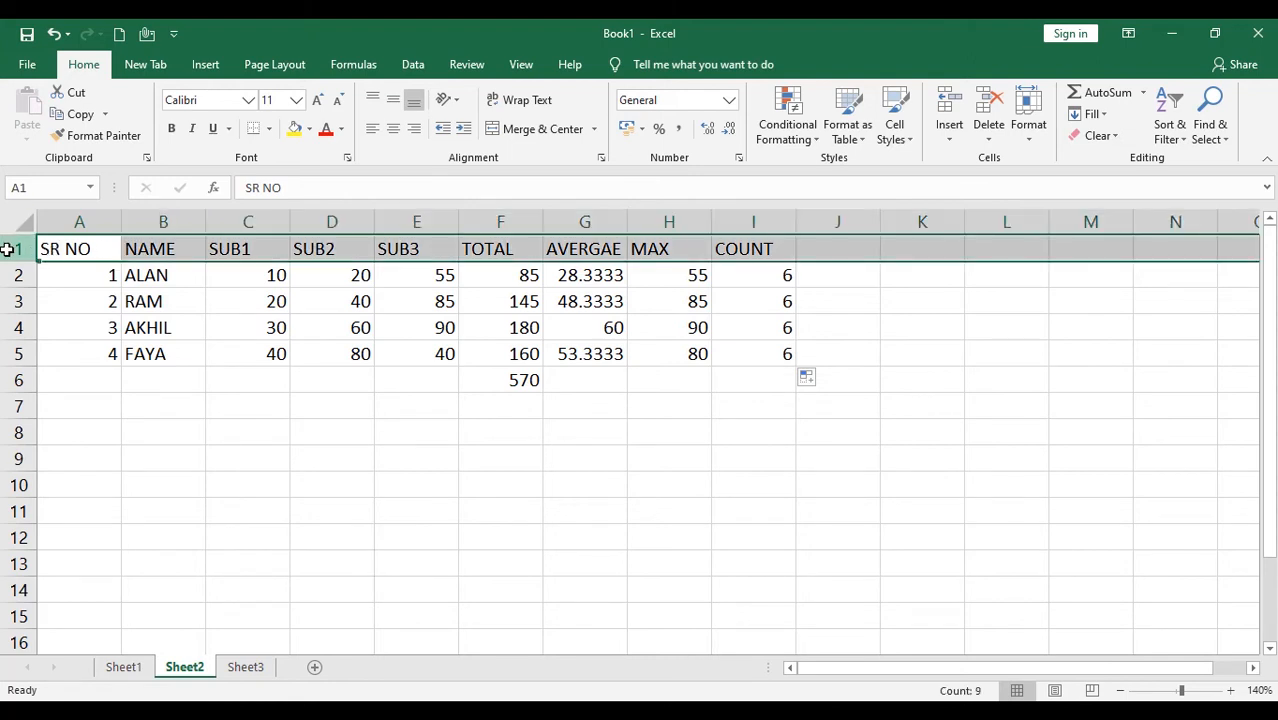
pyautogui.click(249, 101)
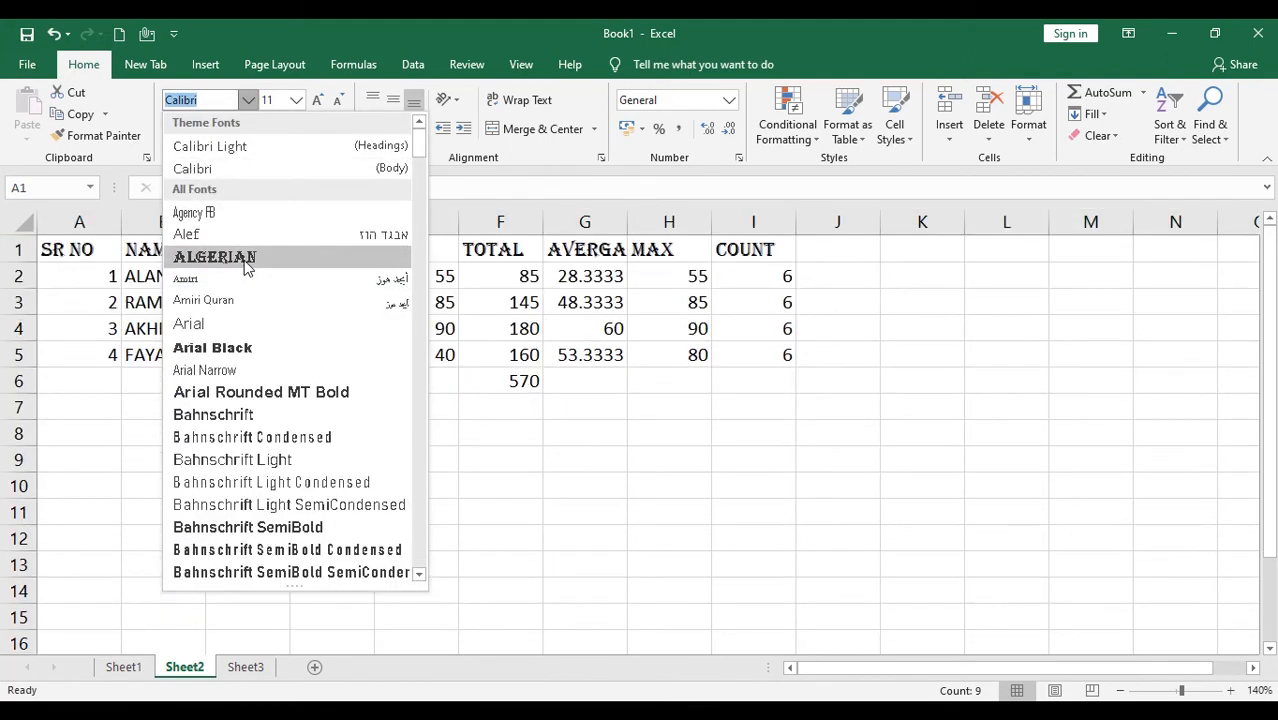
pyautogui.click(245, 262)
pyautogui.click(588, 436)
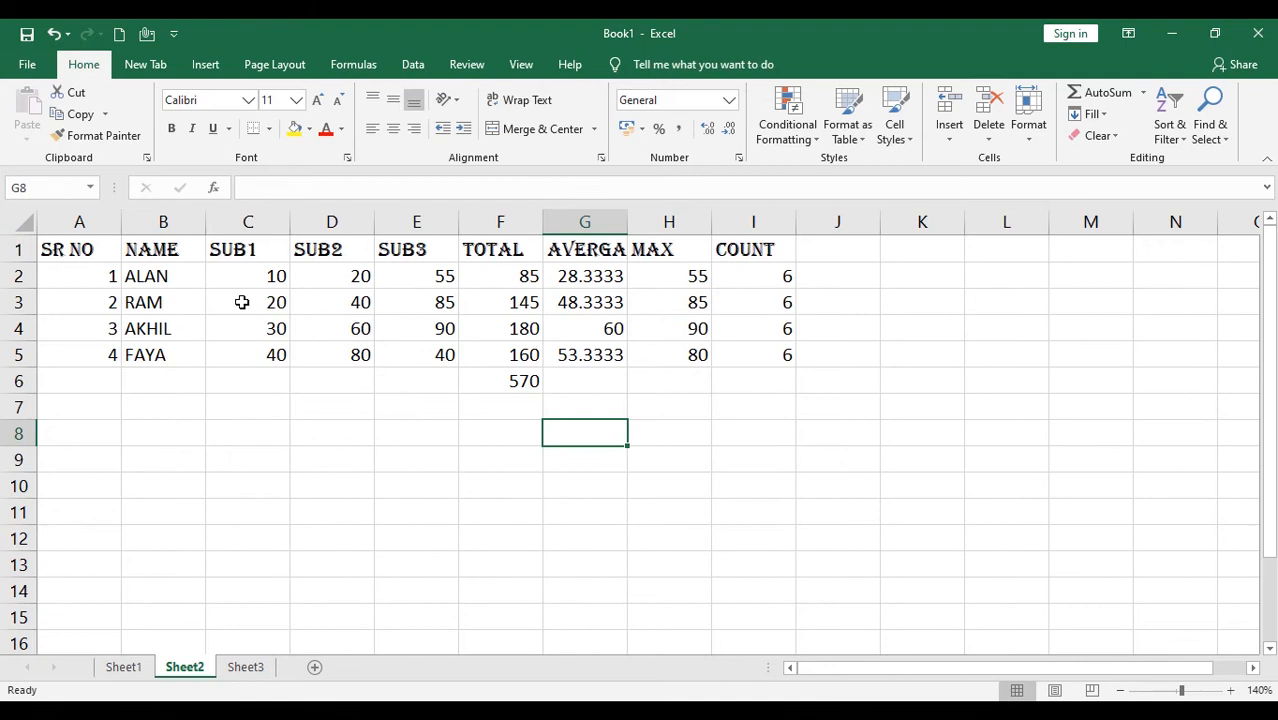
# Set the font size of the entire header row 1 to 18
pyautogui.click(80, 252)
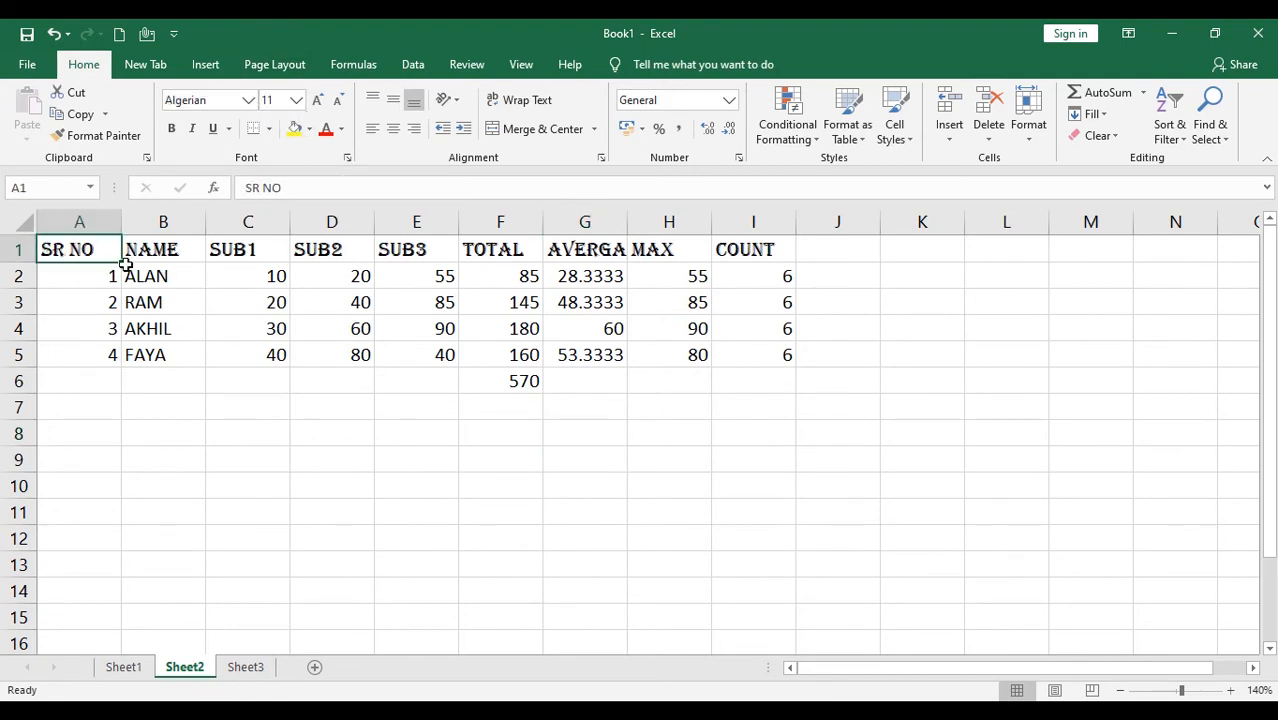
pyautogui.click(19, 252)
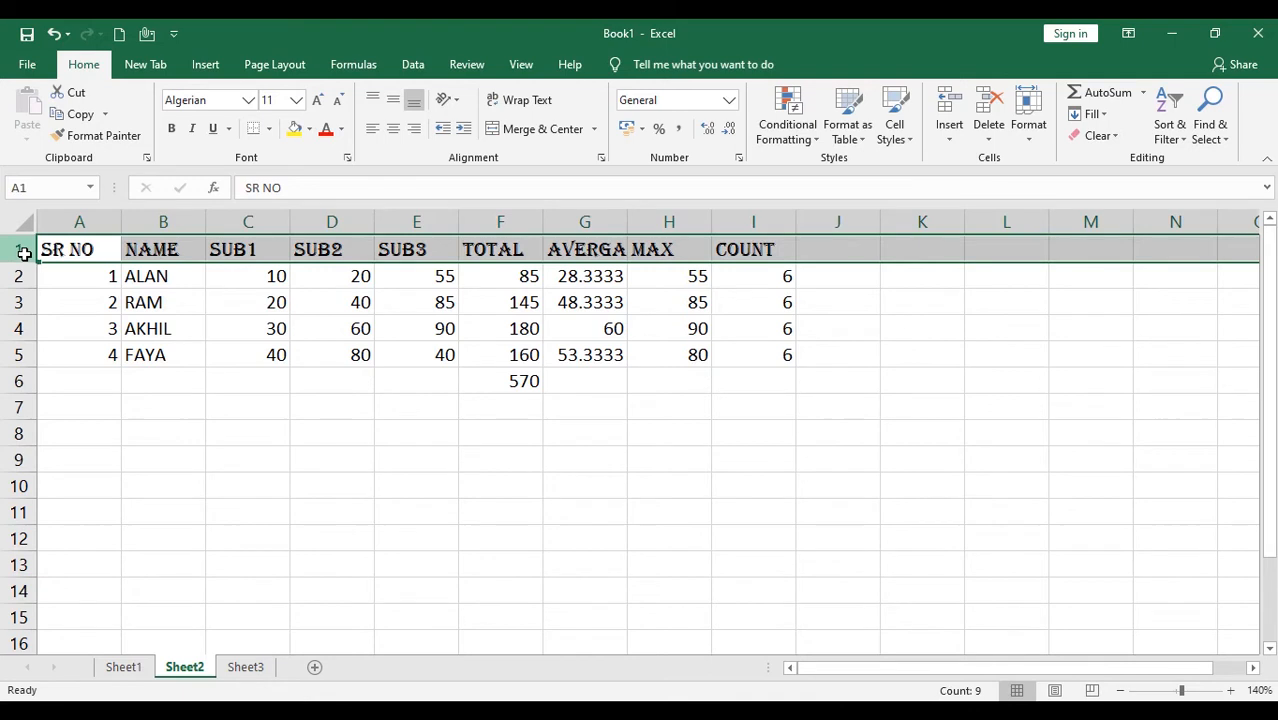
pyautogui.click(297, 101)
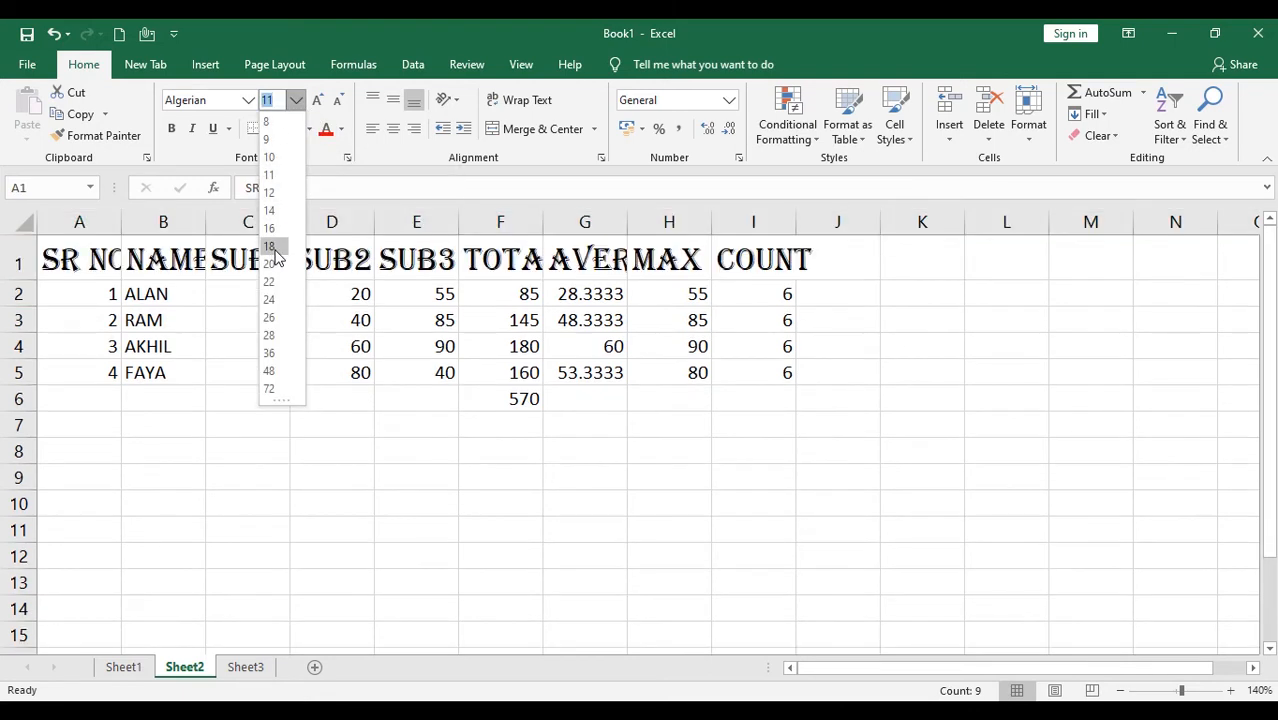
pyautogui.click(270, 247)
pyautogui.click(716, 418)
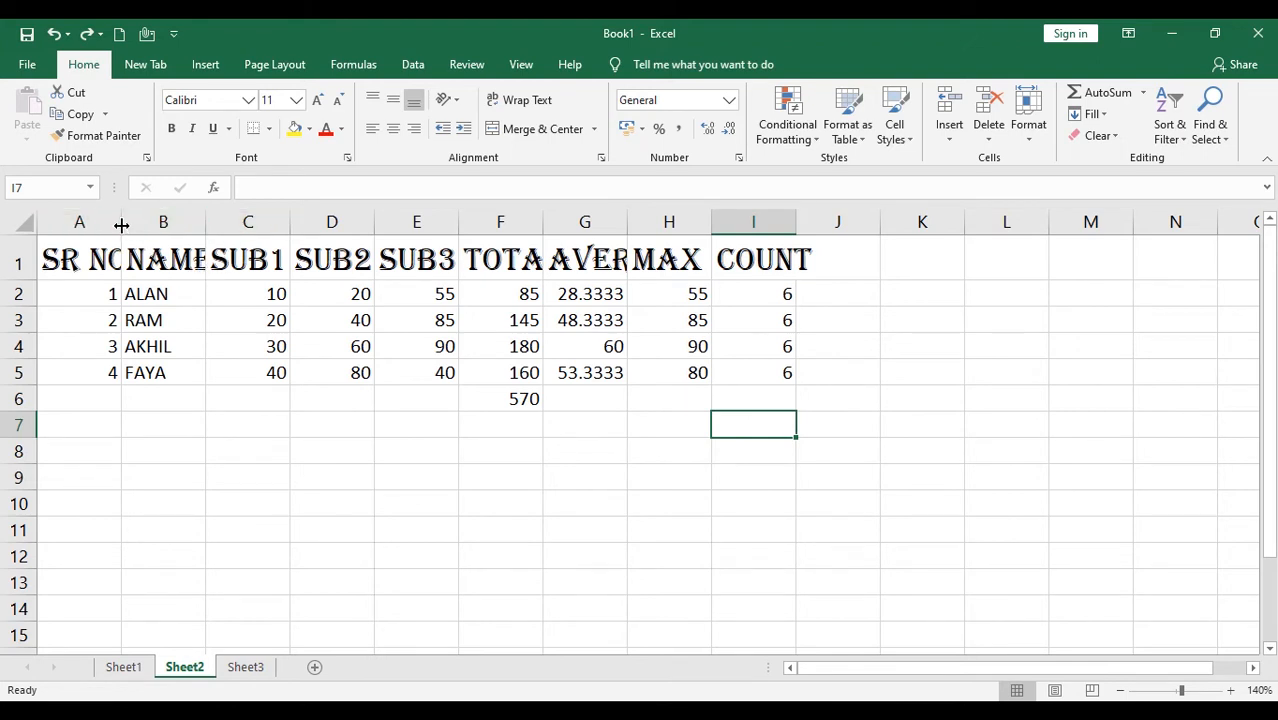
# Widen columns A and B to show their headings, and autofit the AVERGAE, COUNT and TOTAL columns
pyautogui.moveTo(121, 225); pyautogui.dragTo(135, 225)
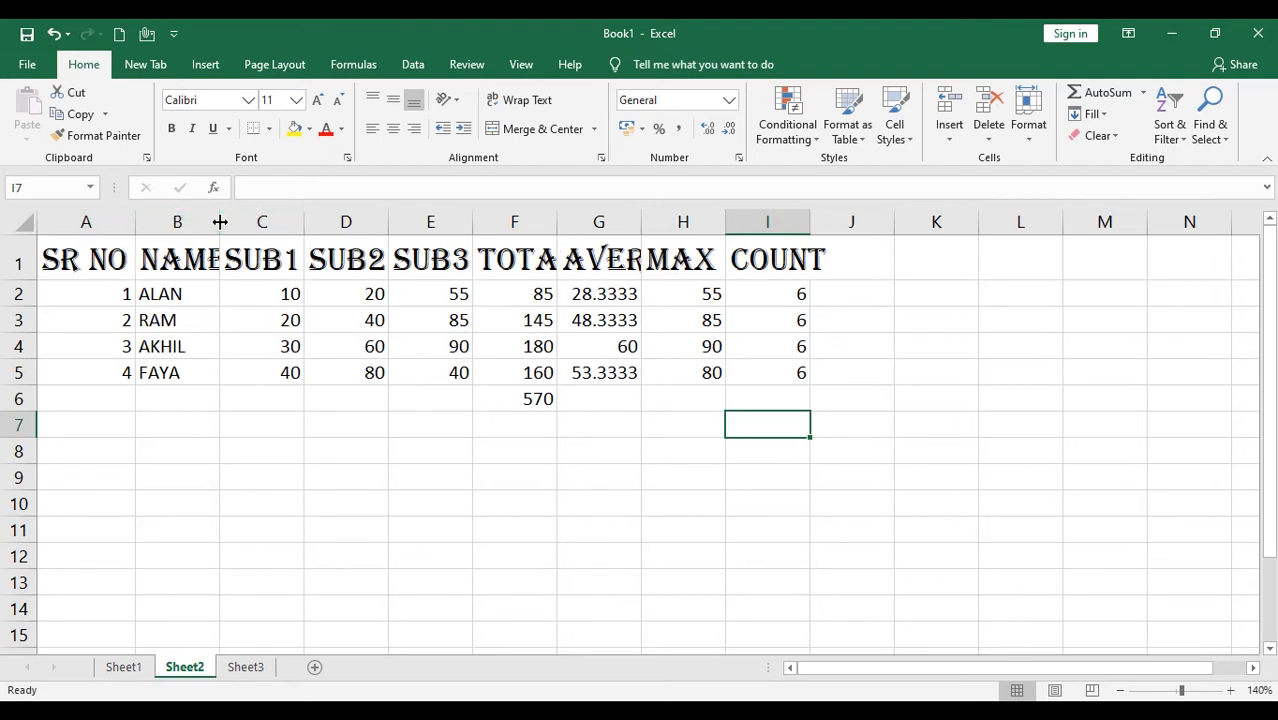
pyautogui.moveTo(219, 222); pyautogui.dragTo(234, 222)
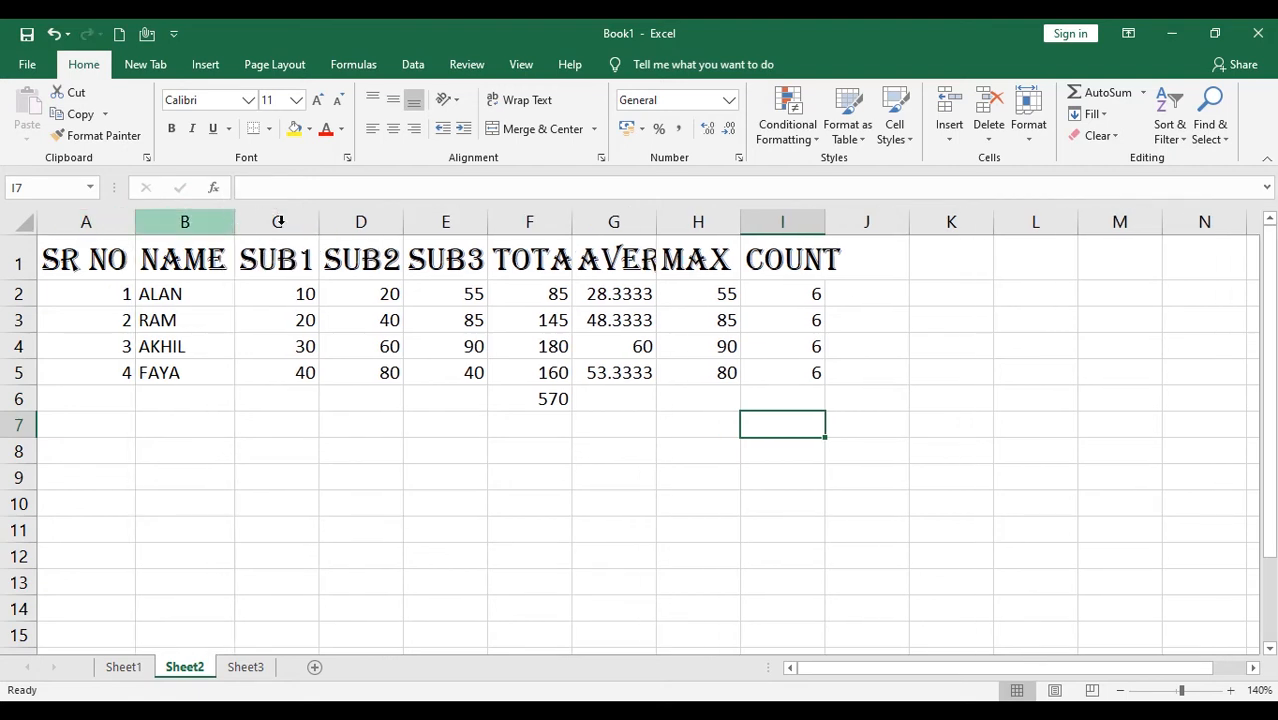
pyautogui.doubleClick(655, 222)
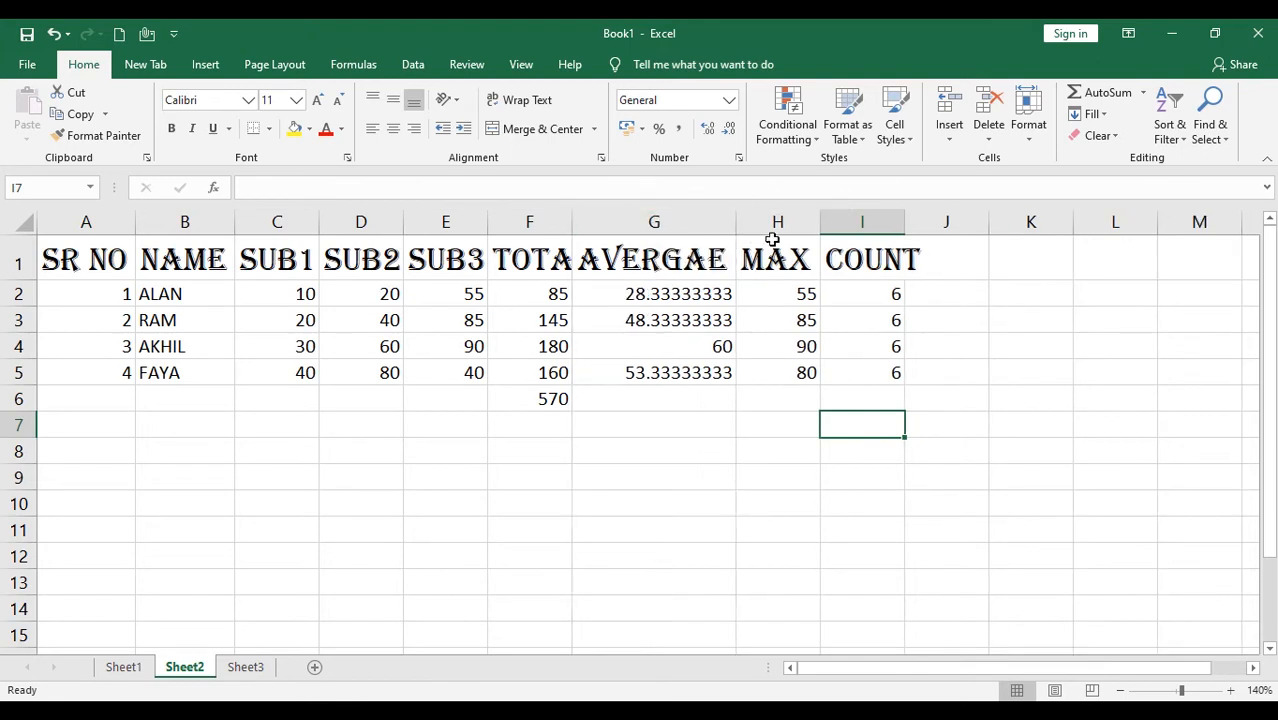
pyautogui.doubleClick(905, 223)
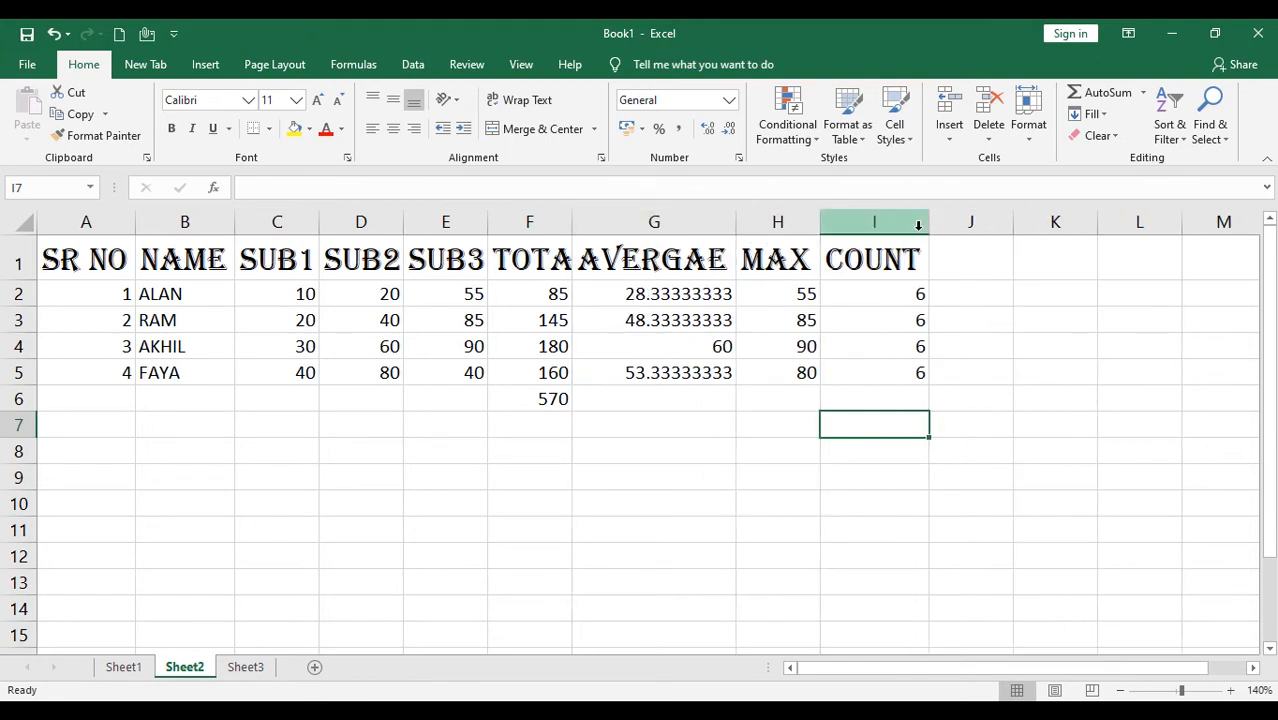
pyautogui.doubleClick(573, 229)
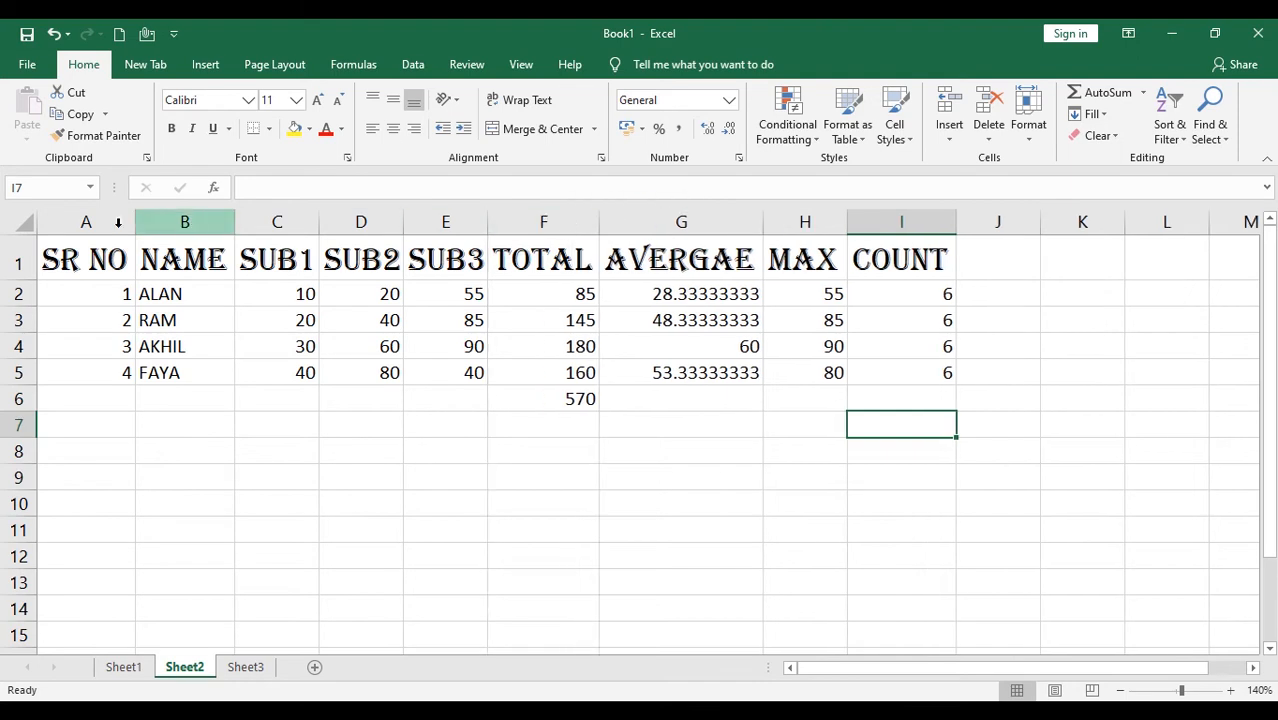
# Undo the individual width changes on columns A, B, F, G and I
pyautogui.hotkey('ctrl', 'z')
pyautogui.hotkey('ctrl', 'z')
pyautogui.hotkey('ctrl', 'z')
pyautogui.hotkey('ctrl', 'z')
pyautogui.hotkey('ctrl', 'z')
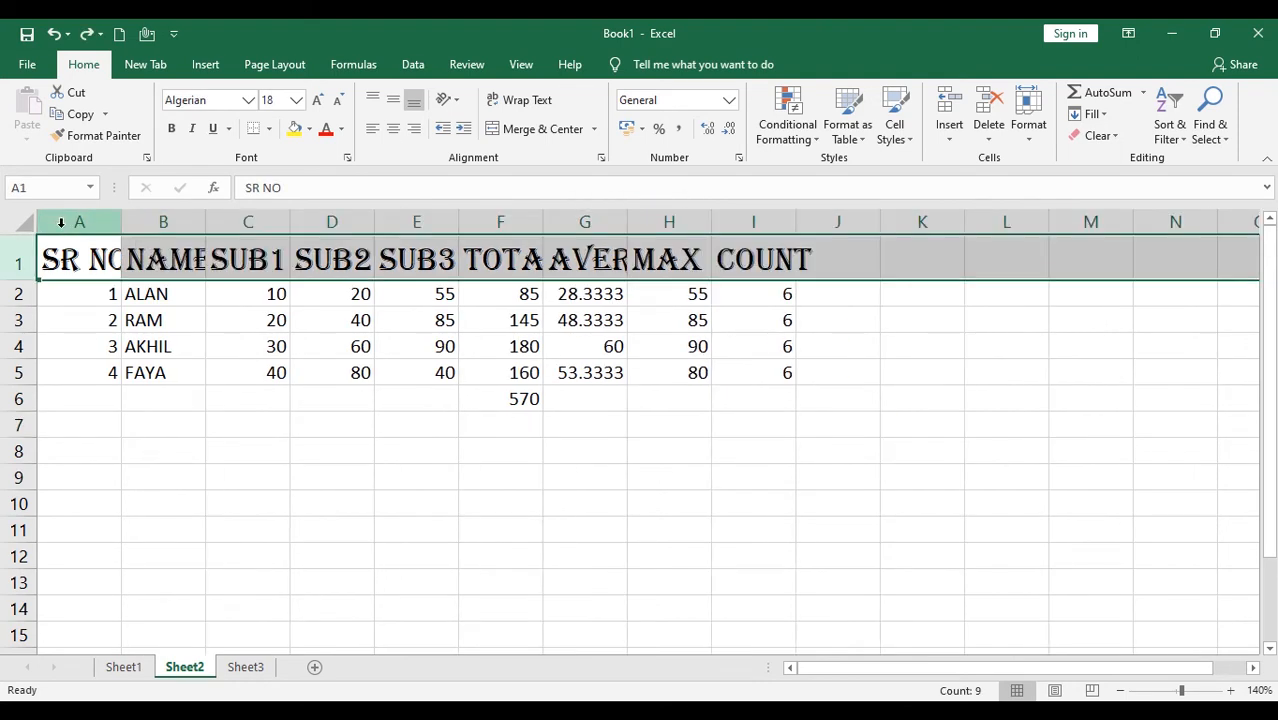
# Select the whole sheet and autofit all column widths to their contents at once
pyautogui.click(20, 220)
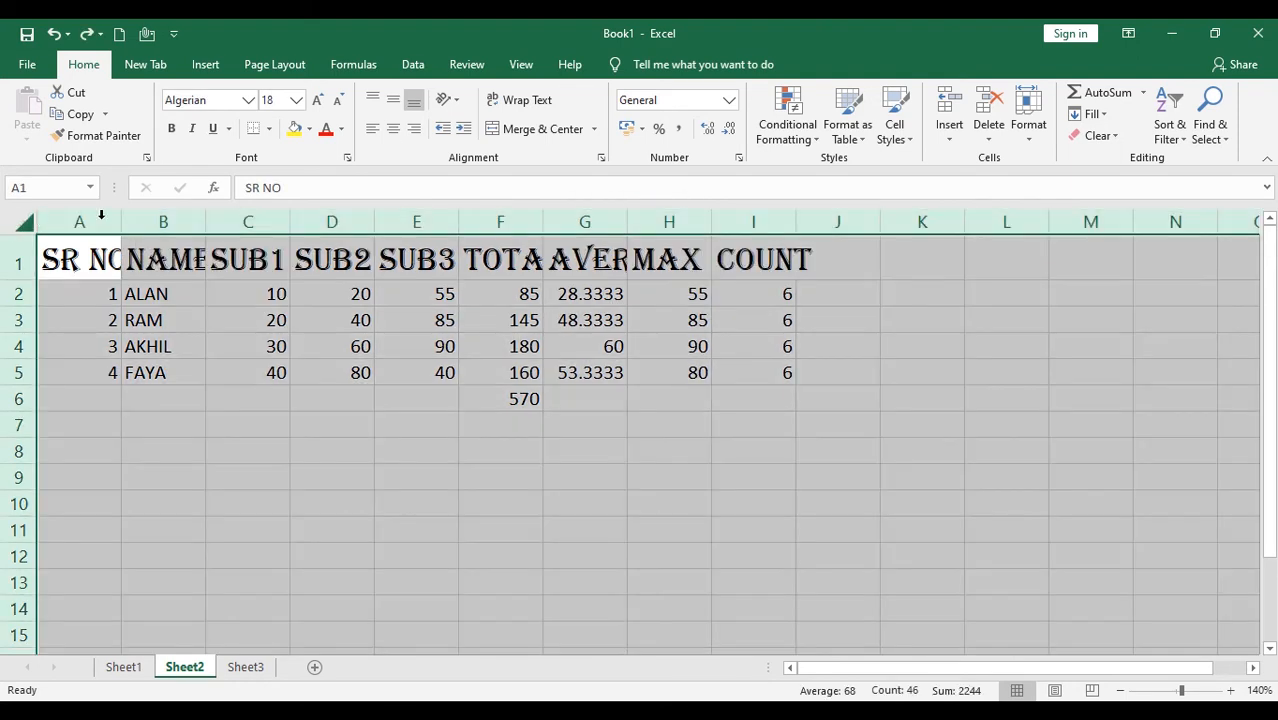
pyautogui.doubleClick(205, 224)
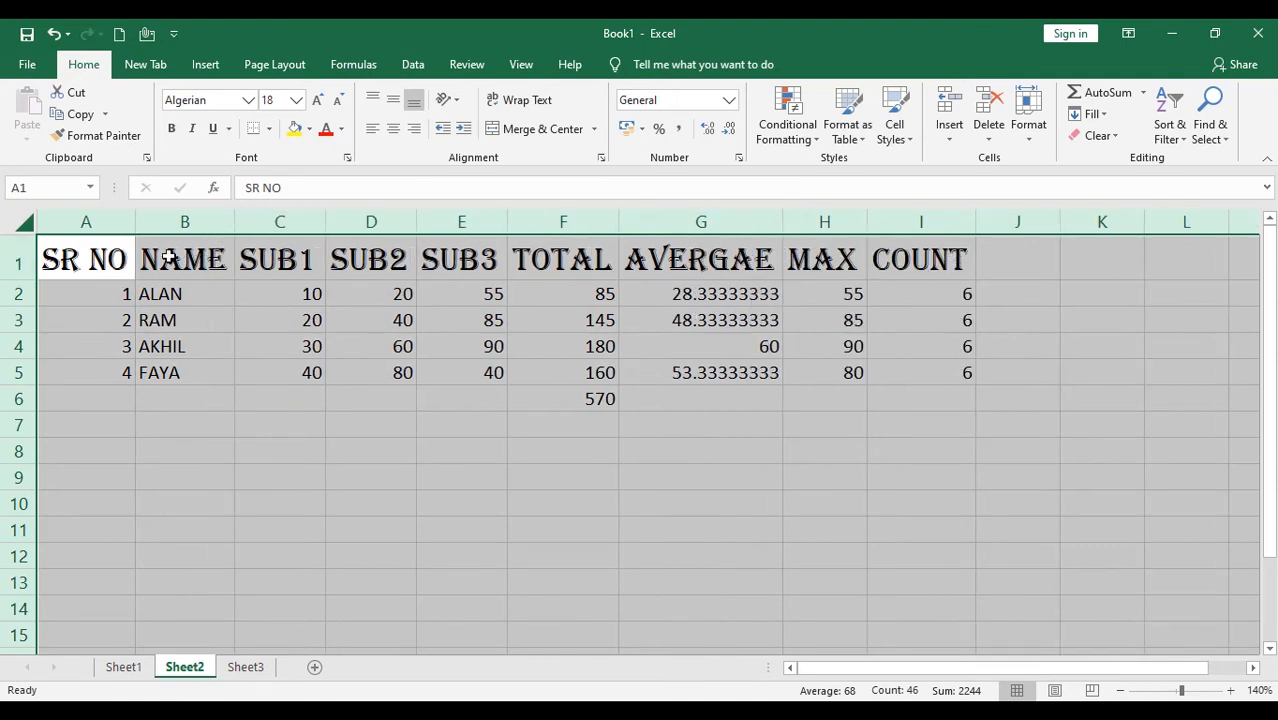
pyautogui.click(188, 414)
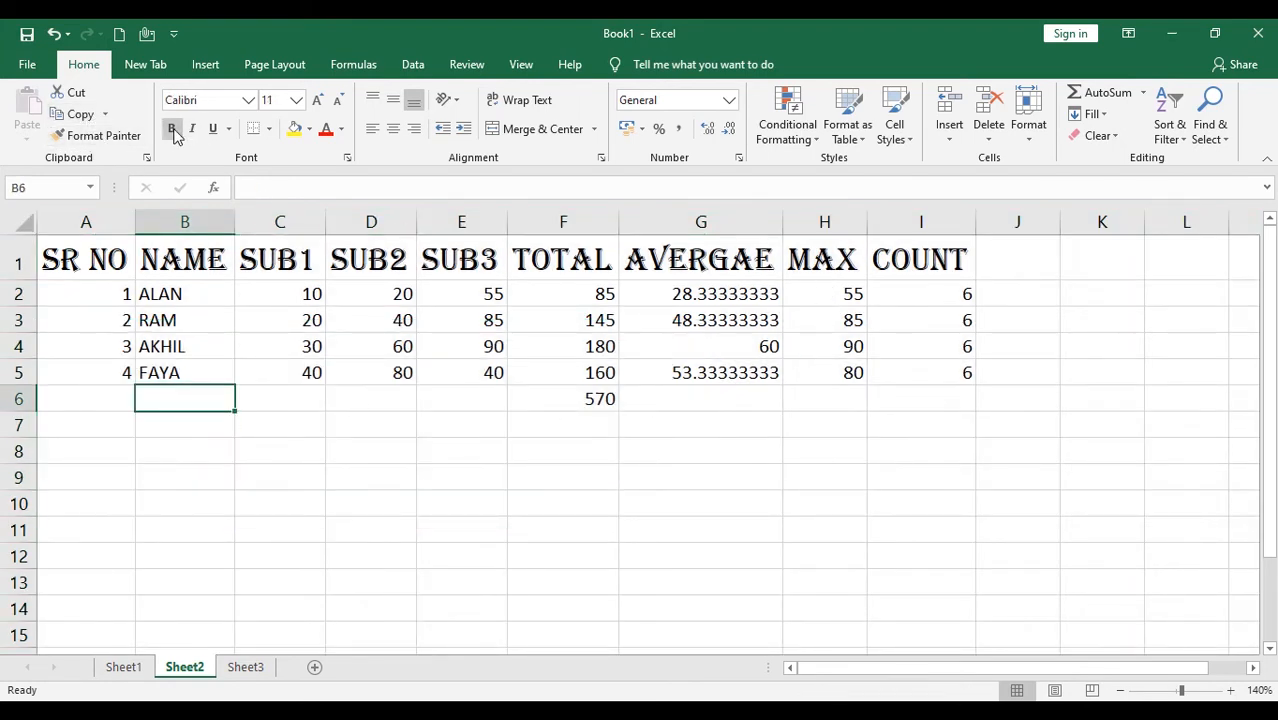
# Try bold and italic formatting on the name in cell B2, switching each one off again
pyautogui.click(74, 266)
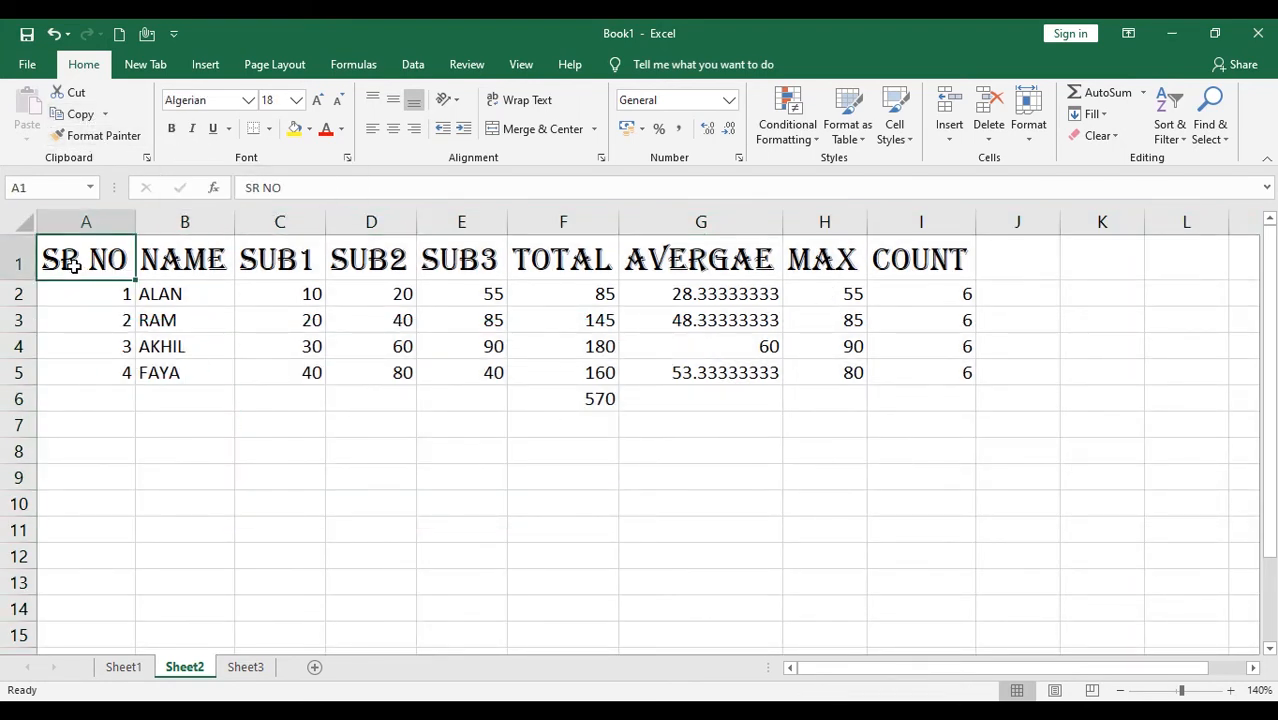
pyautogui.click(176, 289)
pyautogui.click(175, 130)
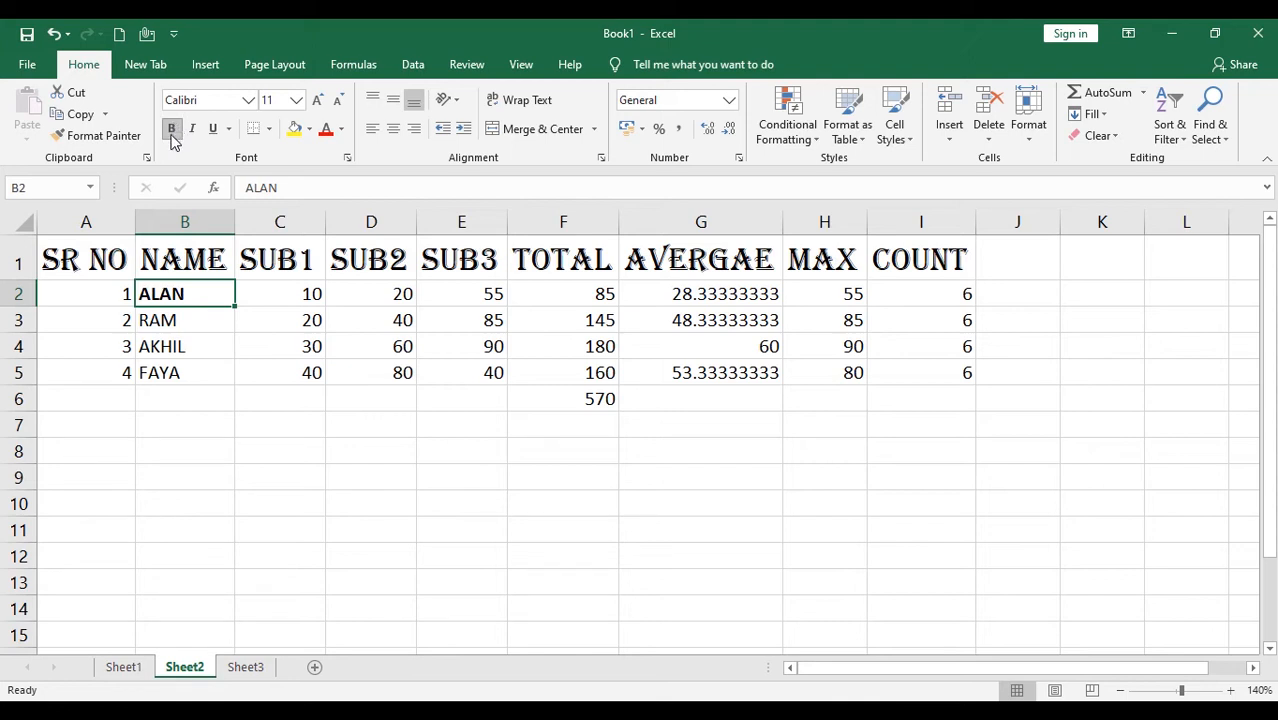
pyautogui.click(173, 132)
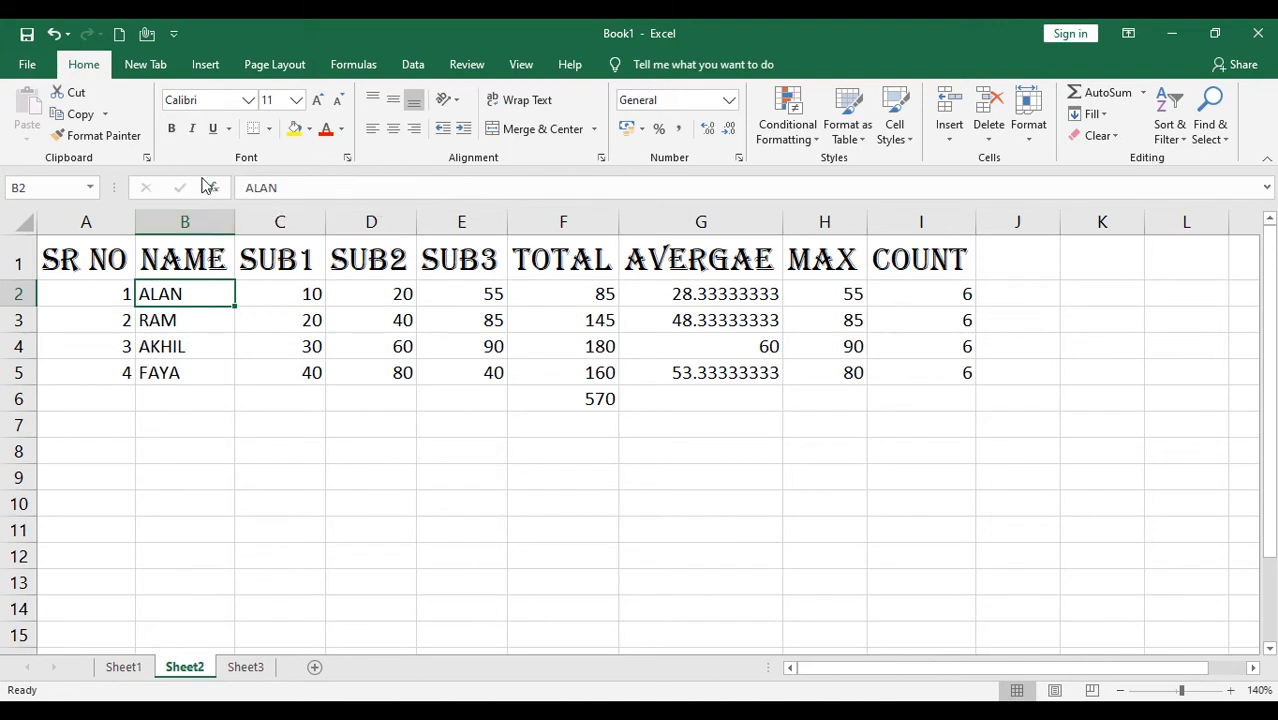
pyautogui.click(194, 129)
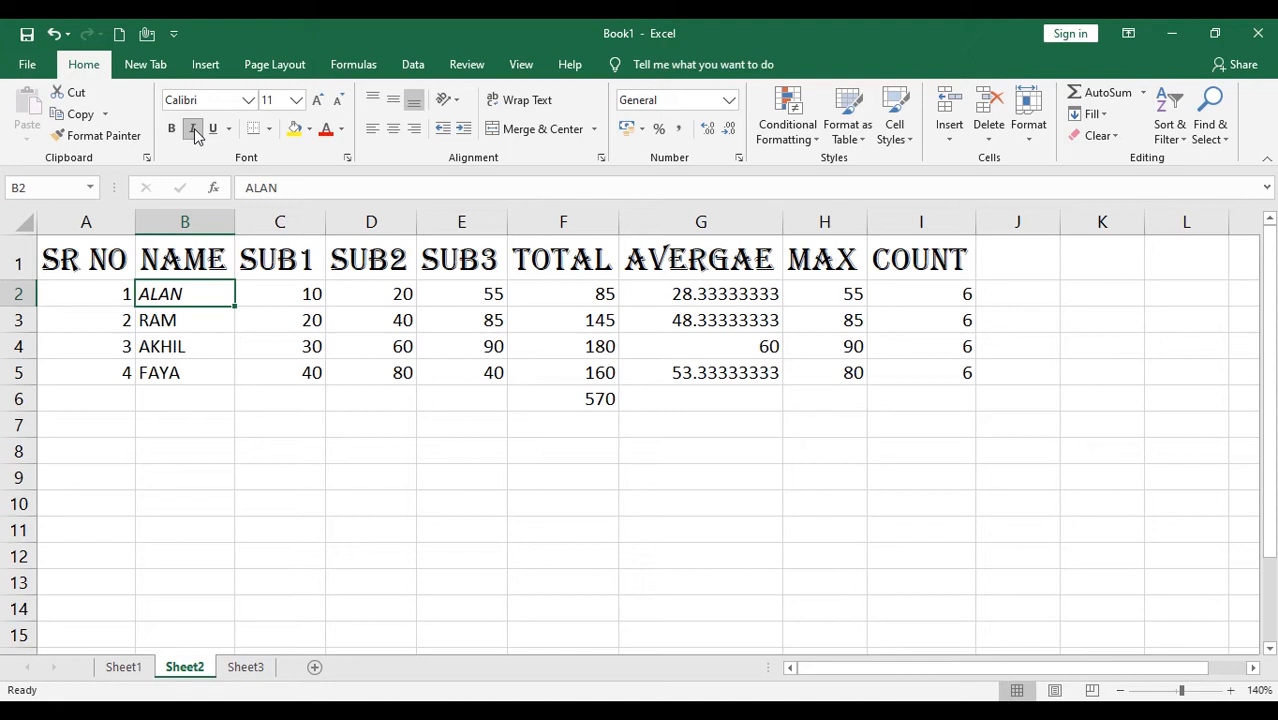
pyautogui.click(194, 129)
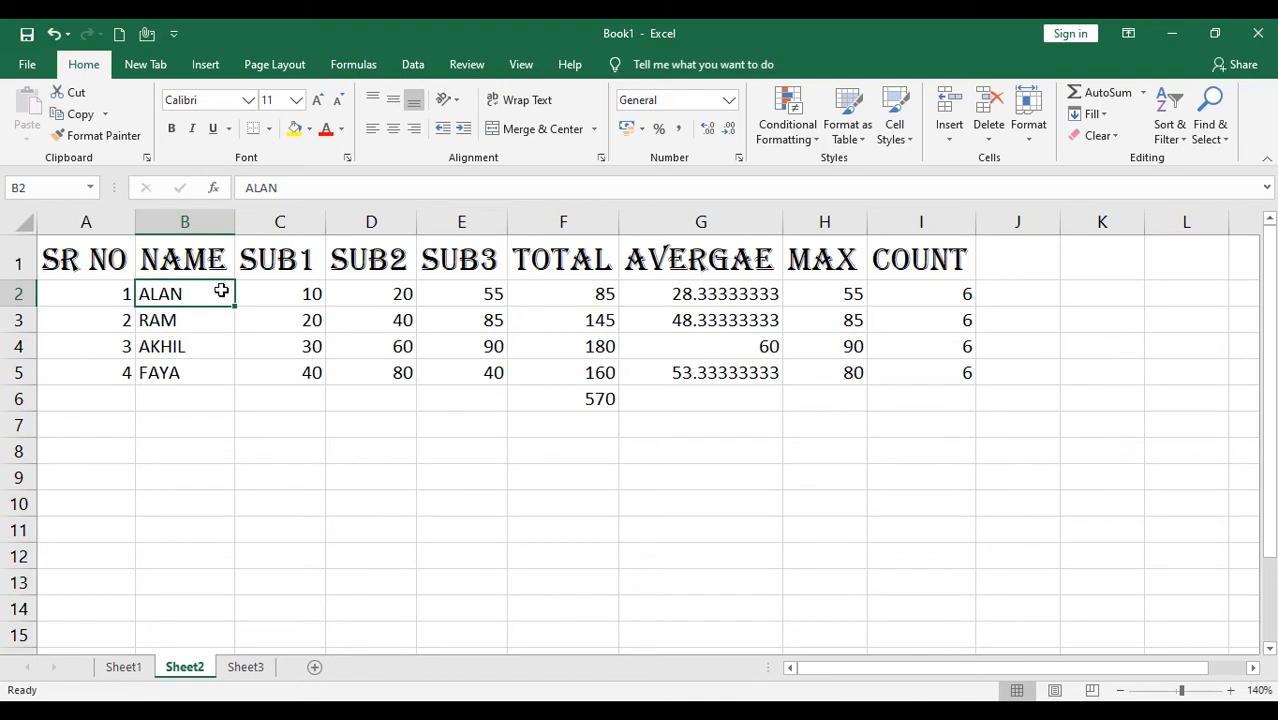
# Underline the name in cell B2
pyautogui.click(212, 128)
pyautogui.click(217, 131)
pyautogui.hotkey('ctrl', 'u')
# Apply All Borders to the data range A2:I5
pyautogui.moveTo(57, 288); pyautogui.dragTo(942, 366)
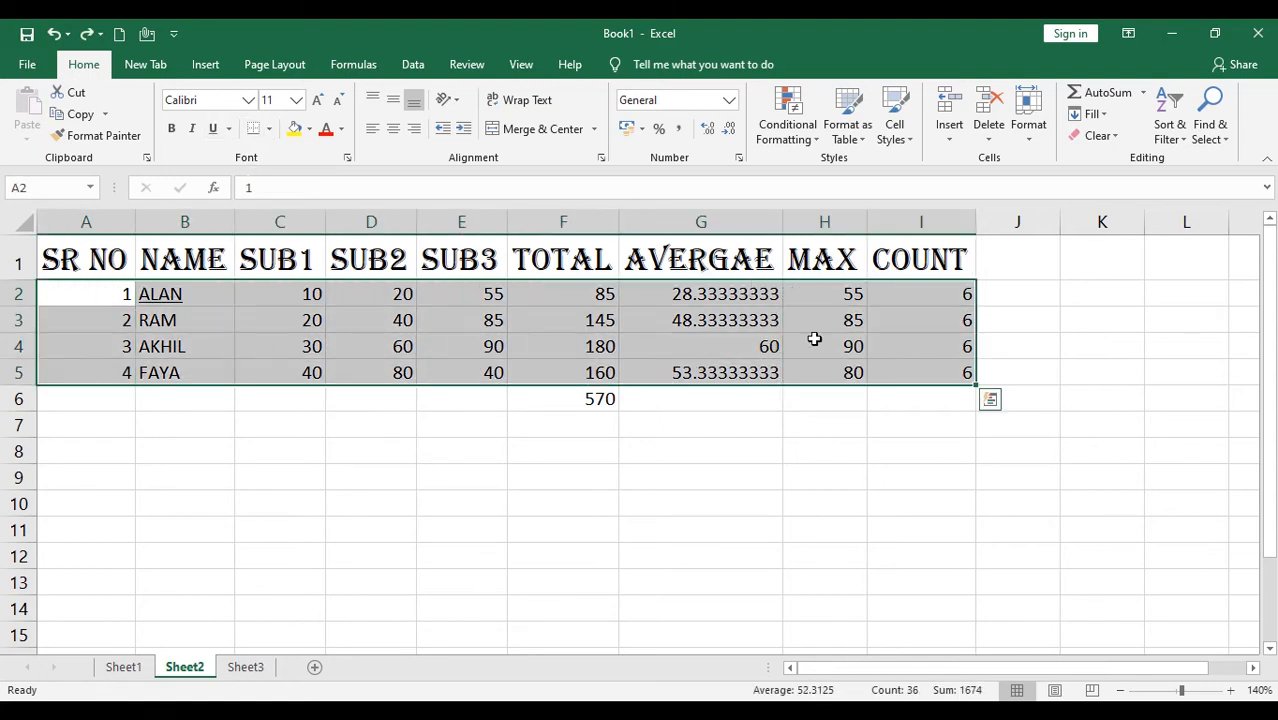
pyautogui.click(267, 130)
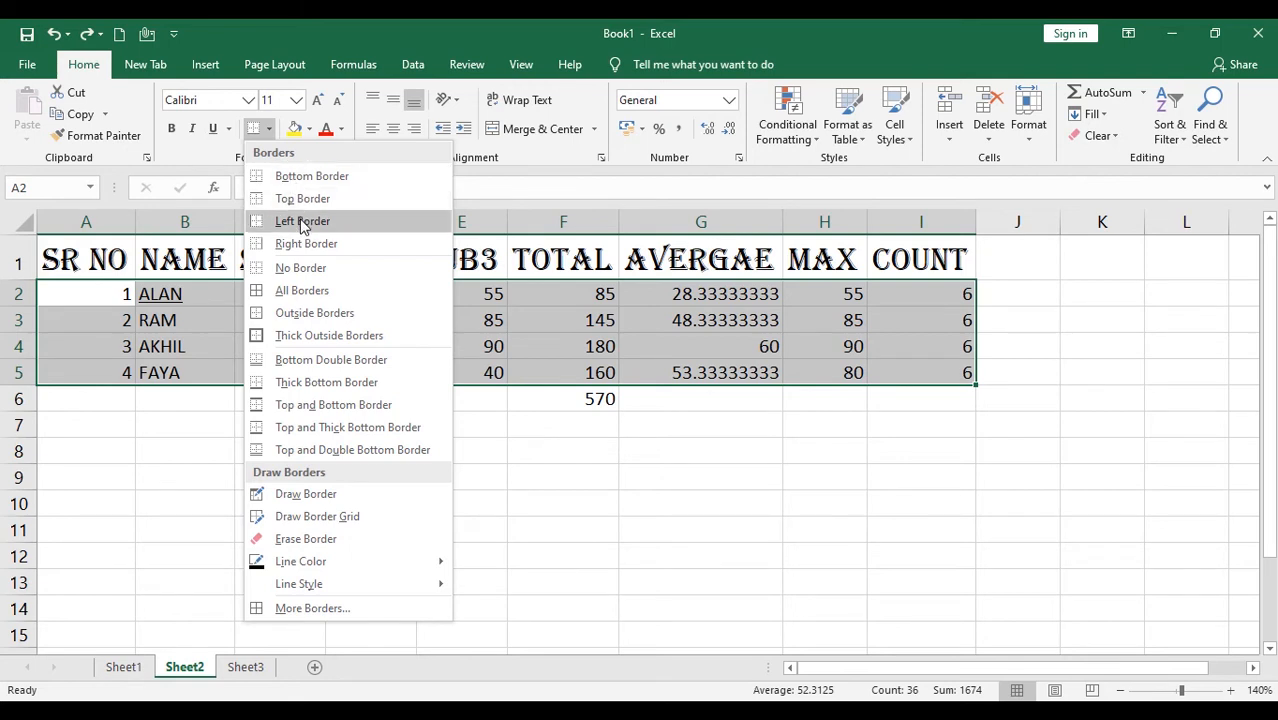
pyautogui.click(312, 290)
pyautogui.click(279, 451)
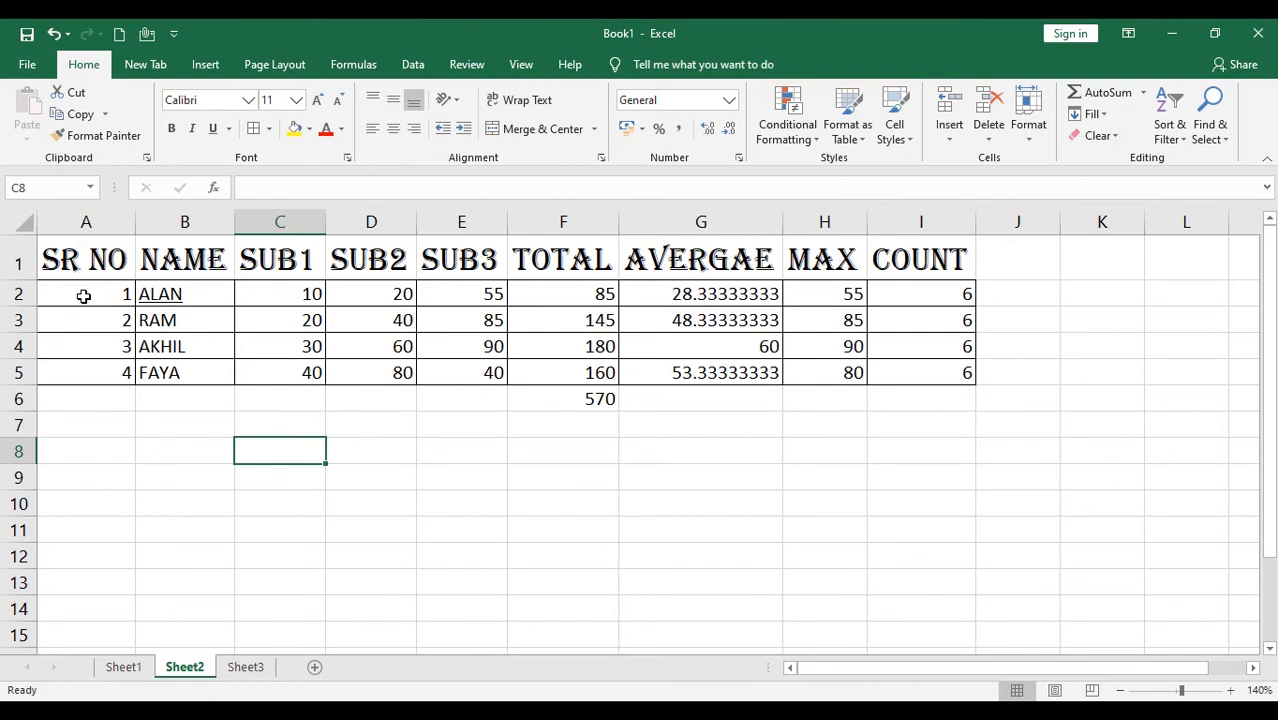
# Apply Outside Borders to the data range A2:I5 on top of its existing borders
pyautogui.moveTo(71, 297); pyautogui.dragTo(964, 374)
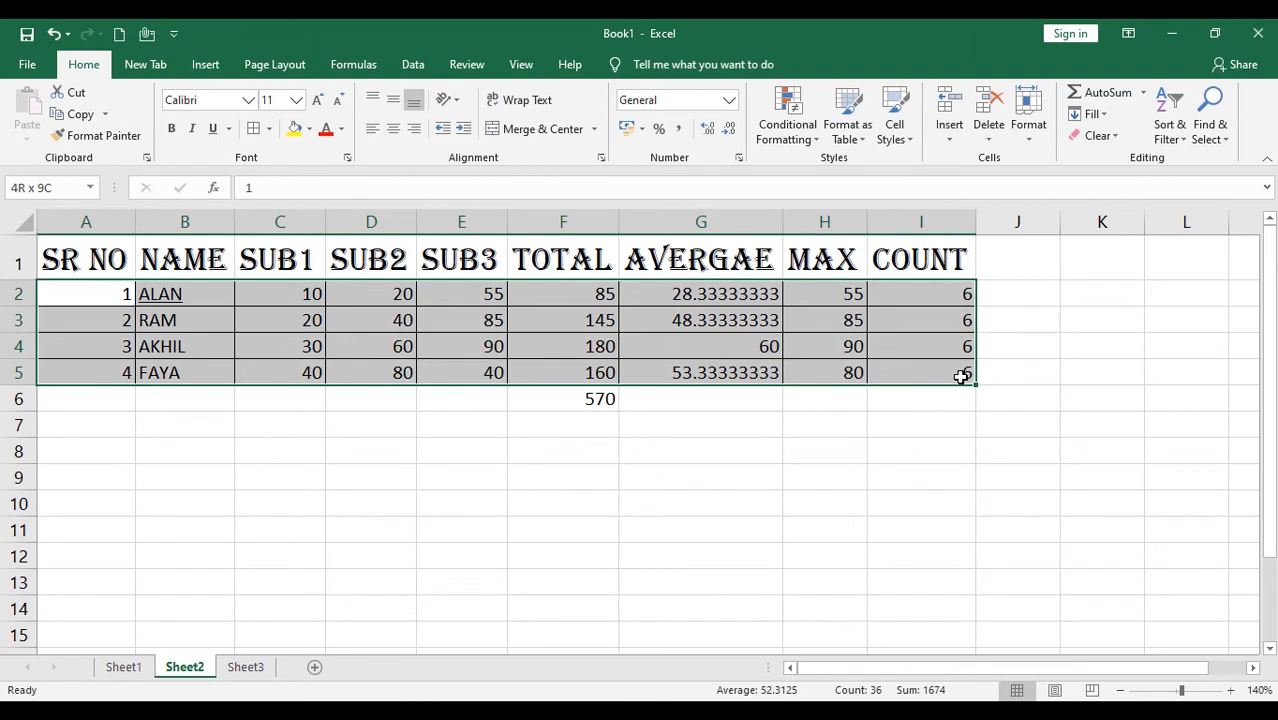
pyautogui.click(269, 129)
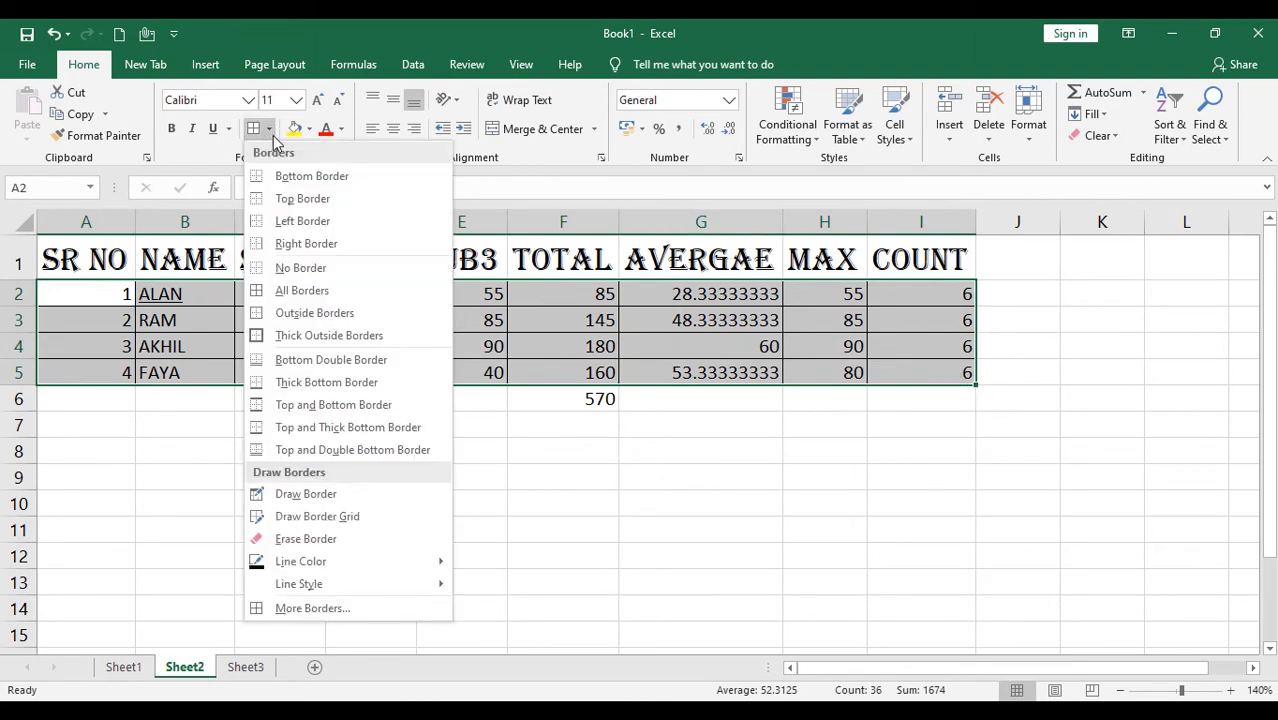
pyautogui.click(303, 316)
pyautogui.click(265, 441)
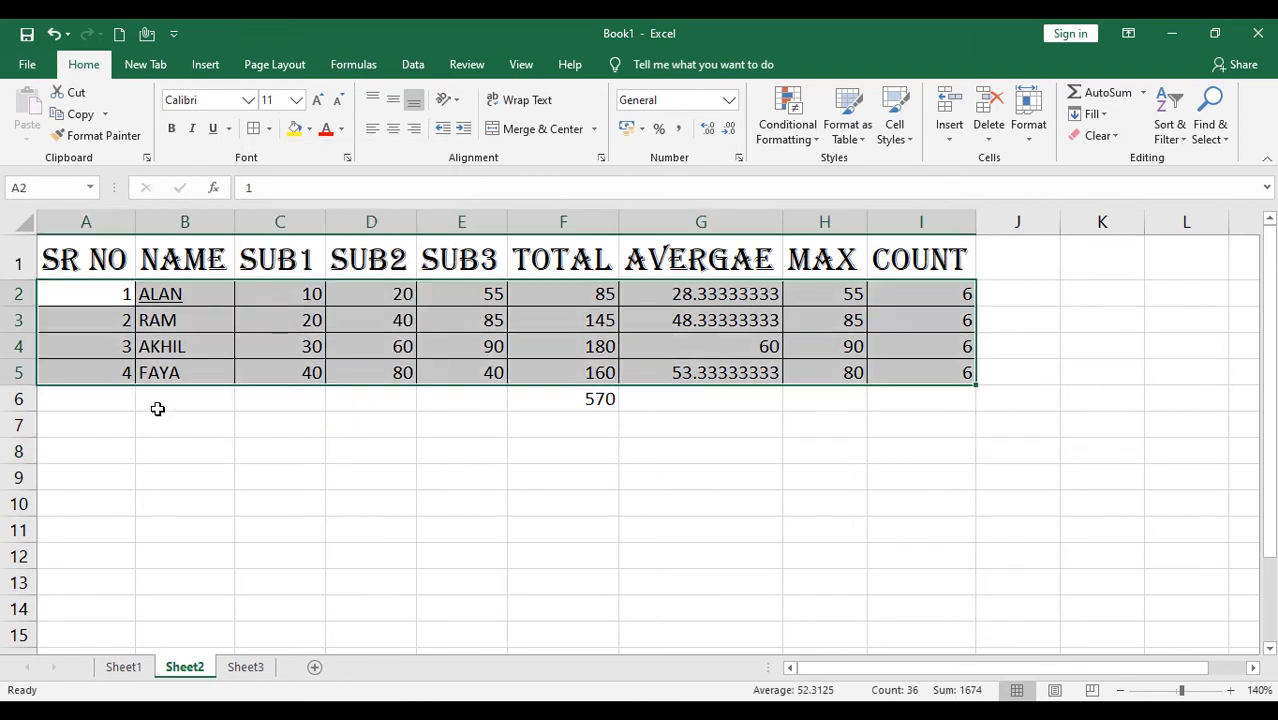
pyautogui.click(162, 408)
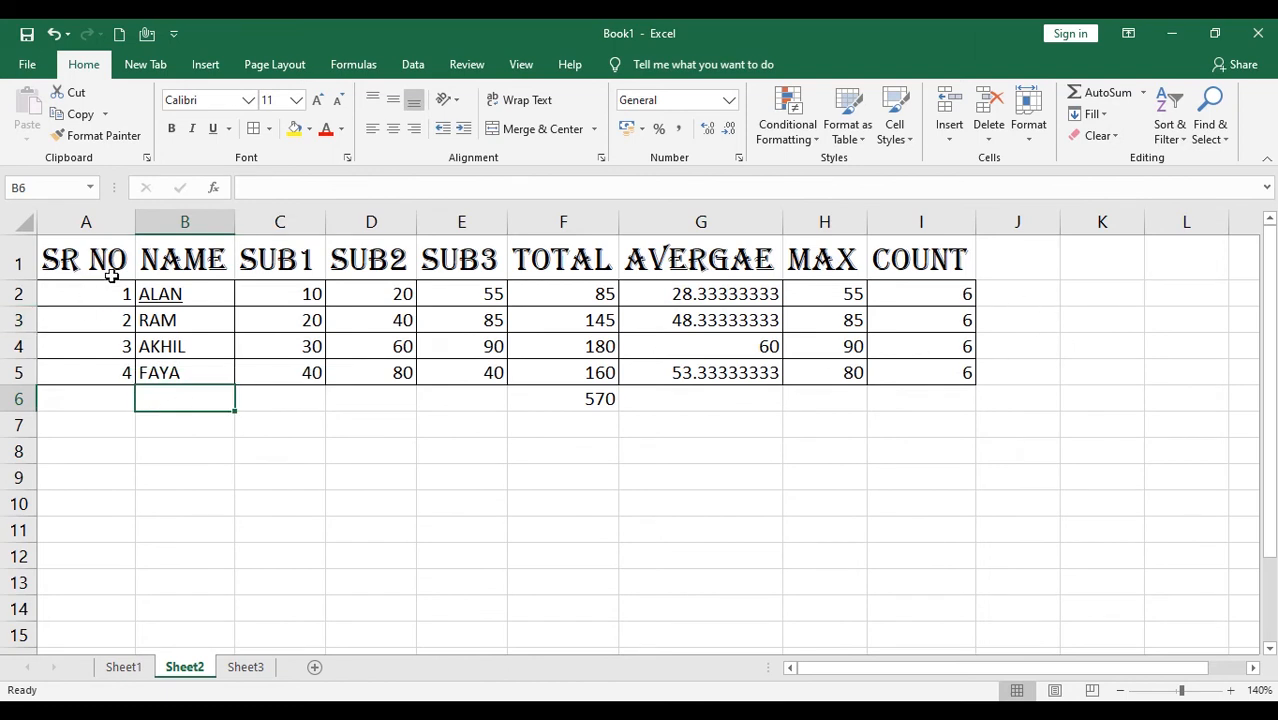
# Remove all borders from the data range A2:I5 with No Border
pyautogui.moveTo(71, 289); pyautogui.dragTo(933, 382)
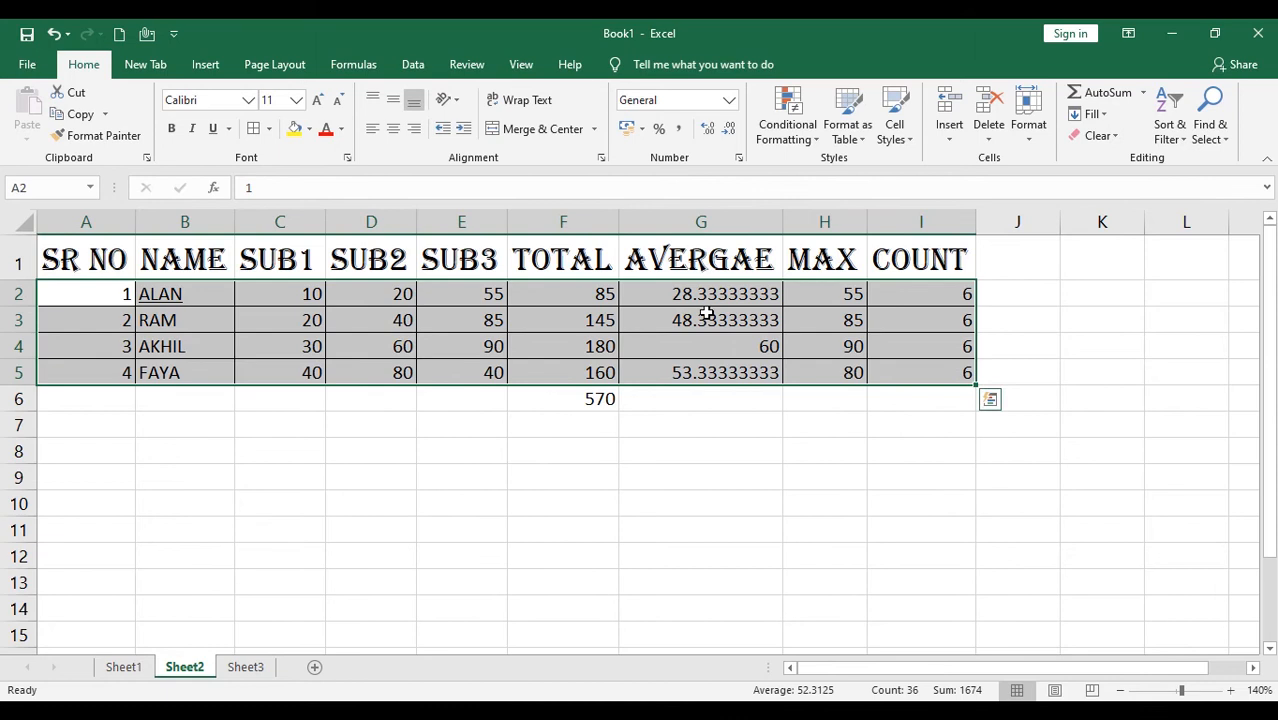
pyautogui.click(268, 128)
pyautogui.click(290, 267)
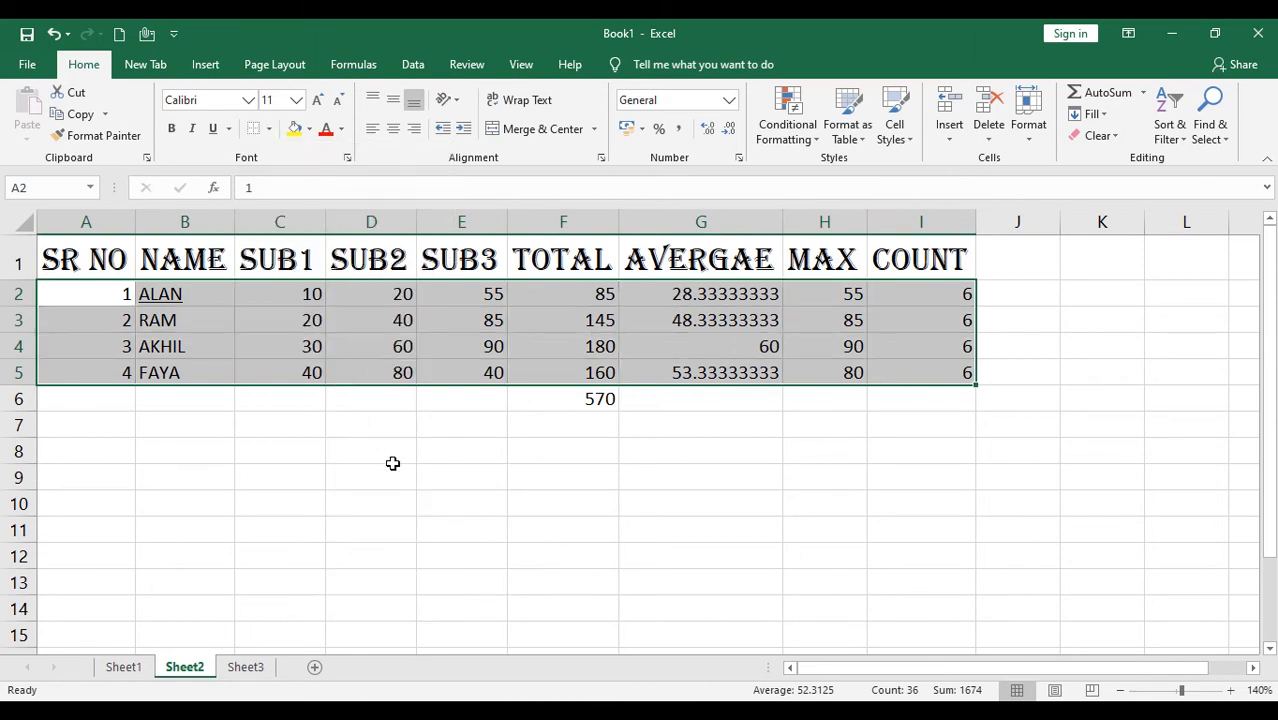
pyautogui.click(393, 462)
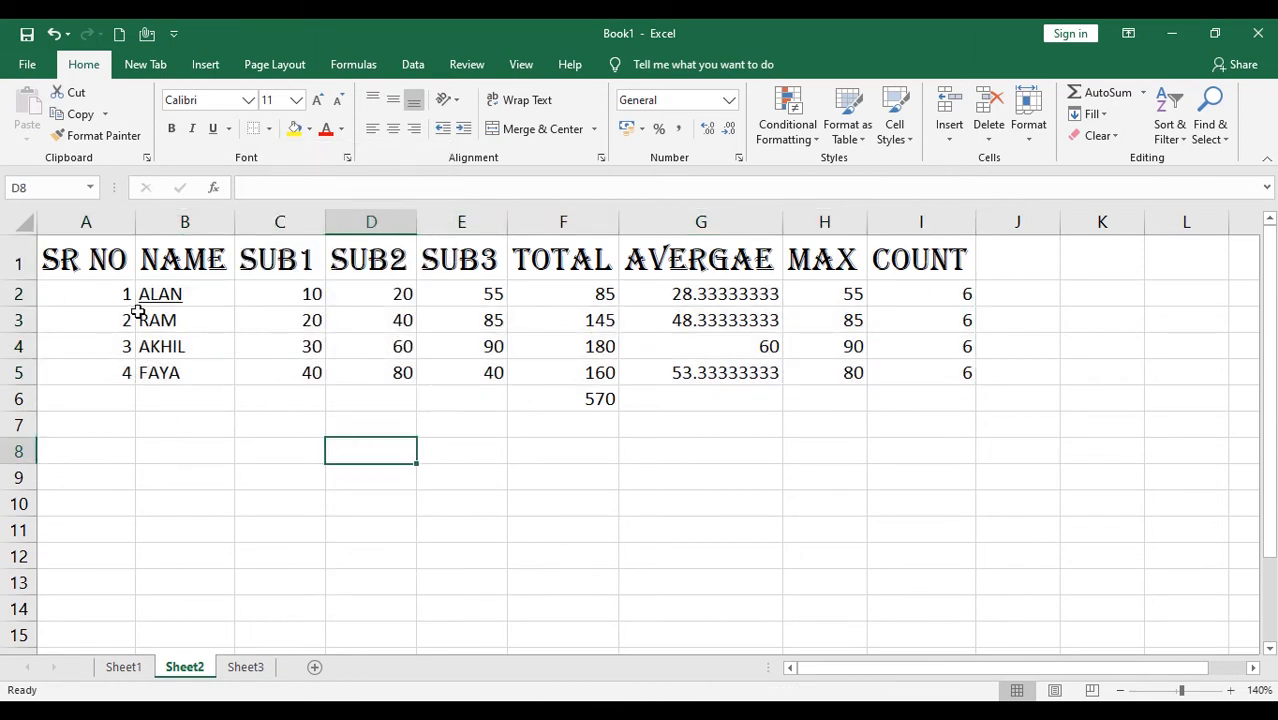
# Apply Outside Borders to the borderless data range A2:I5
pyautogui.moveTo(90, 298); pyautogui.dragTo(939, 372)
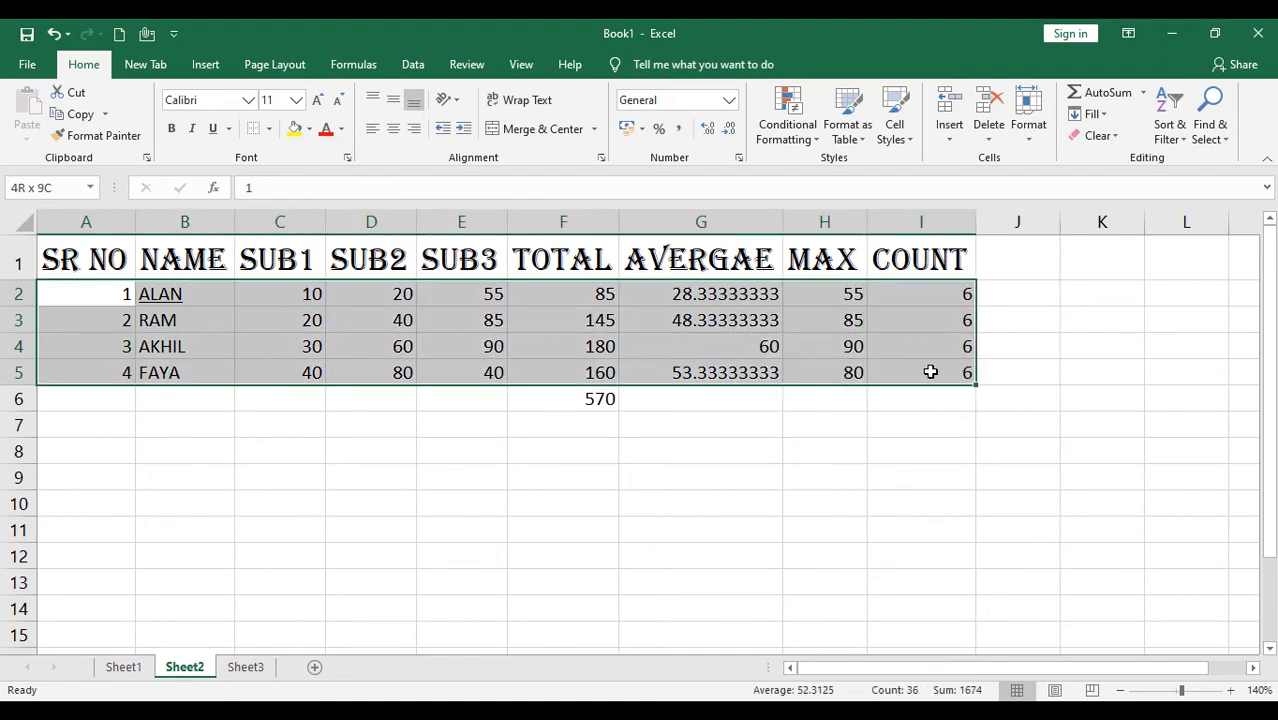
pyautogui.click(269, 130)
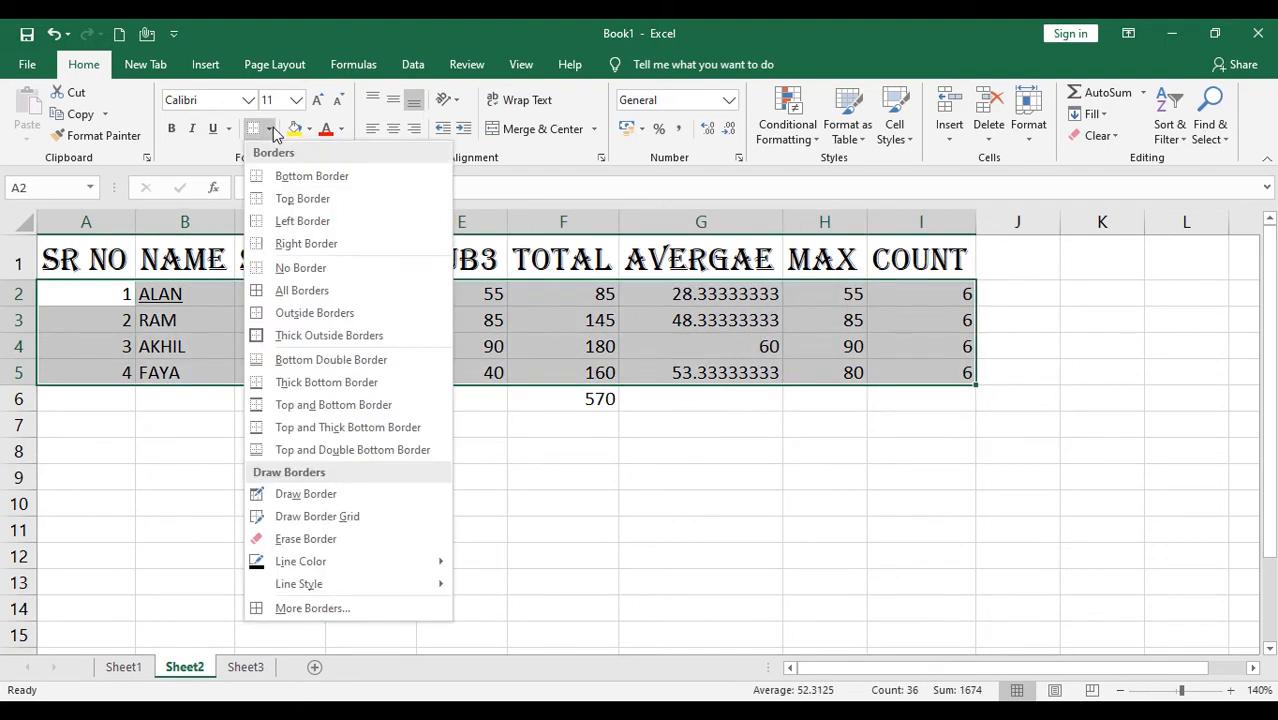
pyautogui.click(313, 314)
pyautogui.click(421, 452)
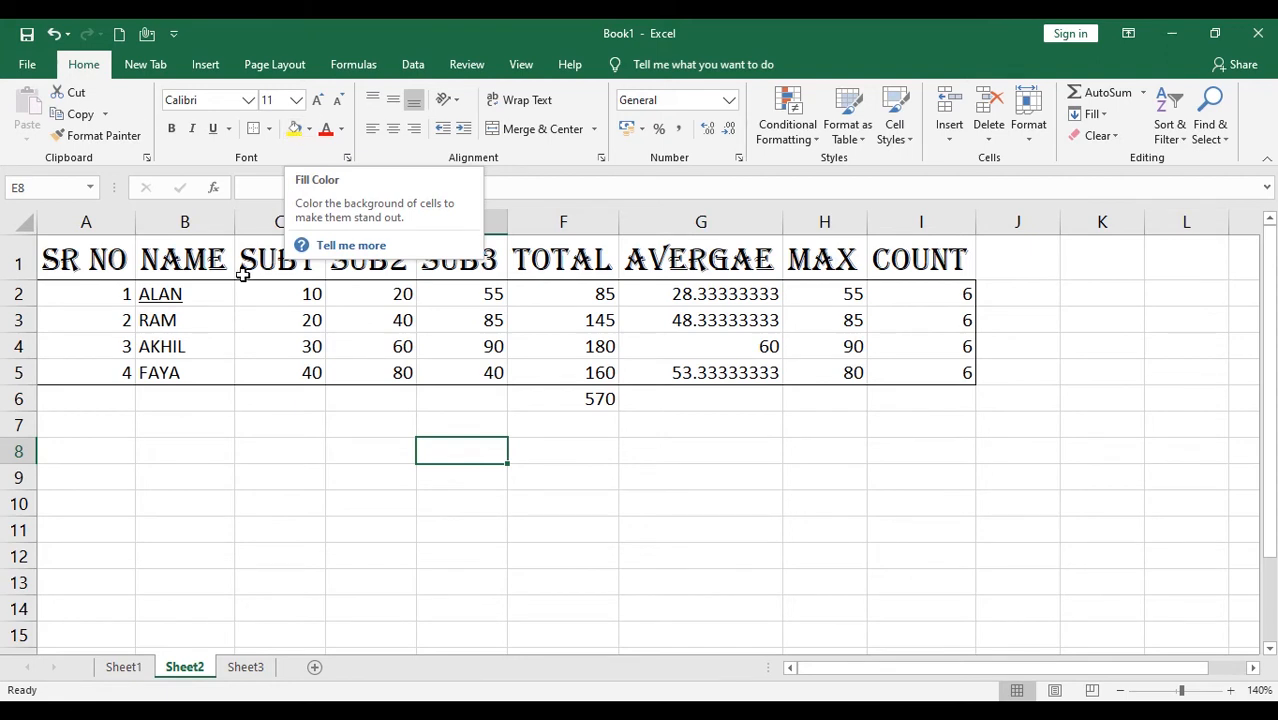
# Fill cells C3:F3 with the yellow background color
pyautogui.click(165, 321)
pyautogui.moveTo(244, 319); pyautogui.dragTo(565, 320)
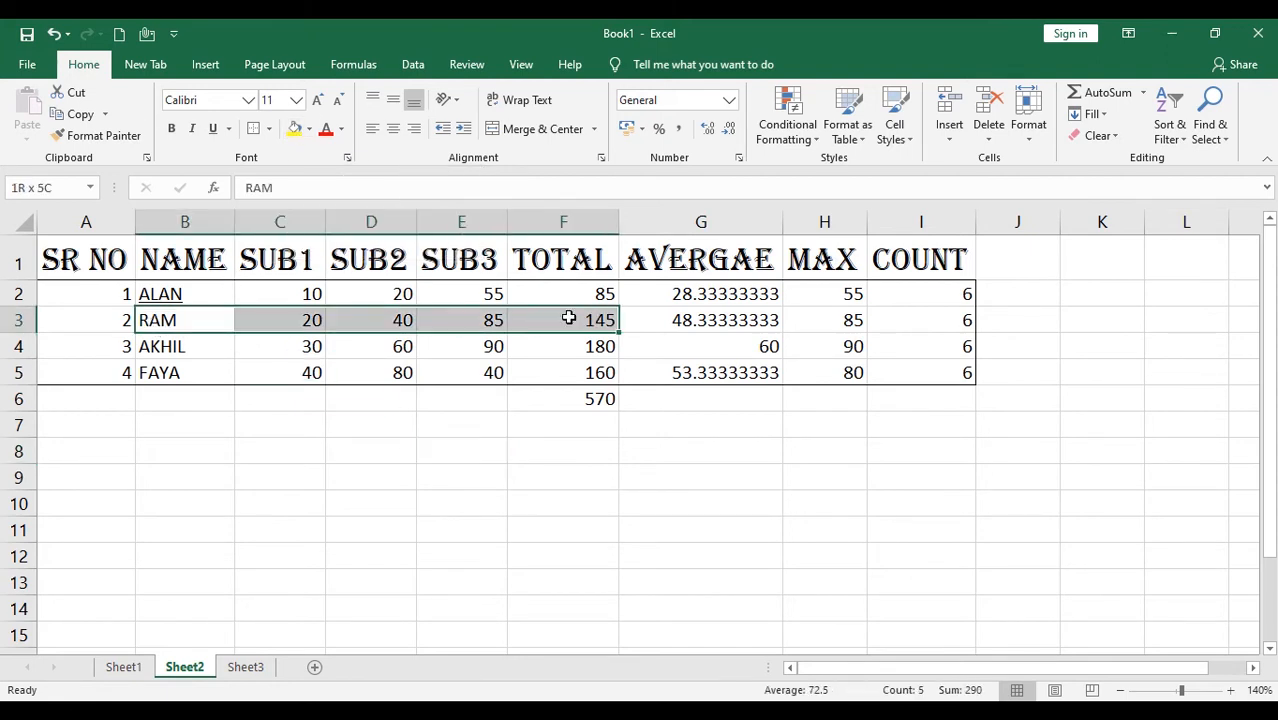
pyautogui.click(563, 320)
pyautogui.moveTo(286, 324); pyautogui.dragTo(562, 320)
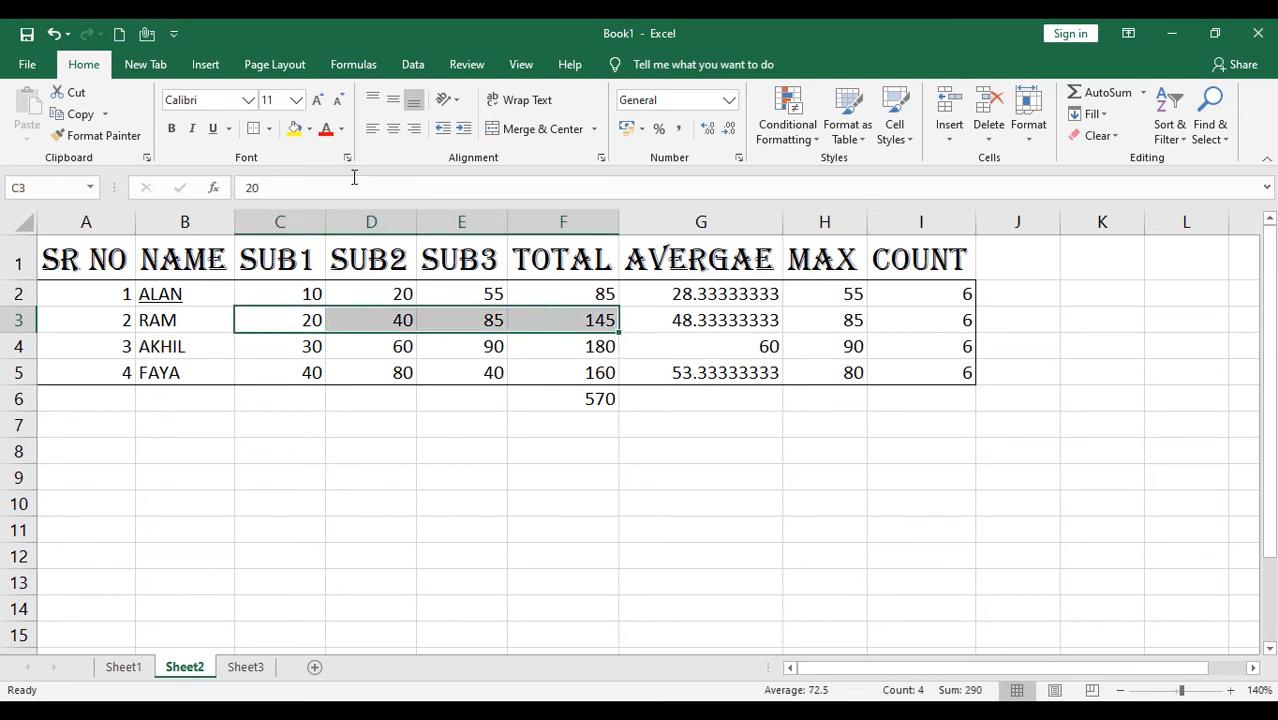
pyautogui.click(294, 128)
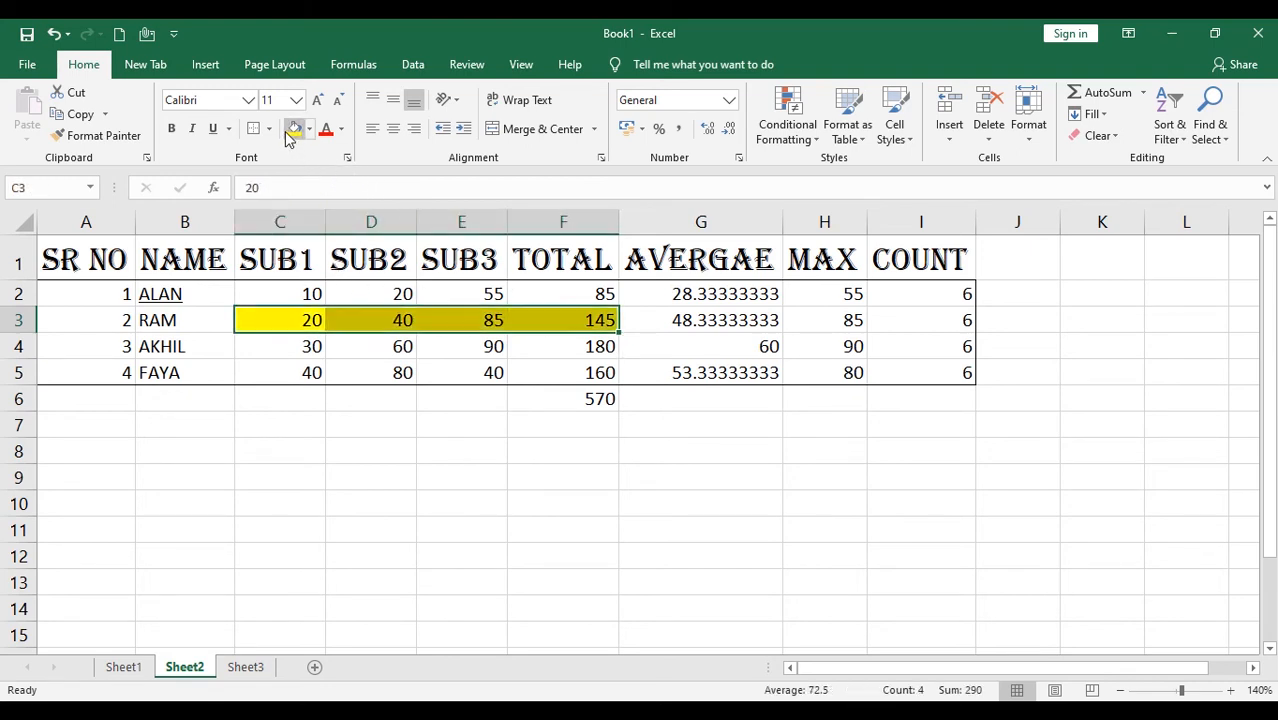
pyautogui.click(432, 396)
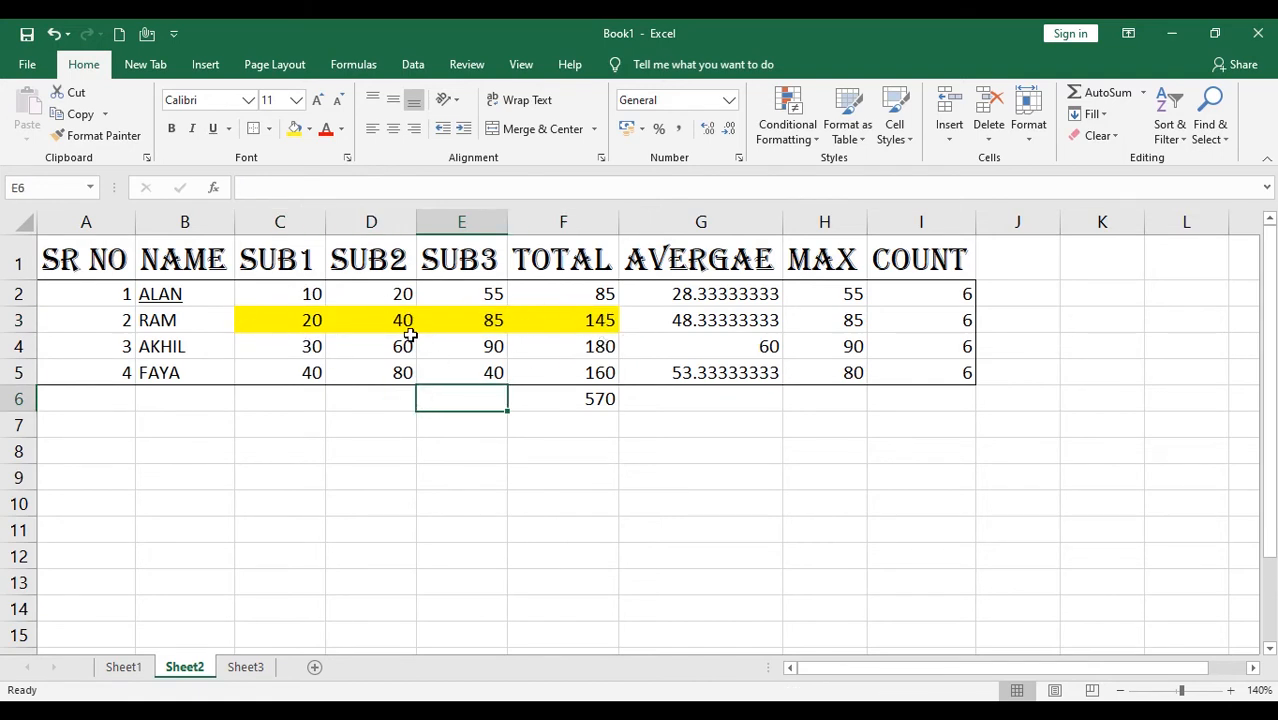
# Change the fill color of cells C3:F3 to the lightest orange theme shade
pyautogui.moveTo(285, 320); pyautogui.dragTo(565, 321)
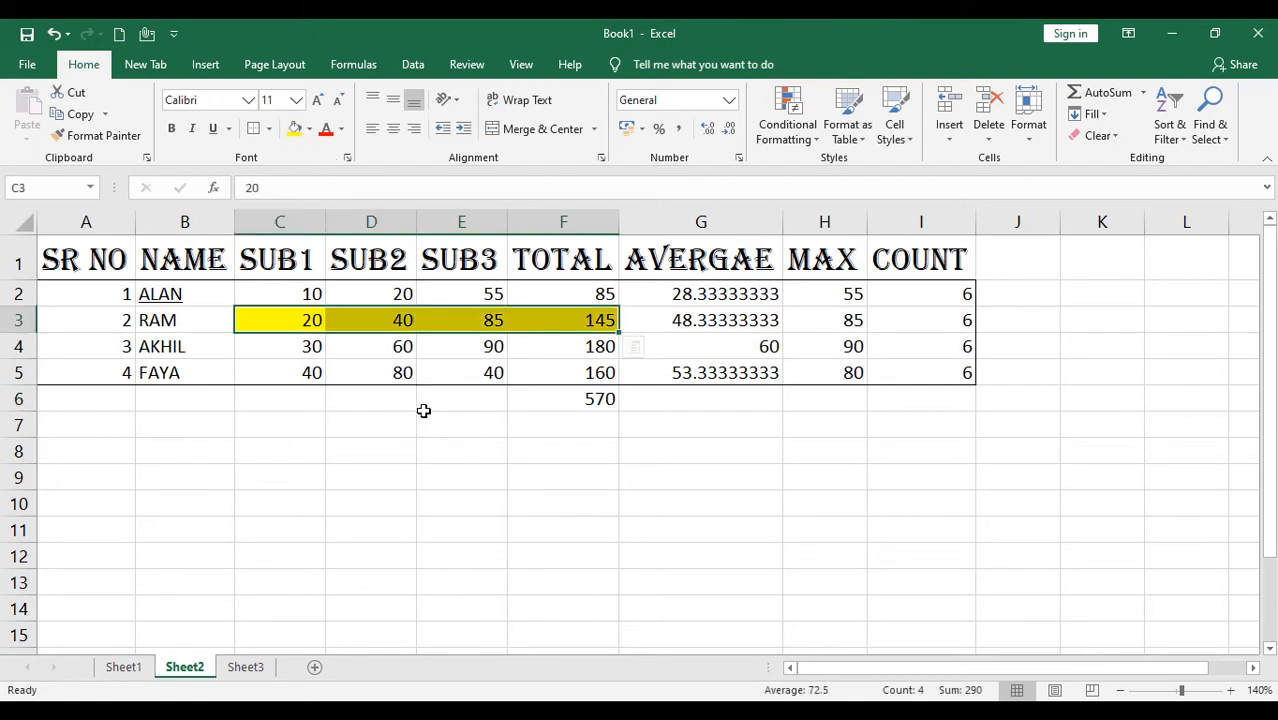
pyautogui.click(350, 399)
pyautogui.click(265, 327)
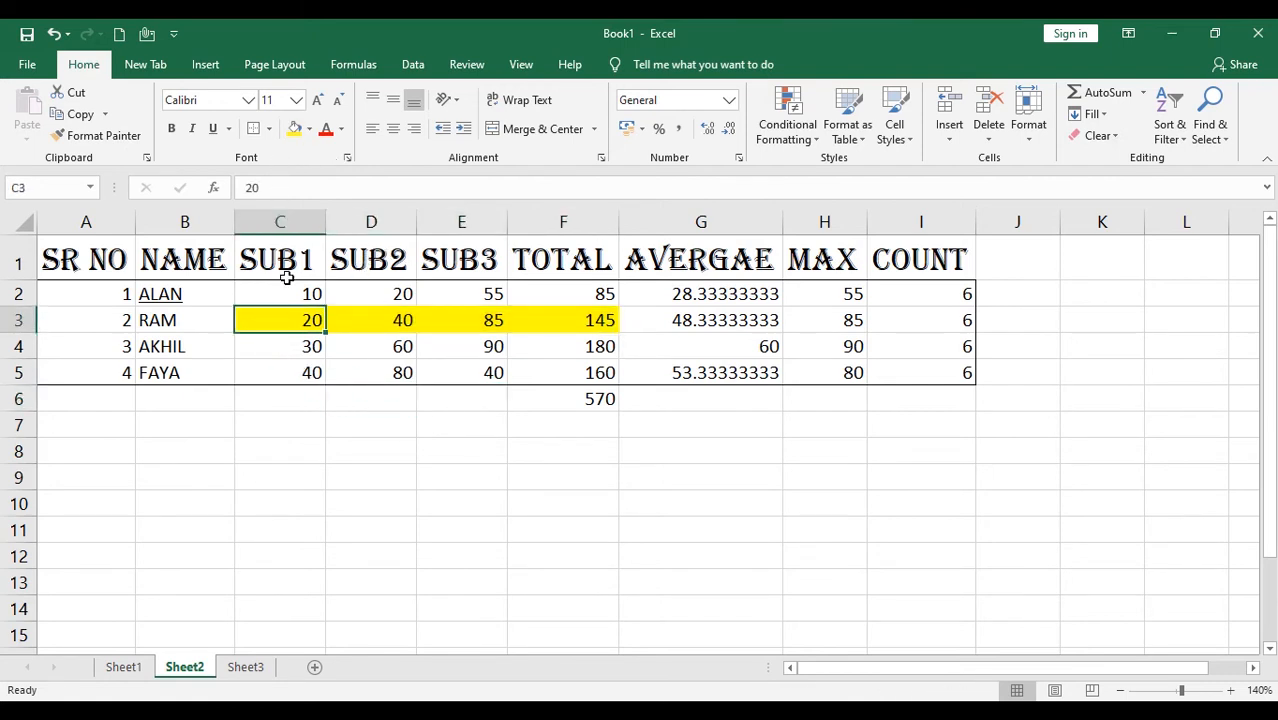
pyautogui.moveTo(280, 320); pyautogui.dragTo(584, 320)
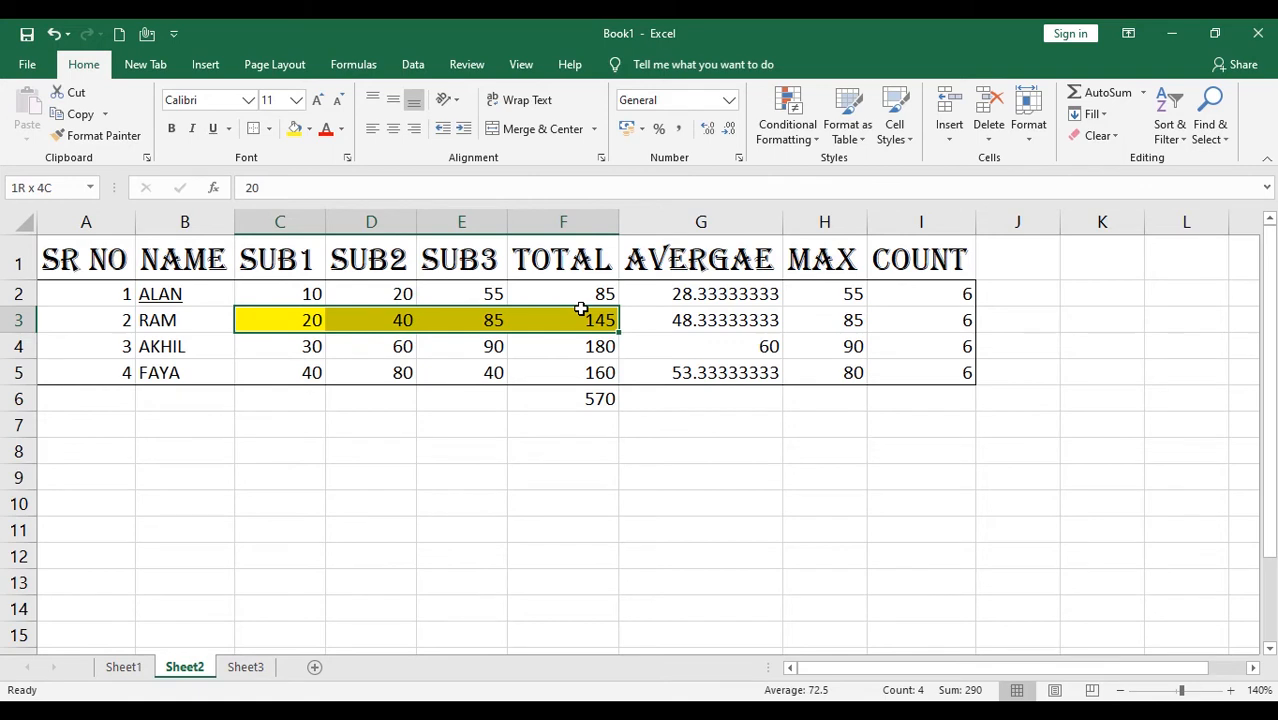
pyautogui.click(309, 129)
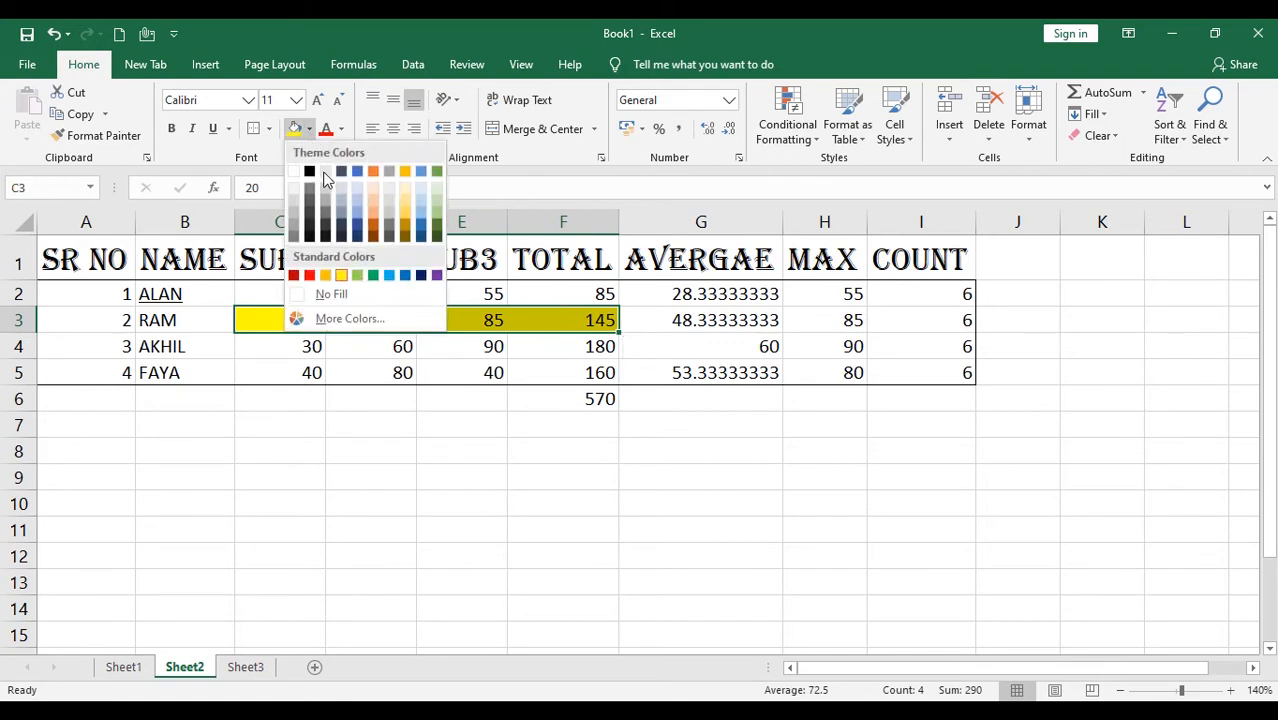
pyautogui.click(374, 186)
pyautogui.click(471, 405)
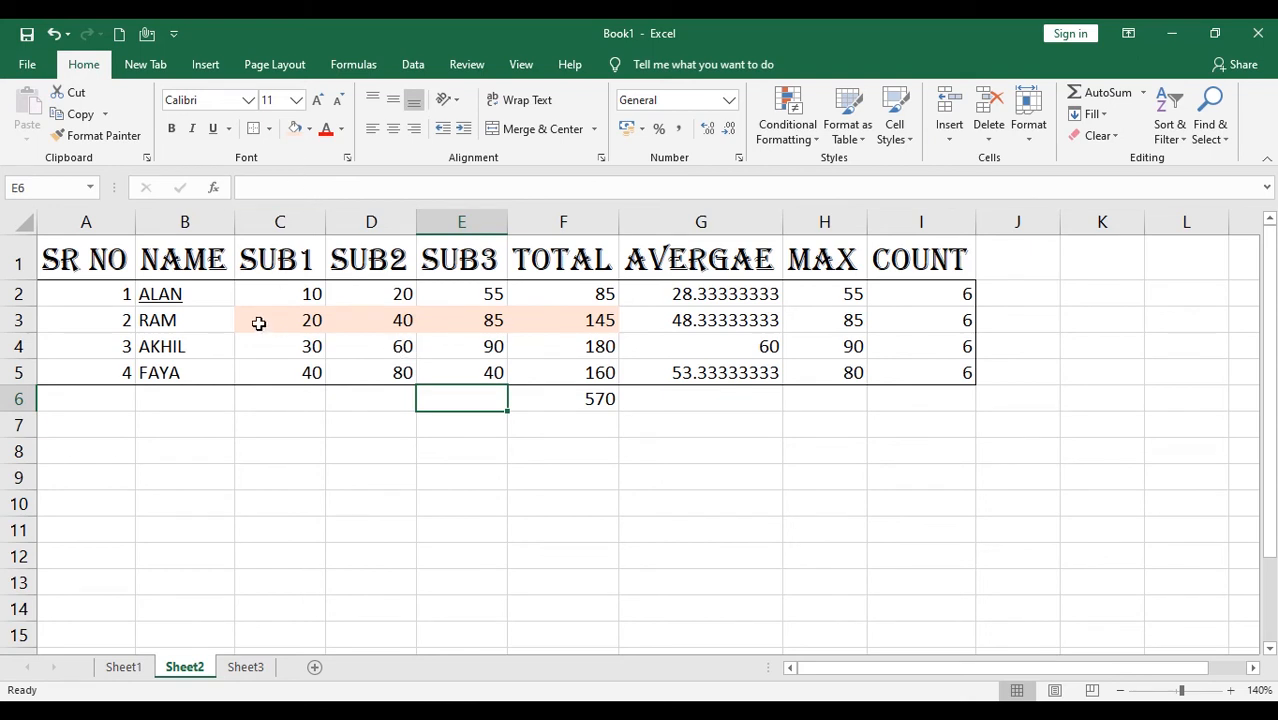
# Clear the light orange background of cells C3:F3 with No Fill
pyautogui.moveTo(257, 323); pyautogui.dragTo(550, 311)
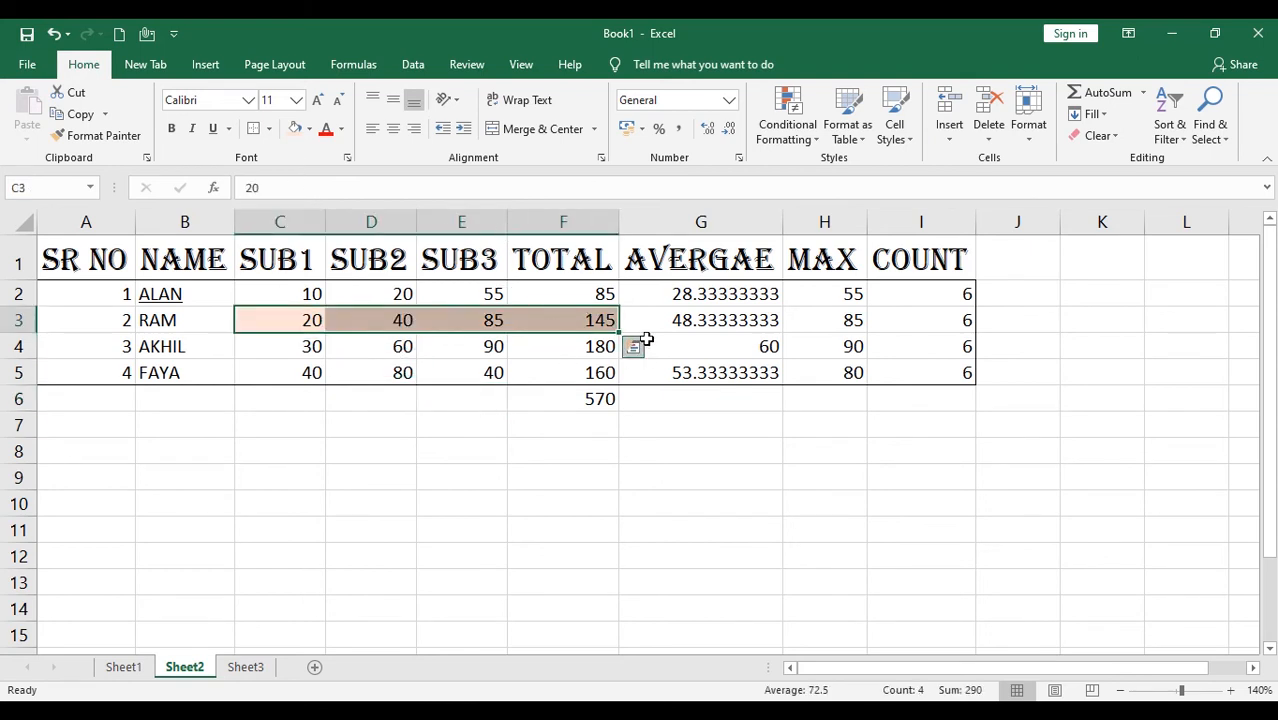
pyautogui.click(310, 129)
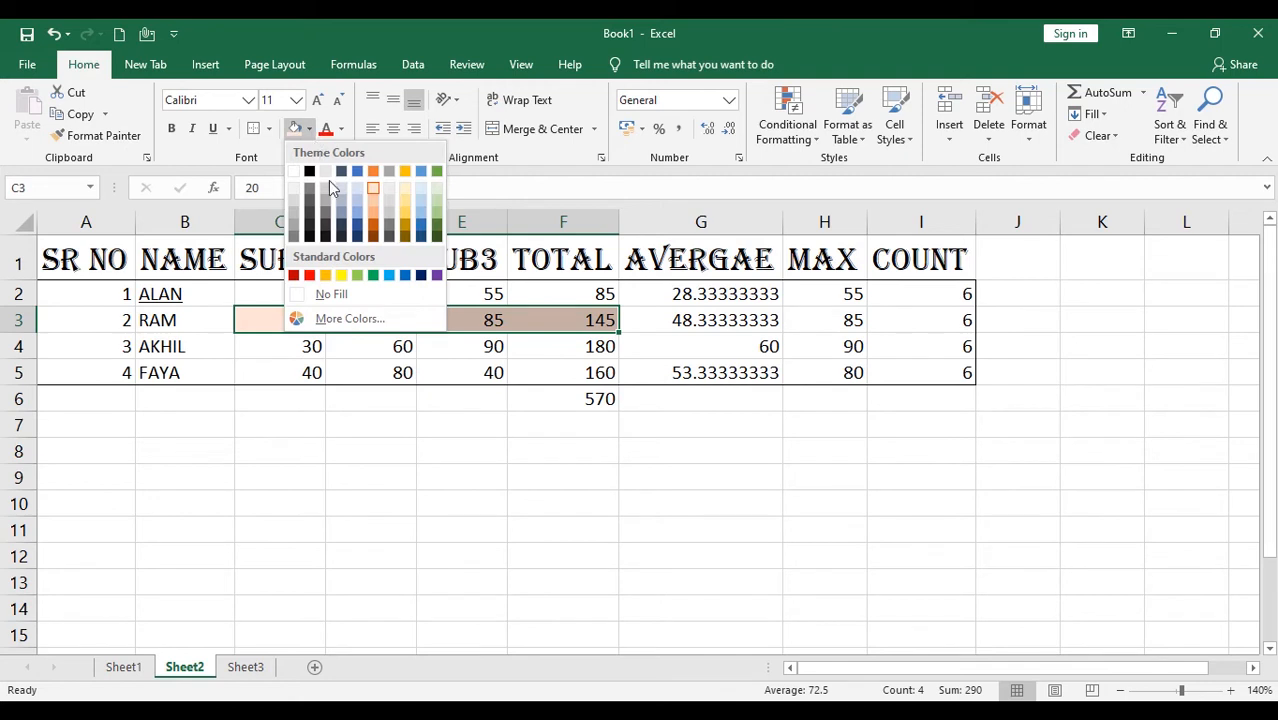
pyautogui.click(348, 299)
pyautogui.click(515, 445)
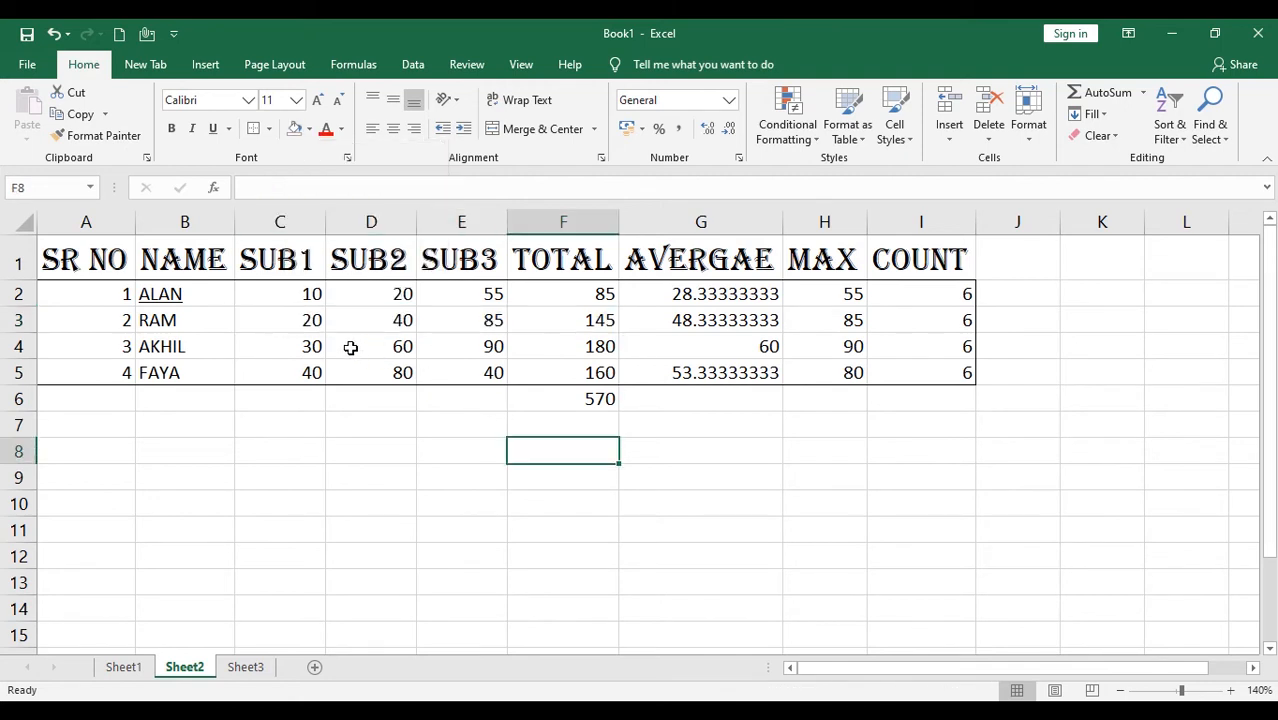
# Fill cells C3:F3 with a dark gray theme color
pyautogui.moveTo(286, 324); pyautogui.dragTo(542, 331)
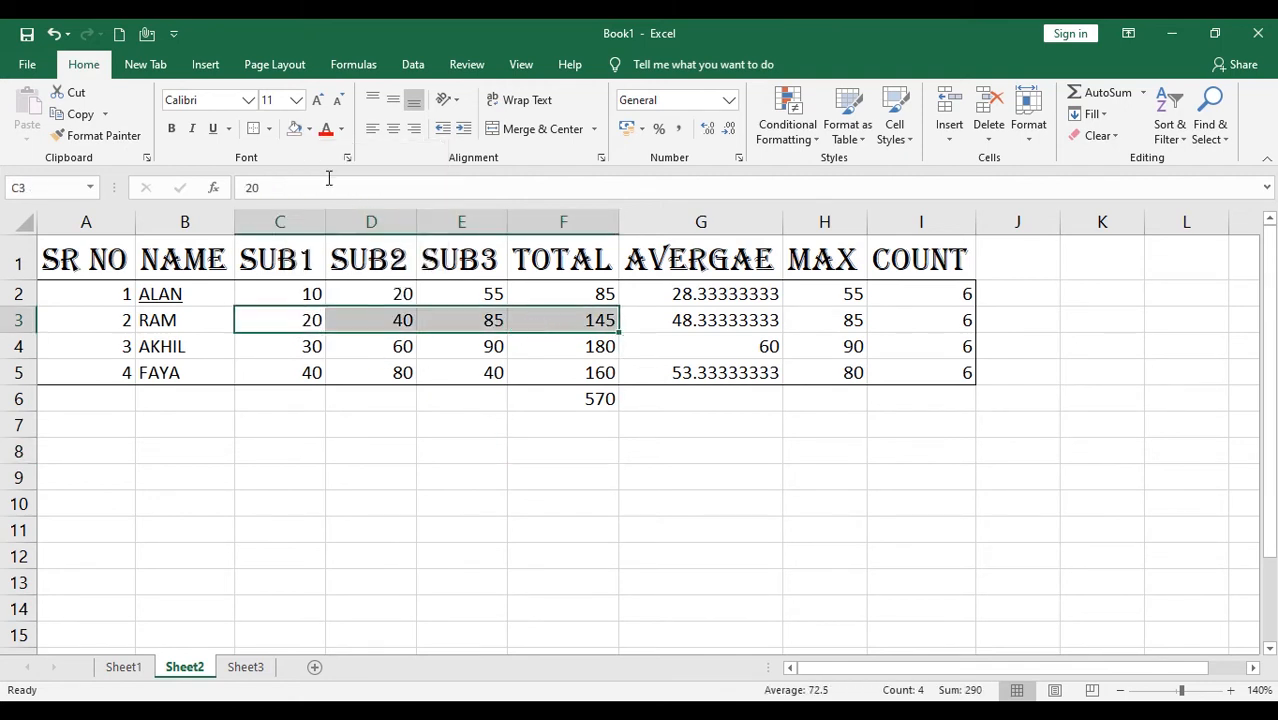
pyautogui.click(309, 130)
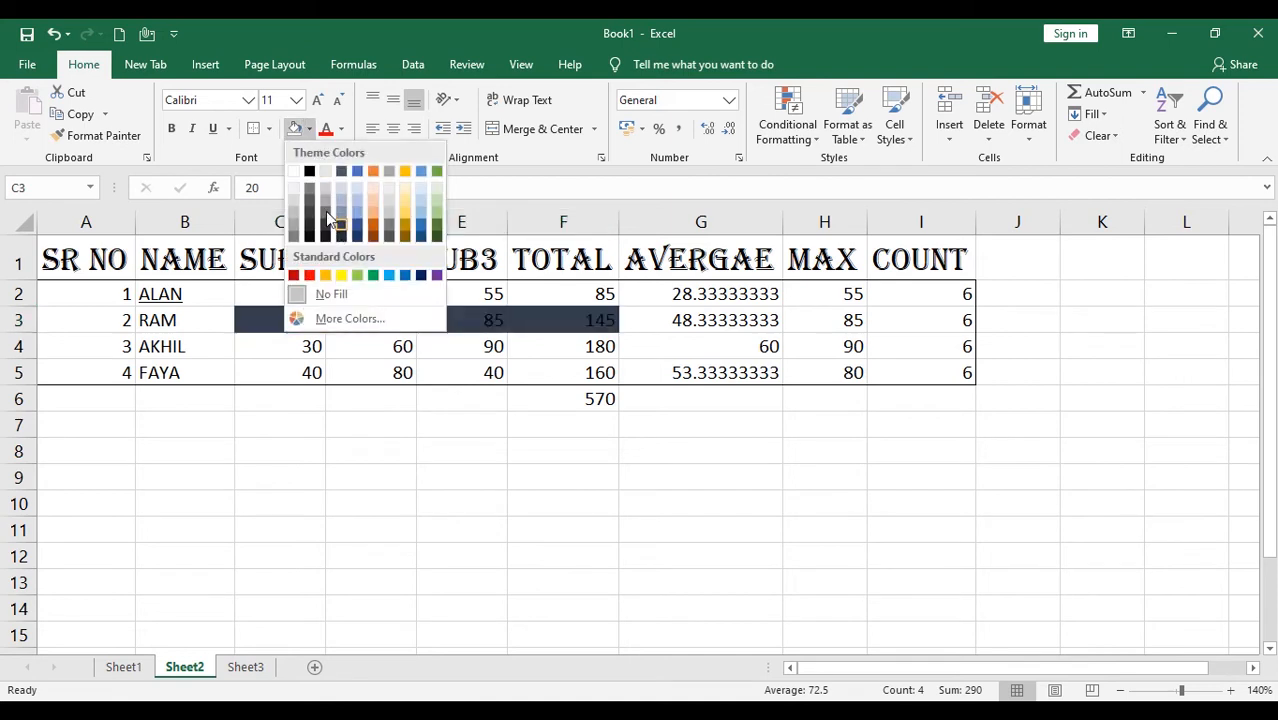
pyautogui.click(323, 208)
pyautogui.click(559, 478)
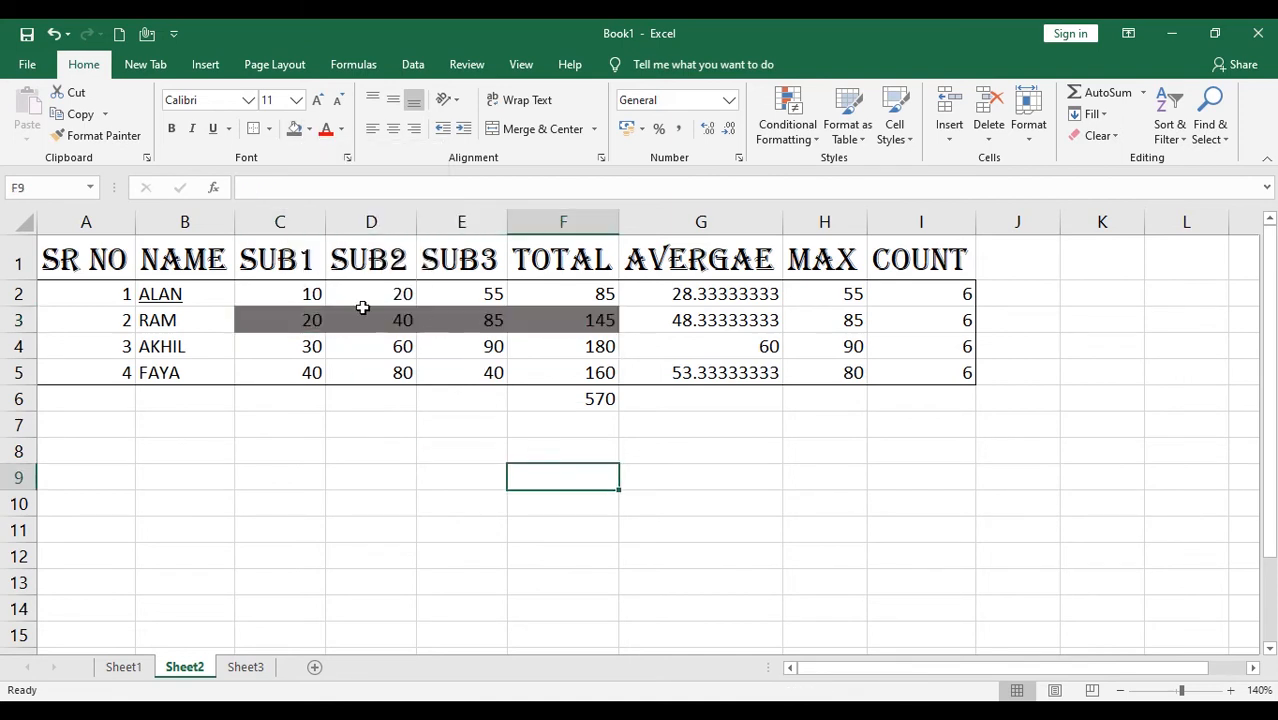
# Remove the dark gray background from cells C3:F3 with No Fill
pyautogui.moveTo(282, 320); pyautogui.dragTo(536, 317)
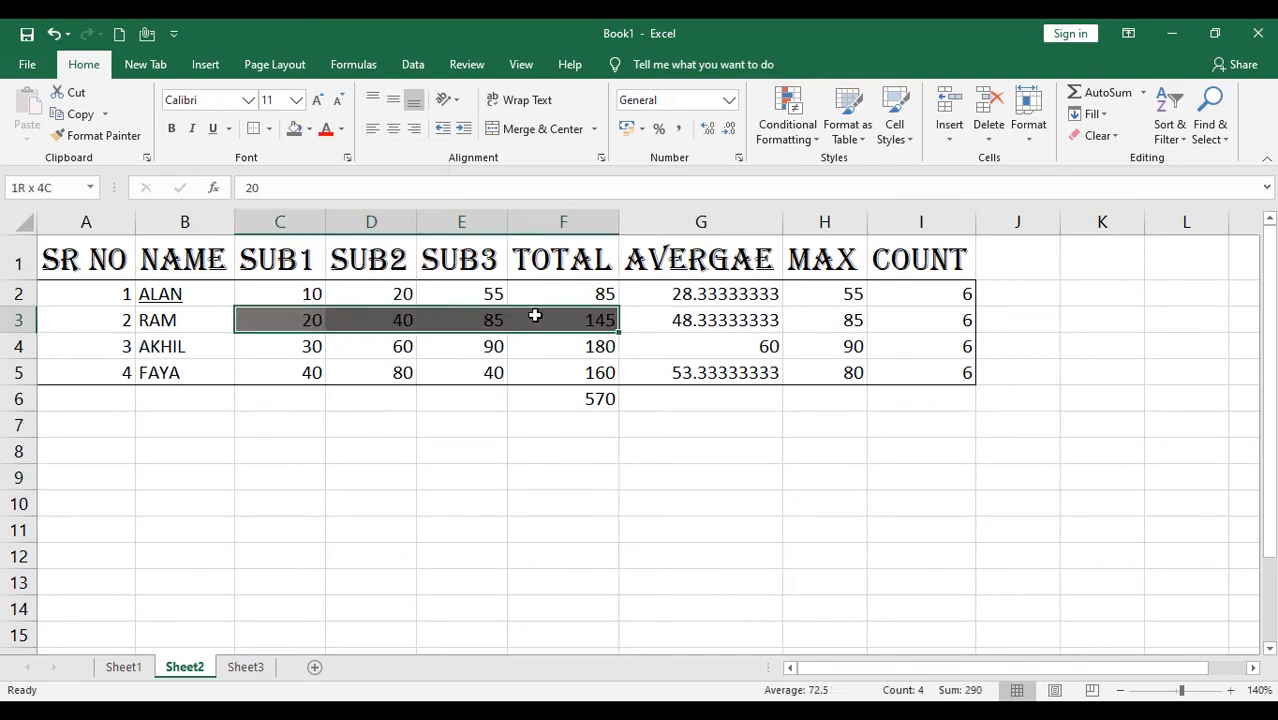
pyautogui.click(311, 130)
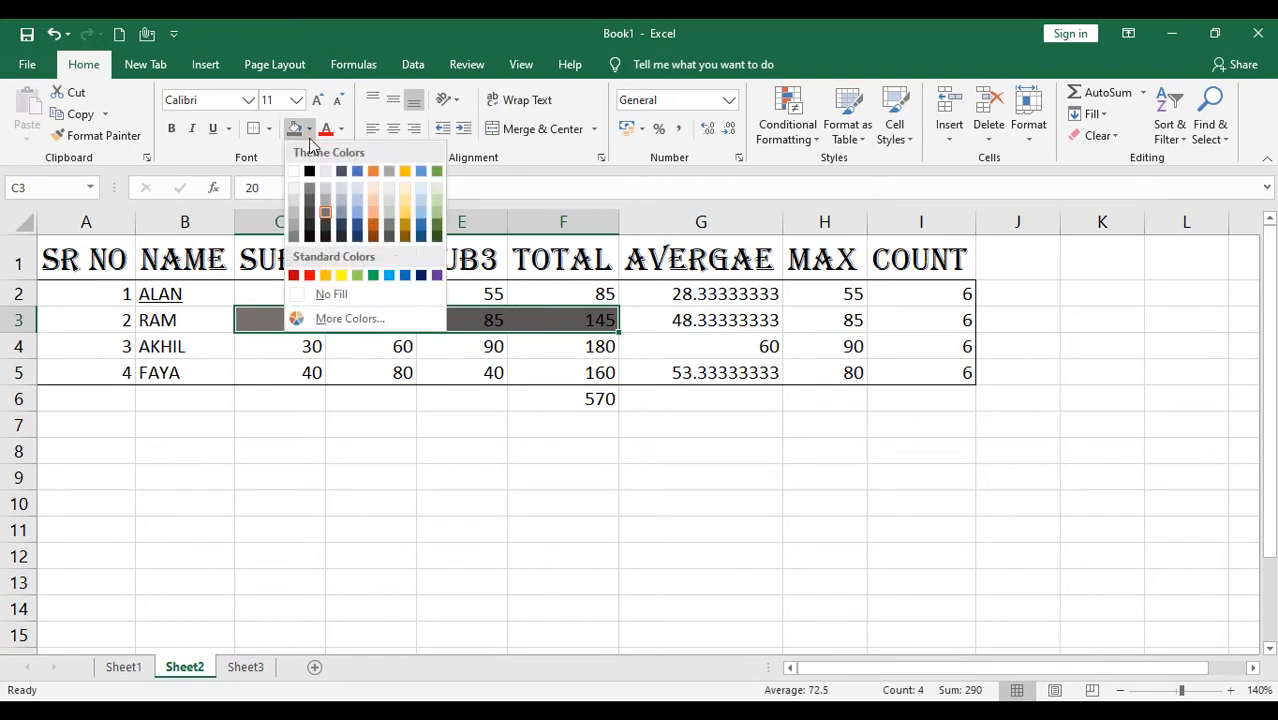
pyautogui.click(321, 296)
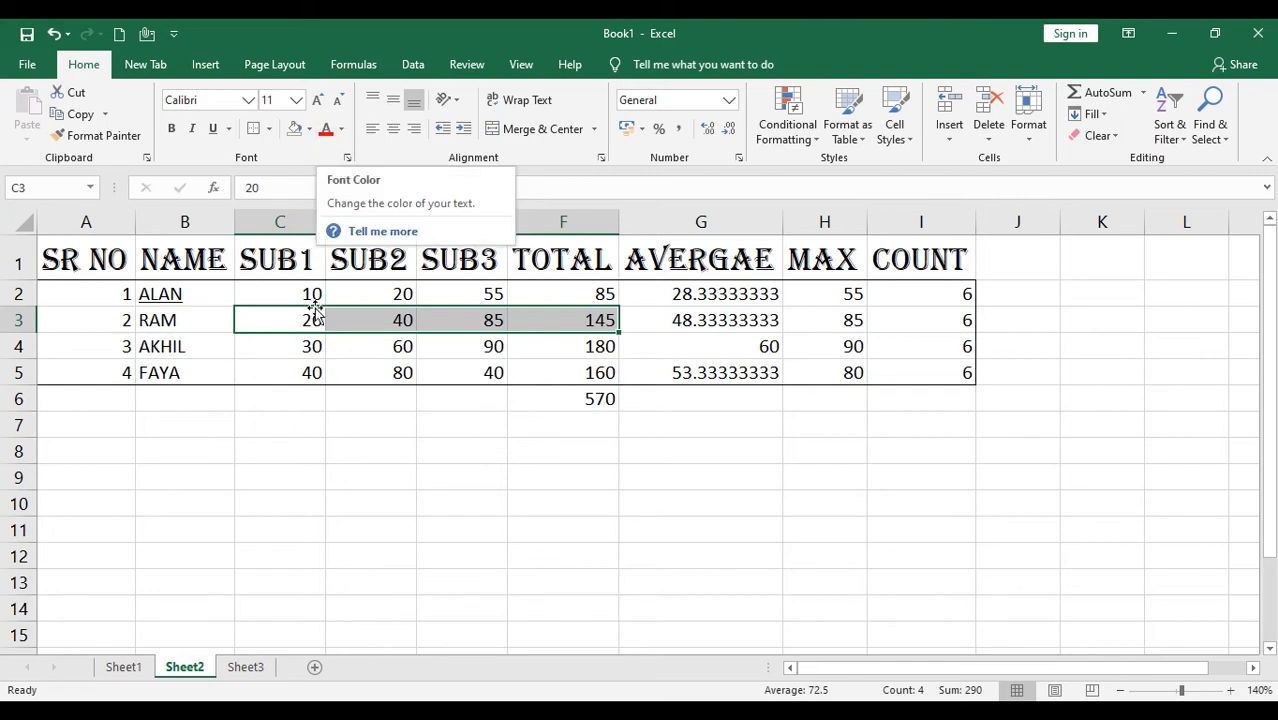
# Set the font color of cells C3:F3 to red
pyautogui.click(326, 131)
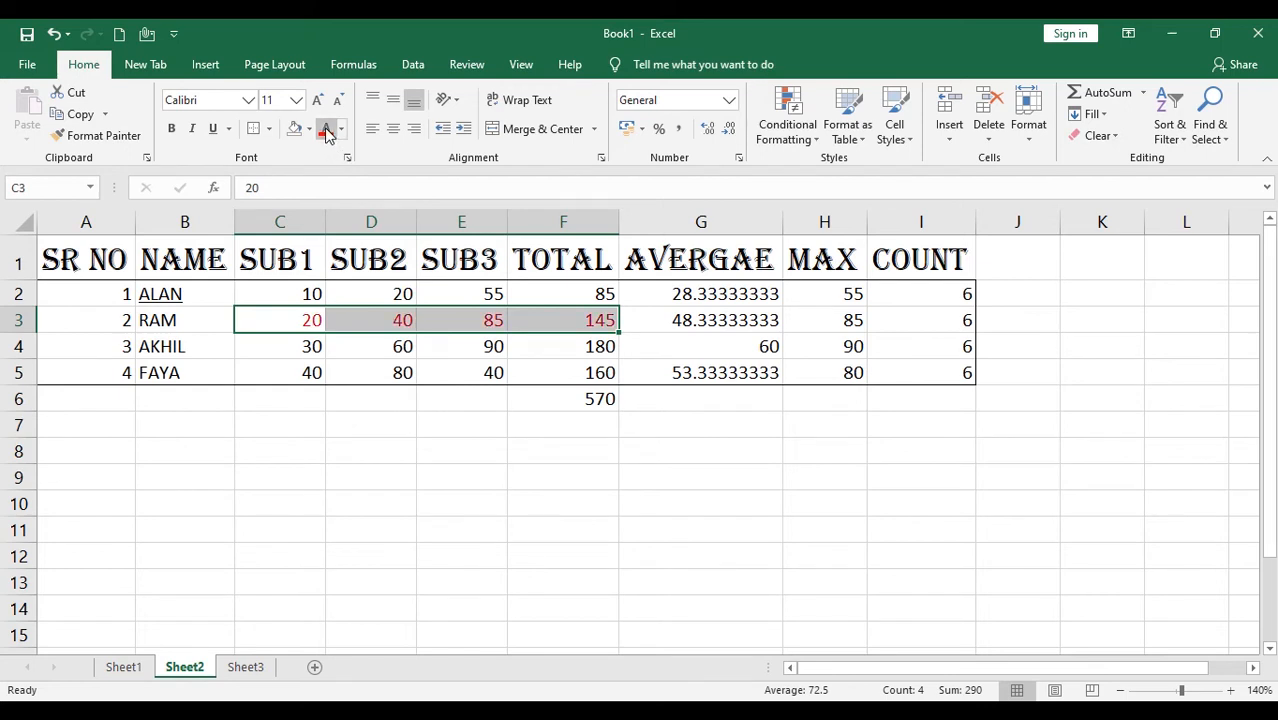
pyautogui.click(418, 455)
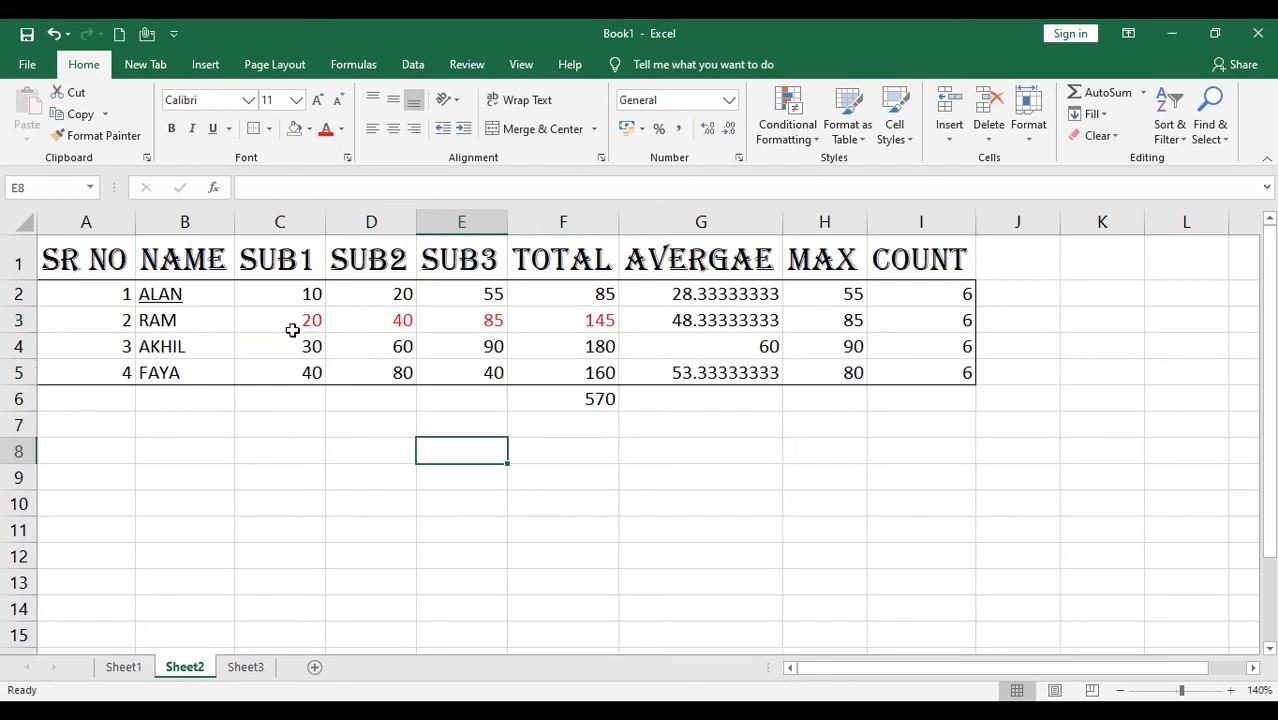
pyautogui.click(343, 130)
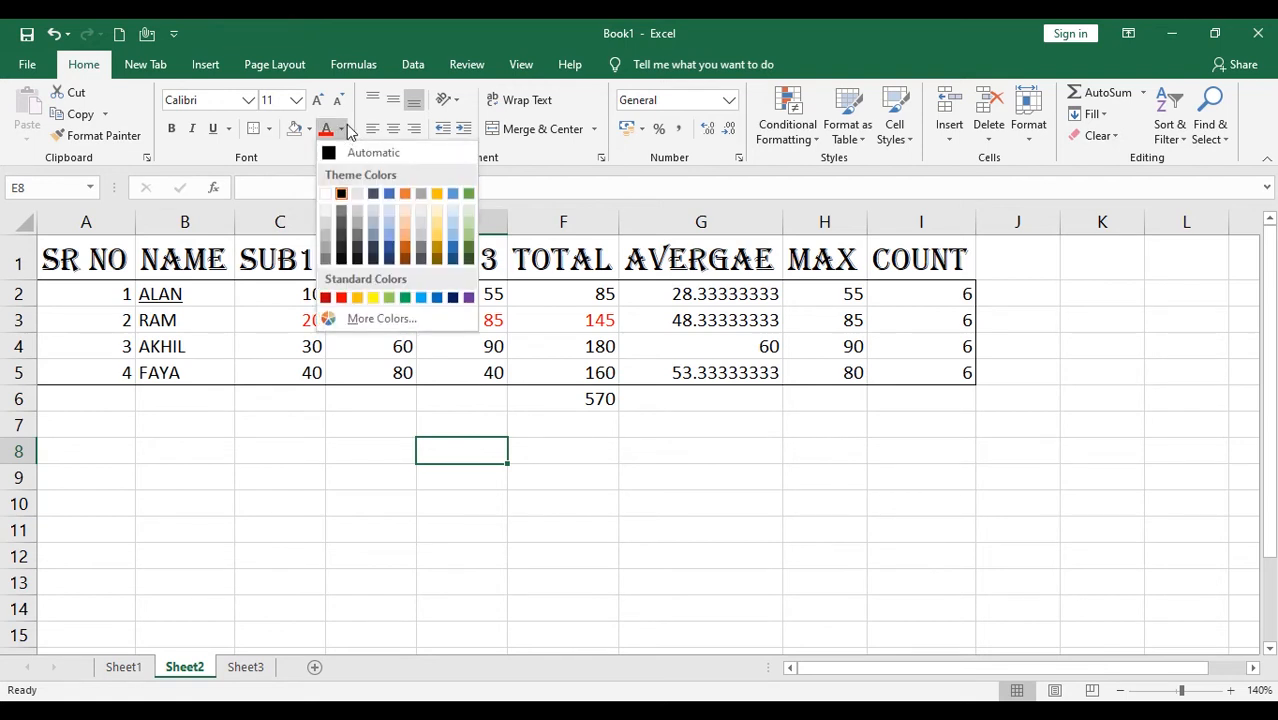
pyautogui.click(355, 418)
# Undo the last font color change and apply the standard Red font color to C3:F3 again
pyautogui.hotkey('ctrl', 'z')
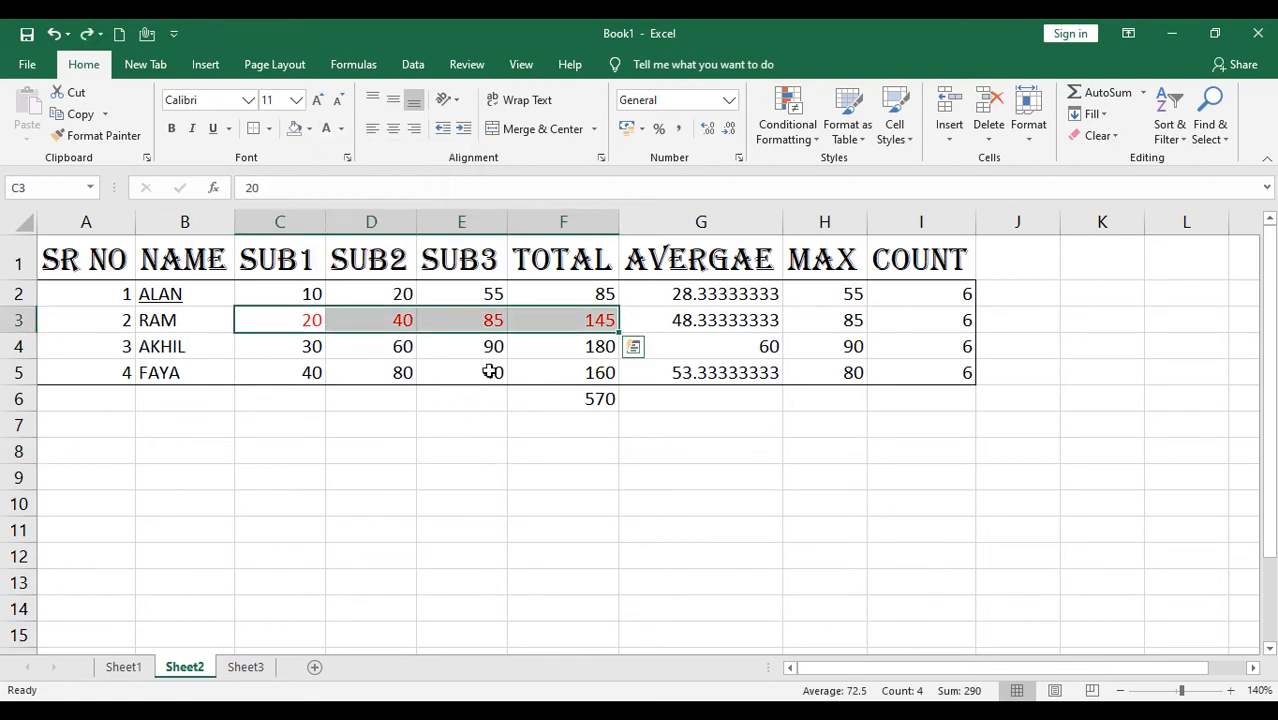
pyautogui.click(341, 130)
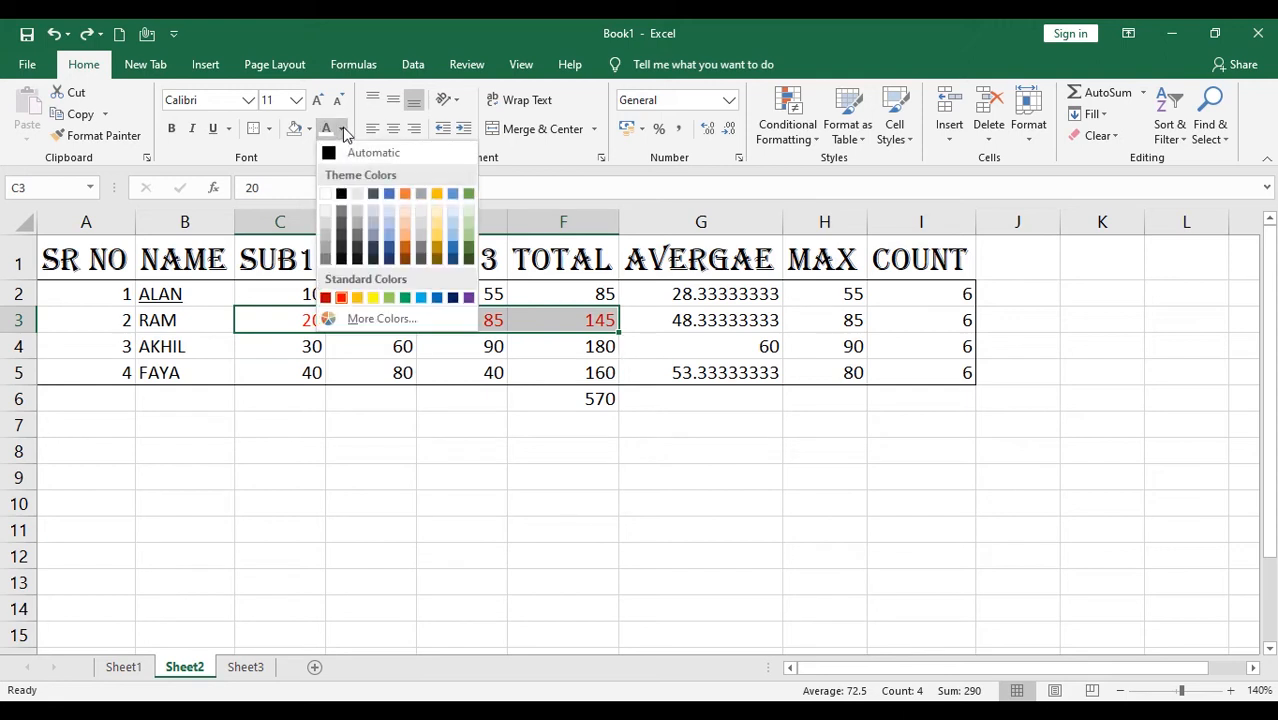
pyautogui.click(350, 294)
pyautogui.click(461, 477)
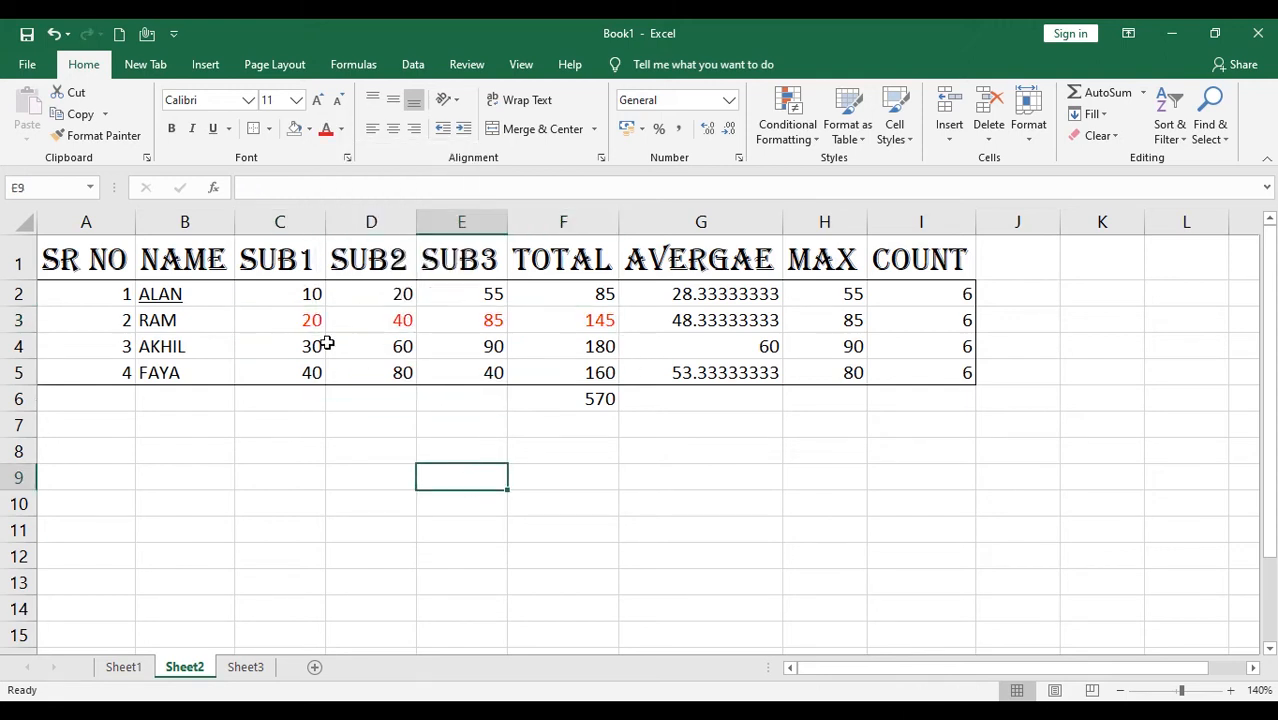
# Set the font color of cells C3:F3 to black
pyautogui.moveTo(252, 320); pyautogui.dragTo(565, 320)
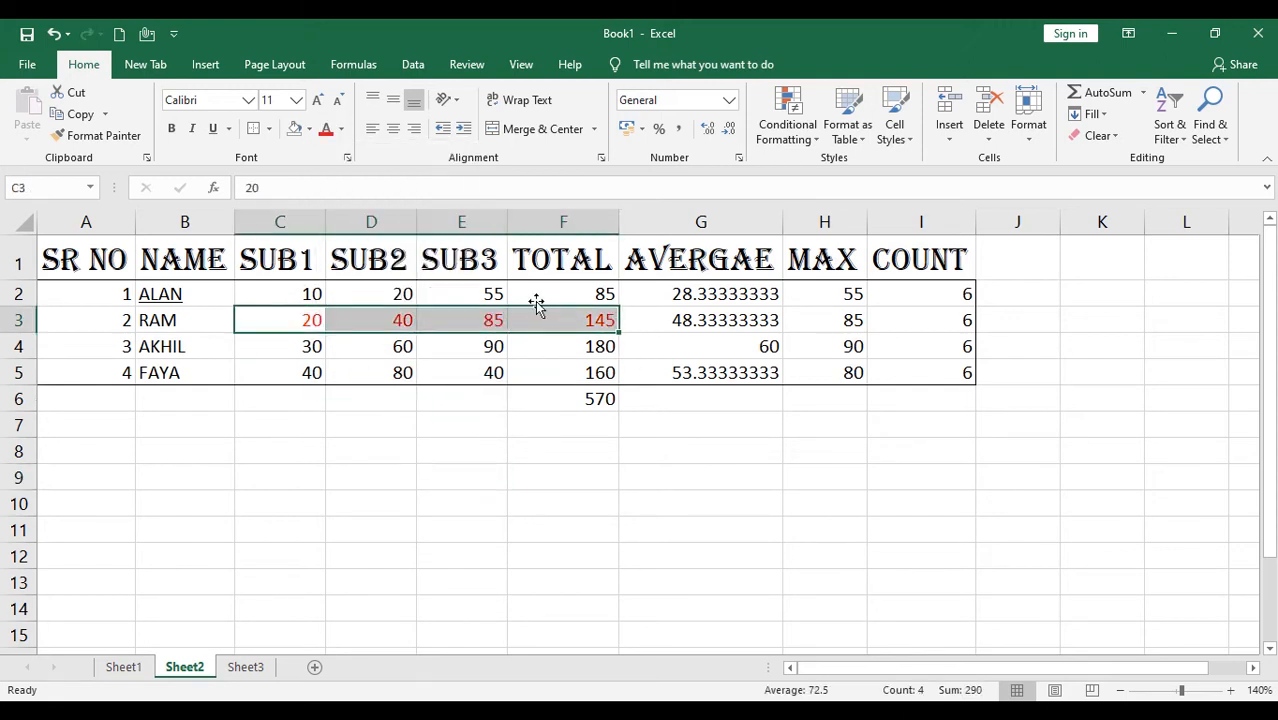
pyautogui.click(340, 130)
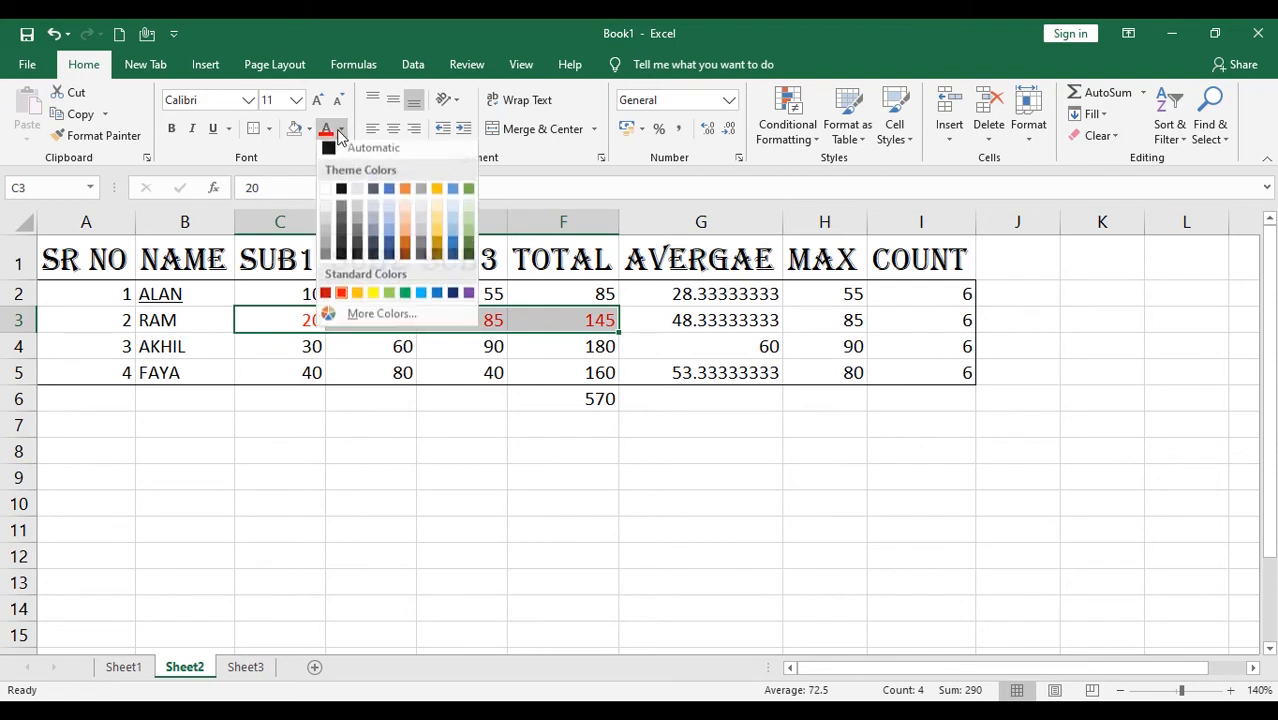
pyautogui.click(340, 196)
pyautogui.click(402, 418)
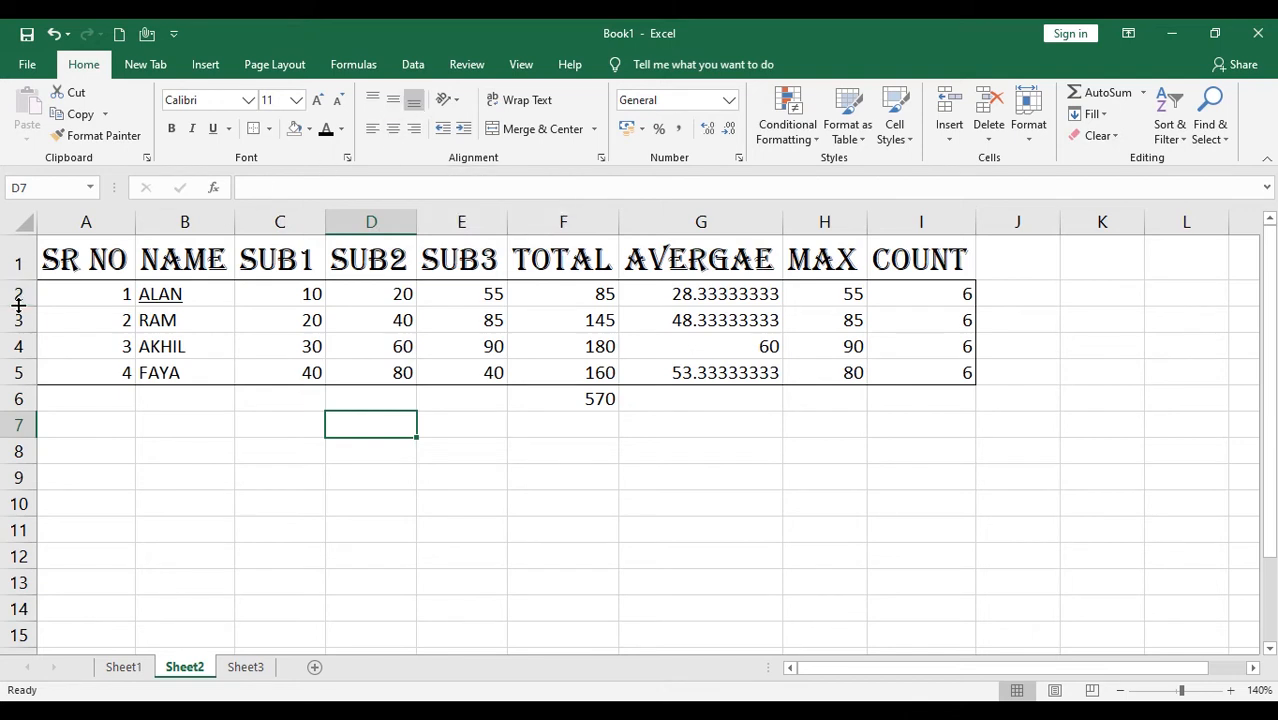
# Increase the height of row 2 and top-align cells B2:I2, trying middle alignment before returning to top alignment
pyautogui.moveTo(18, 306); pyautogui.dragTo(22, 391)
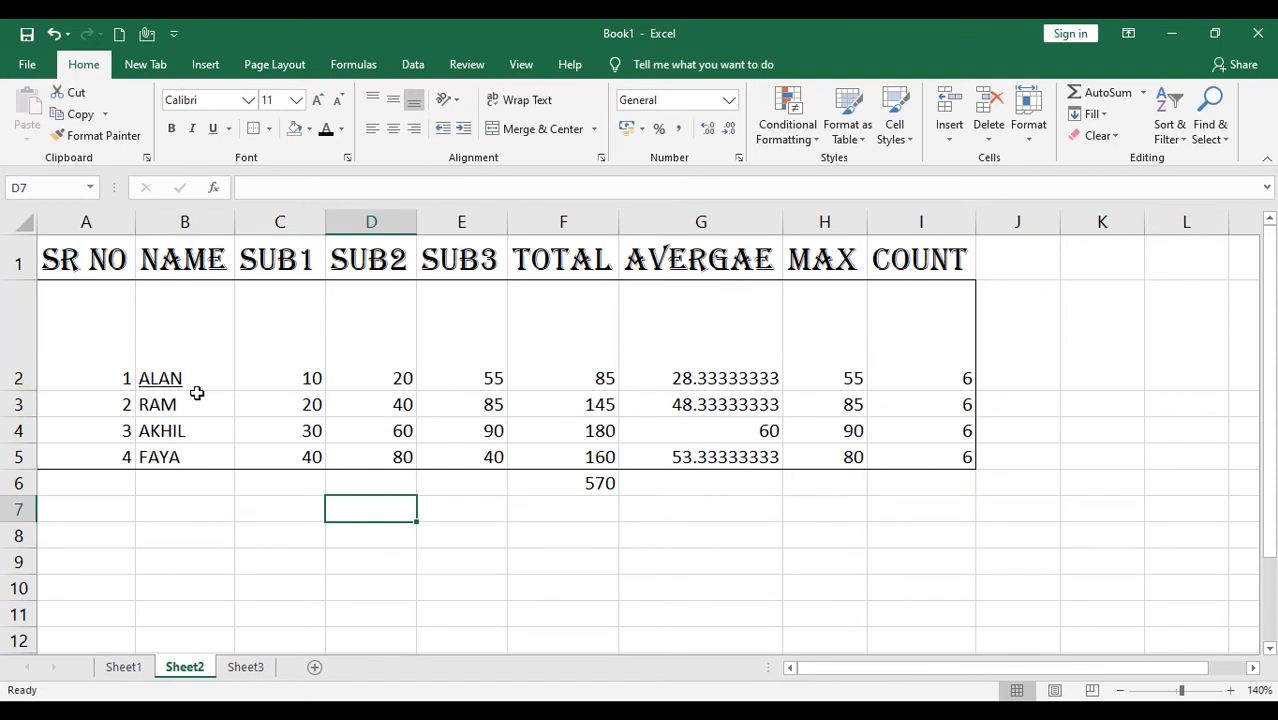
pyautogui.click(373, 102)
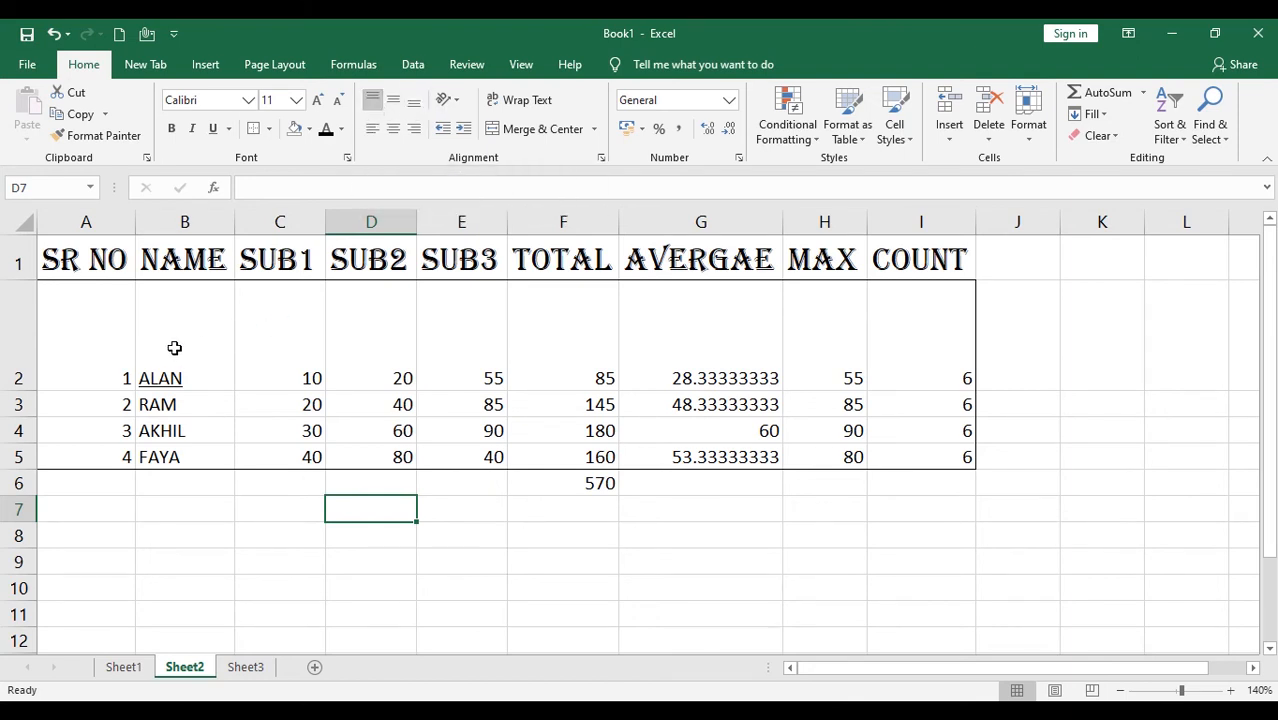
pyautogui.moveTo(167, 356); pyautogui.dragTo(921, 357)
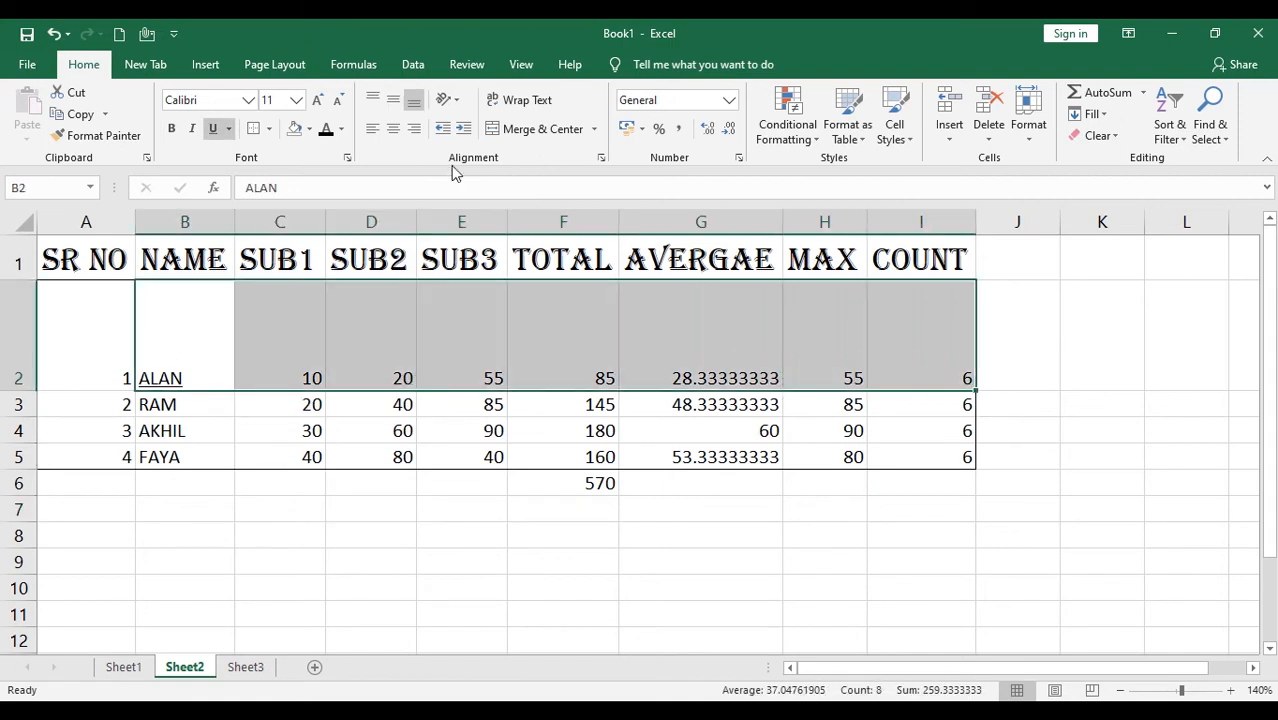
pyautogui.click(374, 101)
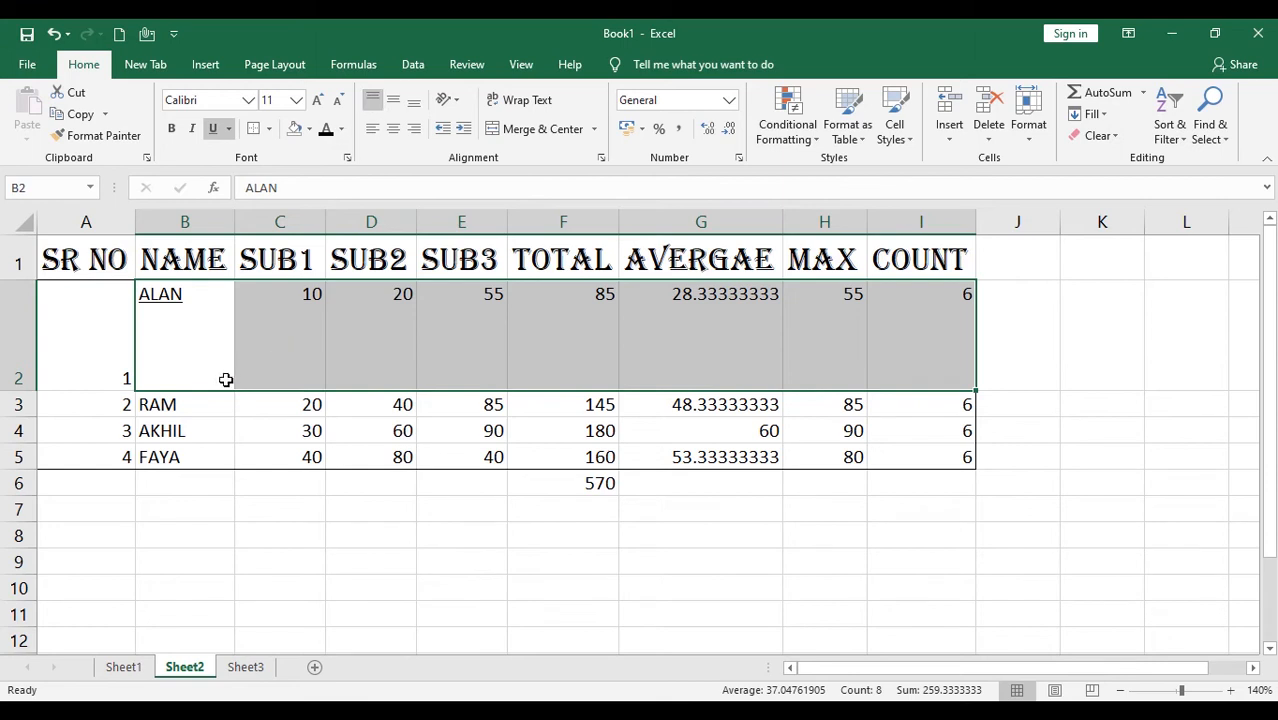
pyautogui.click(395, 103)
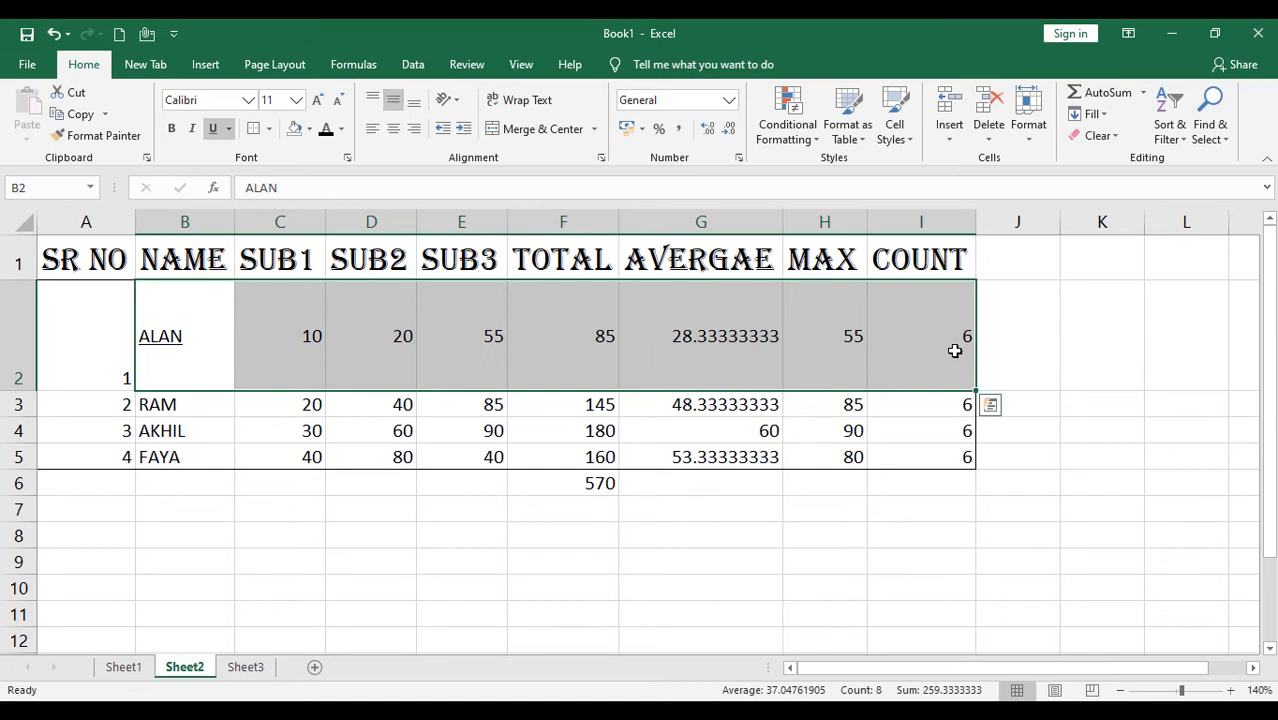
pyautogui.click(375, 101)
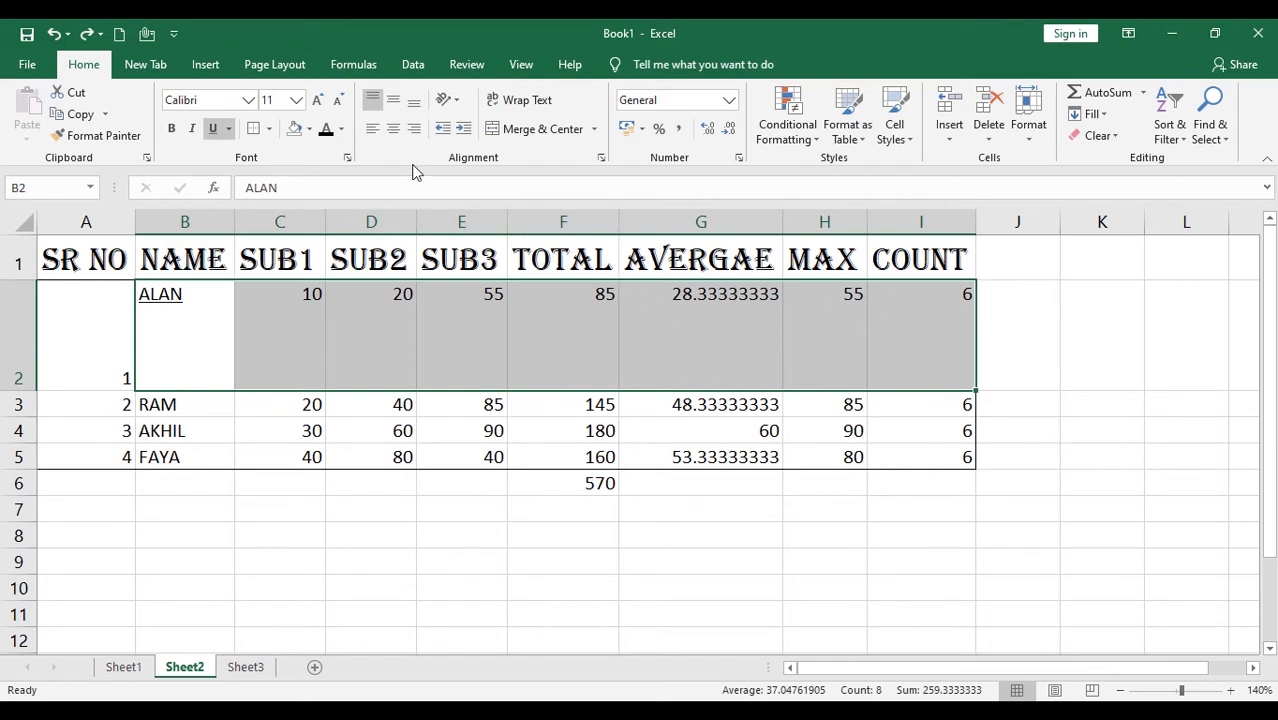
# Try center, left and right horizontal alignment on cells B2:I2, finishing with center alignment
pyautogui.click(393, 130)
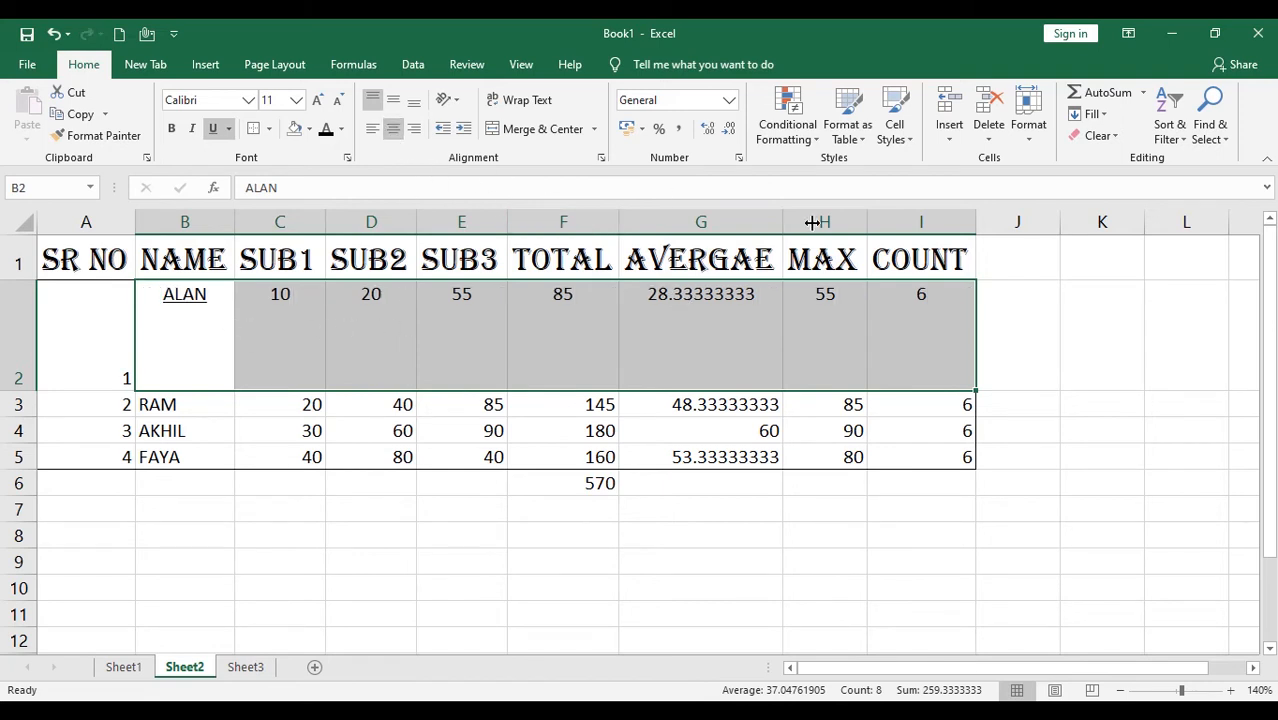
pyautogui.click(370, 131)
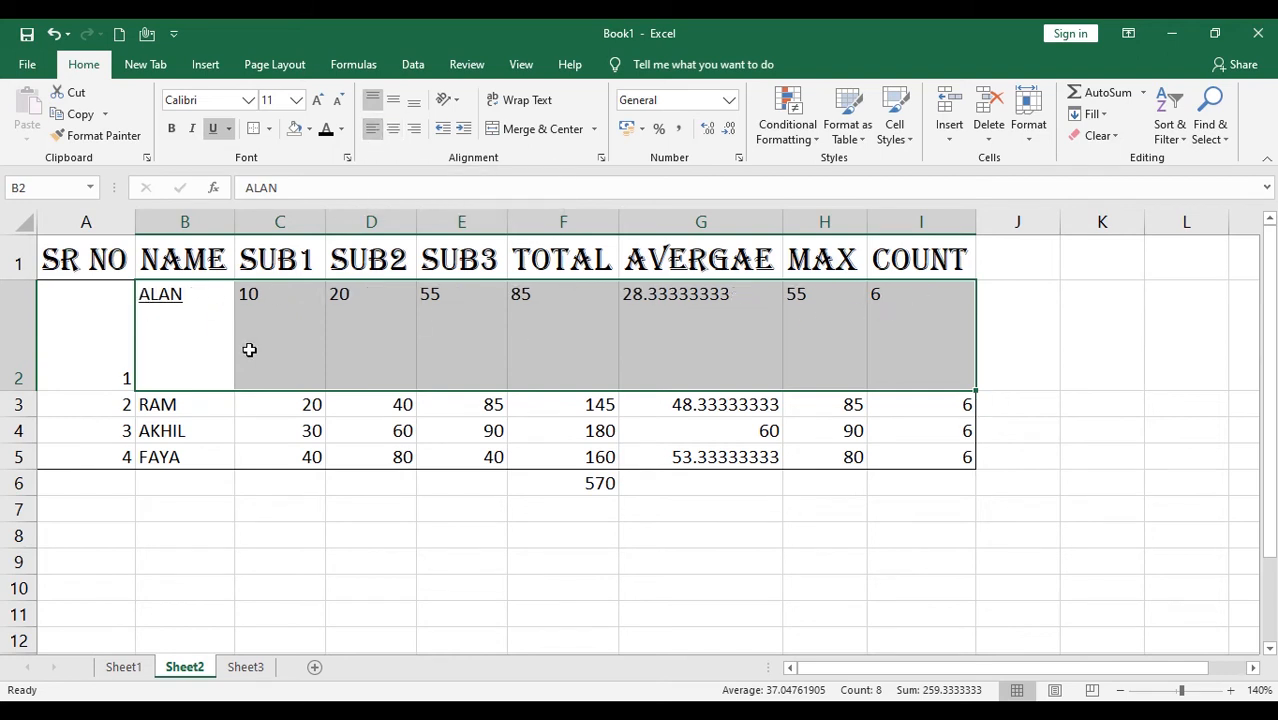
pyautogui.click(416, 136)
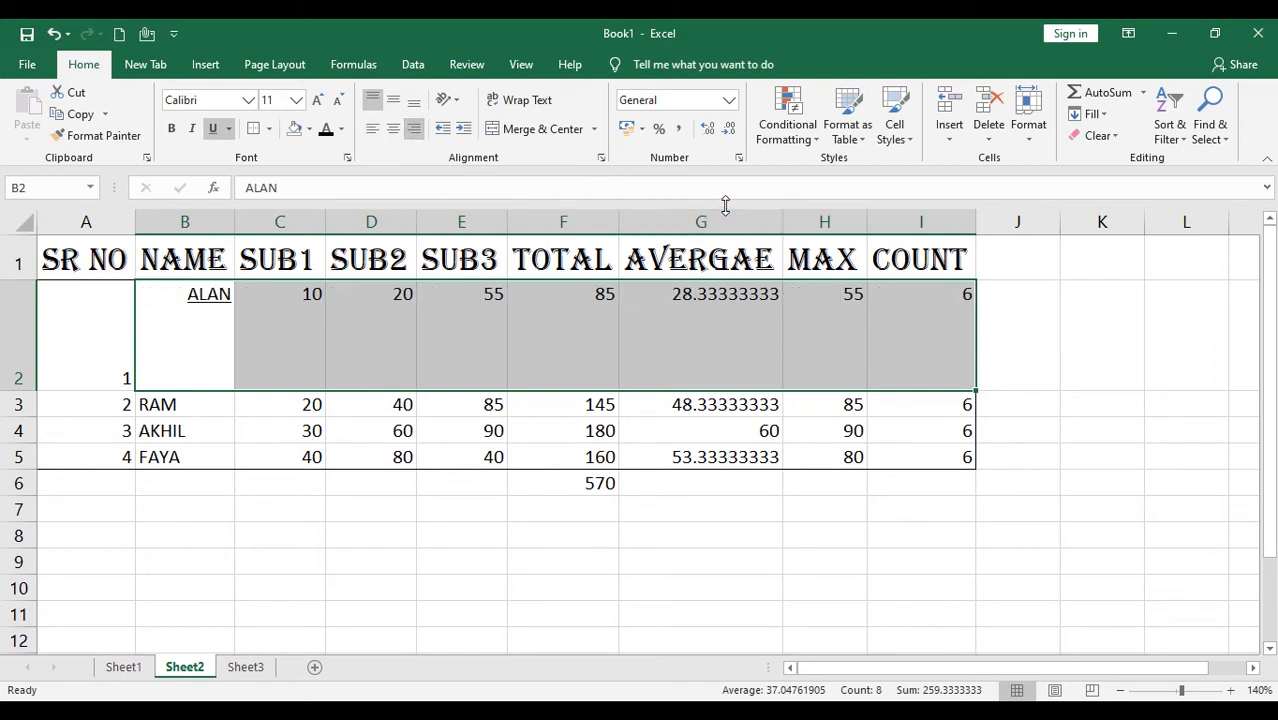
pyautogui.click(394, 130)
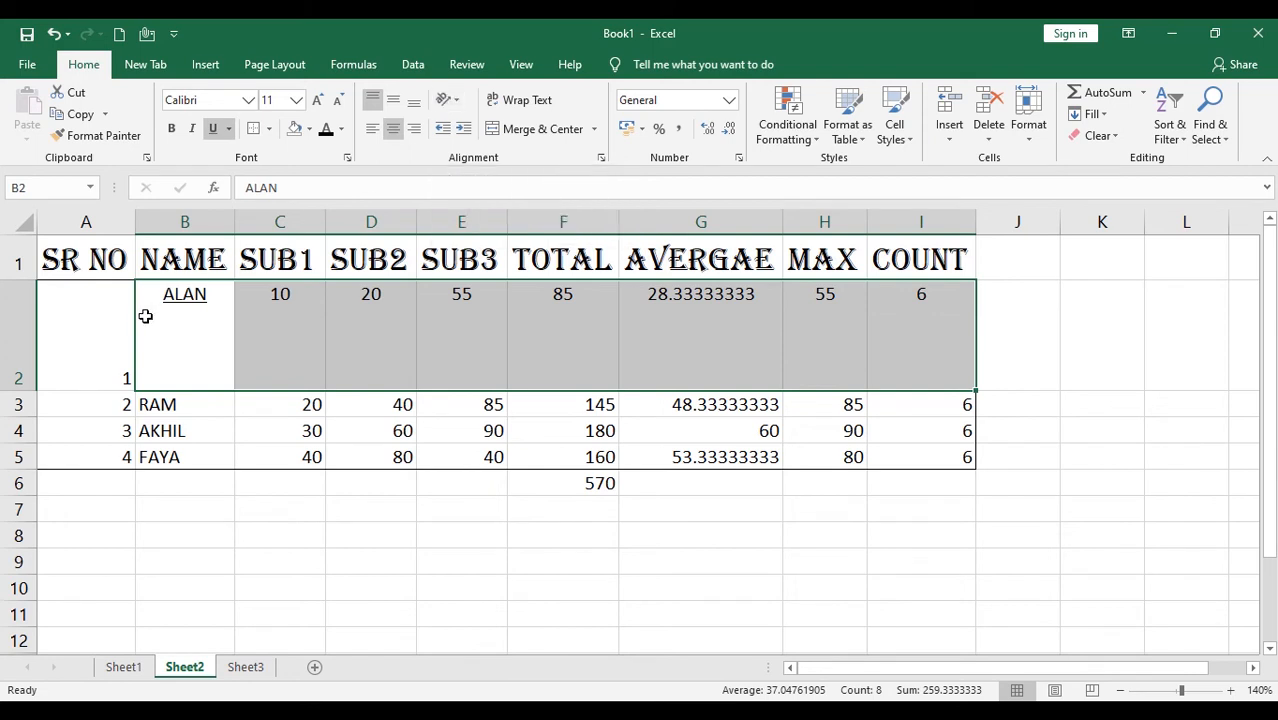
# Try the Angle Counterclockwise and Vertical Text orientations on cells B2:I2, then undo both orientation changes
pyautogui.click(460, 104)
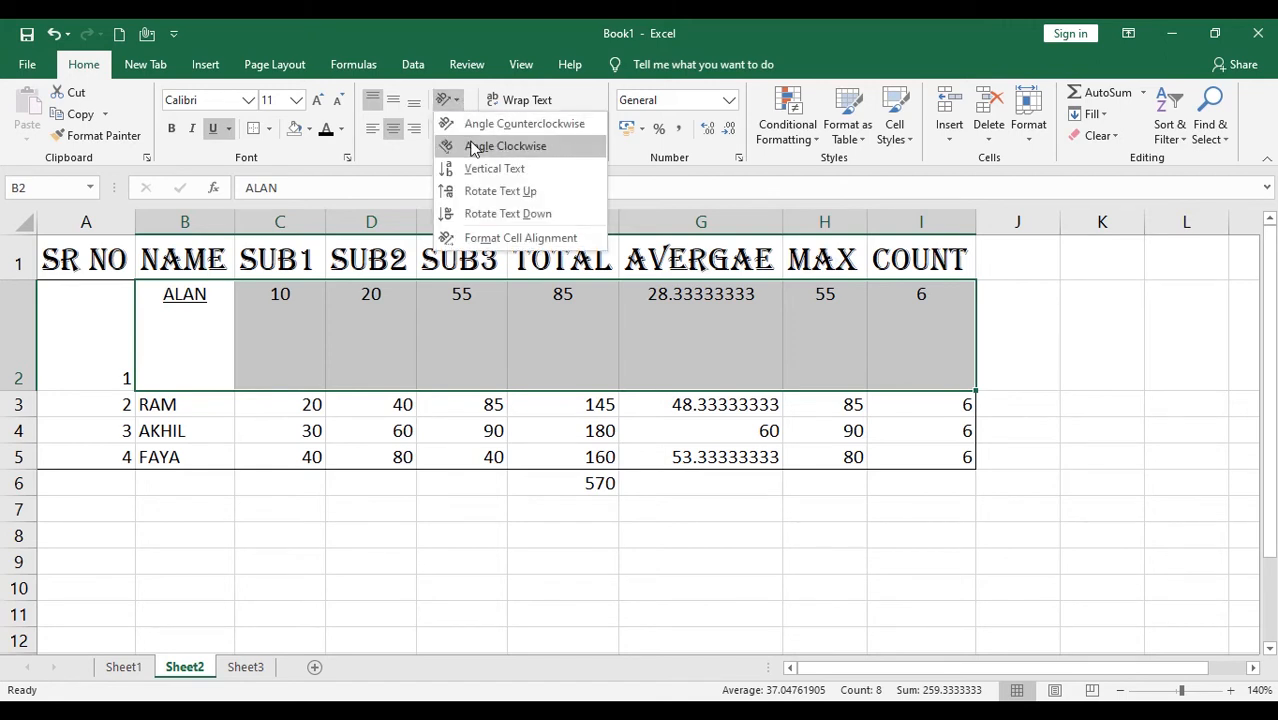
pyautogui.click(488, 124)
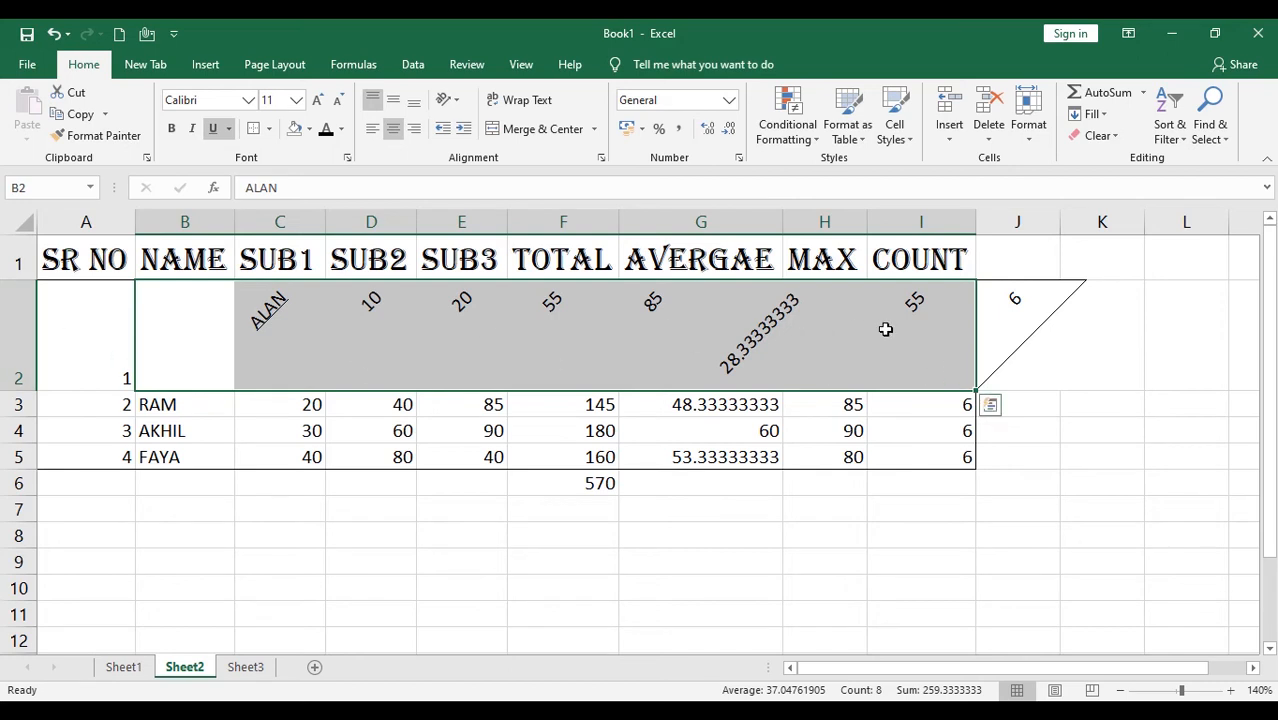
pyautogui.click(457, 101)
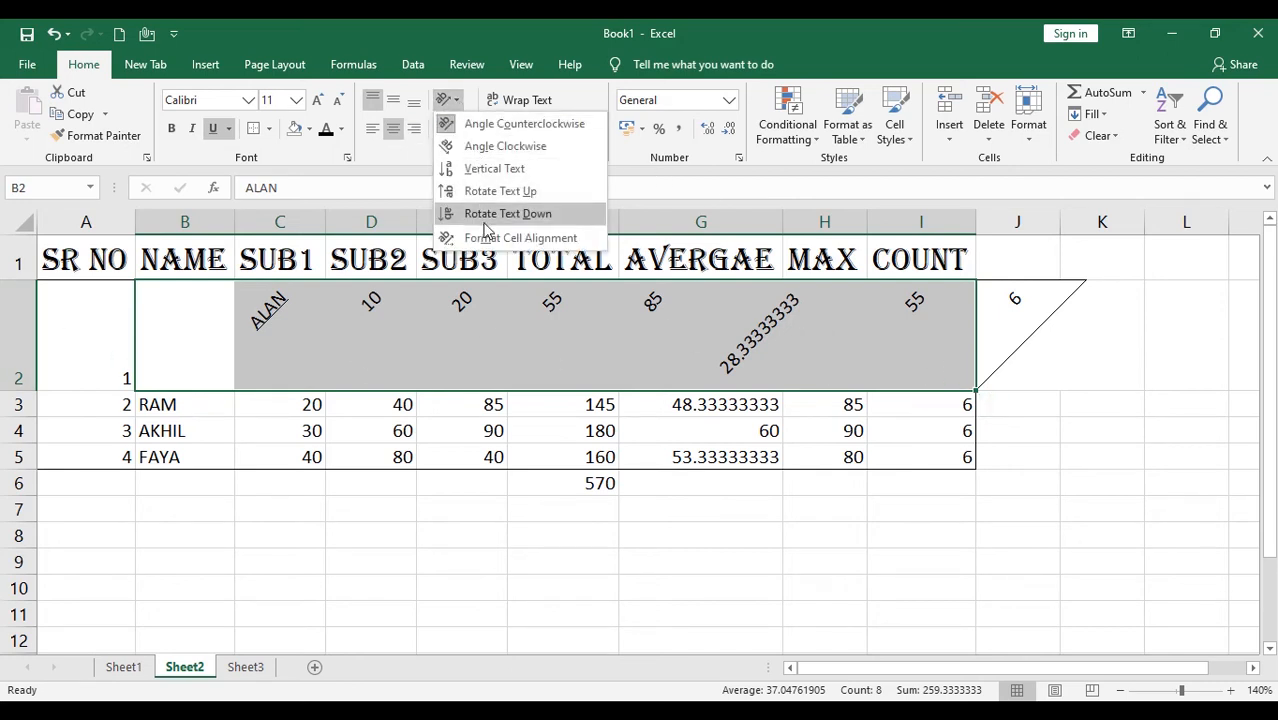
pyautogui.click(495, 169)
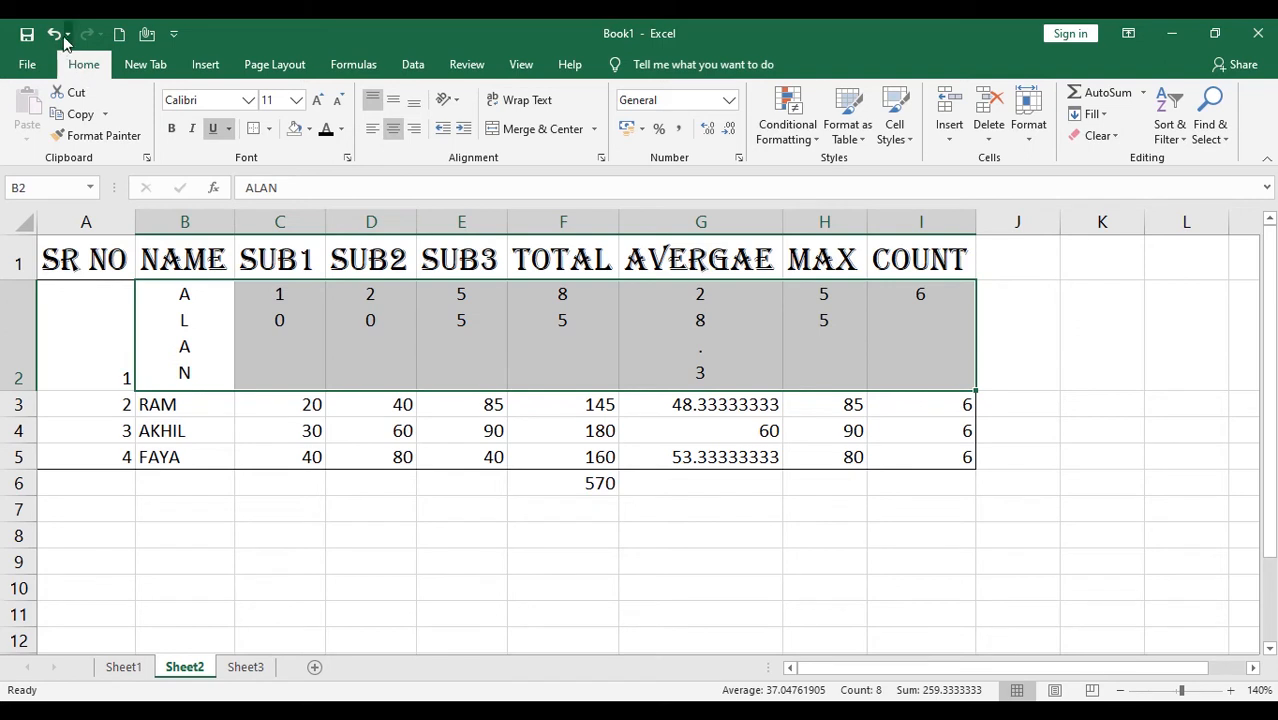
pyautogui.hotkey('ctrl', 'z')
pyautogui.hotkey('ctrl', 'z')
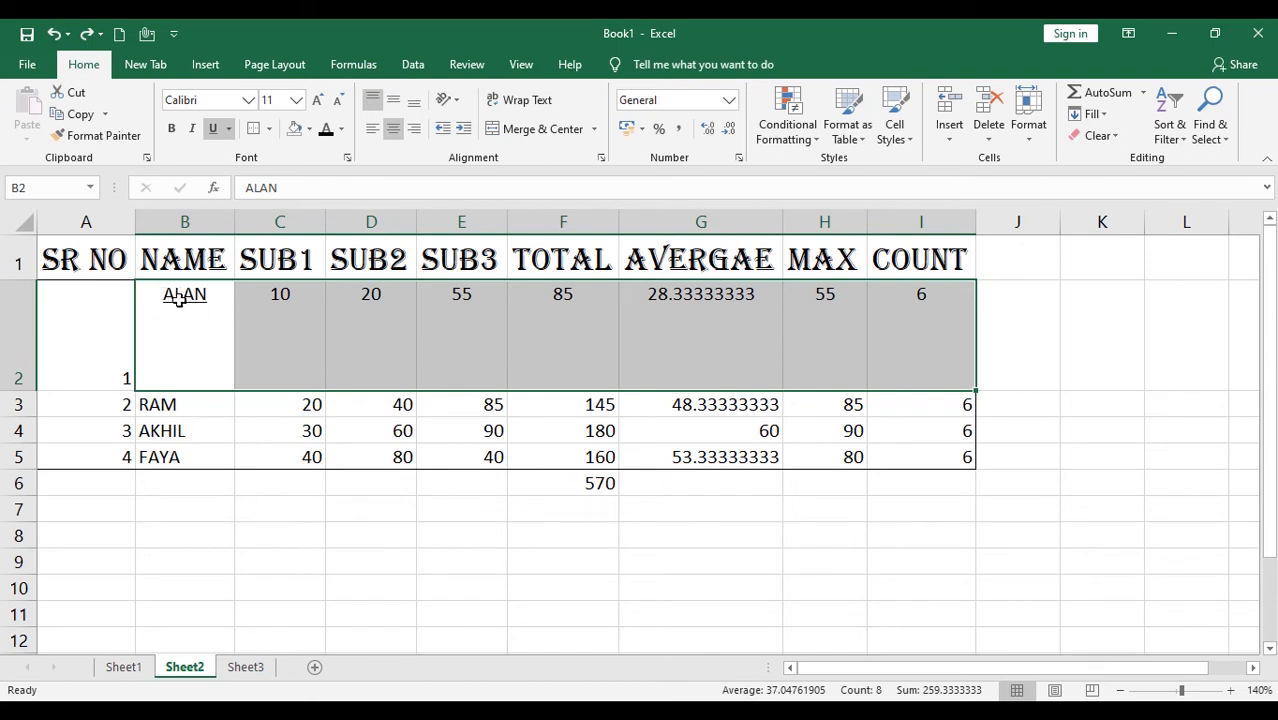
# Increase the indent of cells B2:I2, then decrease it until the contents sit one indent level from the left cell edge
pyautogui.click(1017, 335)
pyautogui.moveTo(182, 348); pyautogui.dragTo(890, 350)
pyautogui.click(463, 130)
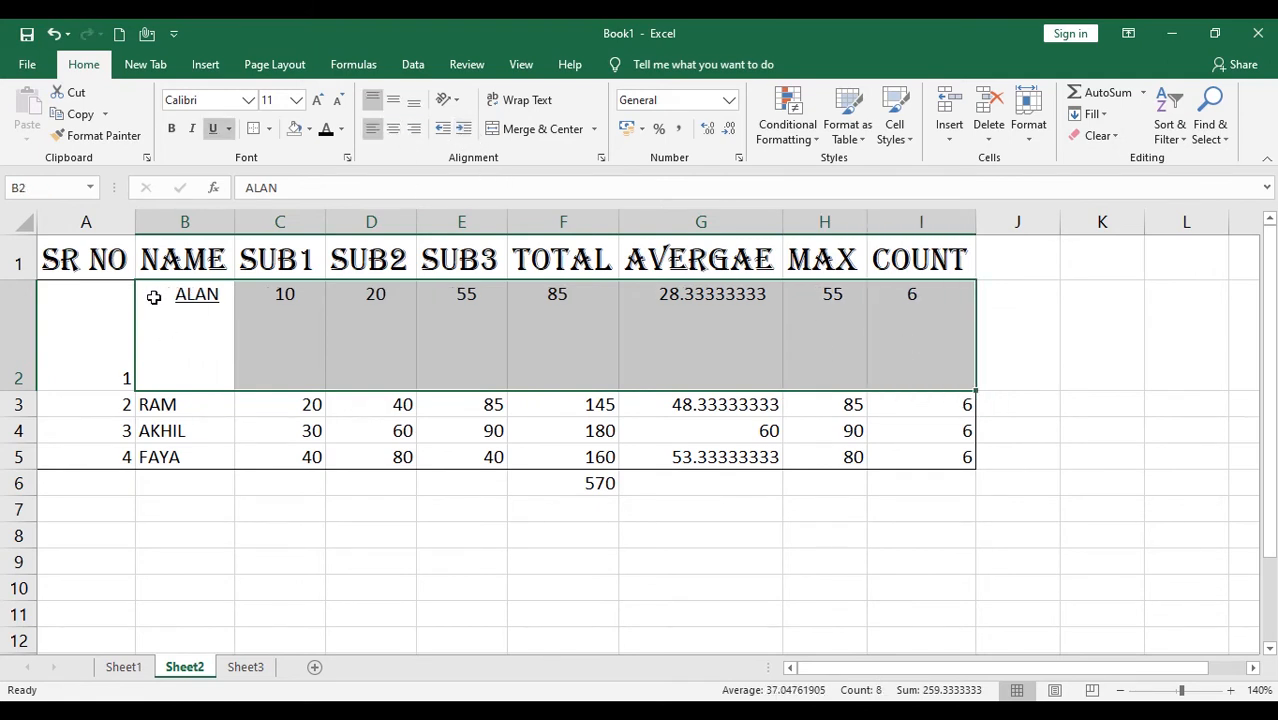
pyautogui.click(463, 130)
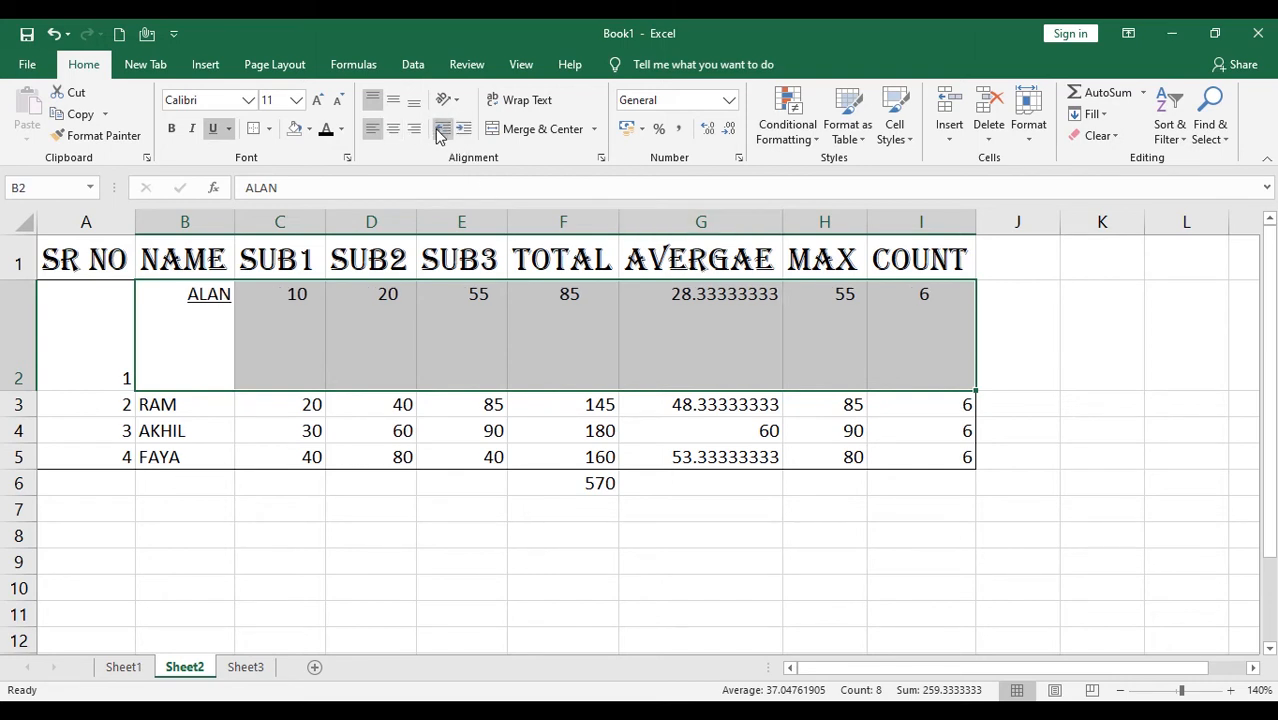
pyautogui.click(440, 130)
pyautogui.click(440, 130)
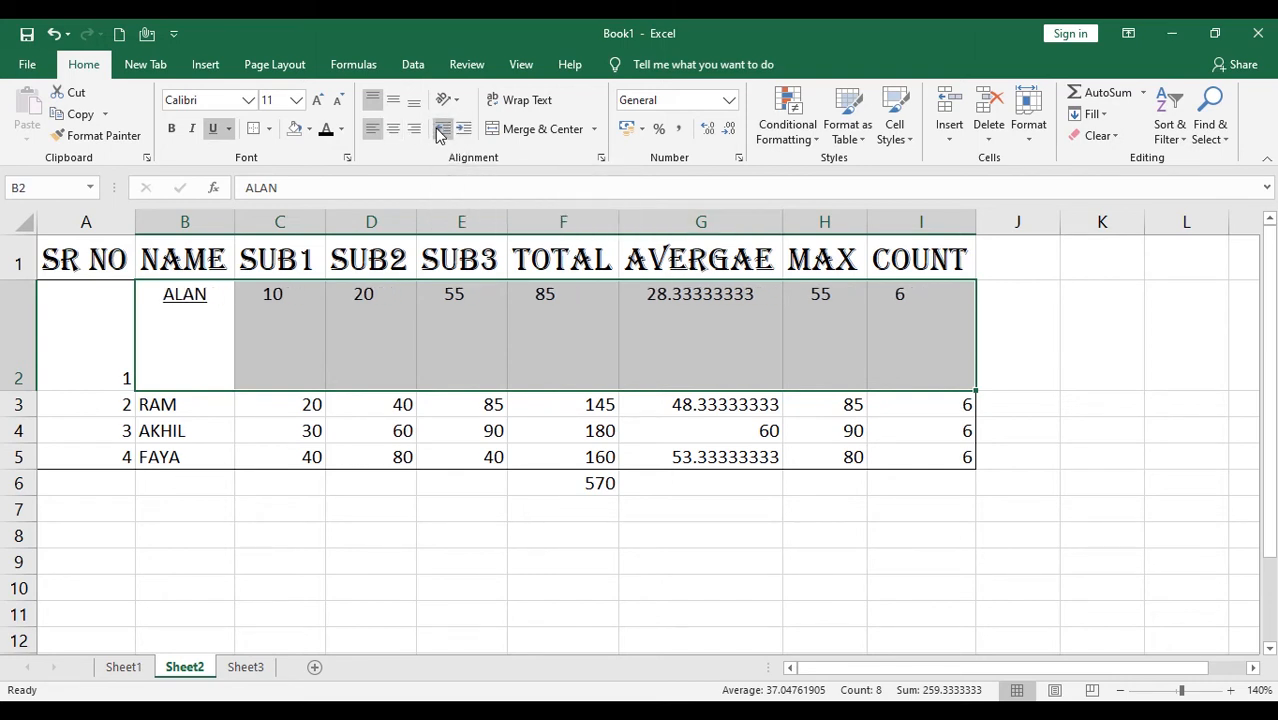
pyautogui.click(440, 130)
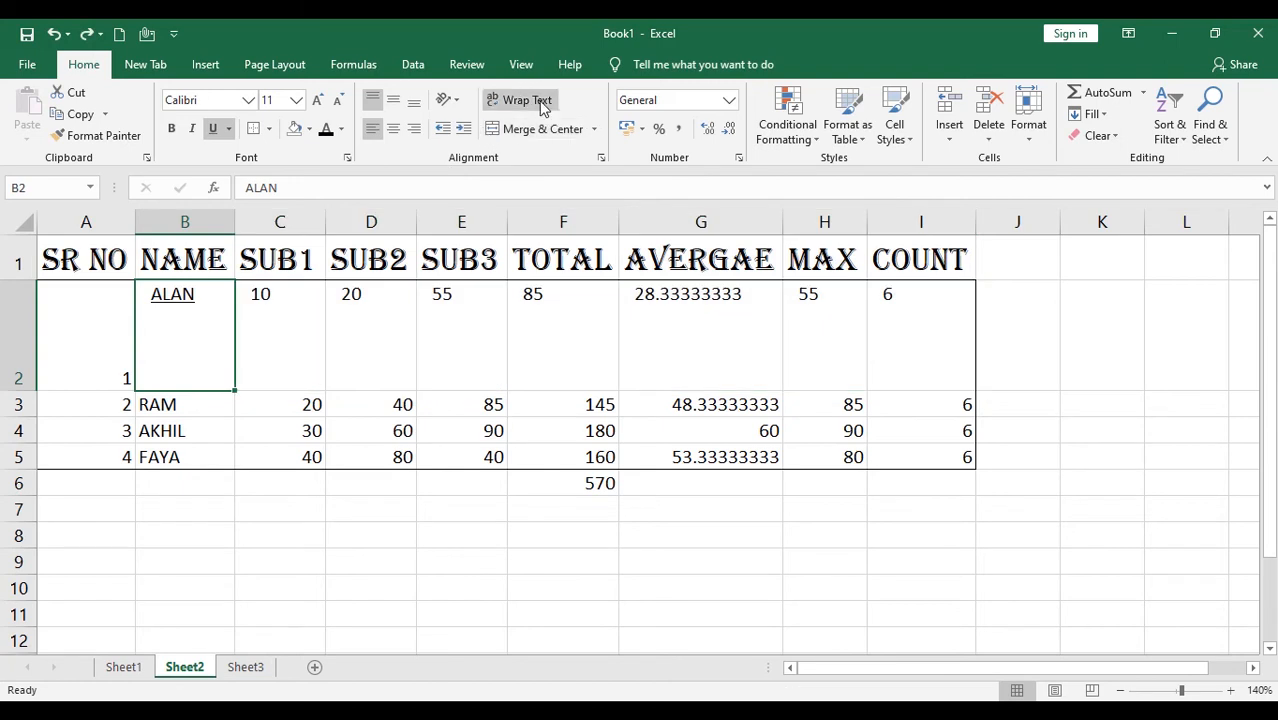
# Append "EXCEL DATA" to the existing name in cell B3
pyautogui.click(201, 403)
pyautogui.doubleClick(198, 403)
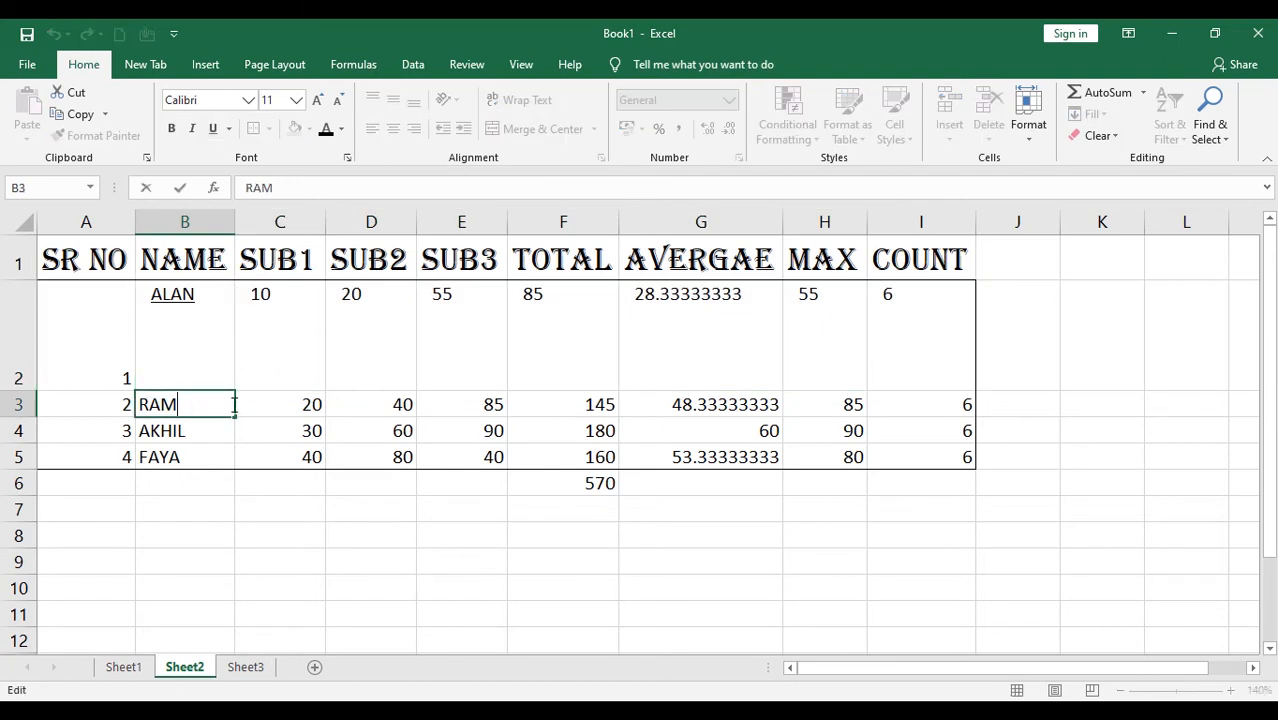
pyautogui.write('EXCEL')
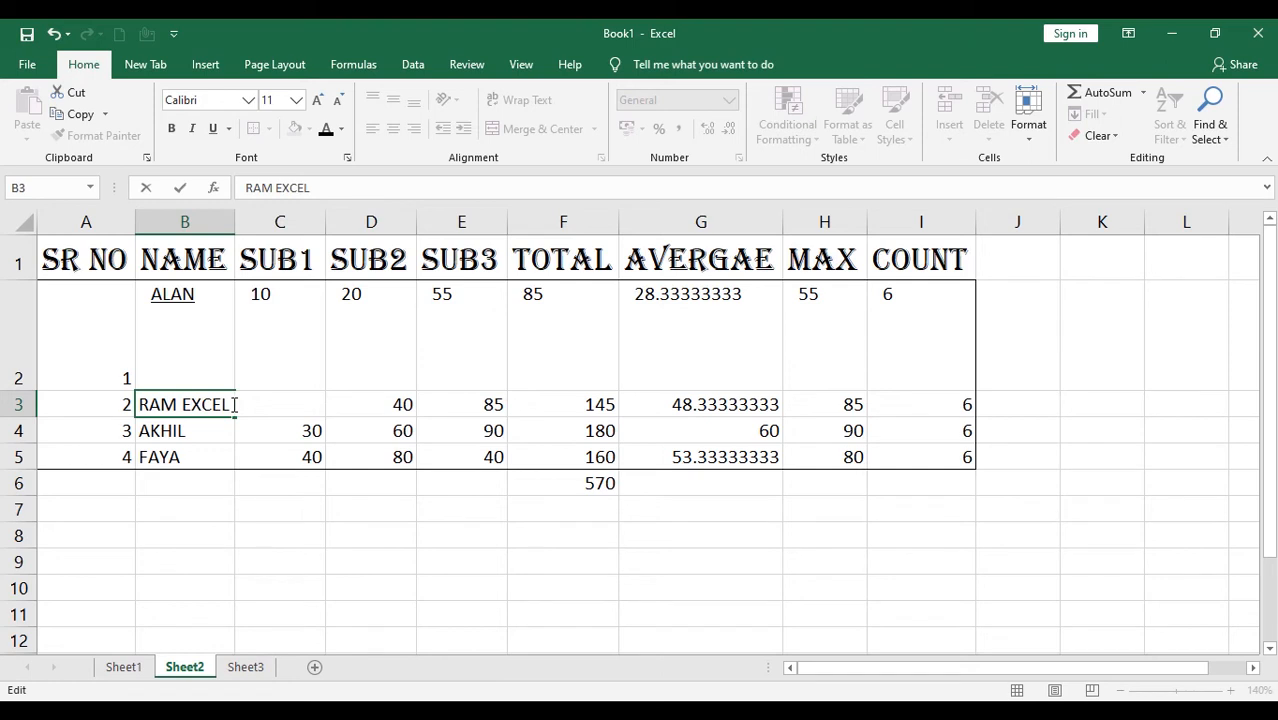
pyautogui.write(' DATA')
pyautogui.press('Return')
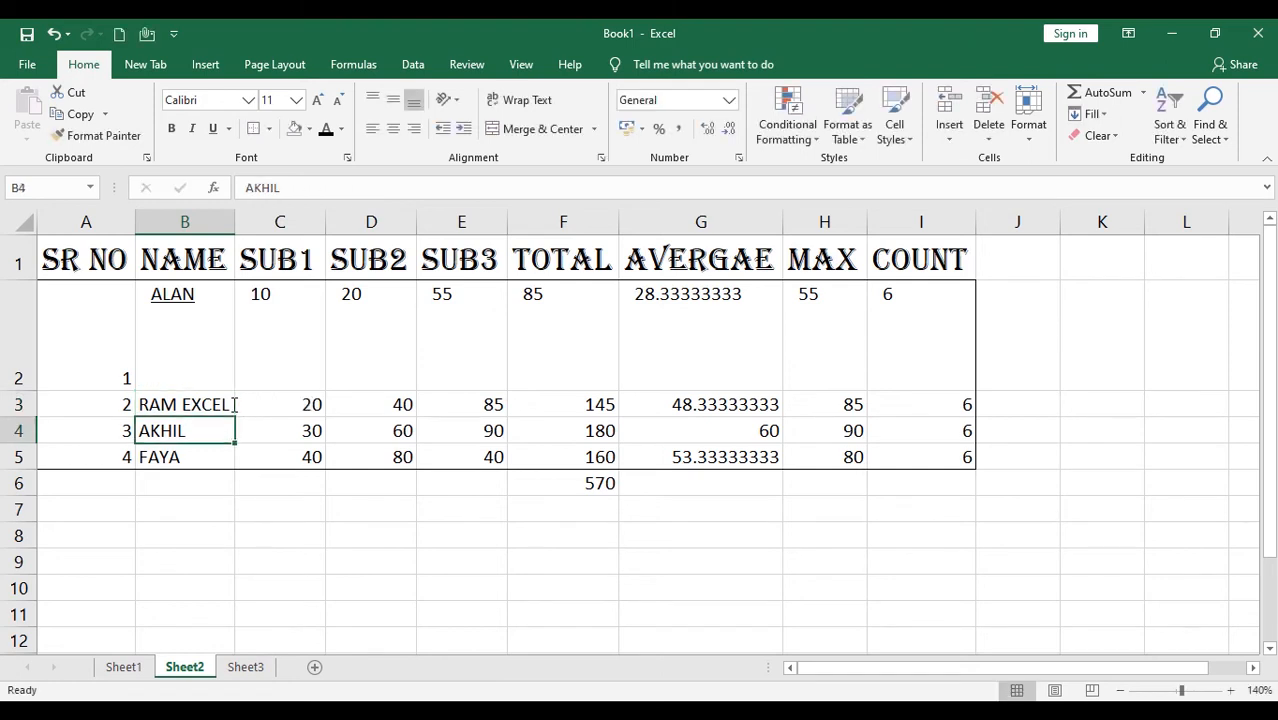
# Apply Wrap Text to cell B3, turn it off for comparison and turn it on again
pyautogui.click(214, 406)
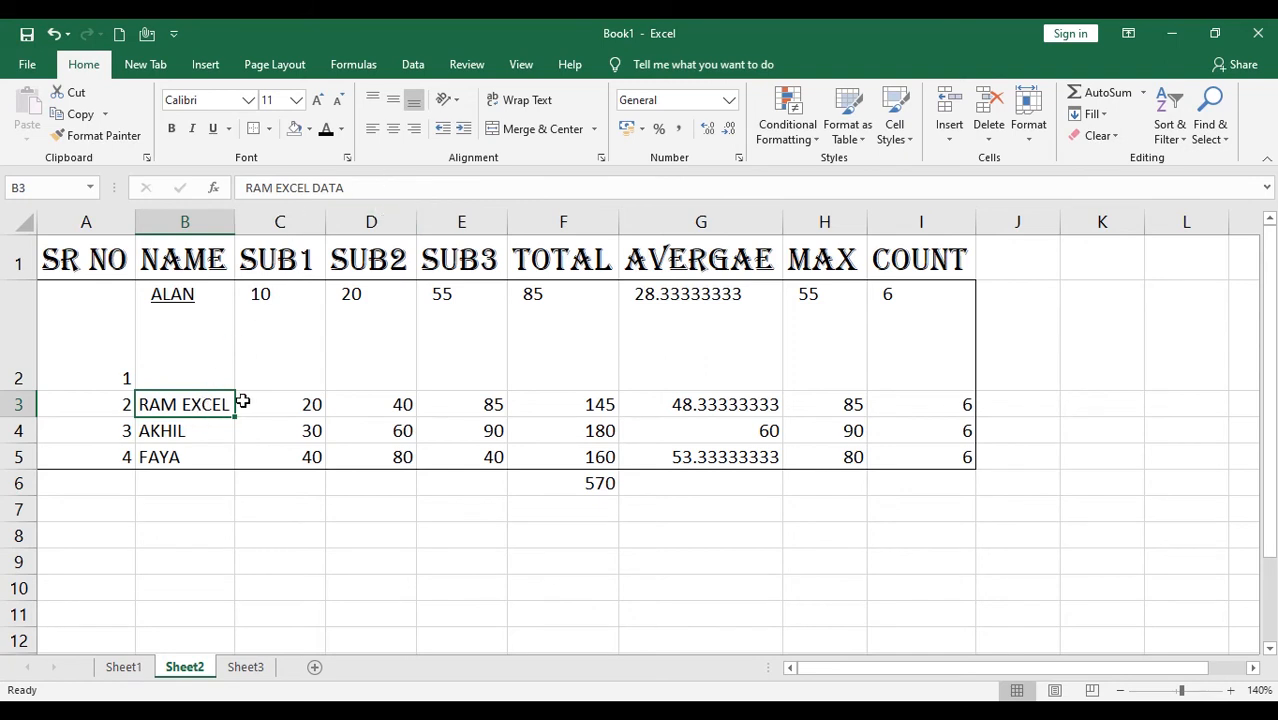
pyautogui.click(512, 100)
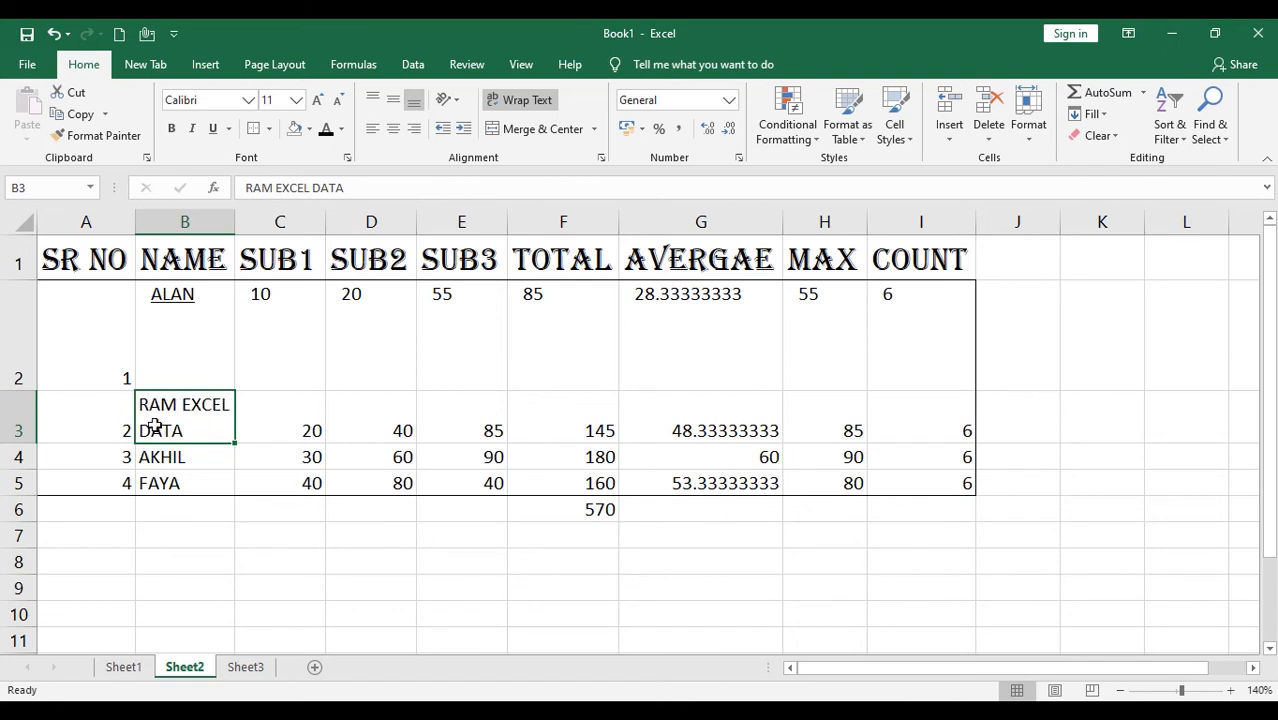
pyautogui.click(527, 100)
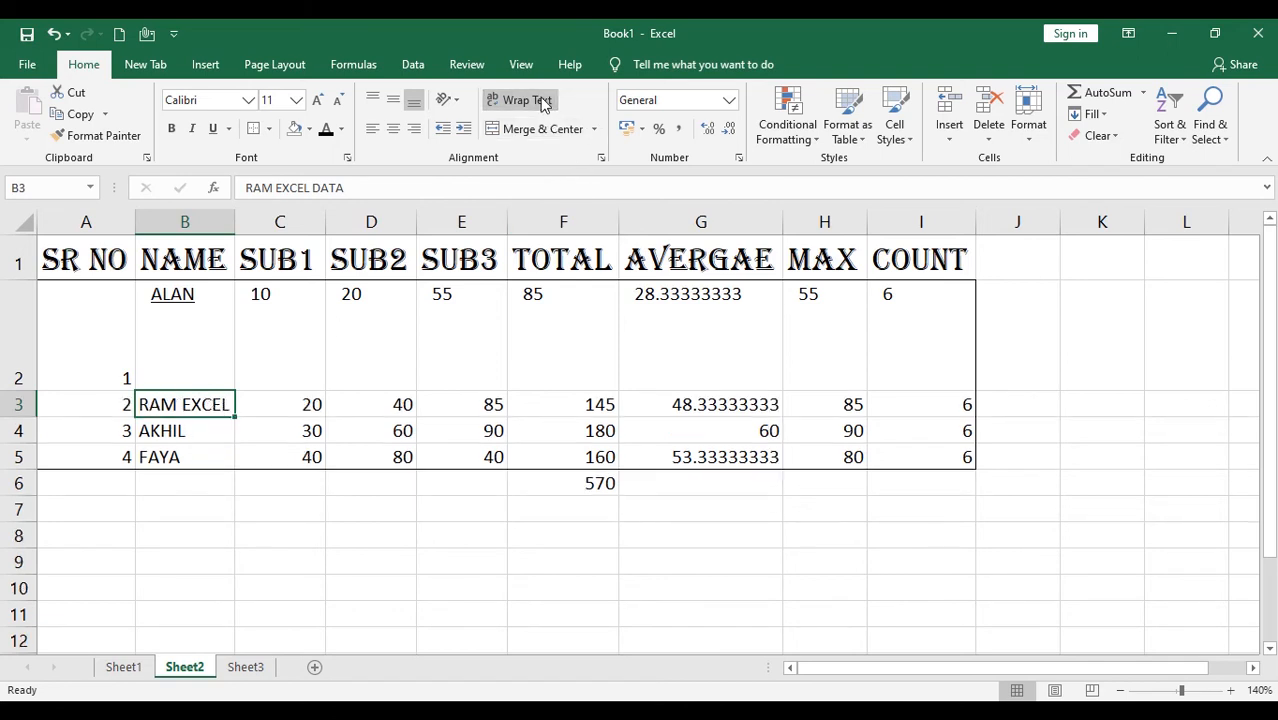
pyautogui.click(527, 100)
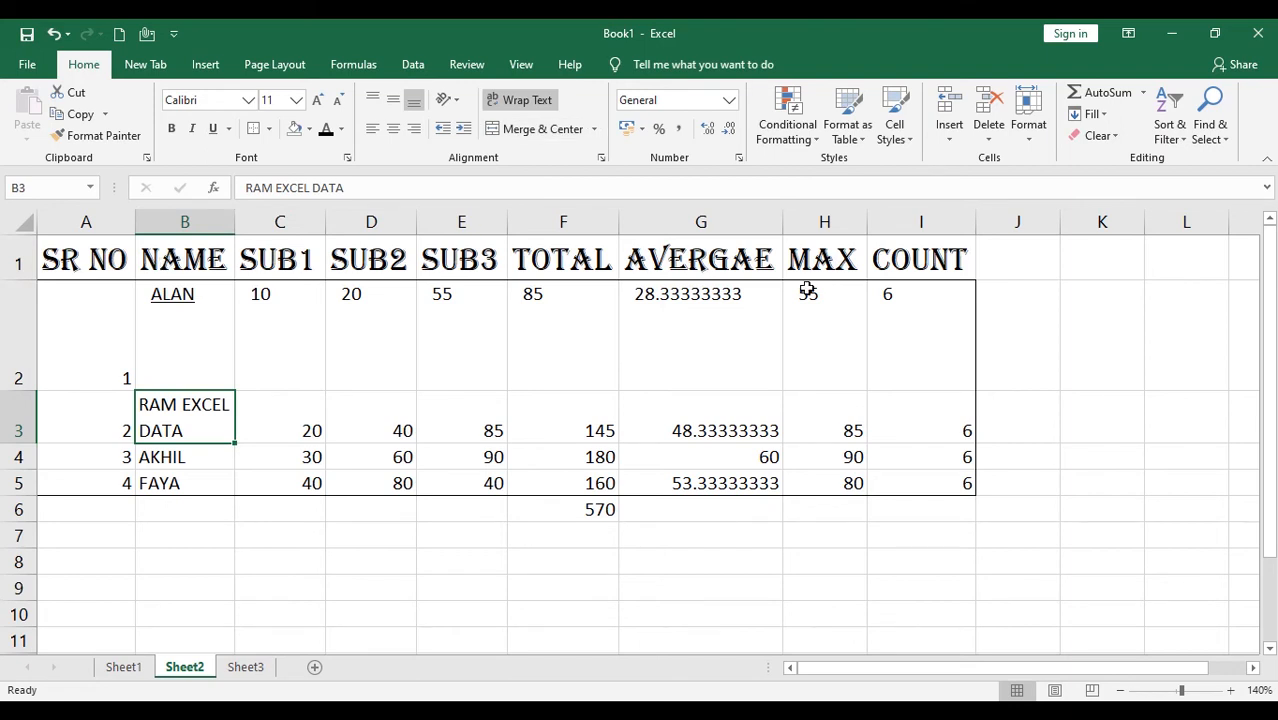
# Insert a blank row above the table's header row
pyautogui.click(7, 265)
pyautogui.rightClick(7, 265)
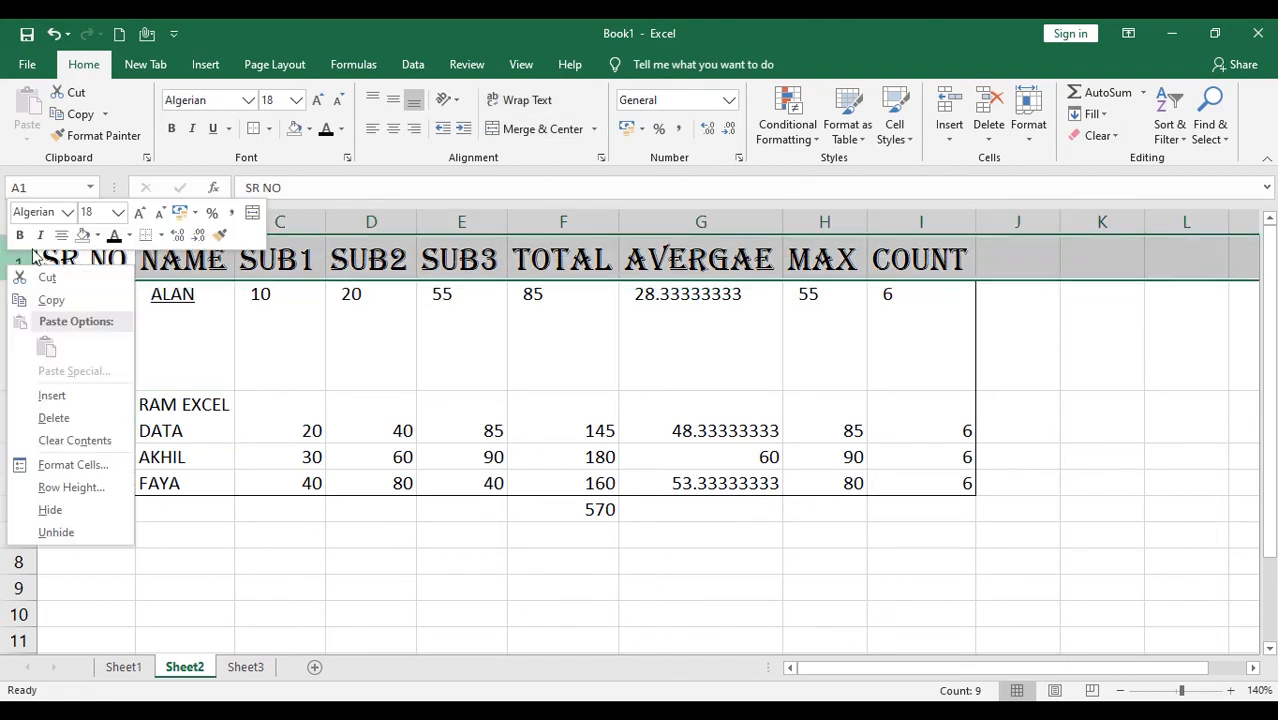
pyautogui.click(66, 392)
# Enter the title "SCHOOL DATA" in cell A1 and merge and center it across A1:I1
pyautogui.click(88, 251)
pyautogui.doubleClick(87, 251)
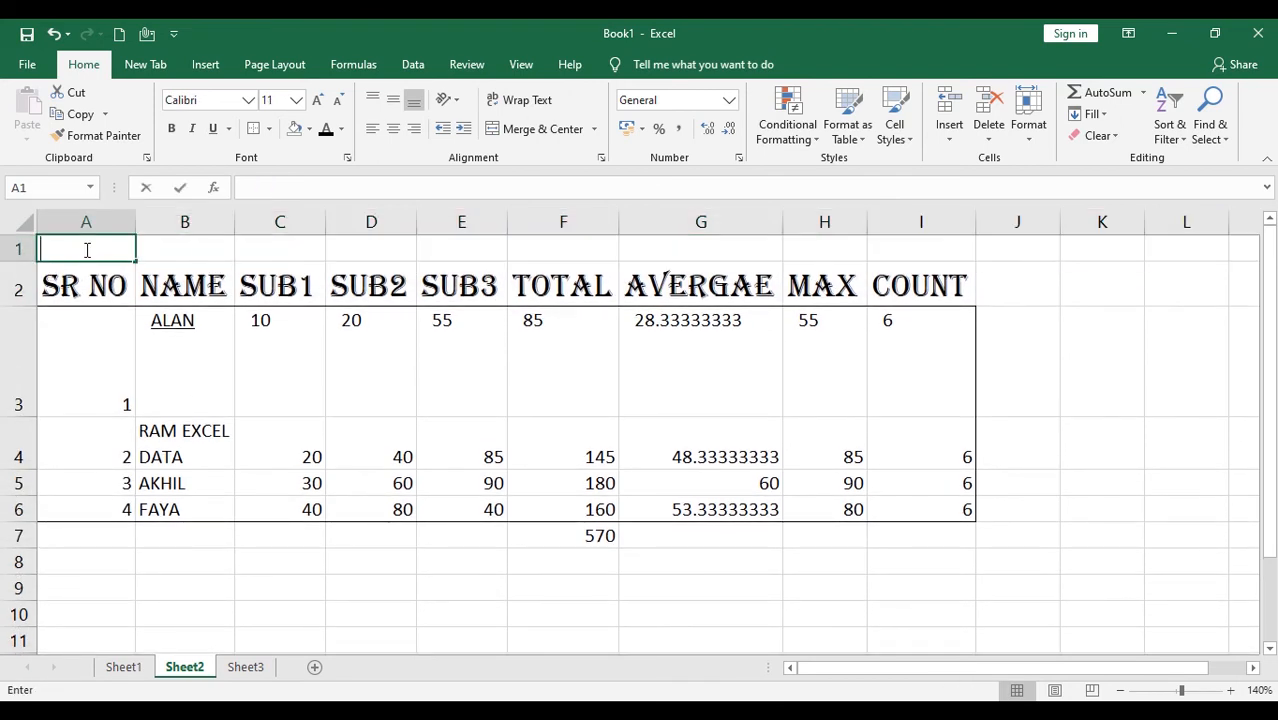
pyautogui.write('SCHOO')
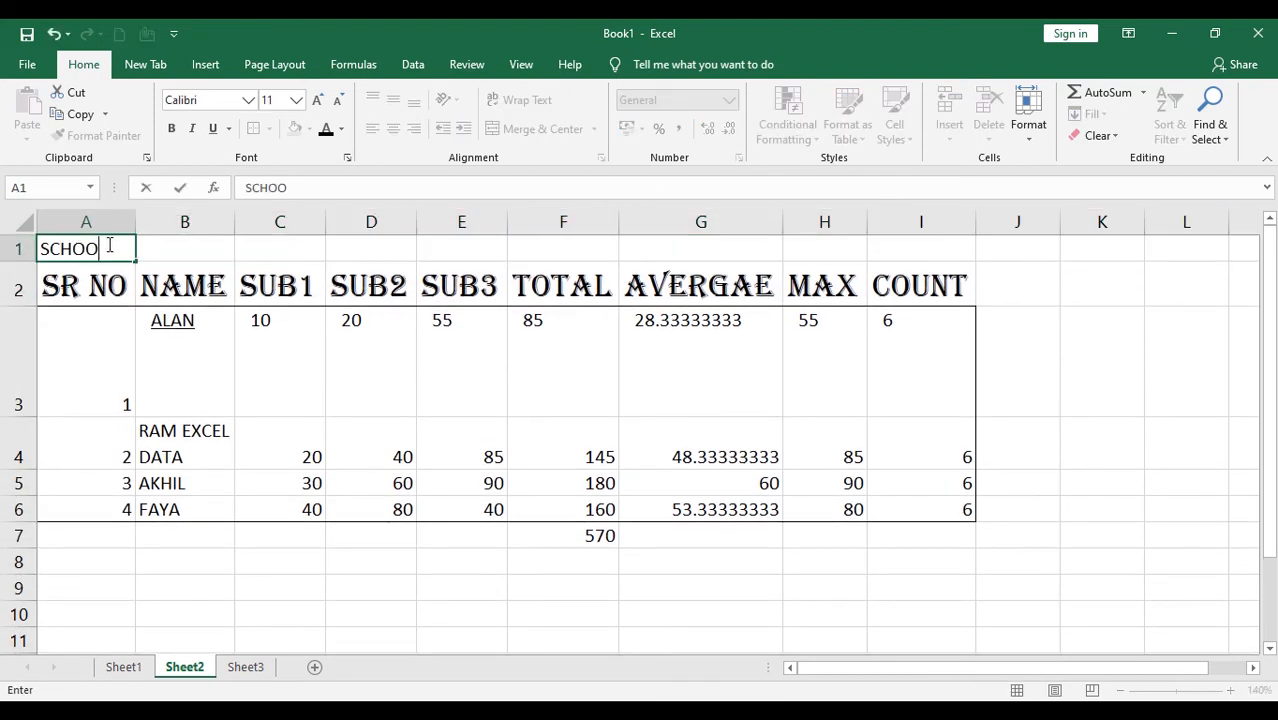
pyautogui.write('L DATA')
pyautogui.press('Return')
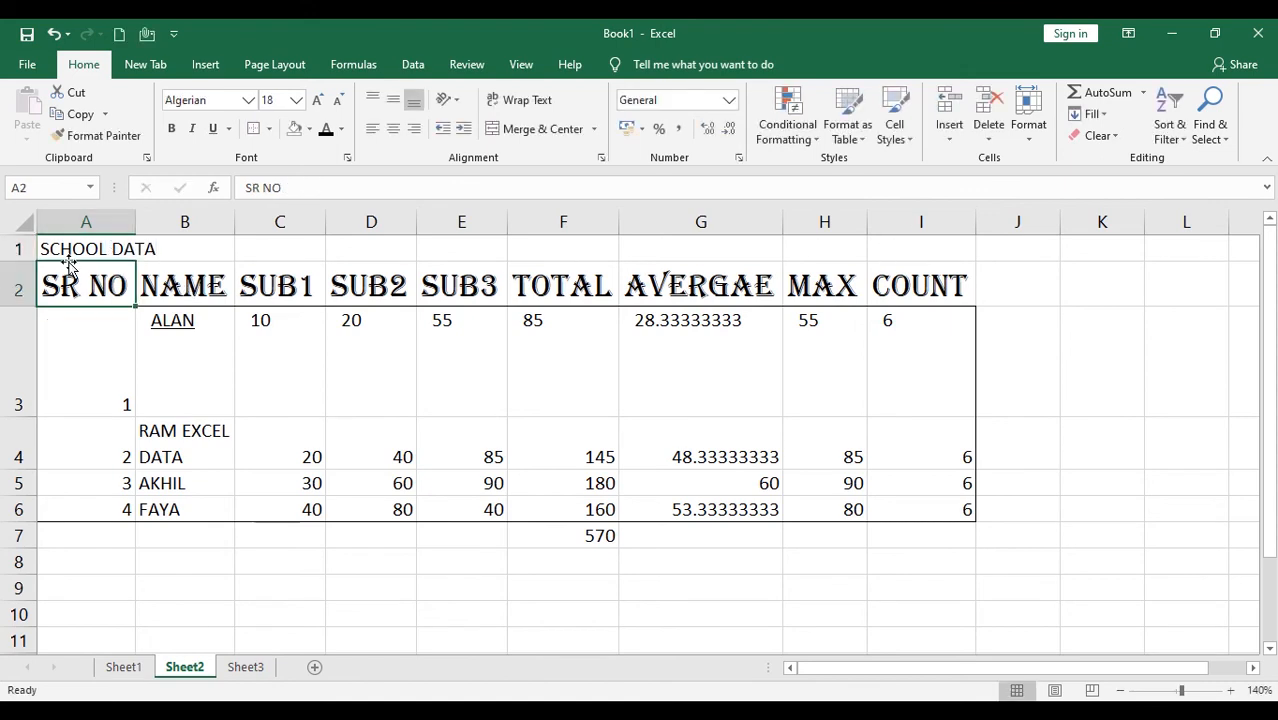
pyautogui.moveTo(60, 252); pyautogui.dragTo(896, 256)
pyautogui.click(520, 128)
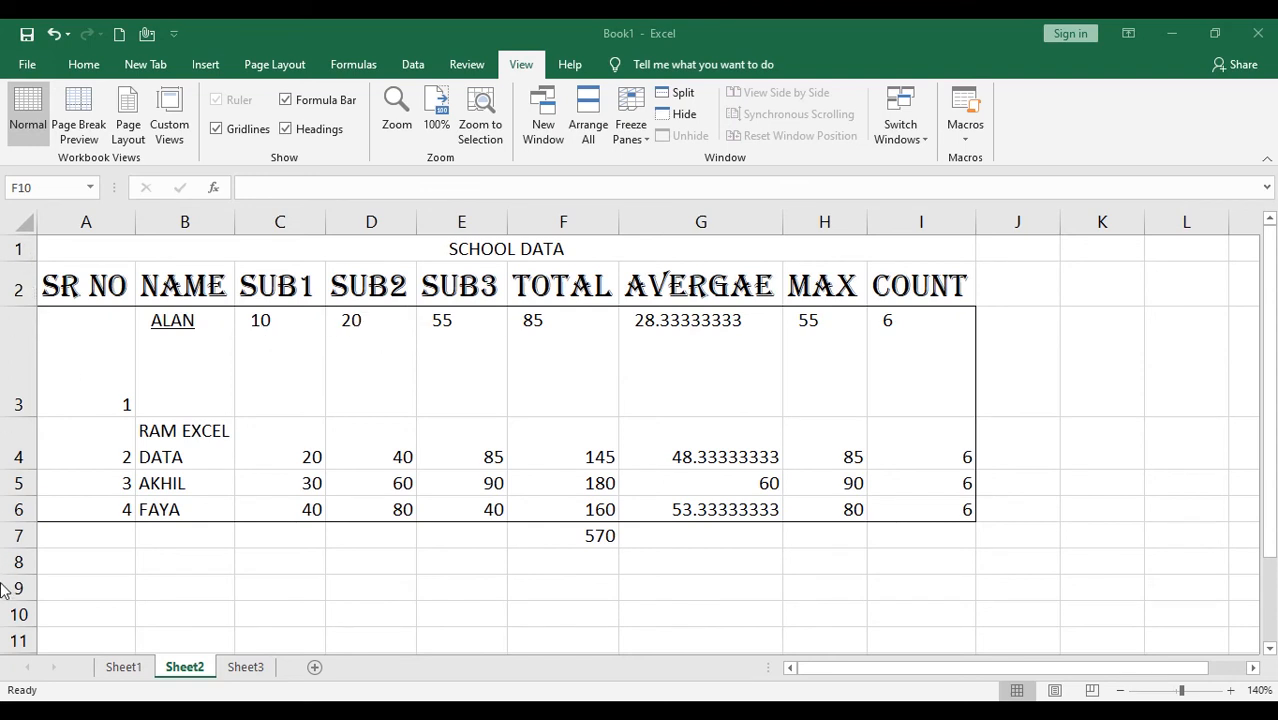
pyautogui.click(24, 254)
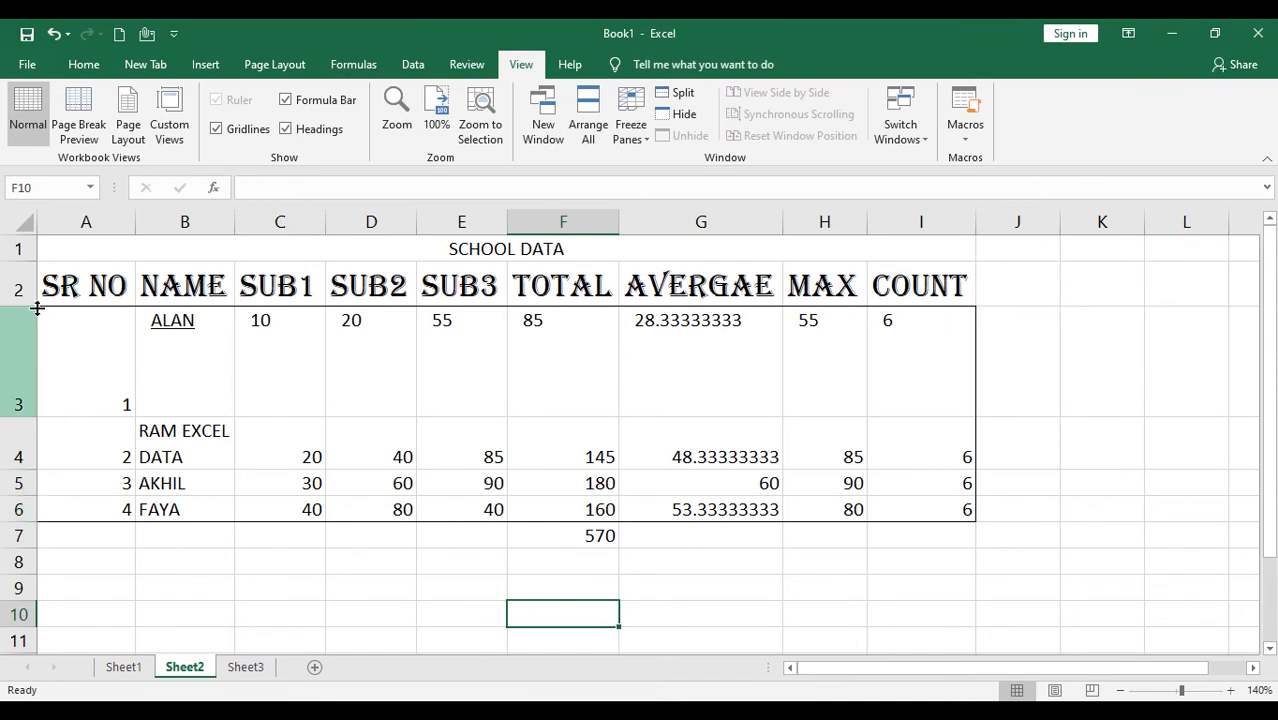
# Set the height of rows 1 to 6 to 15 and autofit the rows to their contents
pyautogui.moveTo(18, 249); pyautogui.dragTo(5, 514)
pyautogui.rightClick(20, 368)
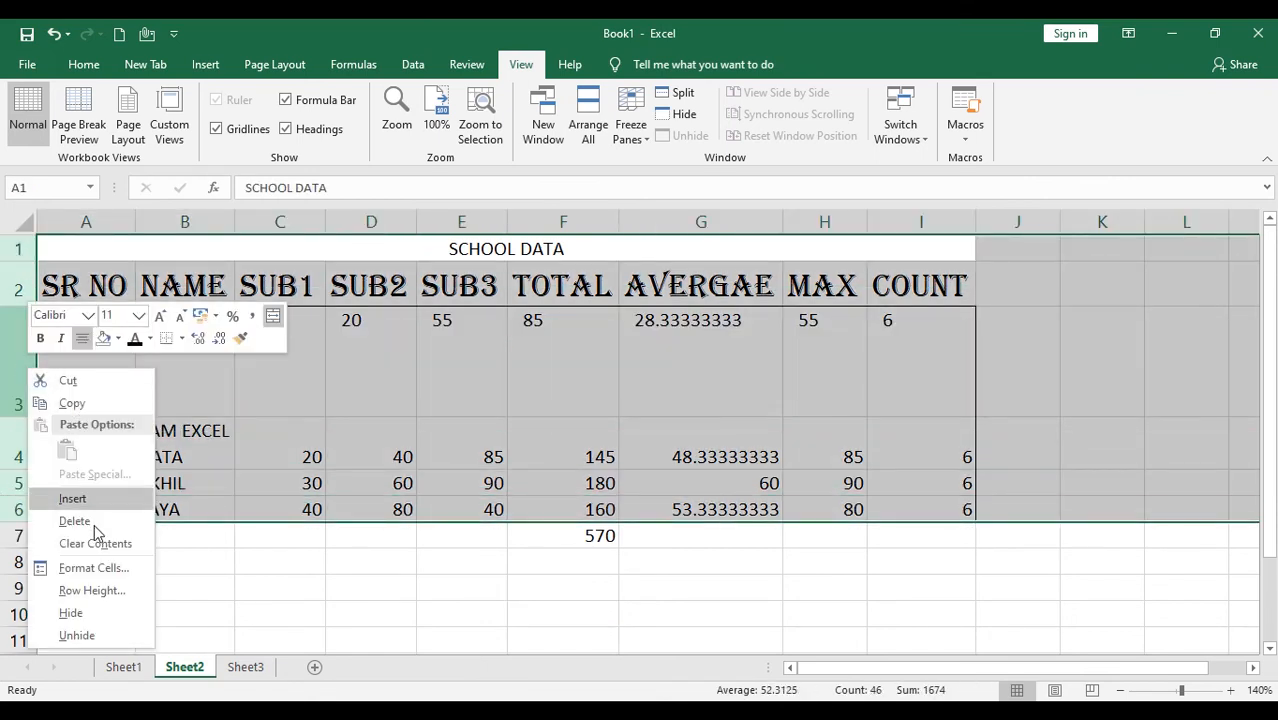
pyautogui.click(90, 591)
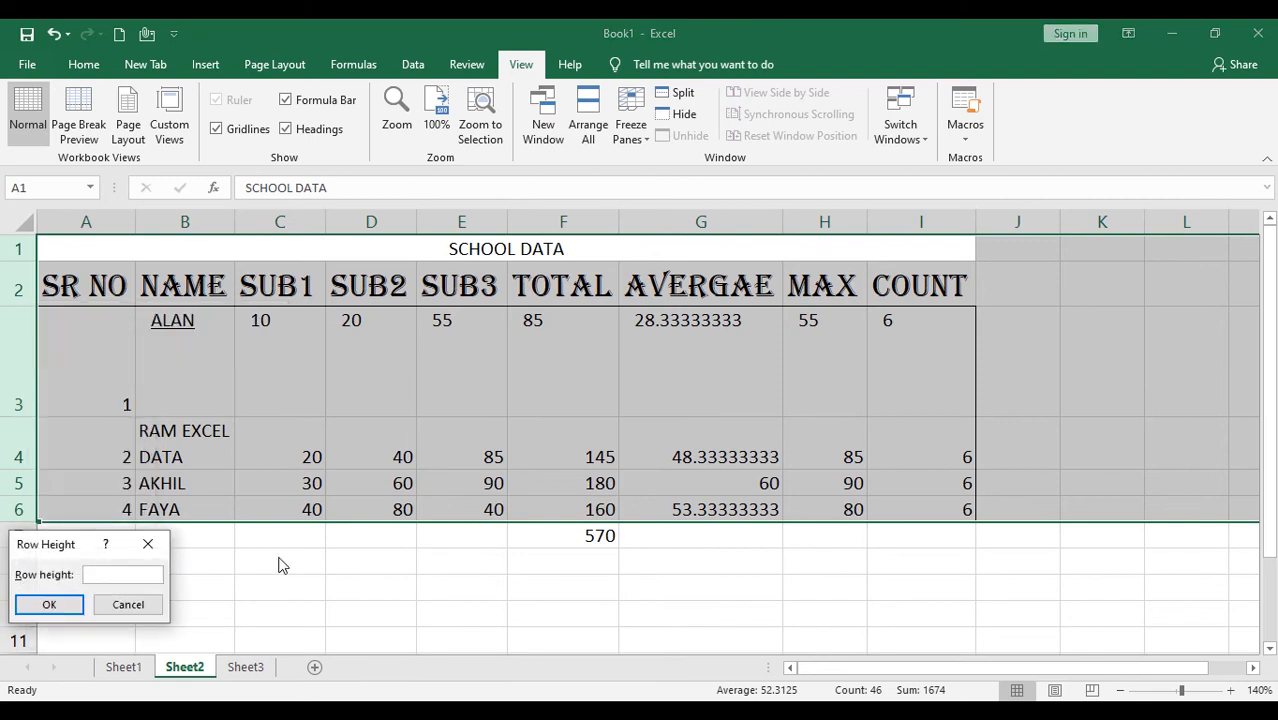
pyautogui.write('15')
pyautogui.press('Return')
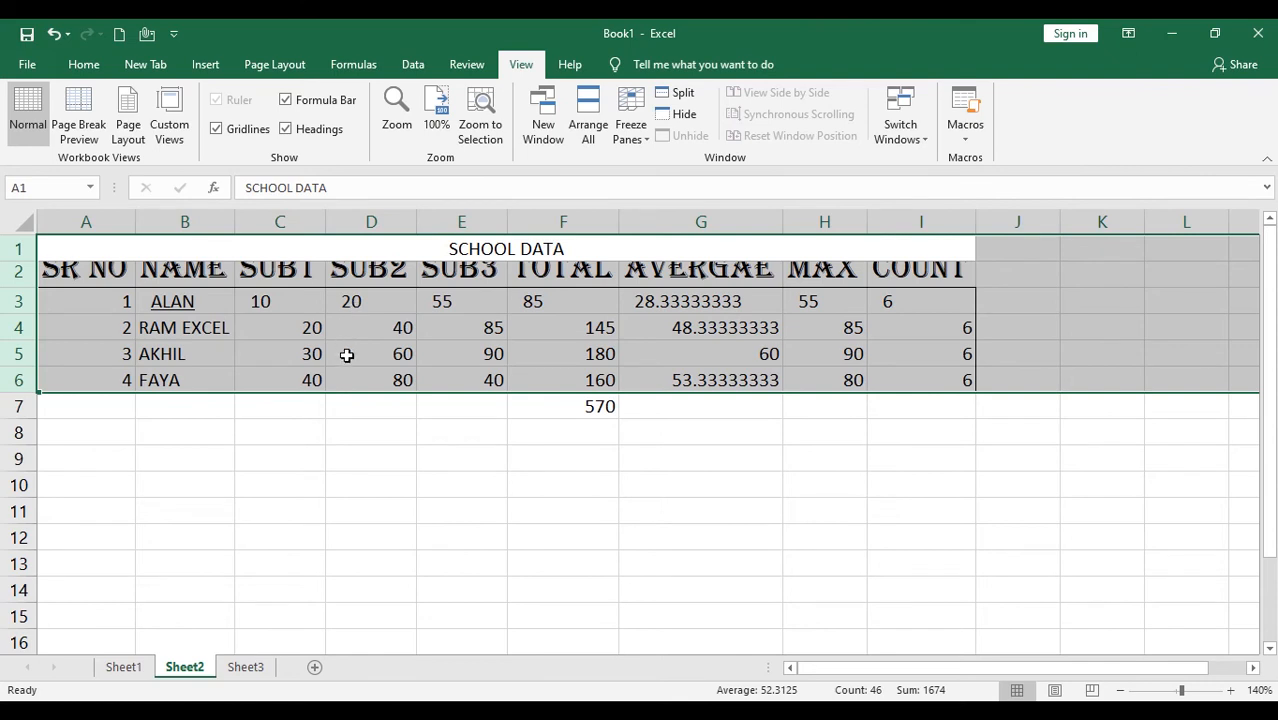
pyautogui.doubleClick(24, 288)
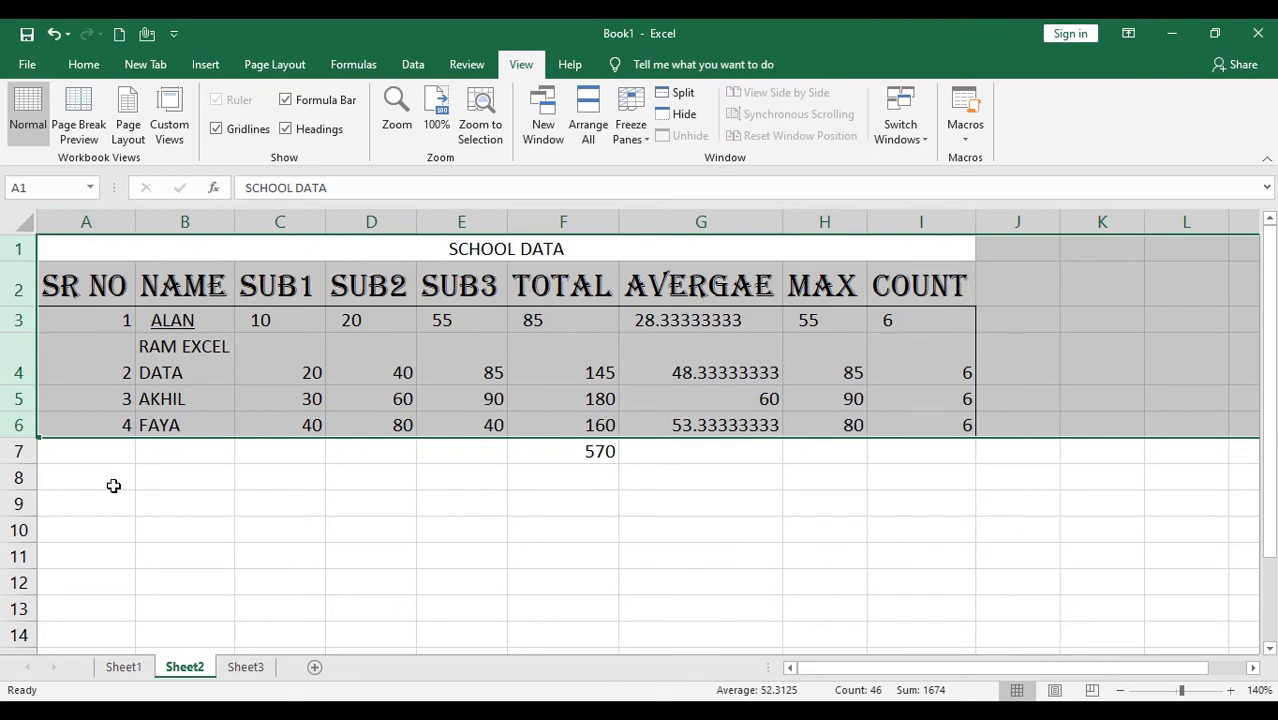
pyautogui.click(140, 555)
pyautogui.click(24, 222)
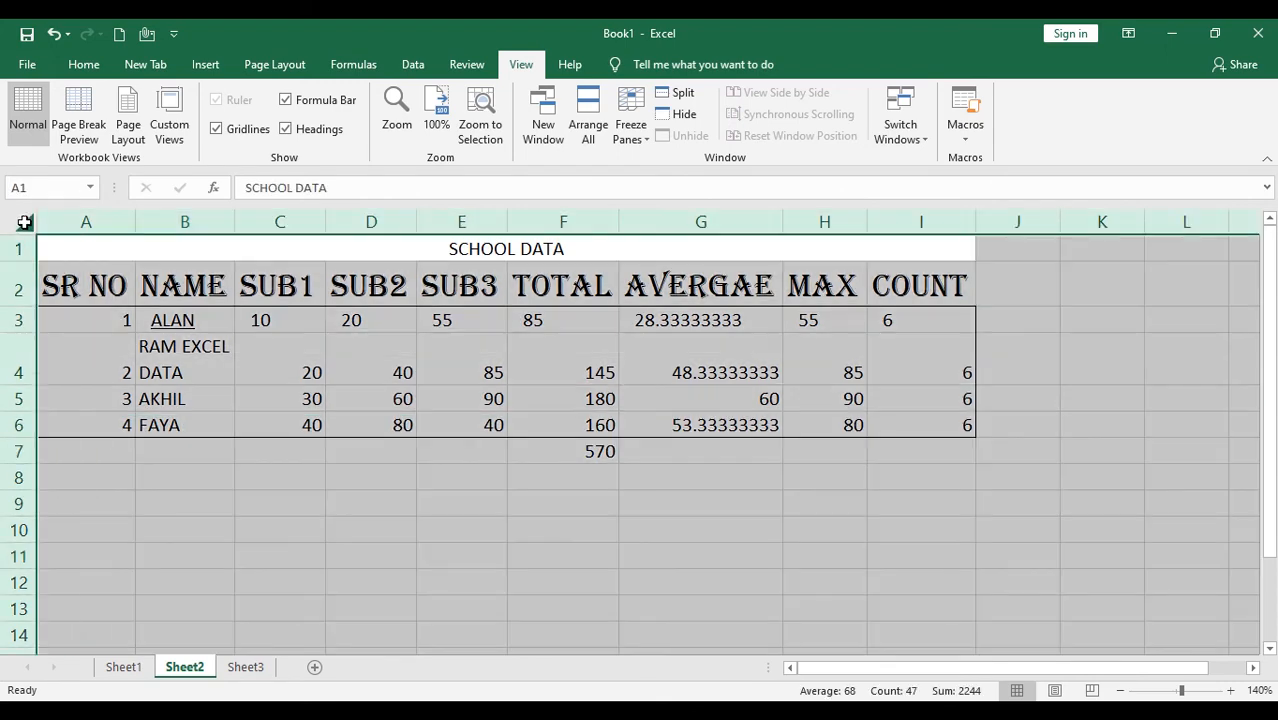
pyautogui.rightClick(24, 222)
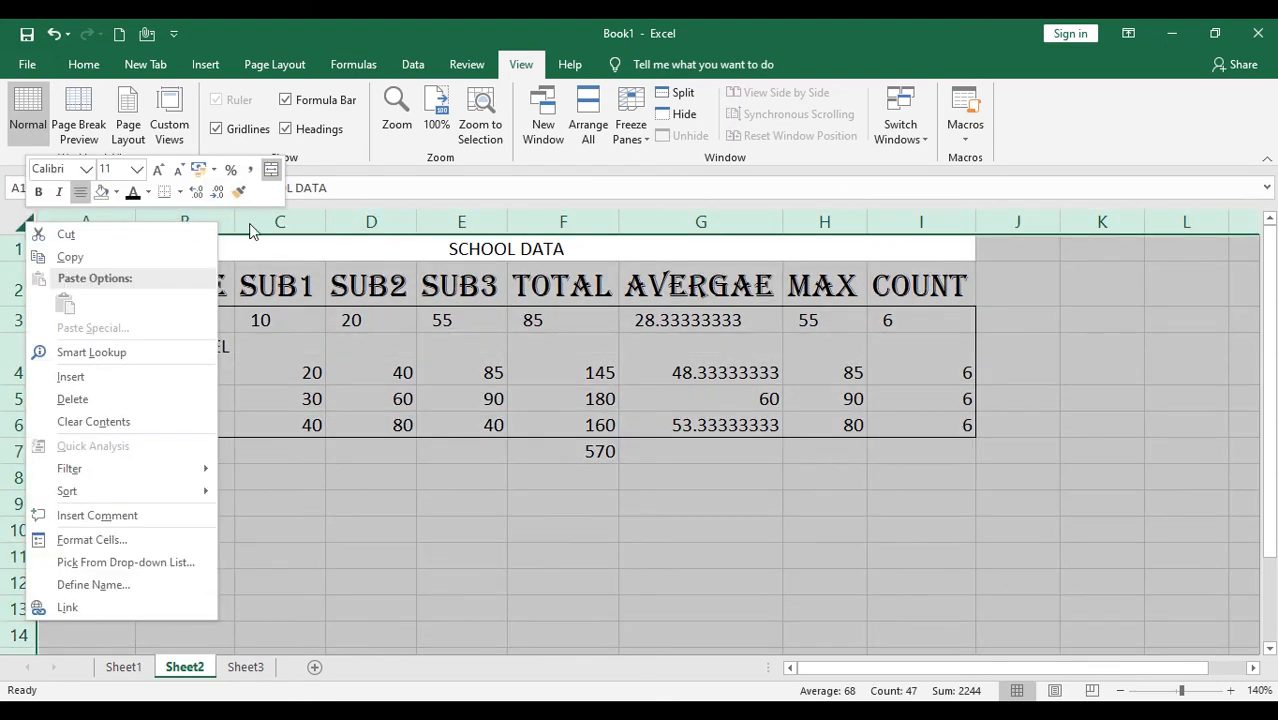
pyautogui.click(390, 220)
pyautogui.click(150, 221)
# Set the width of columns A through I to 20
pyautogui.moveTo(83, 223); pyautogui.dragTo(881, 229)
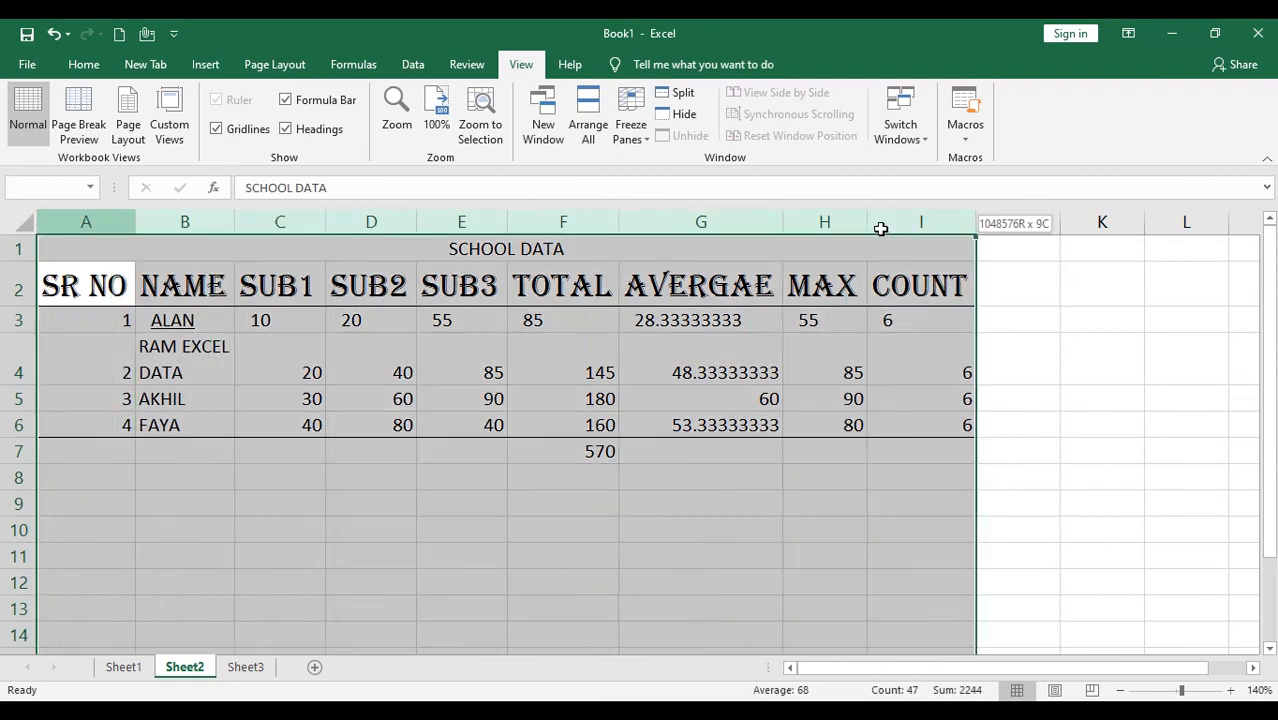
pyautogui.rightClick(282, 221)
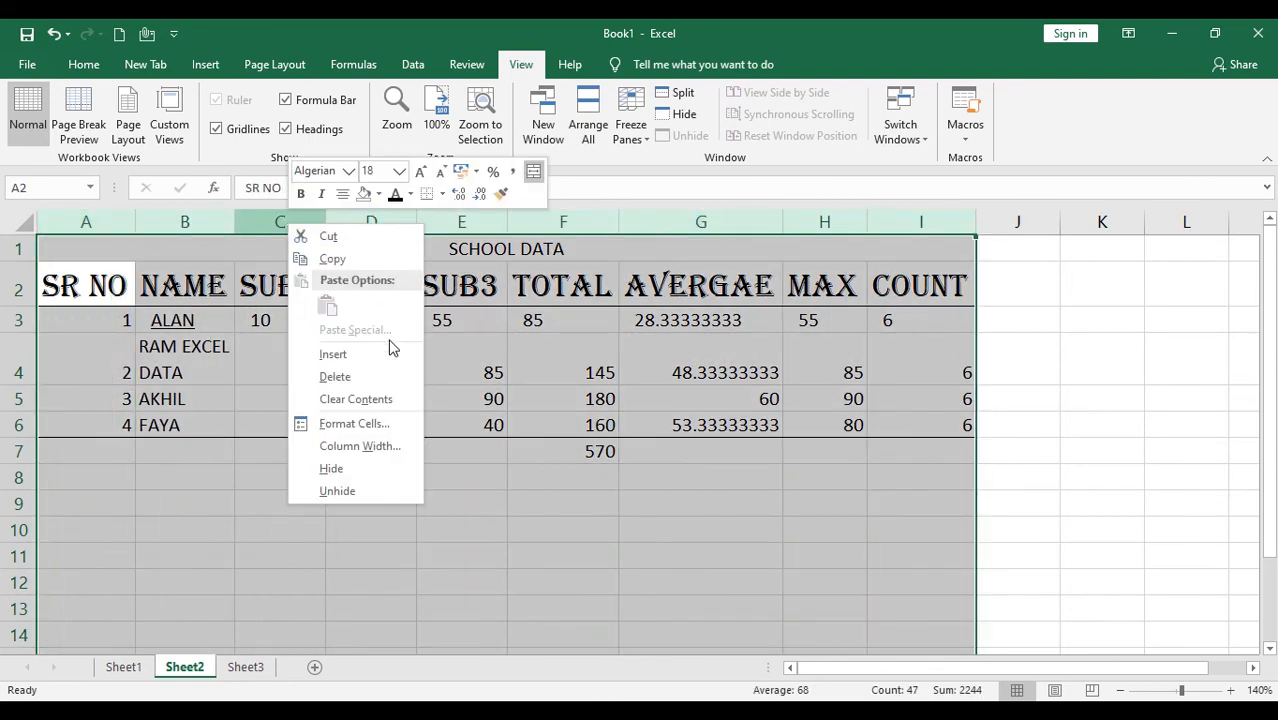
pyautogui.click(374, 446)
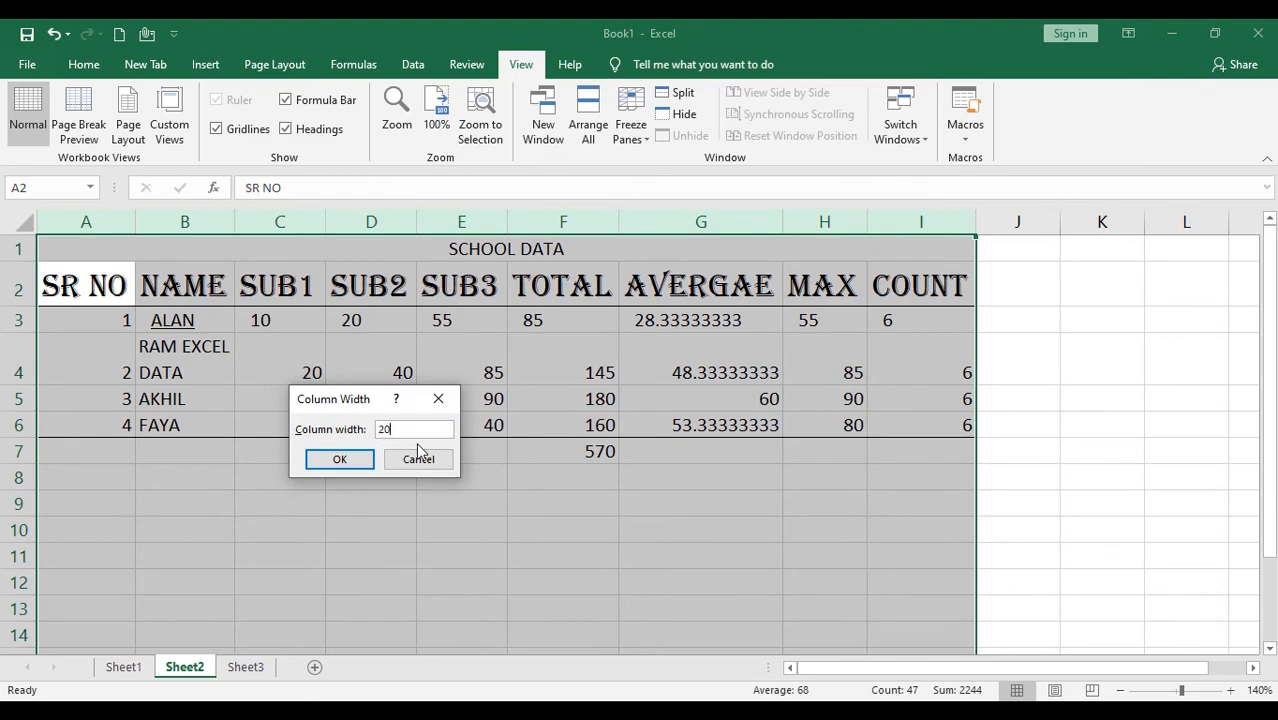
pyautogui.press('Return')
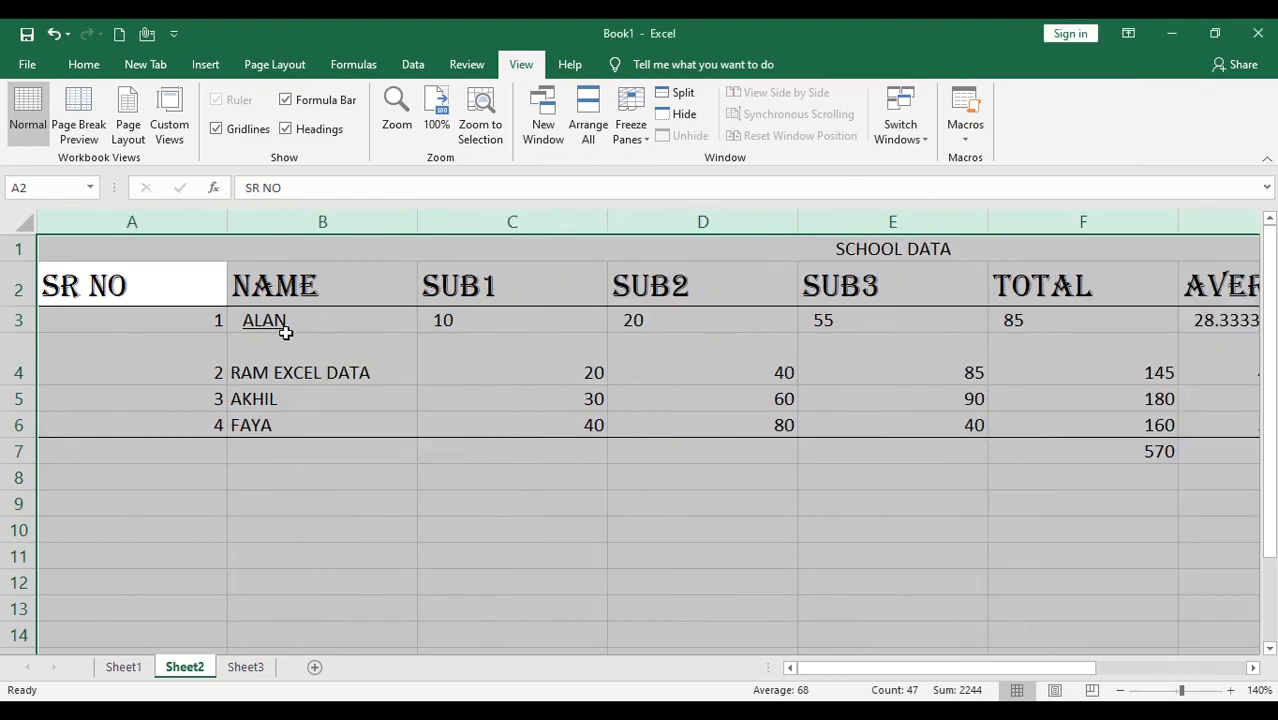
pyautogui.scroll(-1, 300, 325)
pyautogui.scroll(1, 320, 317)
# Set the width of columns A through I to 11 and deselect them
pyautogui.rightClick(169, 225)
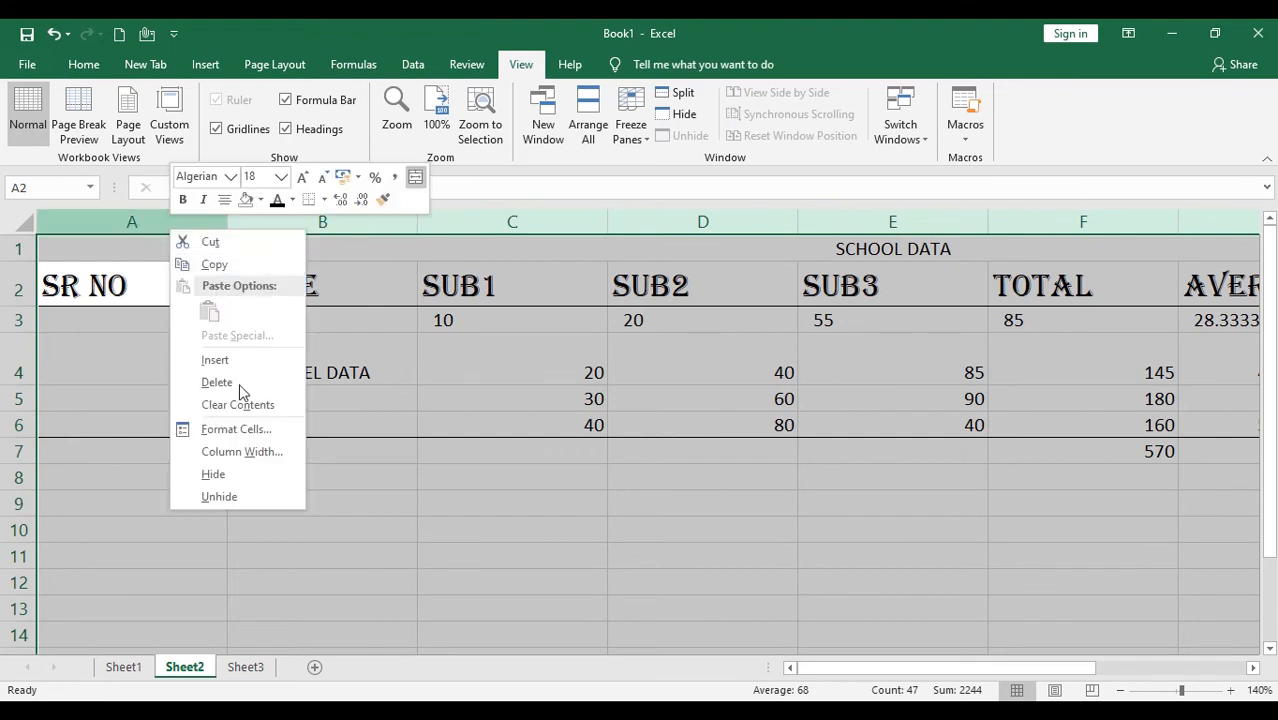
pyautogui.click(245, 447)
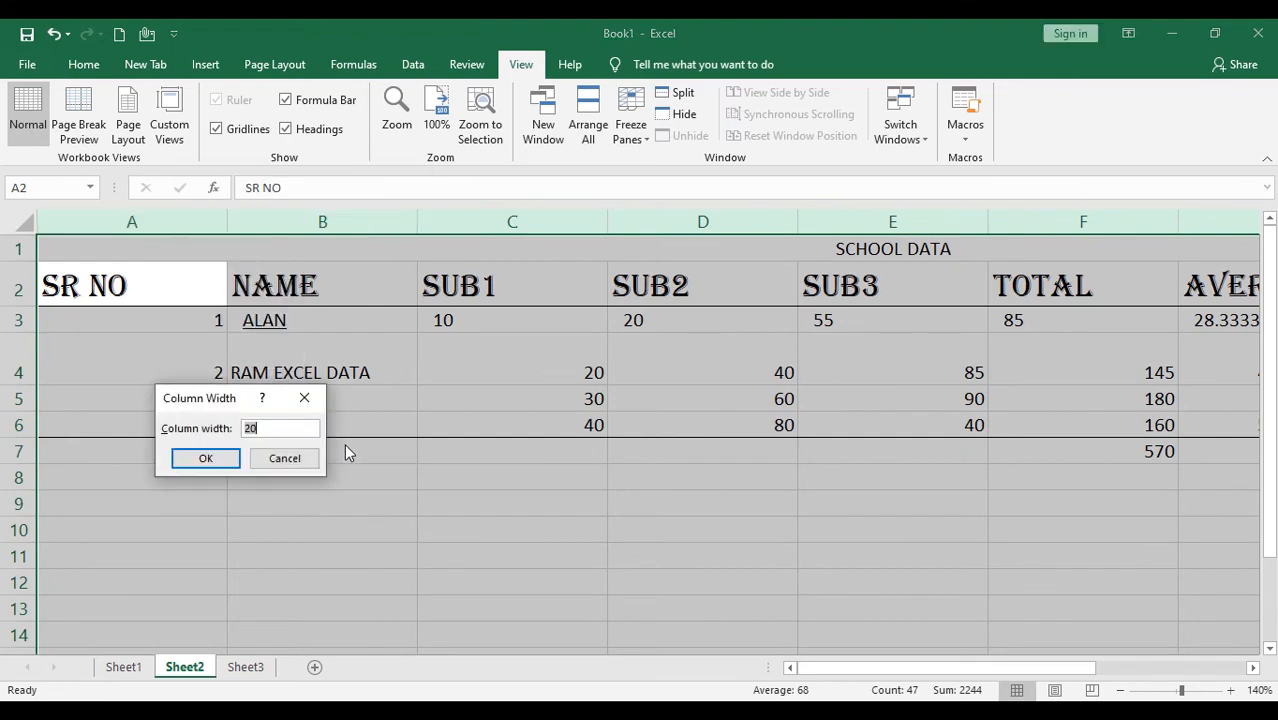
pyautogui.write('11')
pyautogui.press('Return')
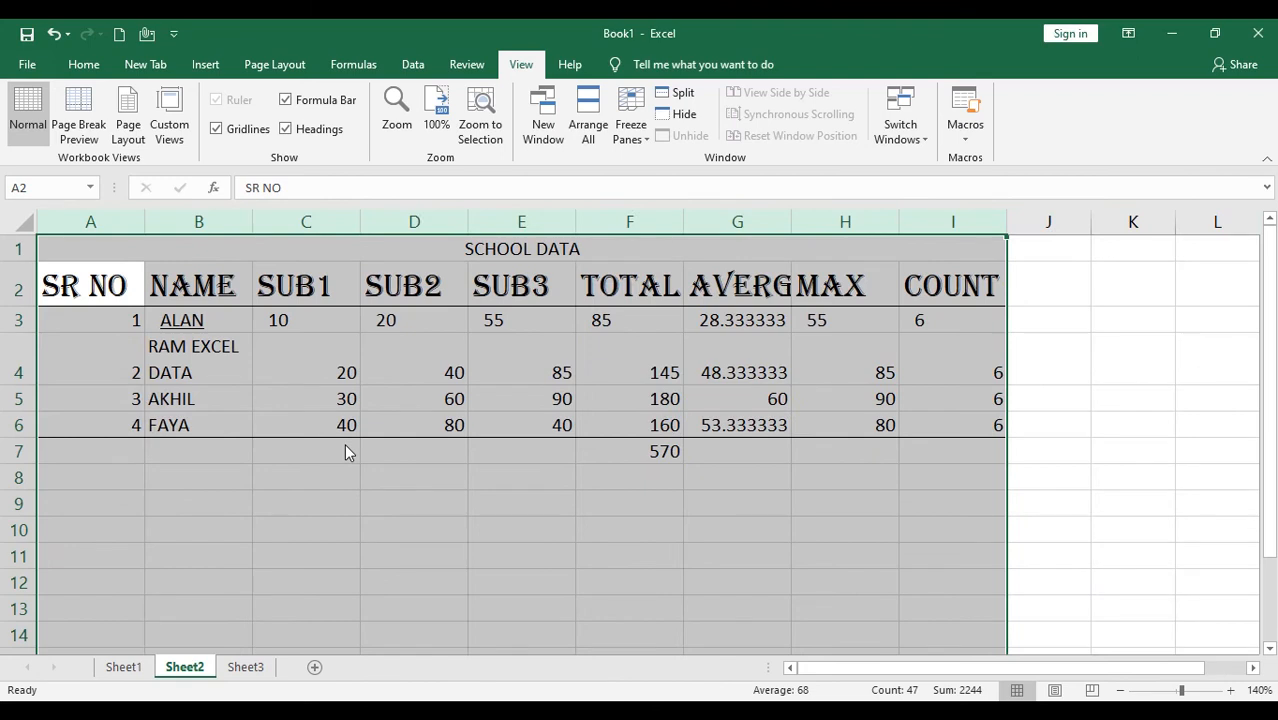
pyautogui.click(1215, 451)
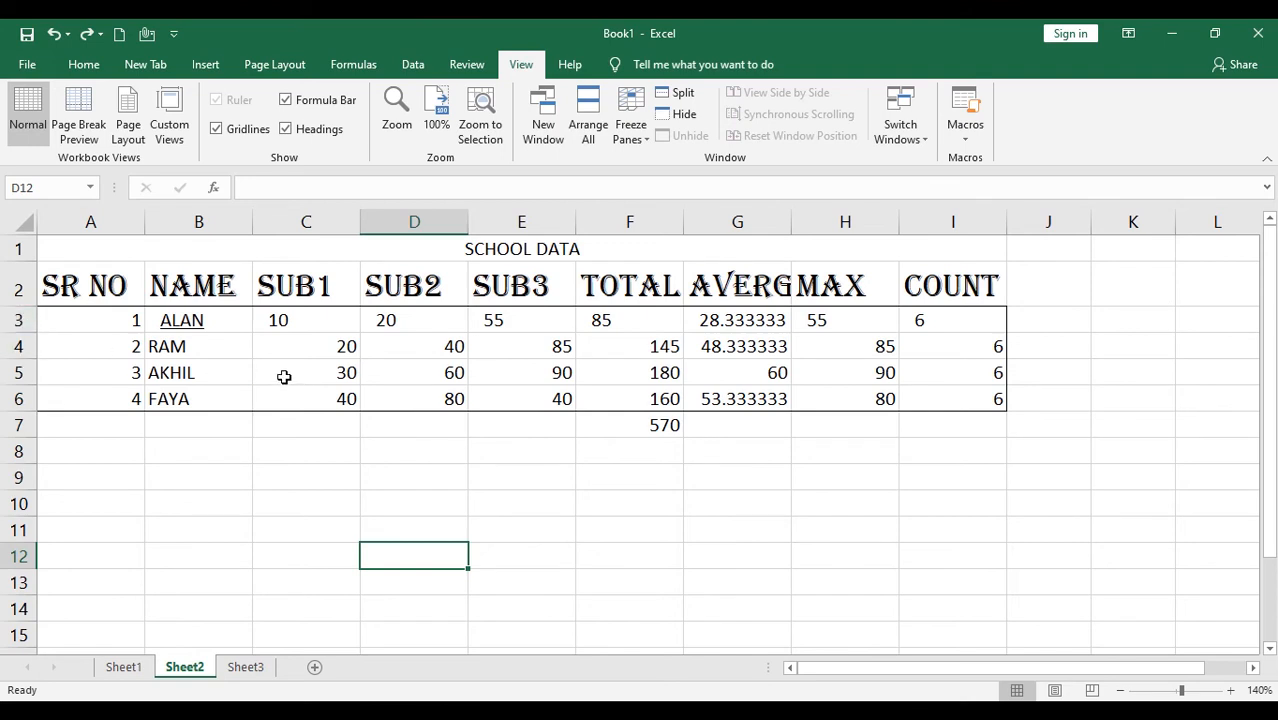
# Insert a blank row above row 4, the second student's record
pyautogui.click(18, 346)
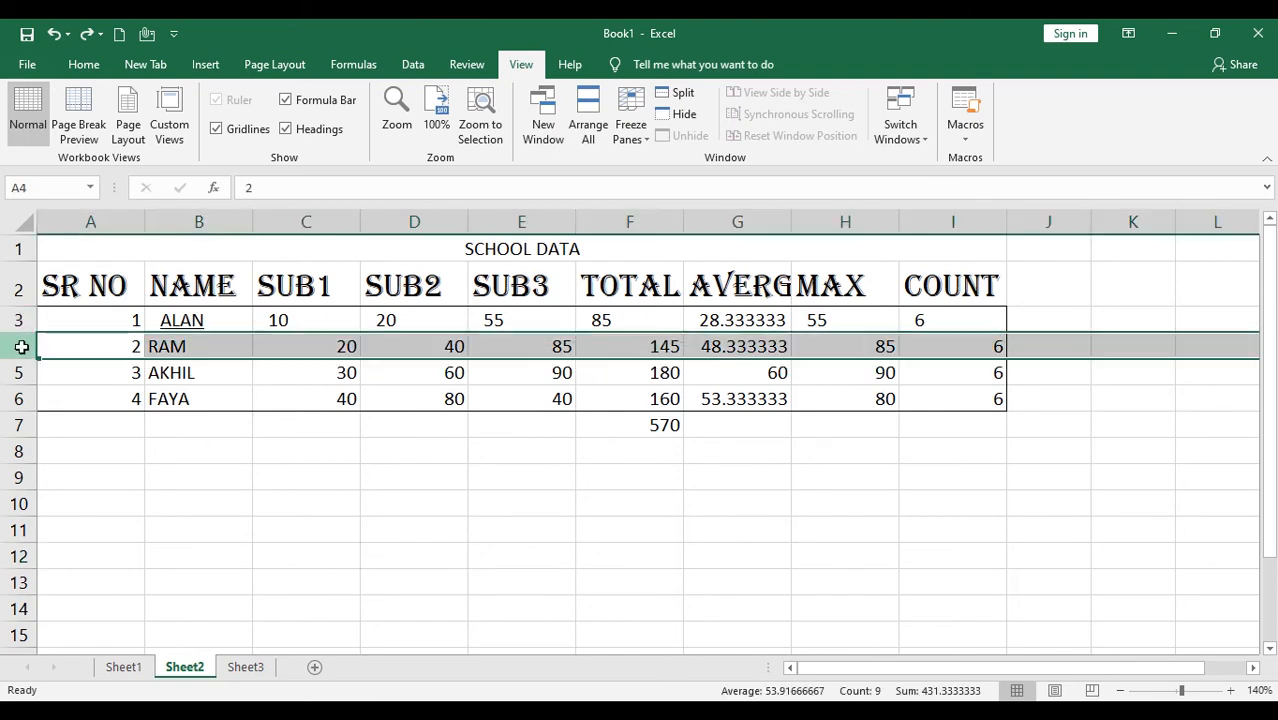
pyautogui.rightClick(18, 346)
pyautogui.click(99, 484)
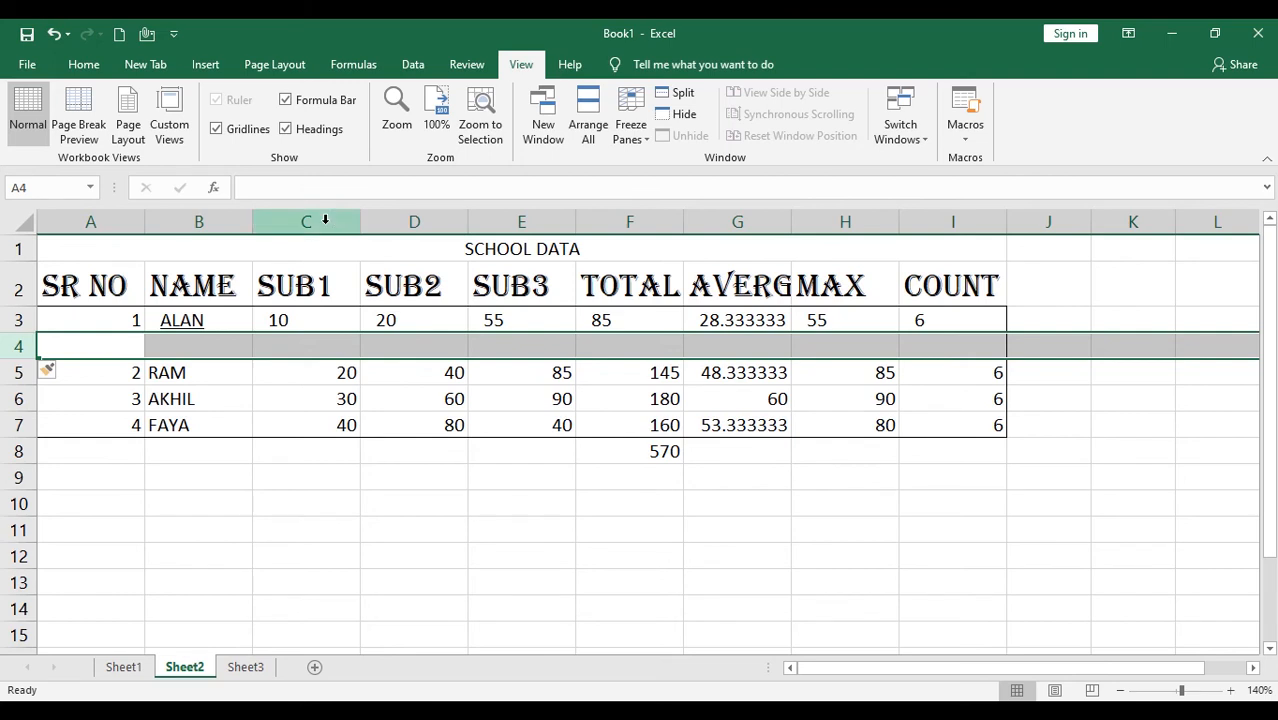
# Insert a blank column before the SUB2 column and undo both the column and the row insertion
pyautogui.click(415, 221)
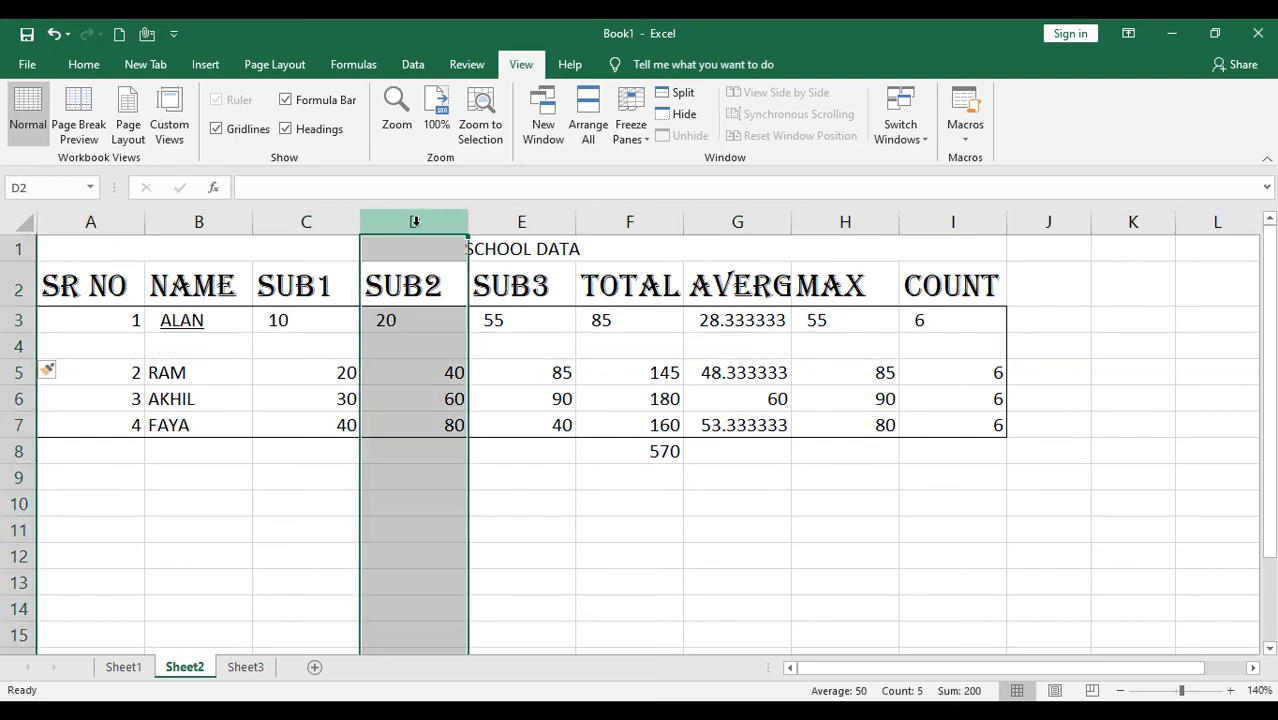
pyautogui.rightClick(415, 221)
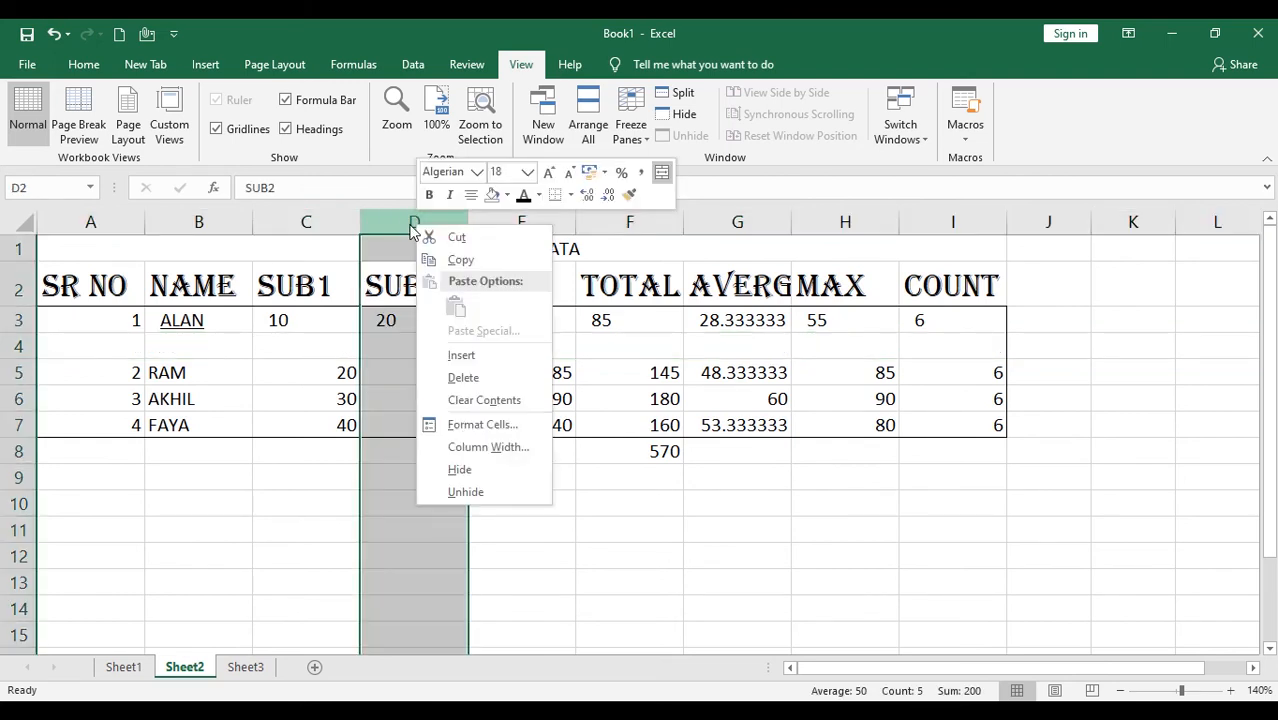
pyautogui.click(461, 356)
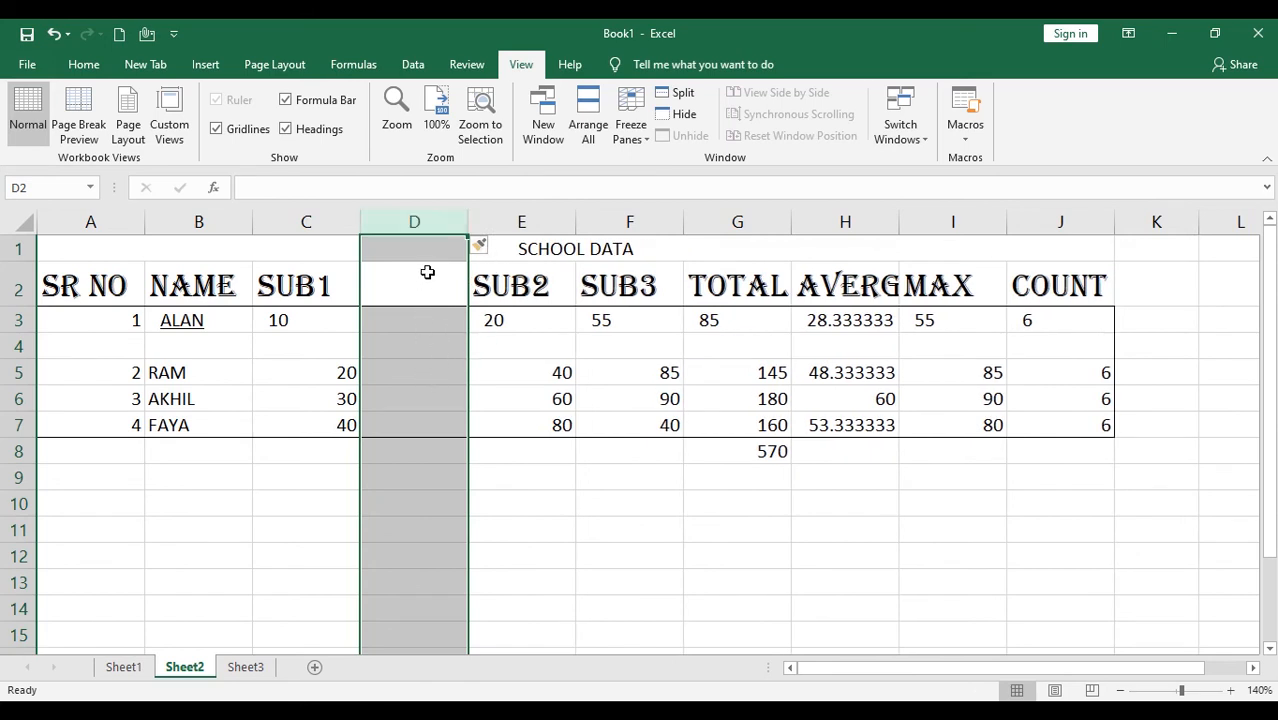
pyautogui.hotkey('ctrl', 'z')
pyautogui.hotkey('ctrl', 'z')
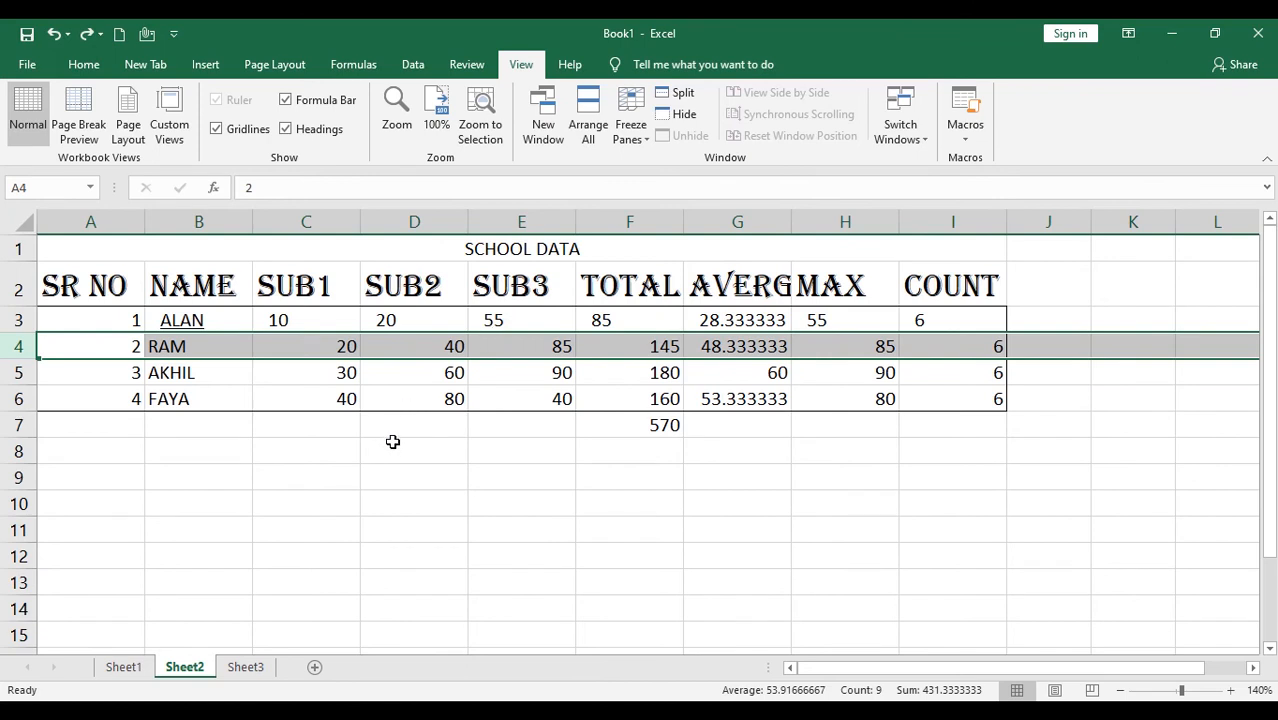
# Insert a blank cell at D5 with the Shift cells down option and undo the insertion
pyautogui.click(430, 374)
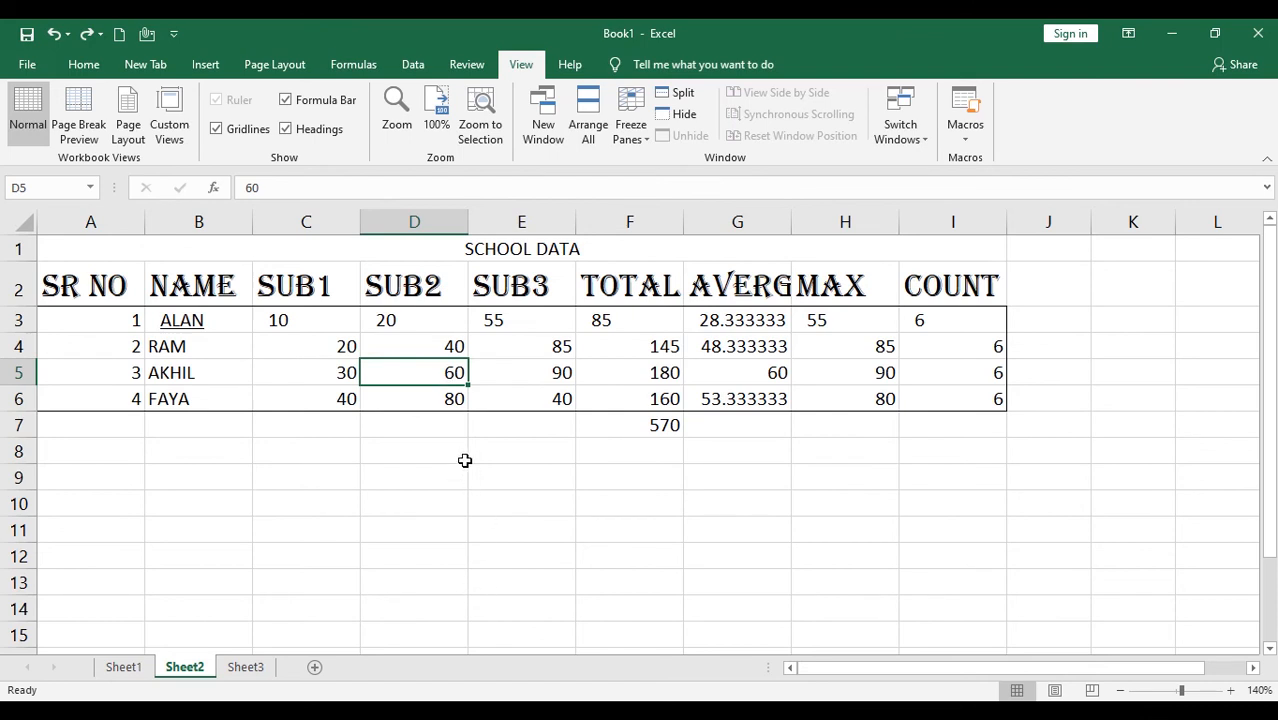
pyautogui.rightClick(420, 372)
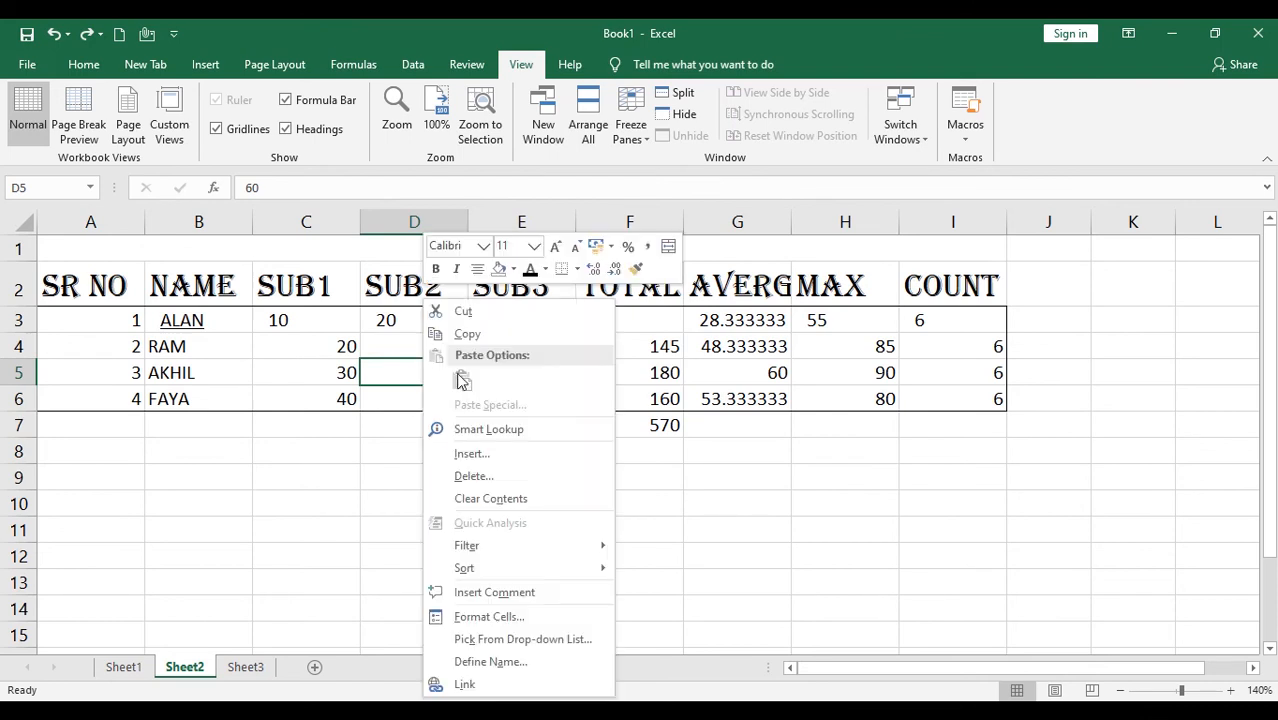
pyautogui.click(495, 456)
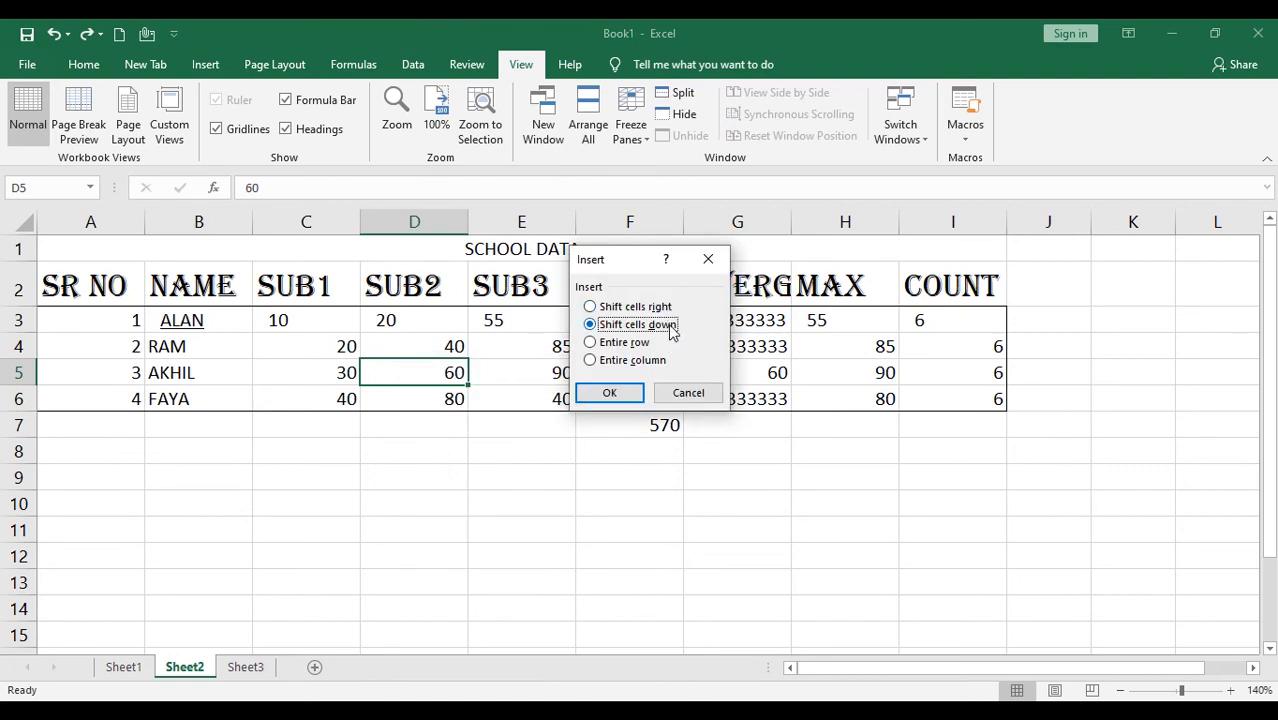
pyautogui.click(610, 392)
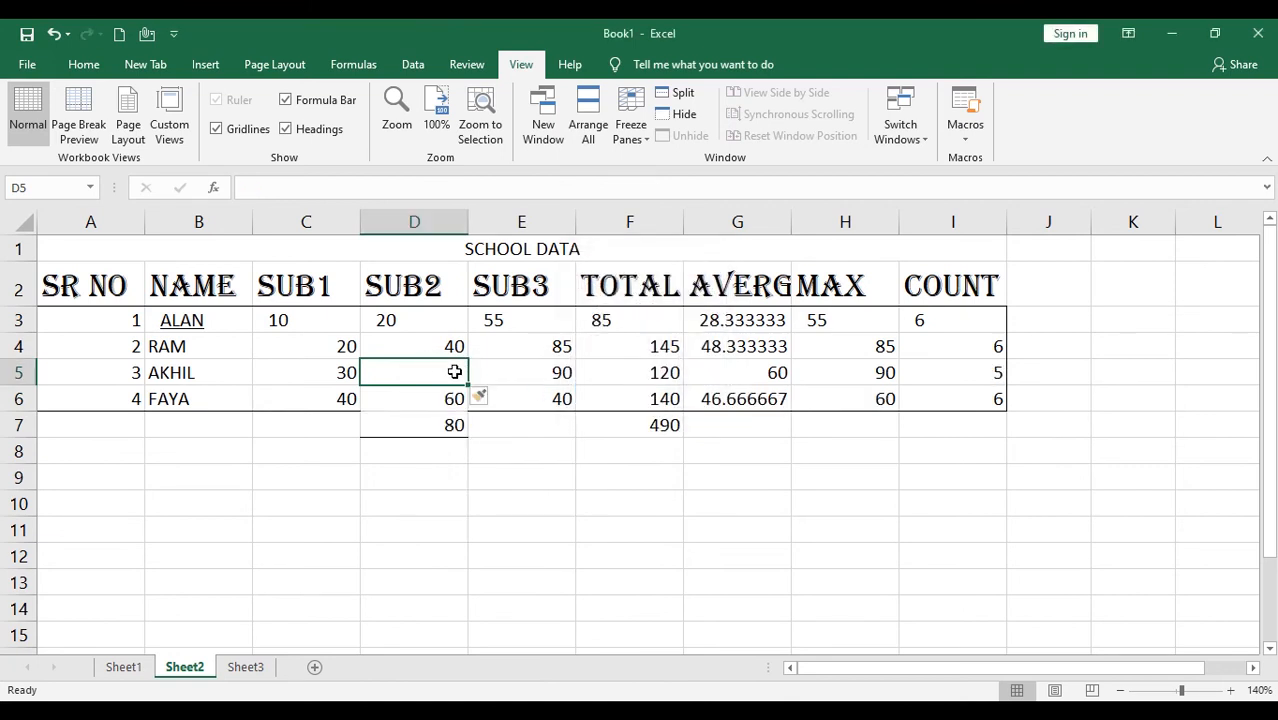
pyautogui.hotkey('ctrl', 'z')
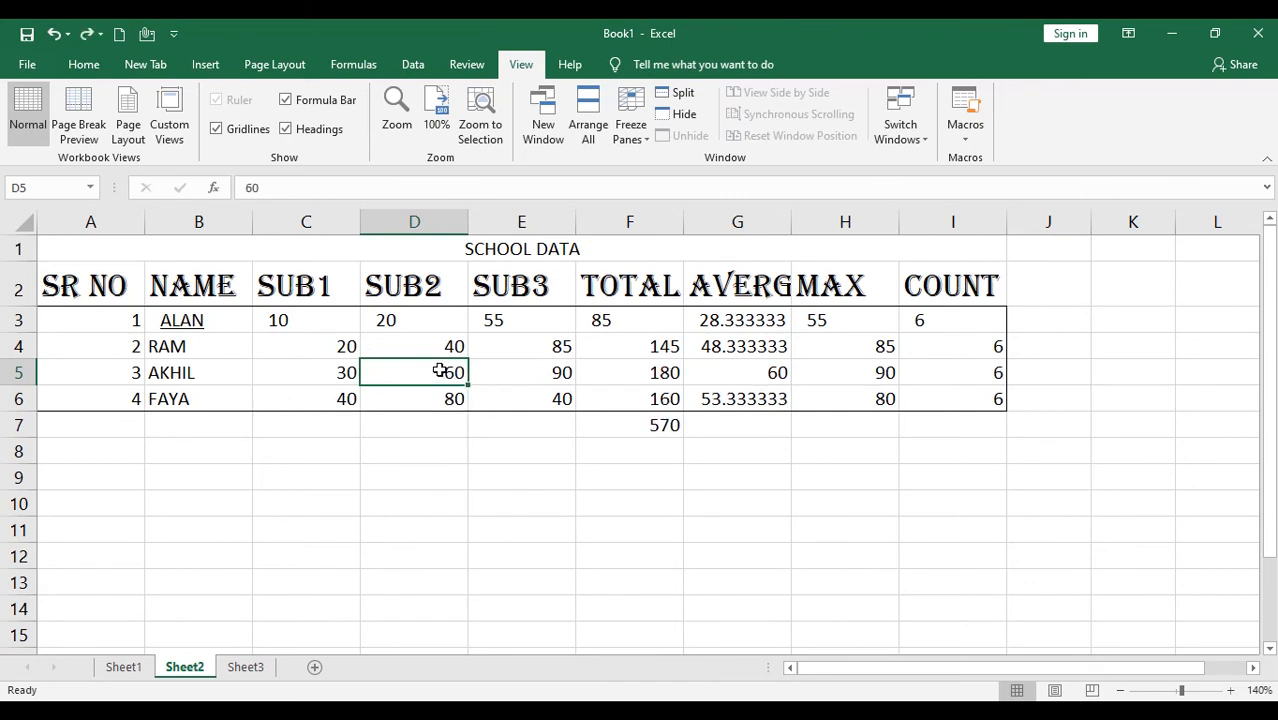
# Insert a blank cell at D5 with the Shift cells right option and undo the insertion
pyautogui.rightClick(420, 365)
pyautogui.click(486, 456)
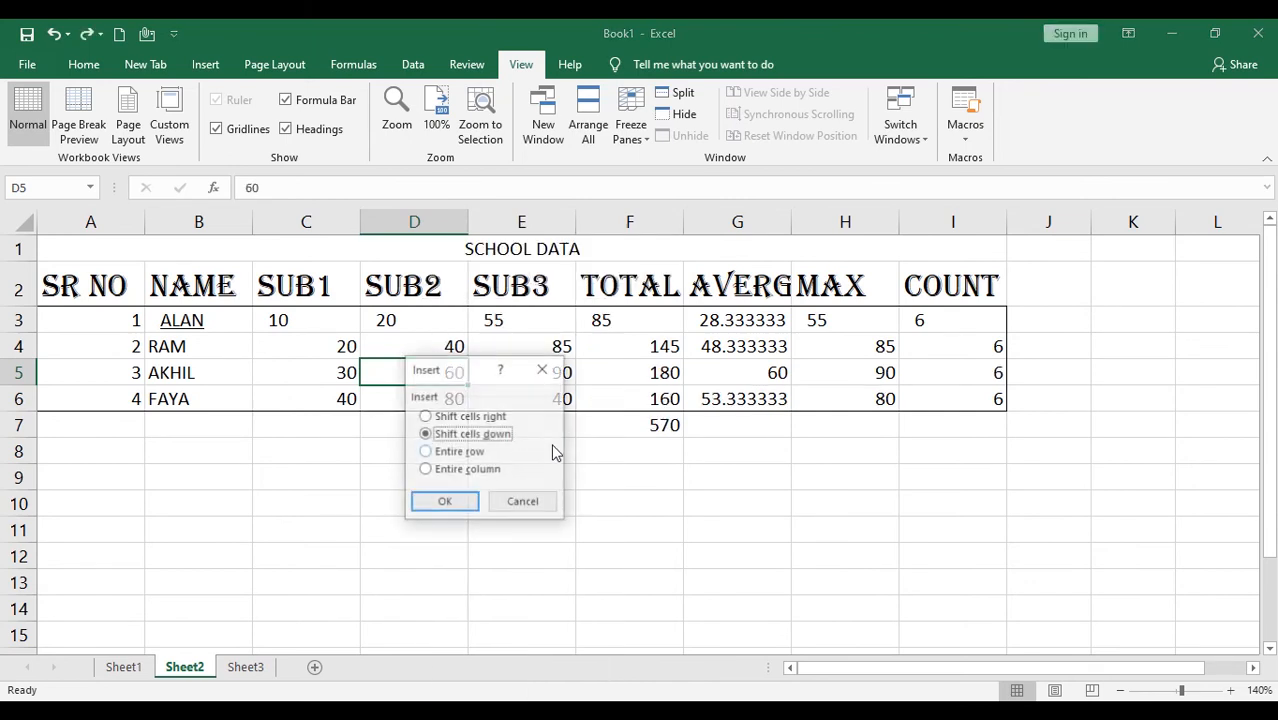
pyautogui.click(445, 503)
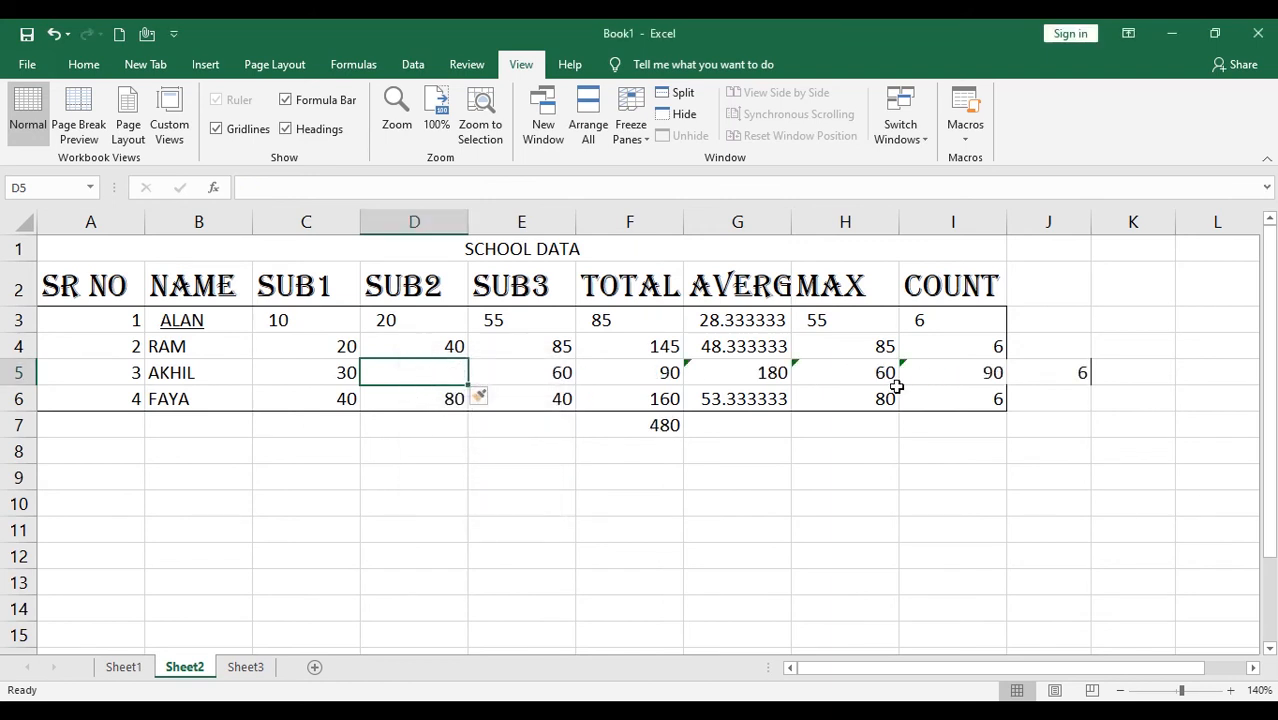
pyautogui.hotkey('ctrl', 'z')
# Insert a whole blank row at cell D5 with the Entire row option and undo the insertion
pyautogui.rightClick(417, 375)
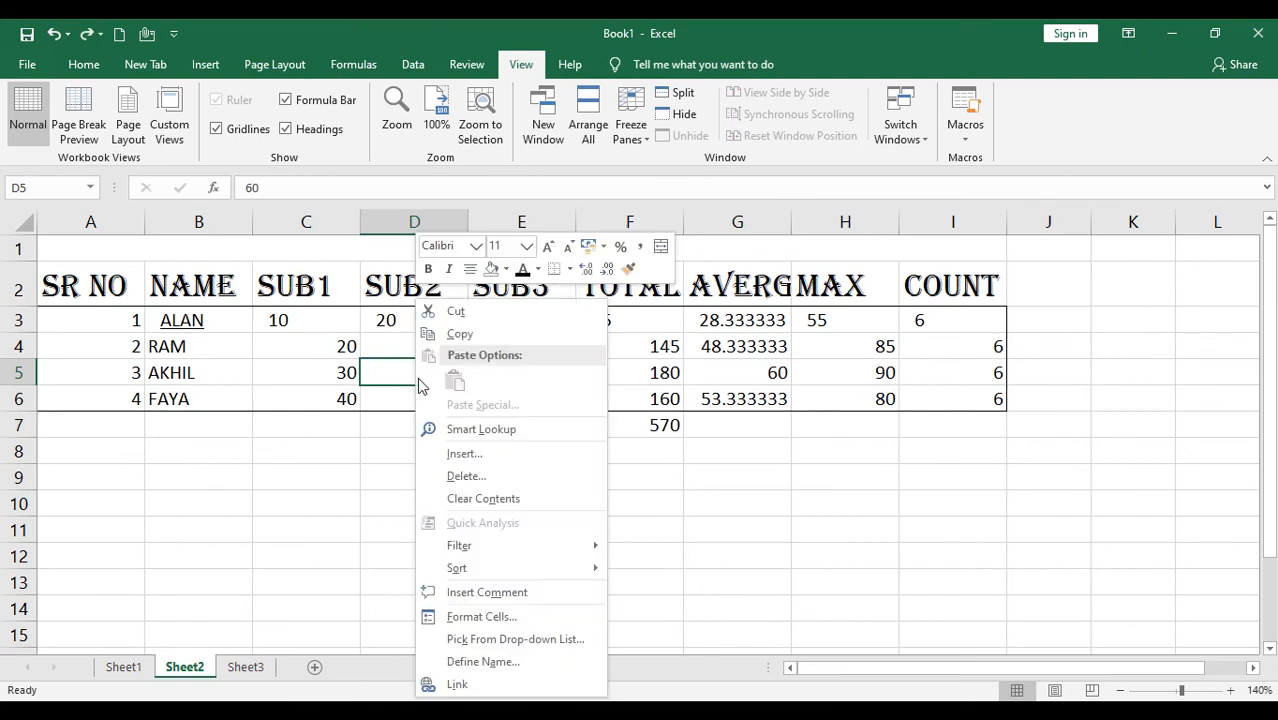
pyautogui.click(499, 456)
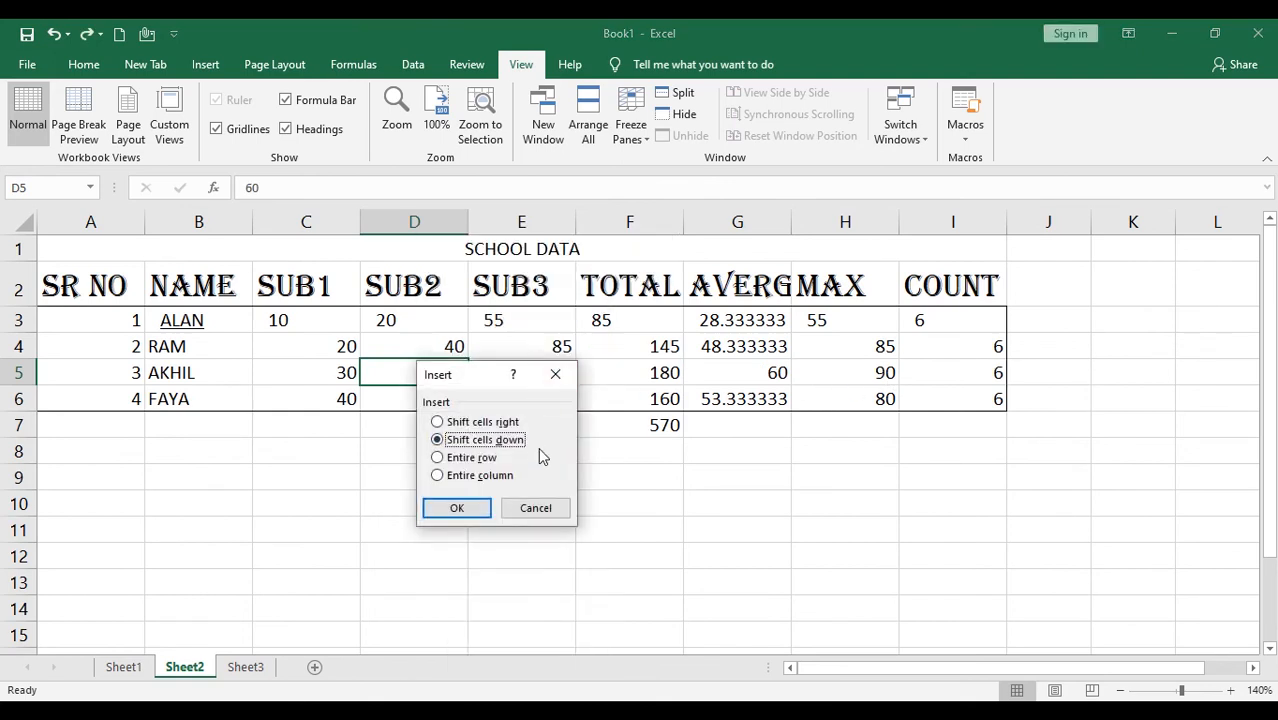
pyautogui.click(486, 458)
pyautogui.click(483, 508)
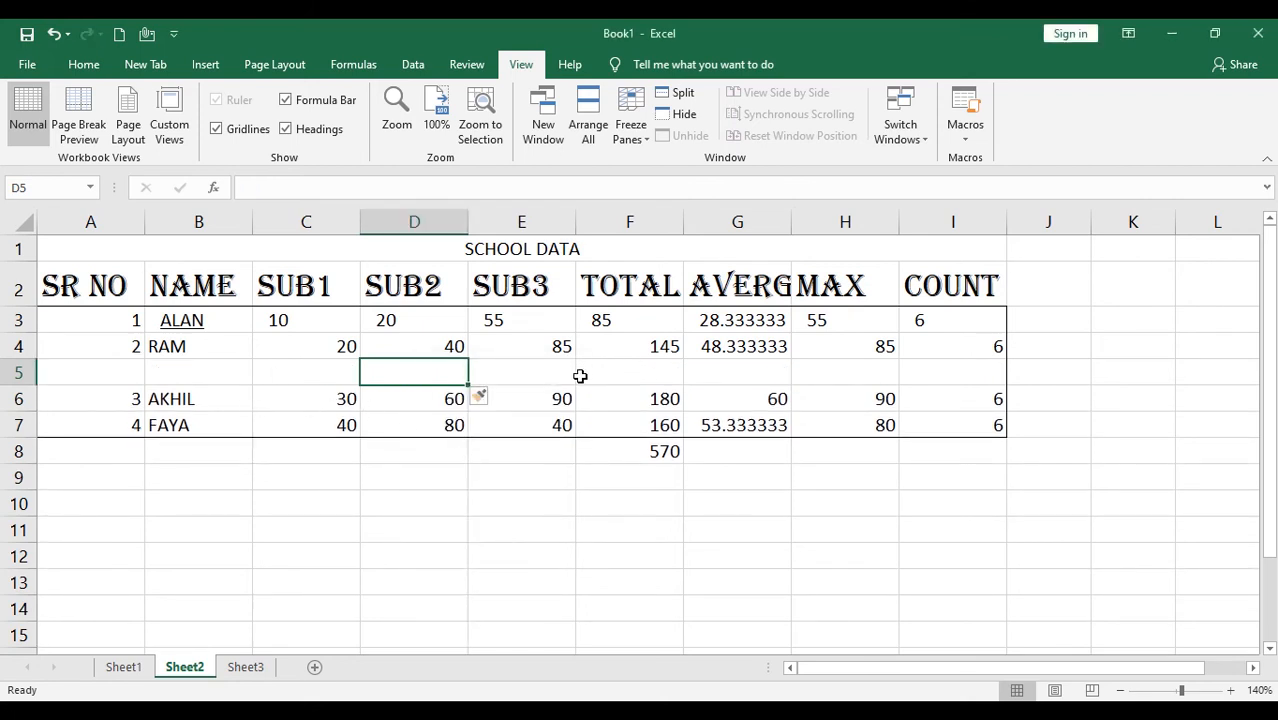
pyautogui.hotkey('ctrl', 'z')
# Insert a whole blank column at cell D5 with the Entire column option and undo the insertion
pyautogui.rightClick(434, 365)
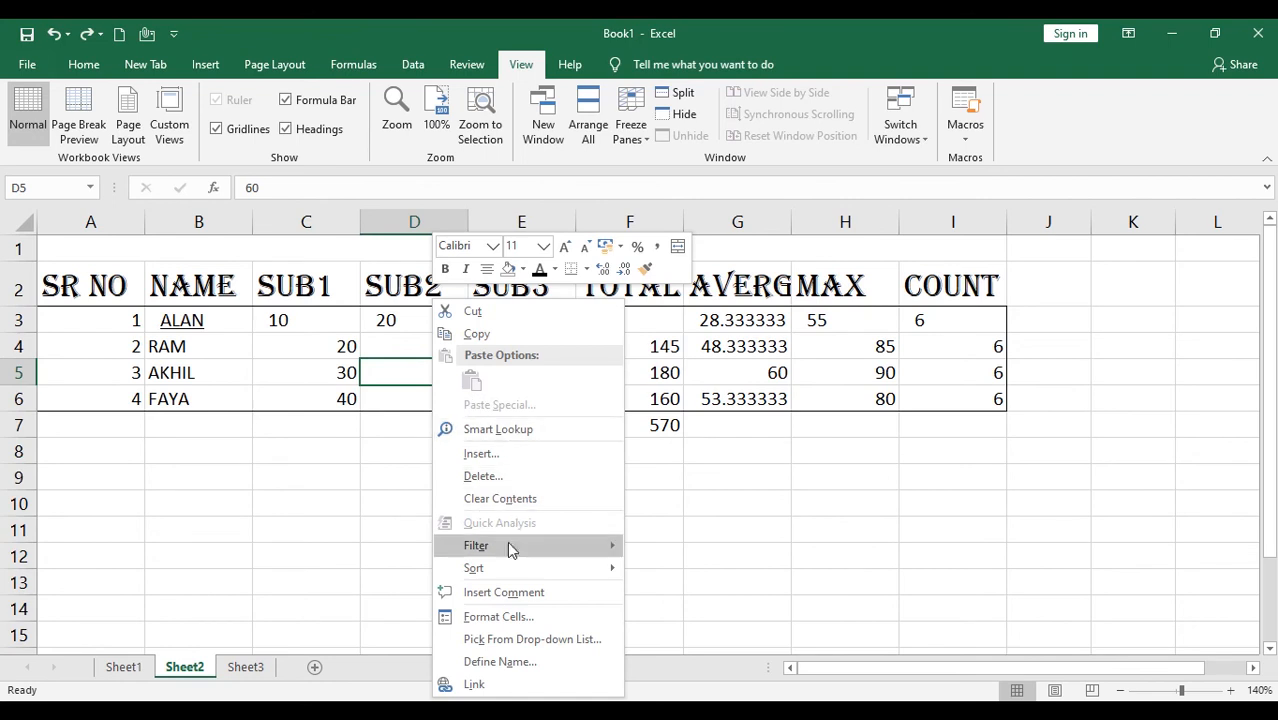
pyautogui.click(504, 454)
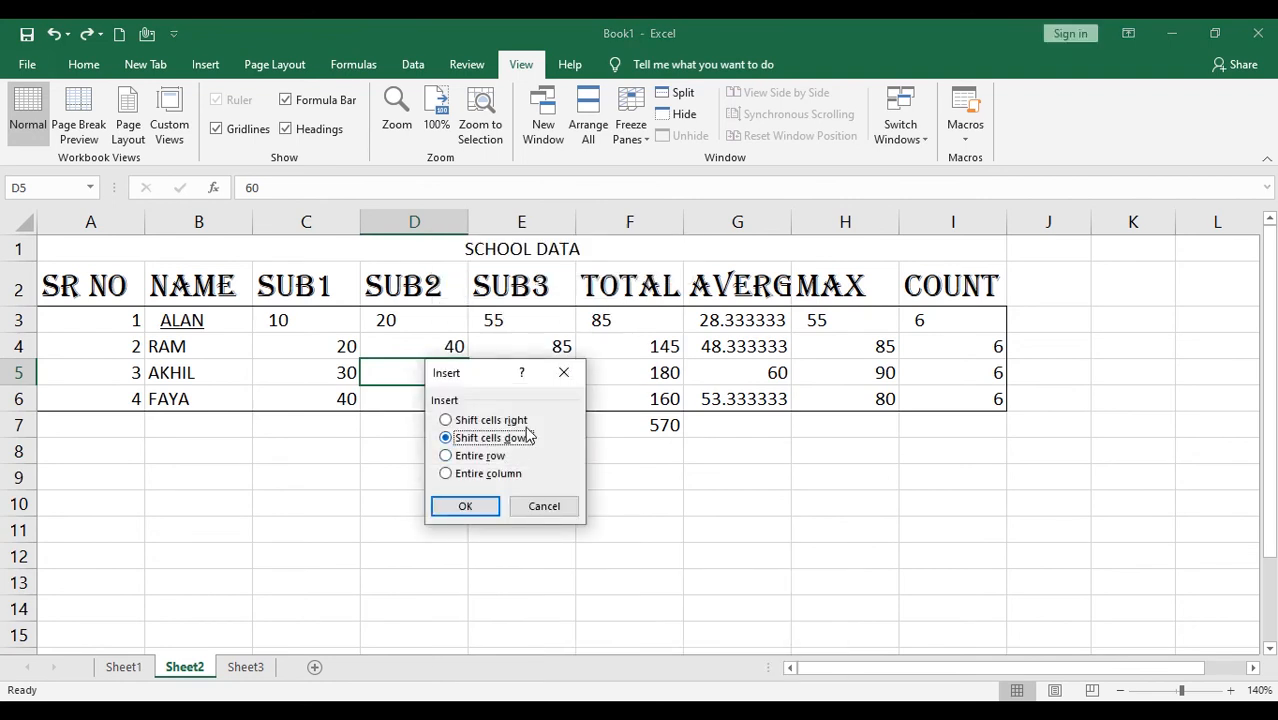
pyautogui.click(498, 474)
pyautogui.click(482, 507)
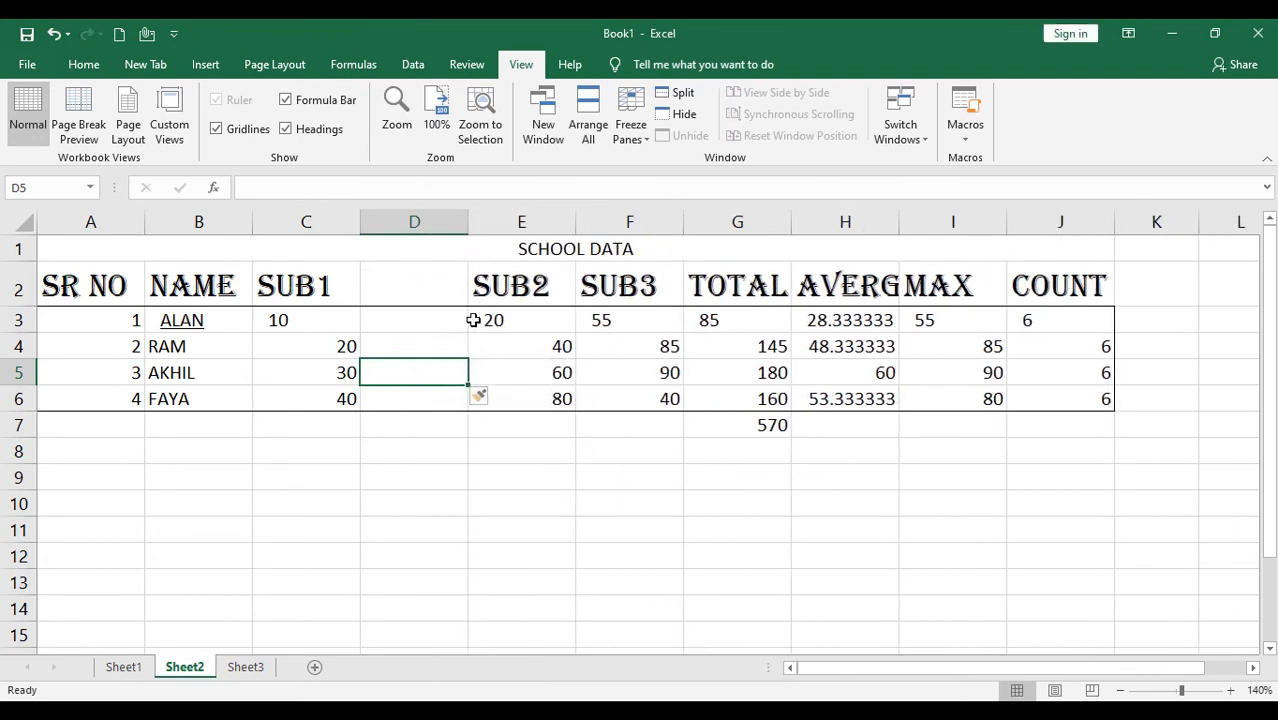
pyautogui.hotkey('ctrl', 'z')
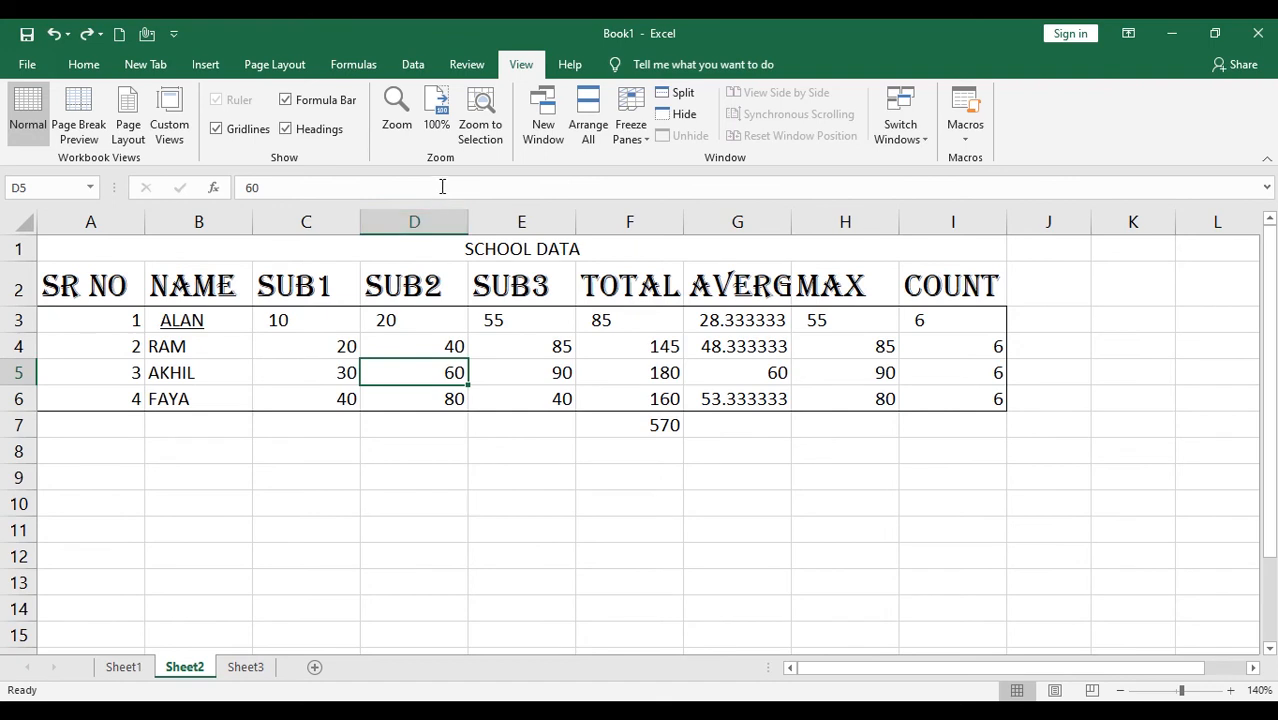
# Hide column D and unhide it using the selected neighbouring columns C and E
pyautogui.click(421, 226)
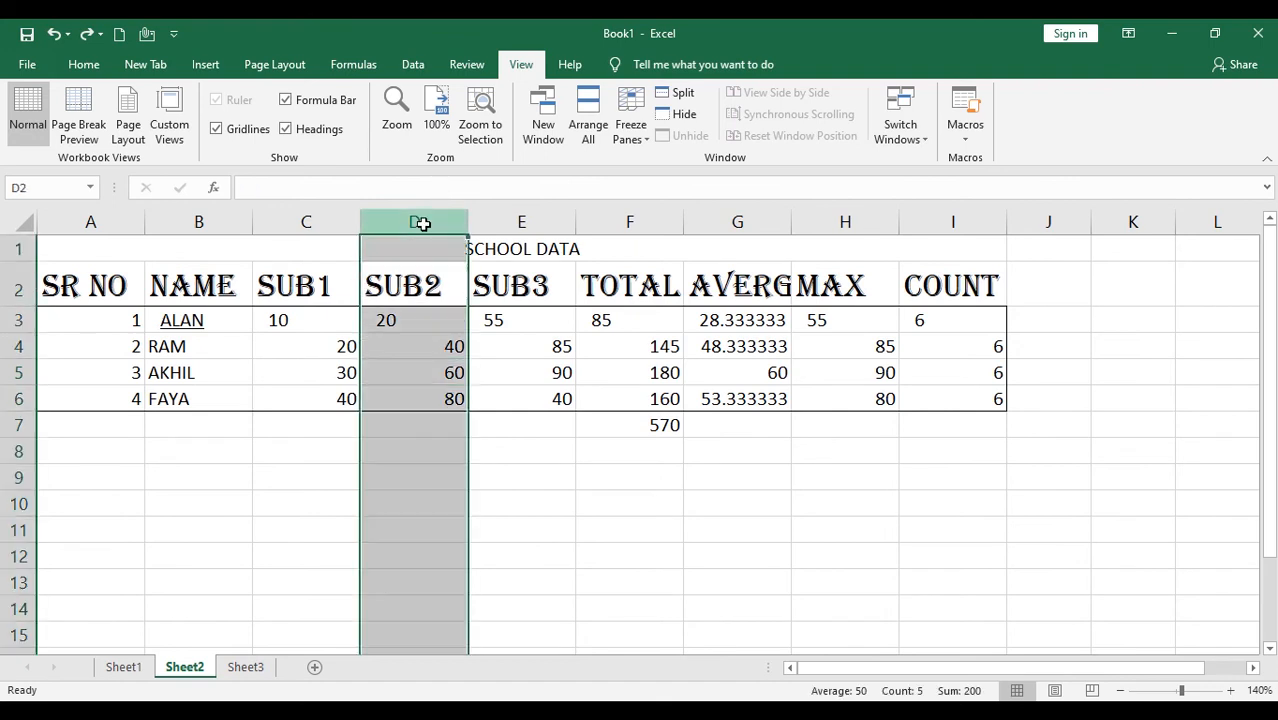
pyautogui.rightClick(420, 222)
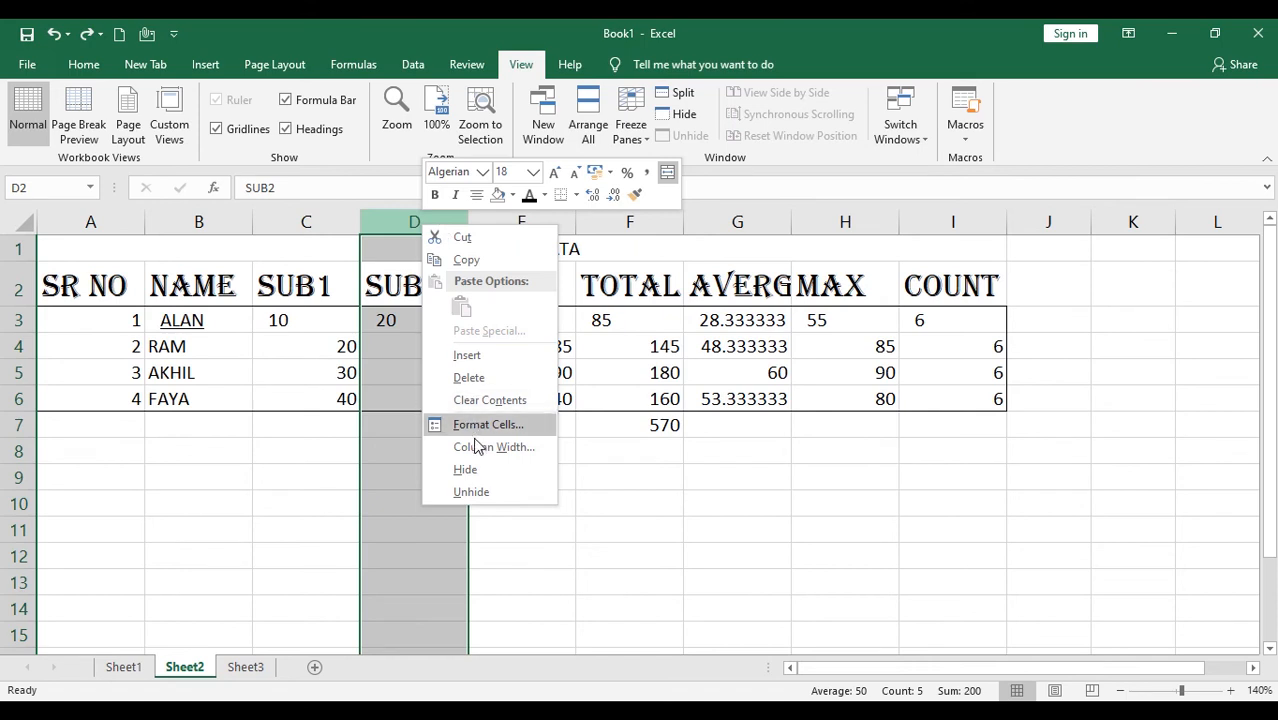
pyautogui.click(476, 470)
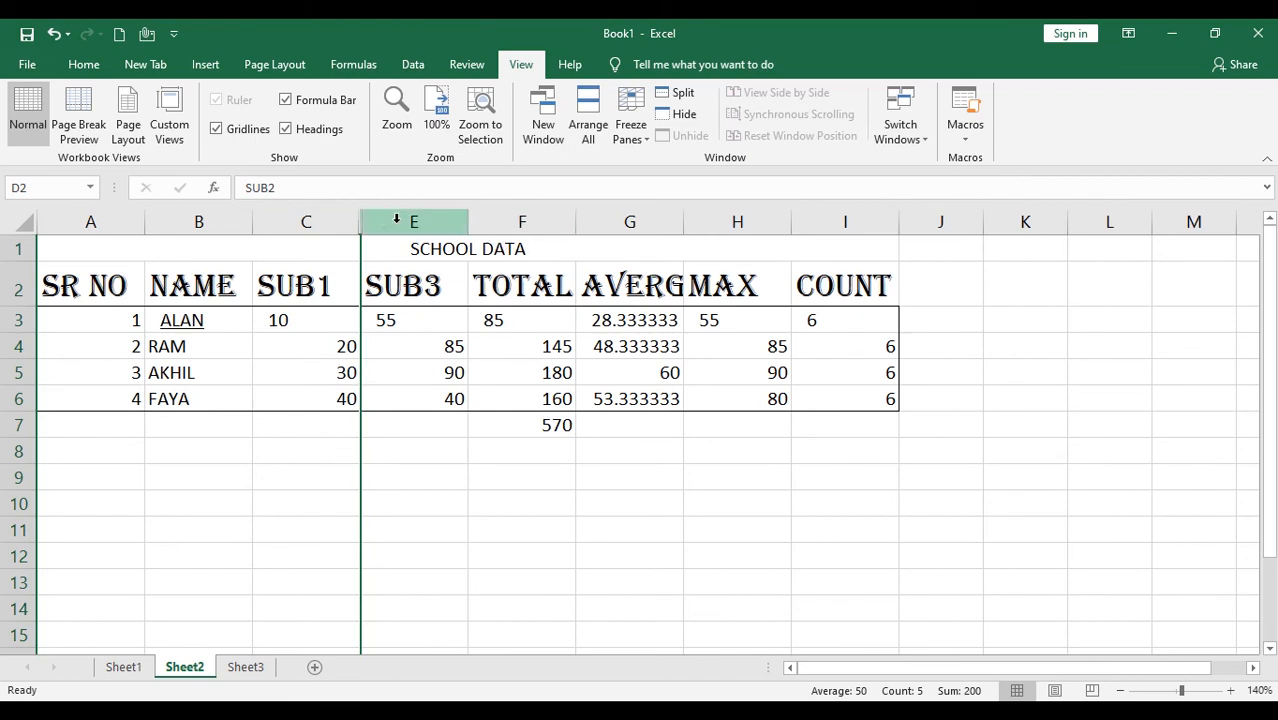
pyautogui.click(420, 450)
pyautogui.moveTo(327, 226); pyautogui.dragTo(413, 226)
pyautogui.rightClick(413, 226)
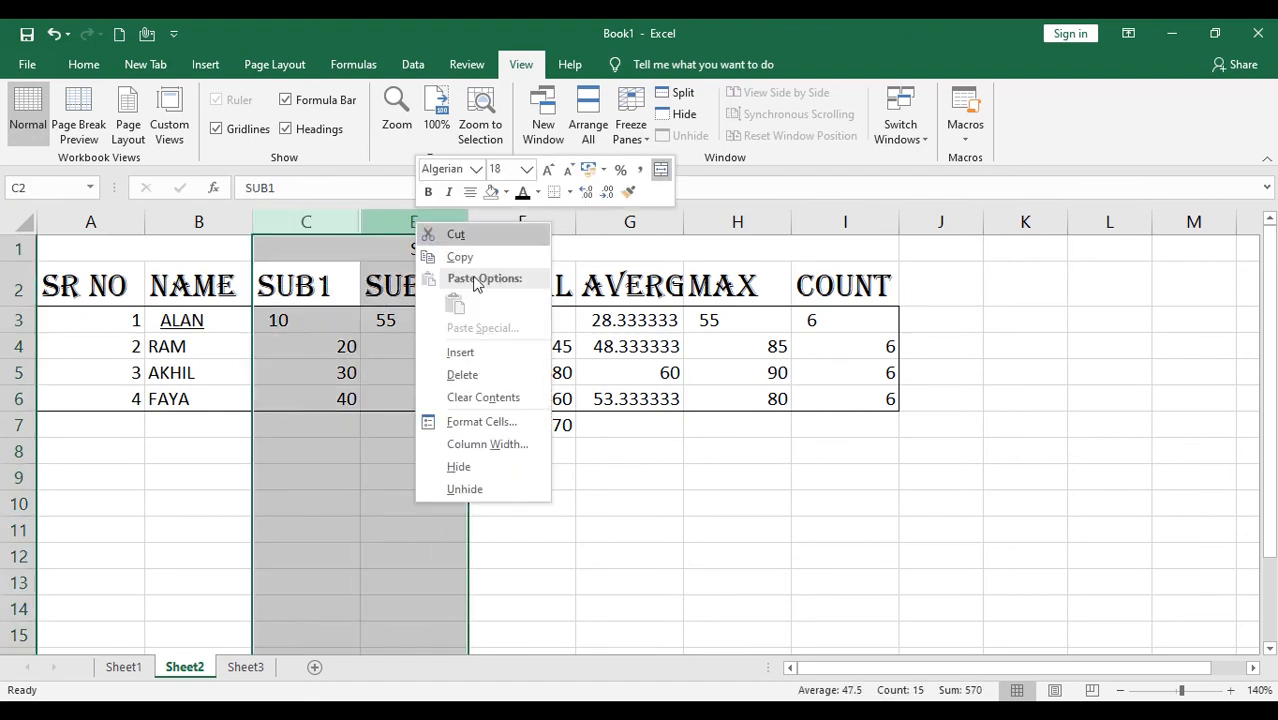
pyautogui.click(488, 492)
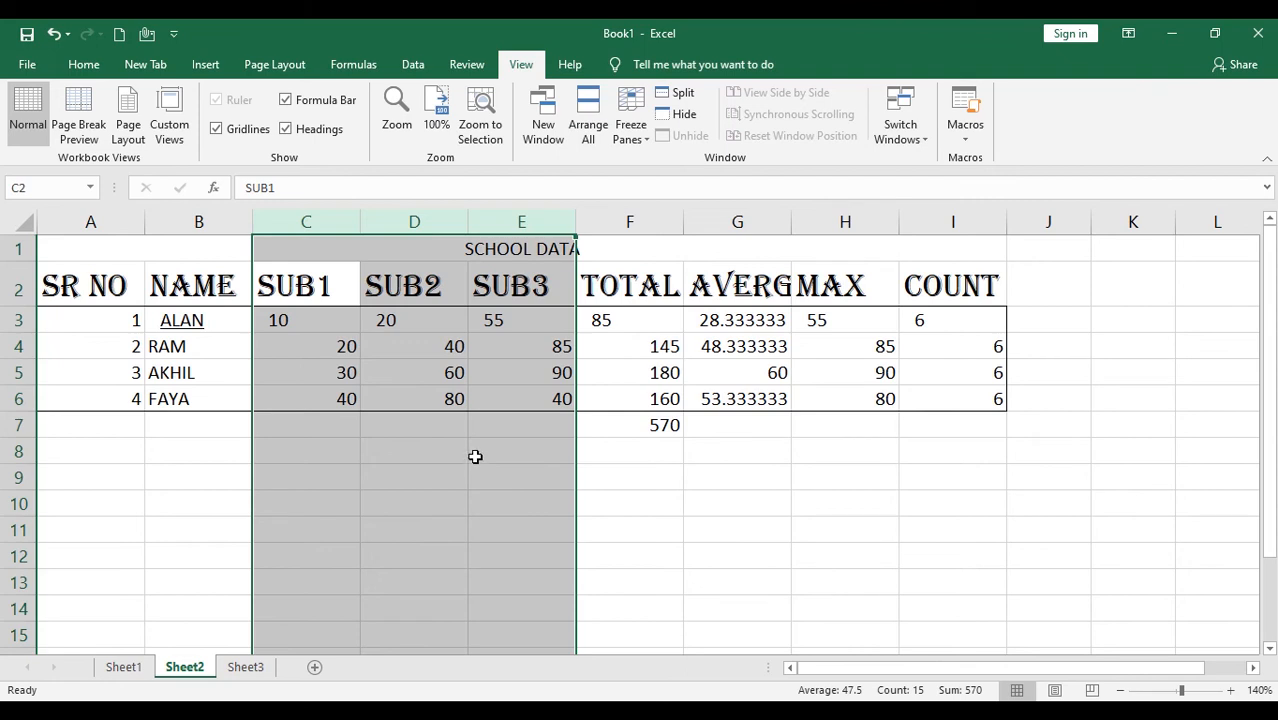
# Undo the unhiding of column D and unhide it again with the whole sheet selected
pyautogui.hotkey('ctrl', 'z')
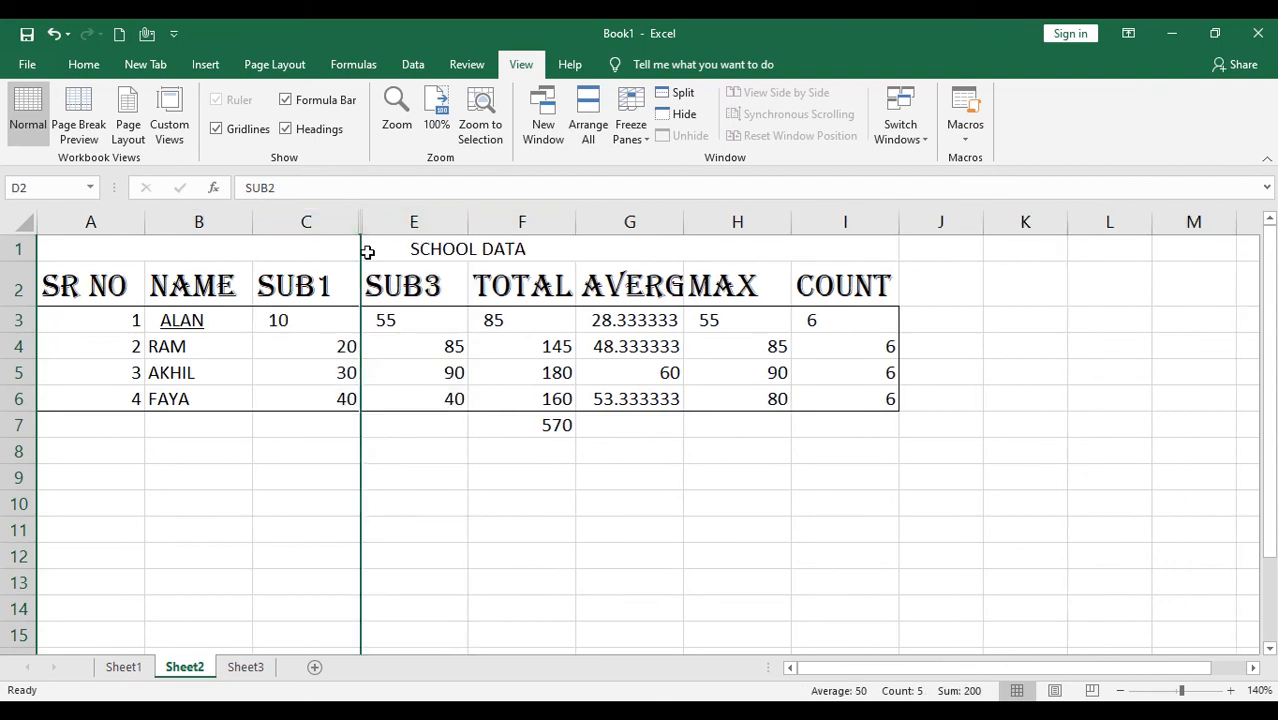
pyautogui.click(14, 219)
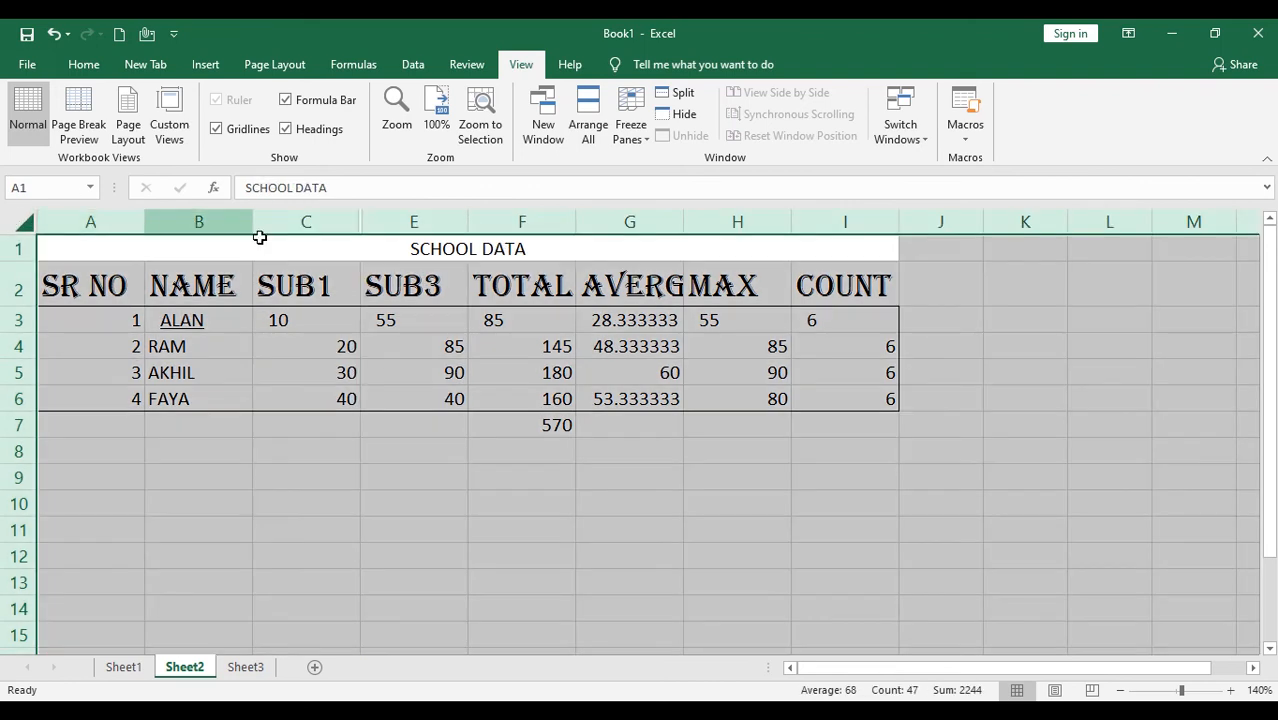
pyautogui.rightClick(193, 224)
pyautogui.click(242, 491)
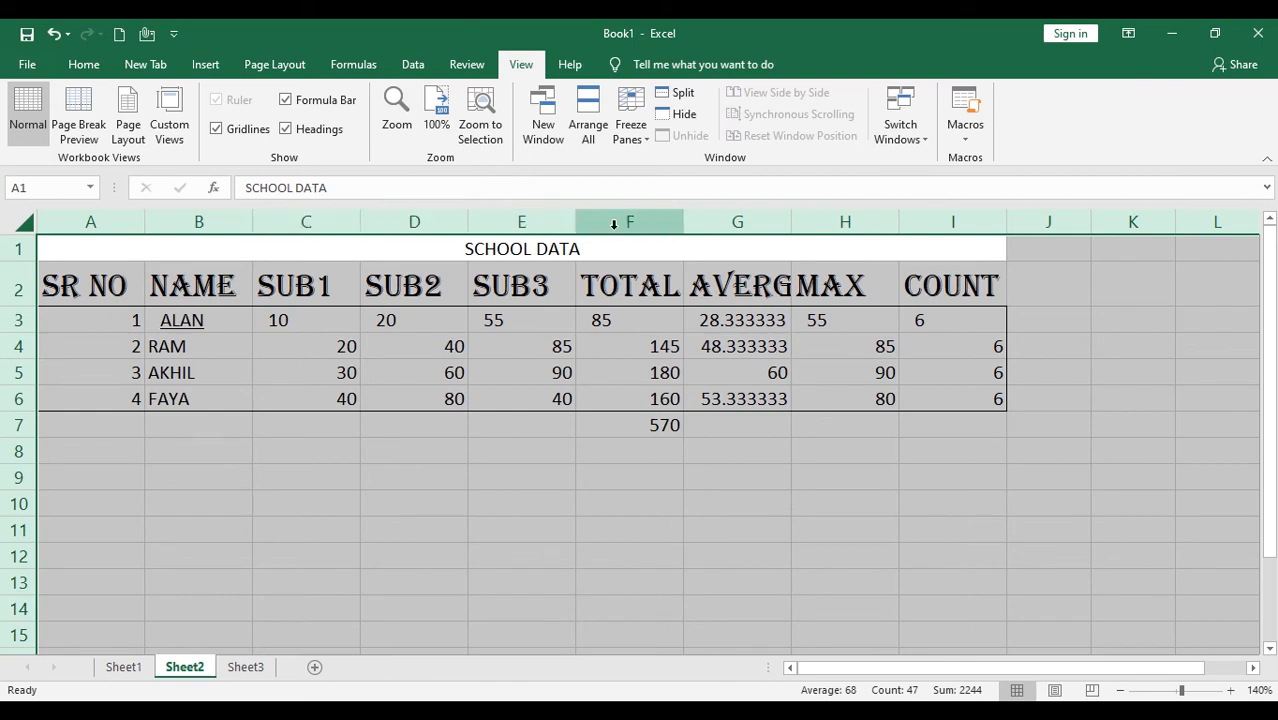
# Hide row 4 and unhide it using the selected neighbouring rows 3 and 5
pyautogui.click(19, 346)
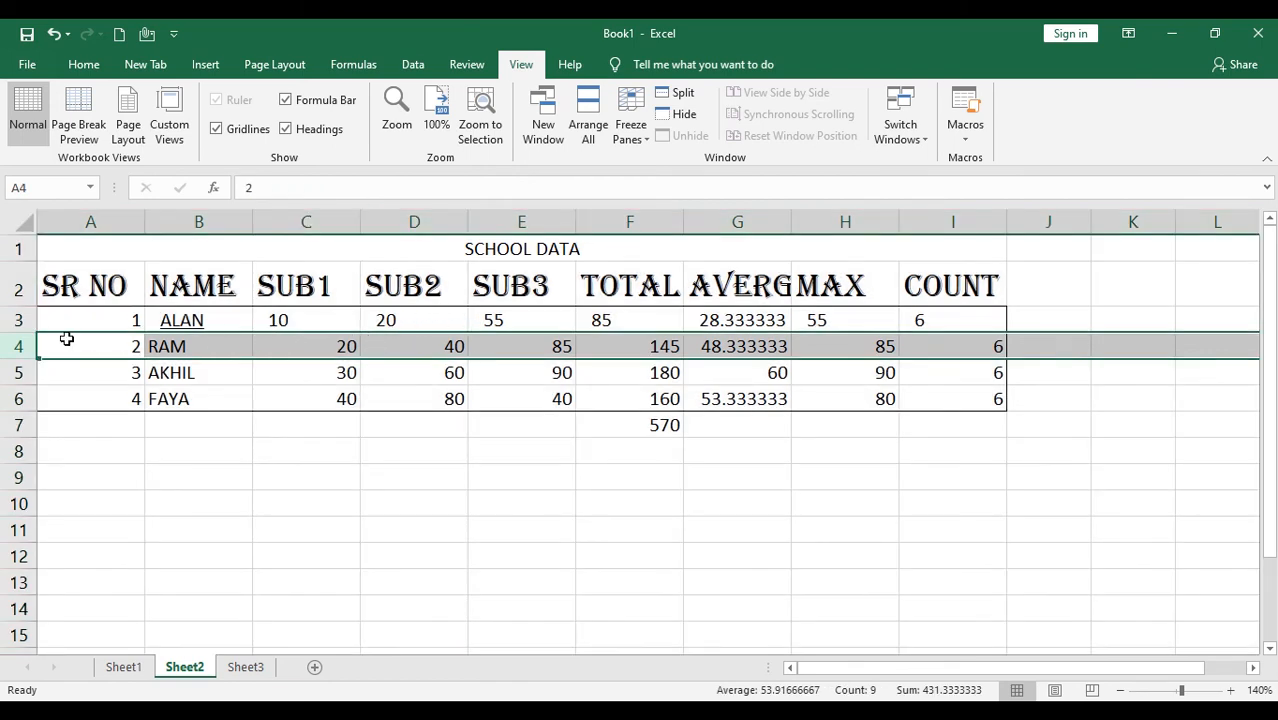
pyautogui.rightClick(8, 346)
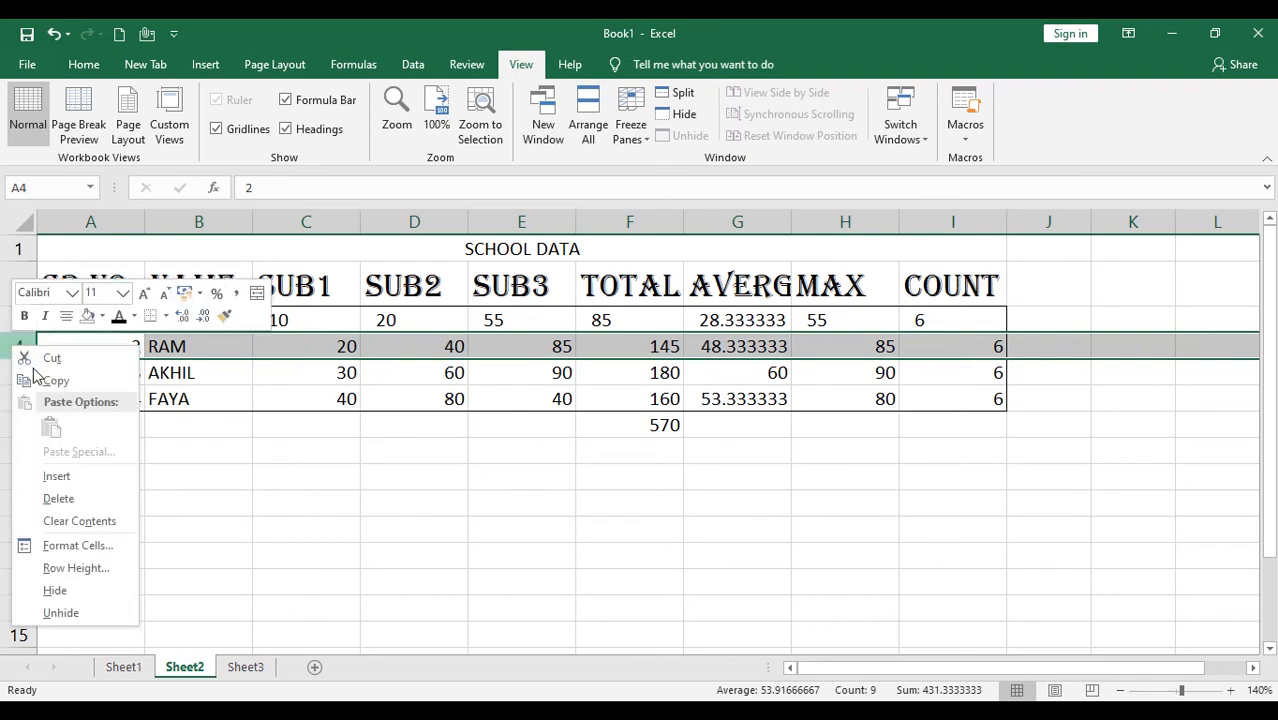
pyautogui.click(79, 585)
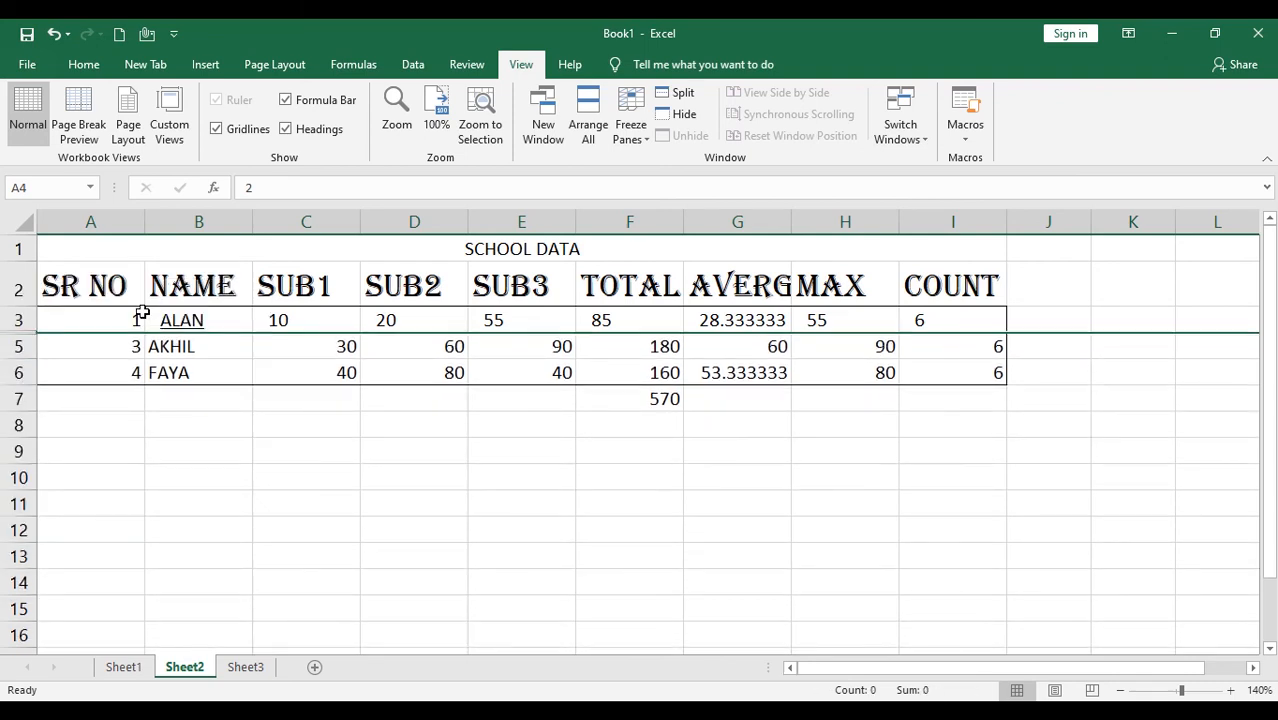
pyautogui.moveTo(18, 318); pyautogui.dragTo(20, 344)
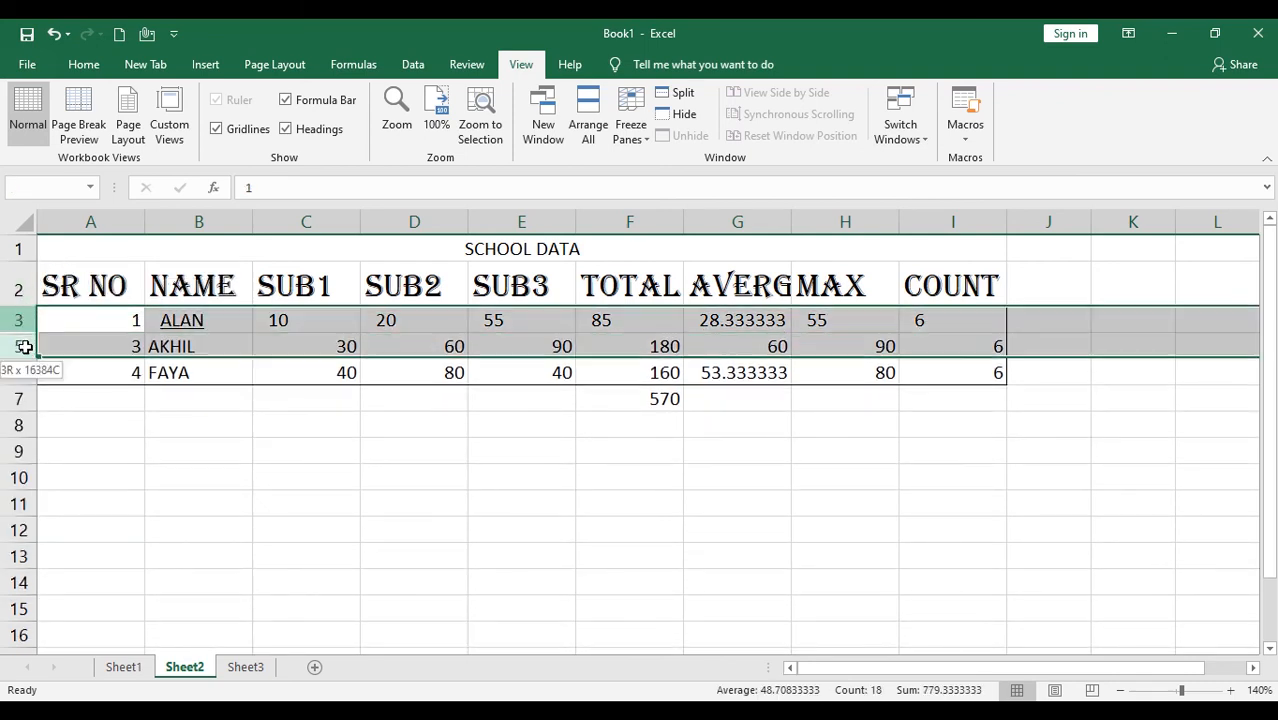
pyautogui.rightClick(14, 318)
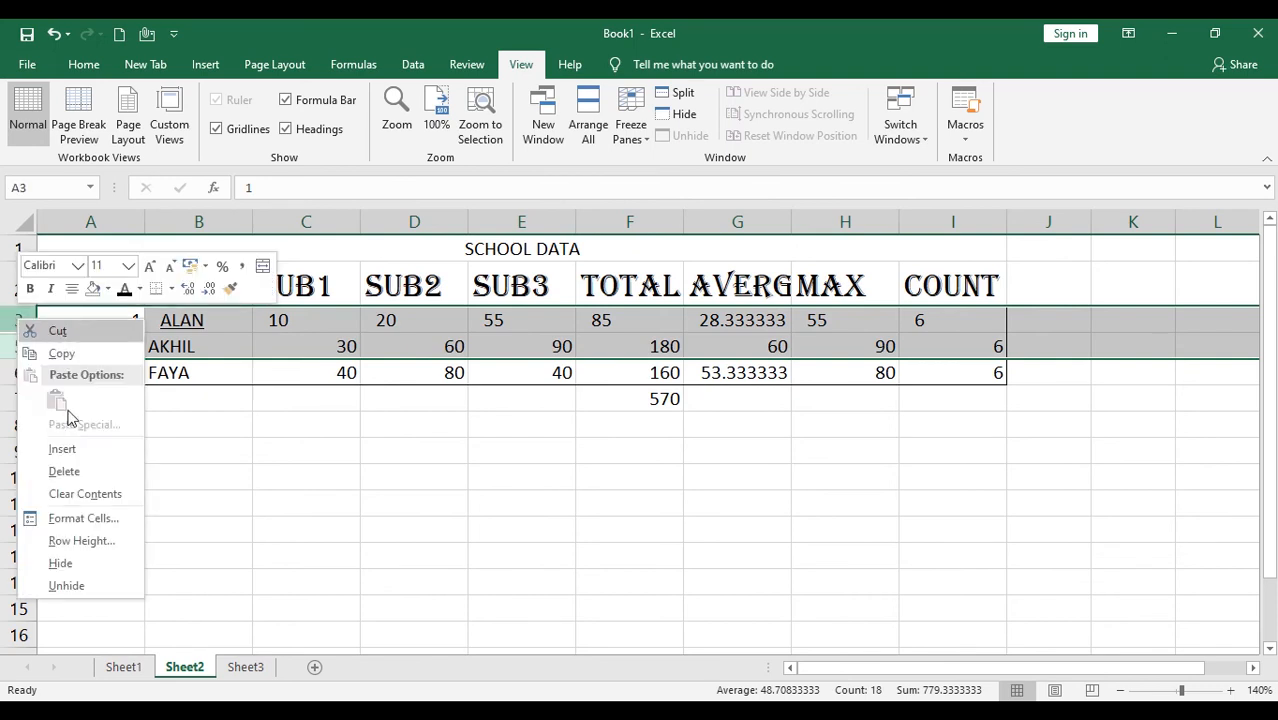
pyautogui.click(70, 584)
pyautogui.click(341, 504)
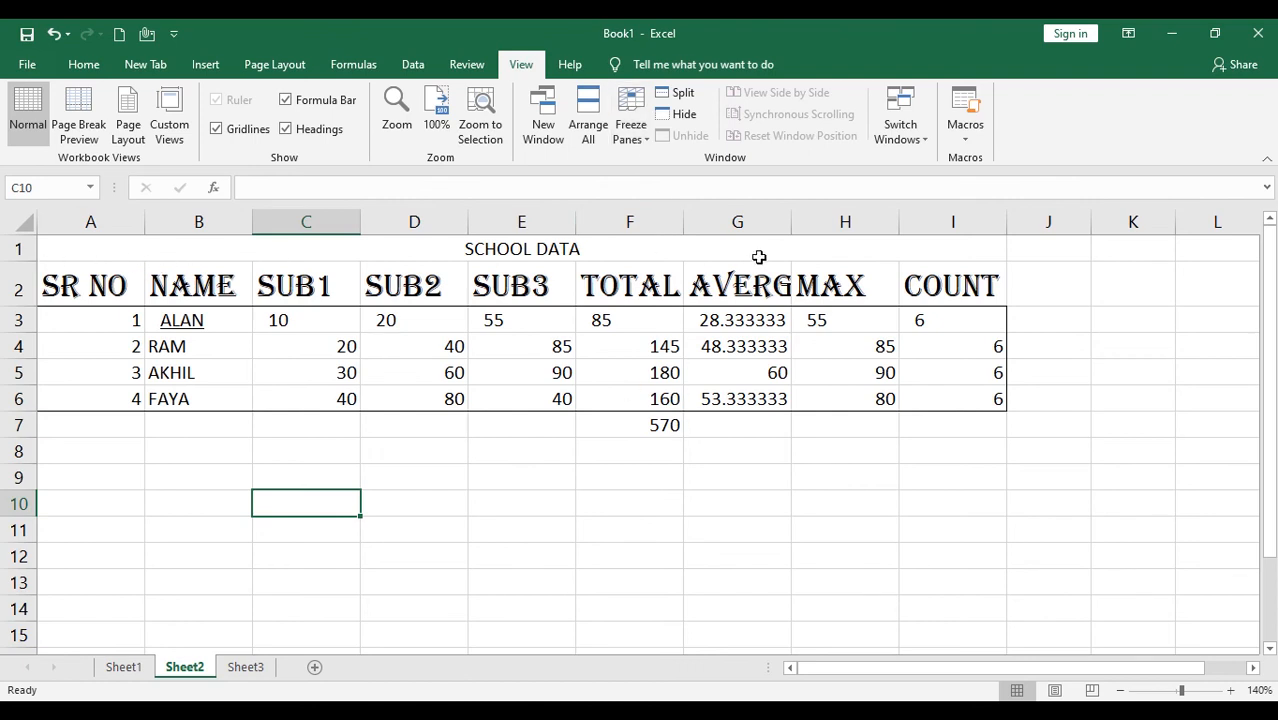
# Freeze the top row, check it while moving through the sheet, and unfreeze the panes
pyautogui.click(634, 137)
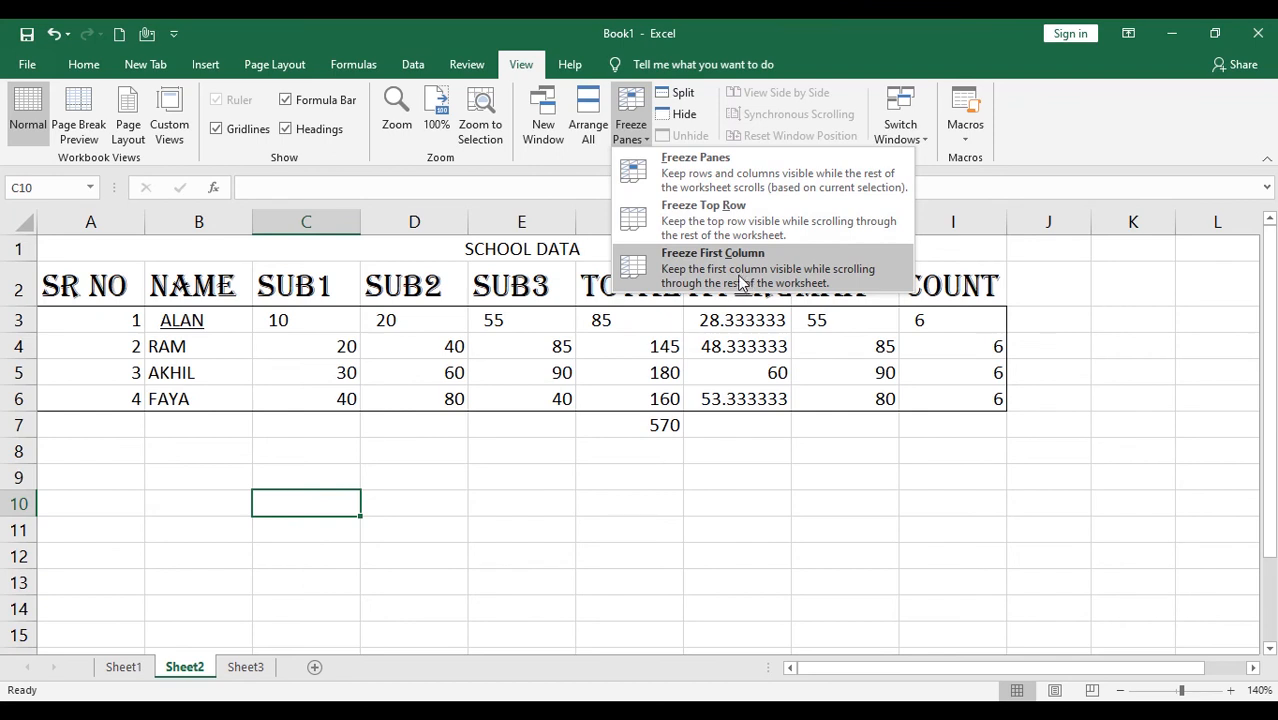
pyautogui.click(752, 231)
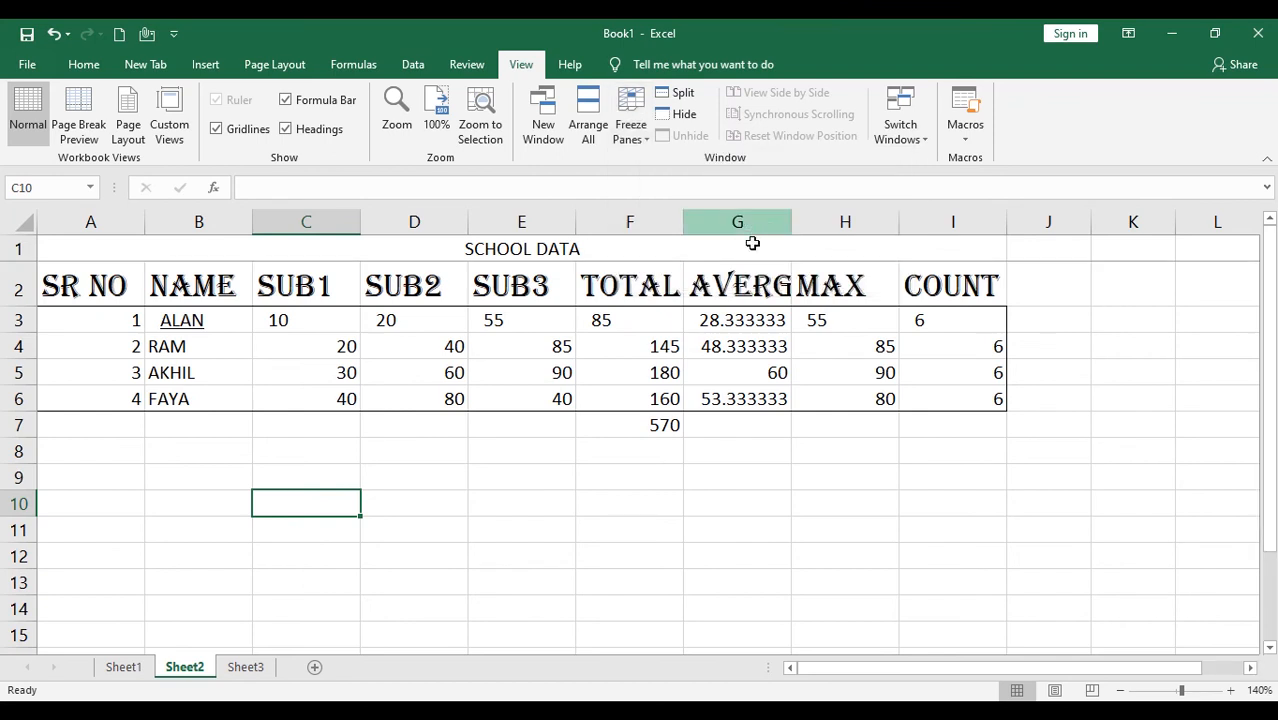
pyautogui.scroll(-3, 644, 320)
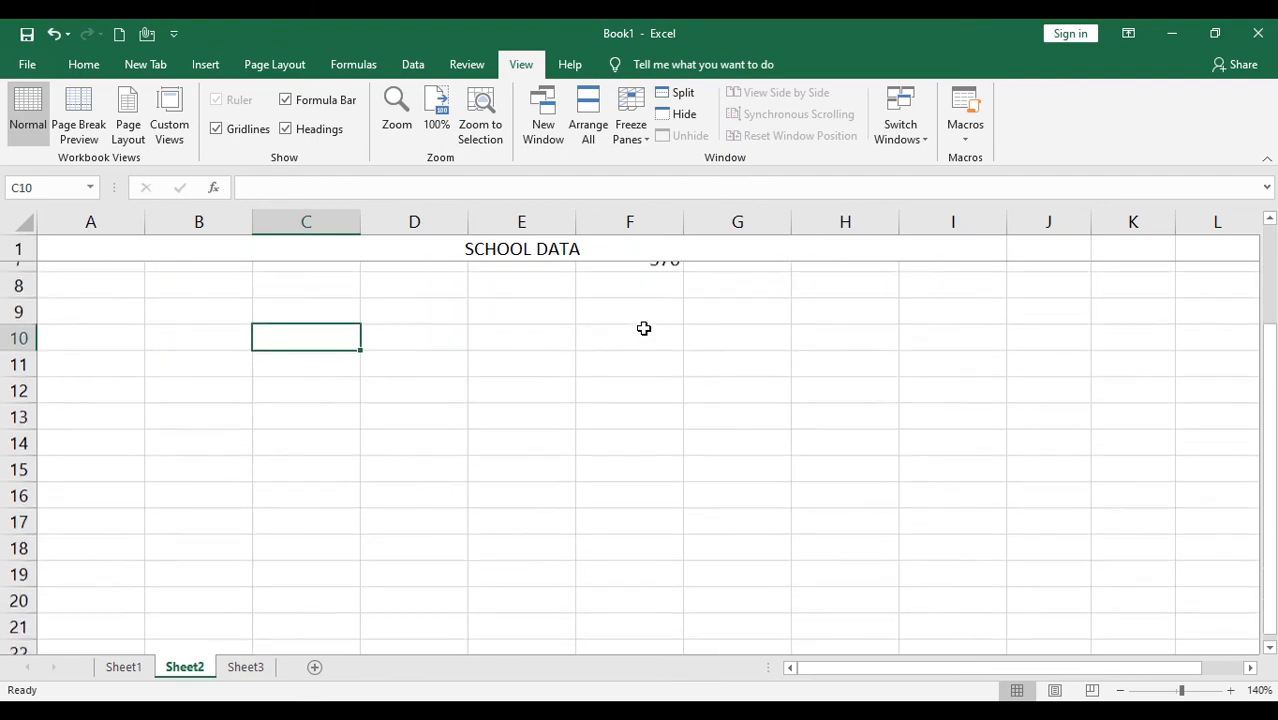
pyautogui.scroll(3, 640, 330)
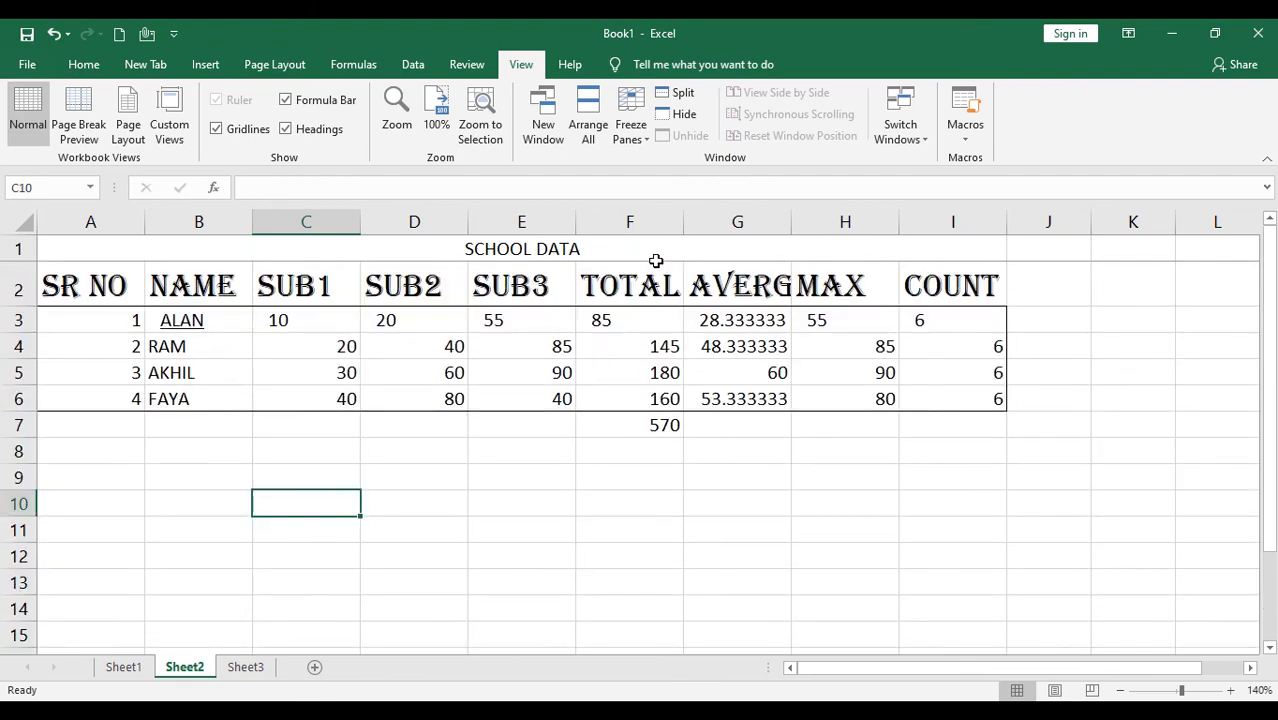
pyautogui.click(631, 115)
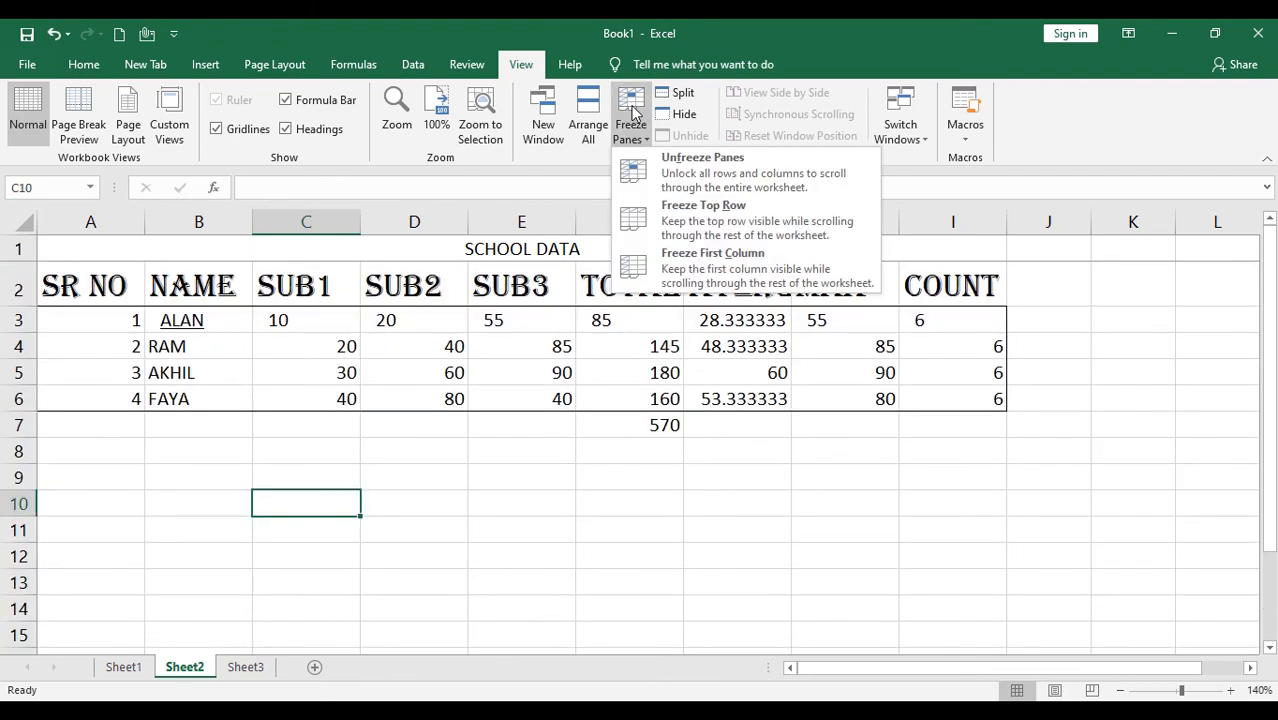
pyautogui.click(697, 178)
pyautogui.scroll(-2, 639, 342)
pyautogui.scroll(2, 636, 337)
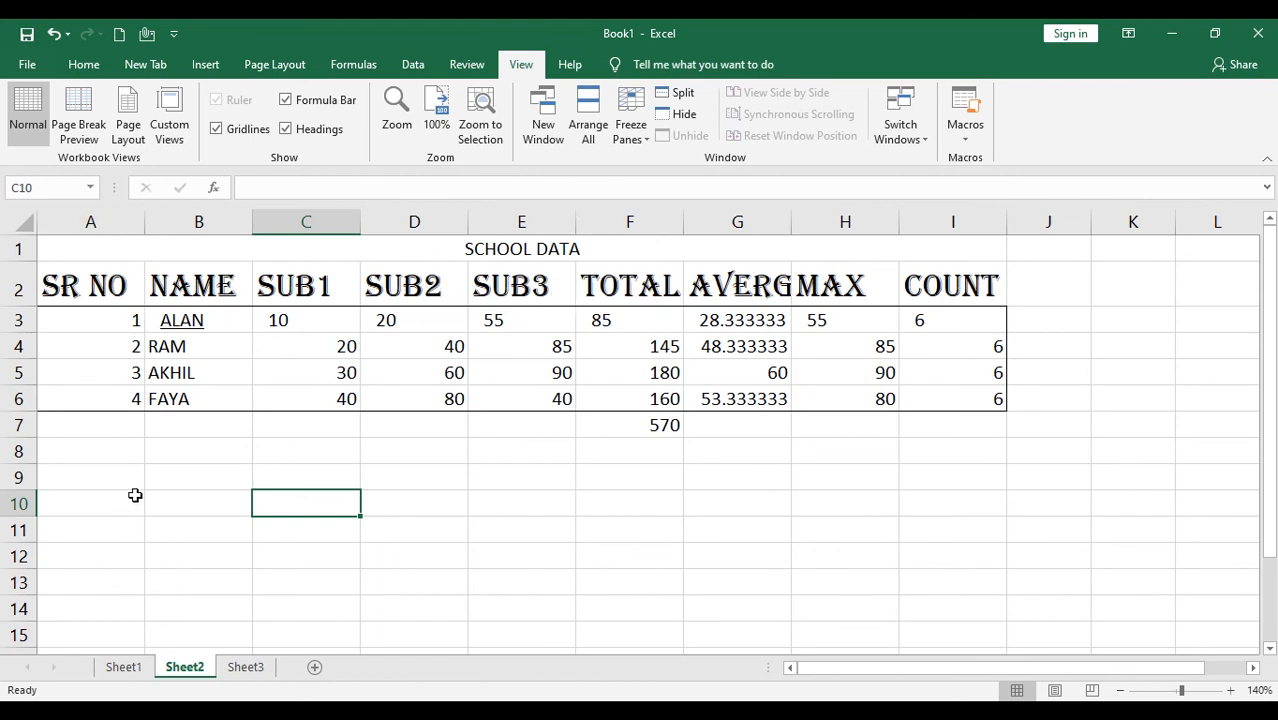
# Freeze the first column, check it while moving sideways through the sheet, and unfreeze the panes
pyautogui.click(636, 131)
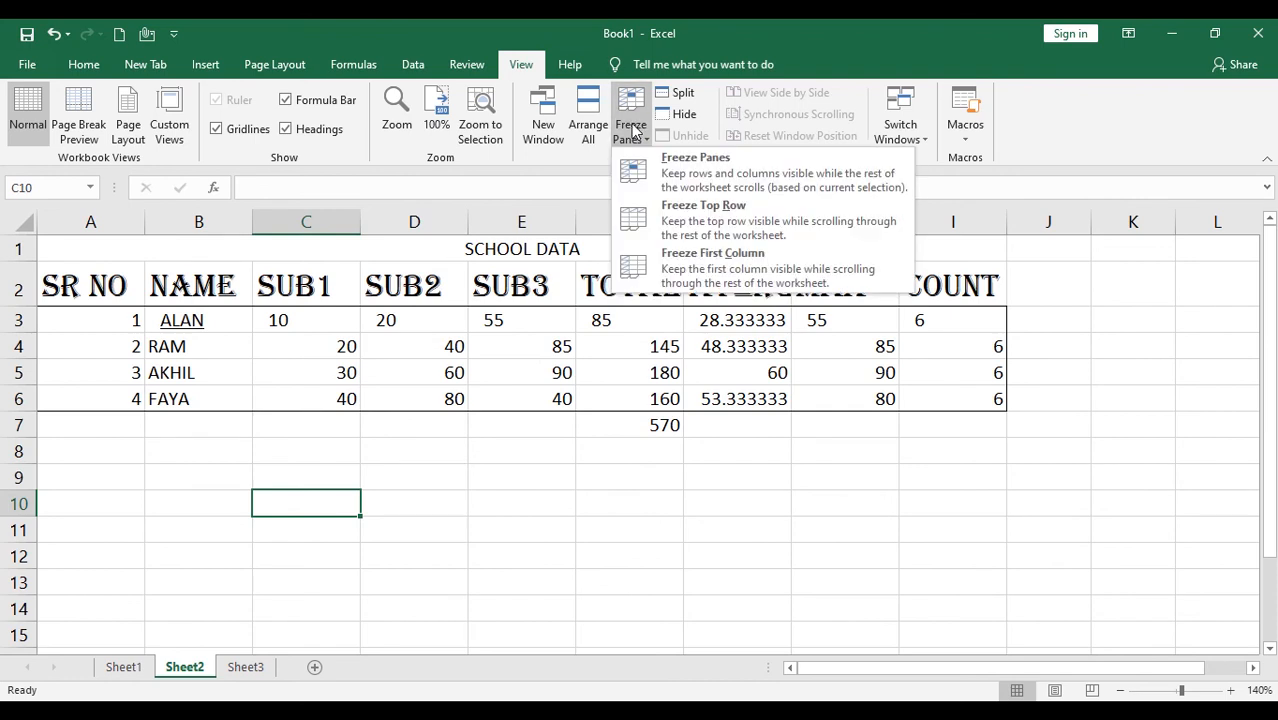
pyautogui.click(686, 270)
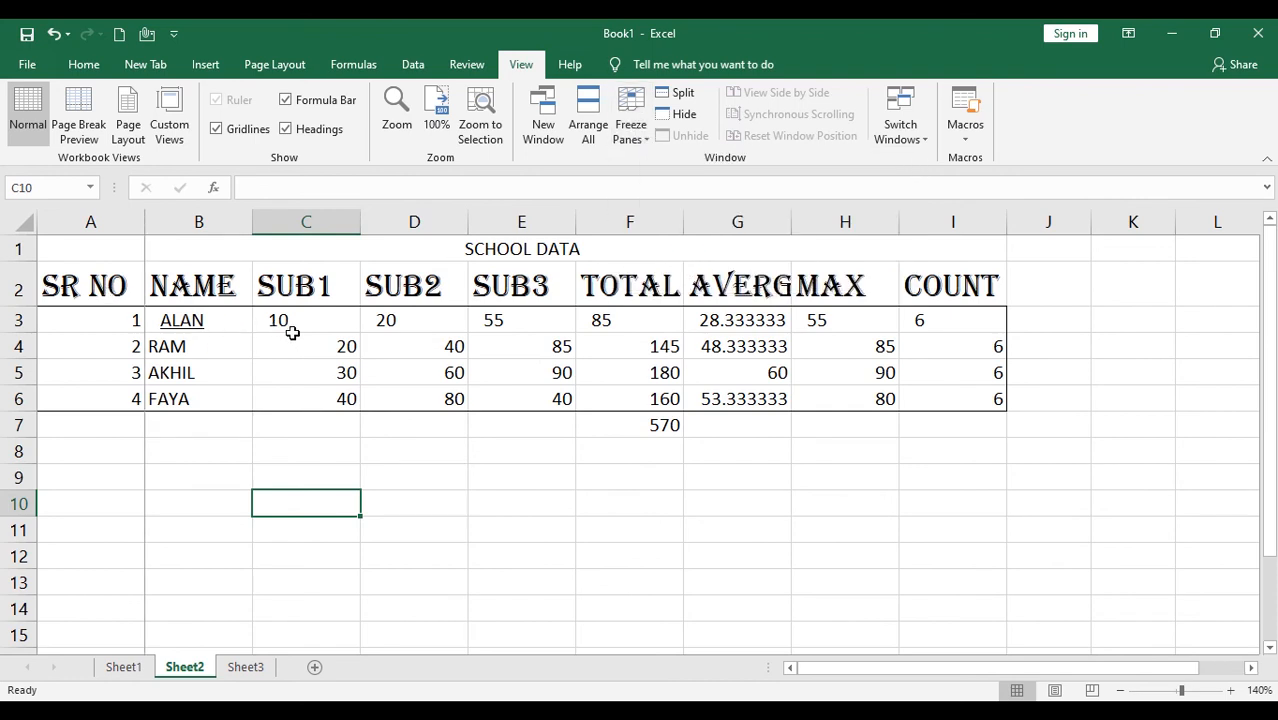
pyautogui.moveTo(919, 670); pyautogui.dragTo(801, 680)
pyautogui.click(636, 119)
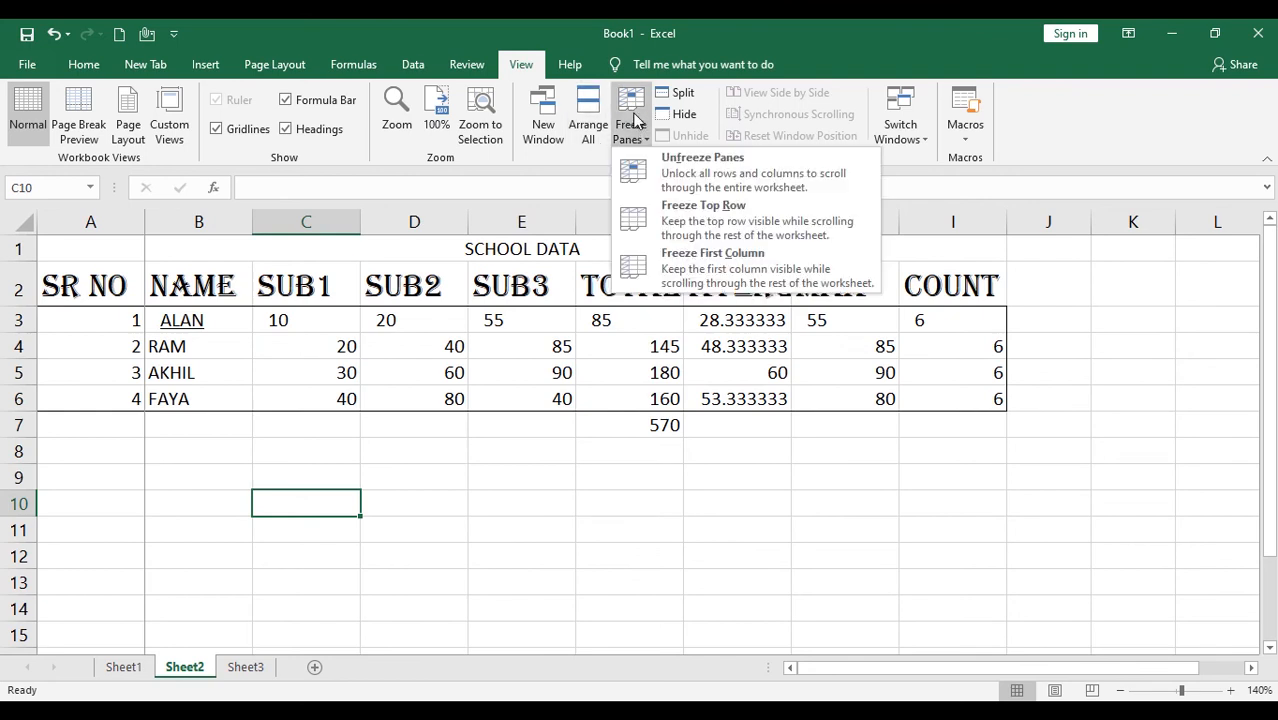
pyautogui.click(705, 160)
# Freeze the panes at cell D5, check both directions of the sheet, and unfreeze the panes
pyautogui.click(428, 374)
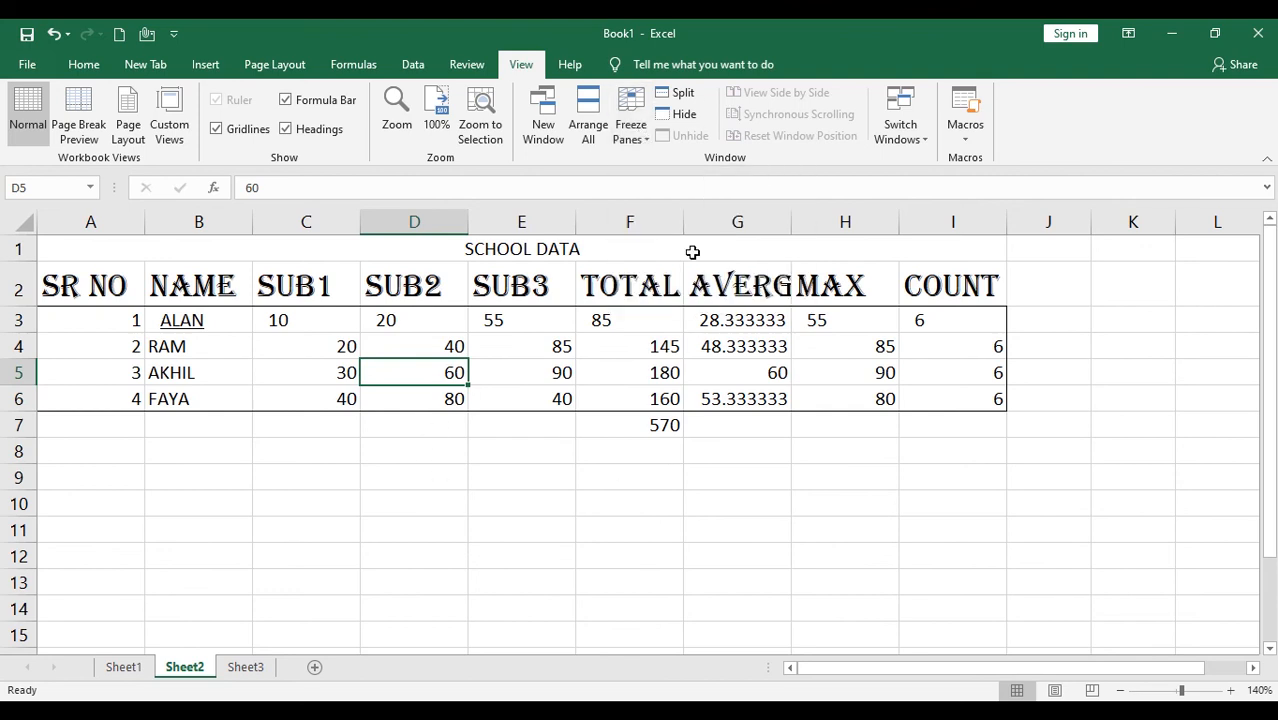
pyautogui.click(631, 125)
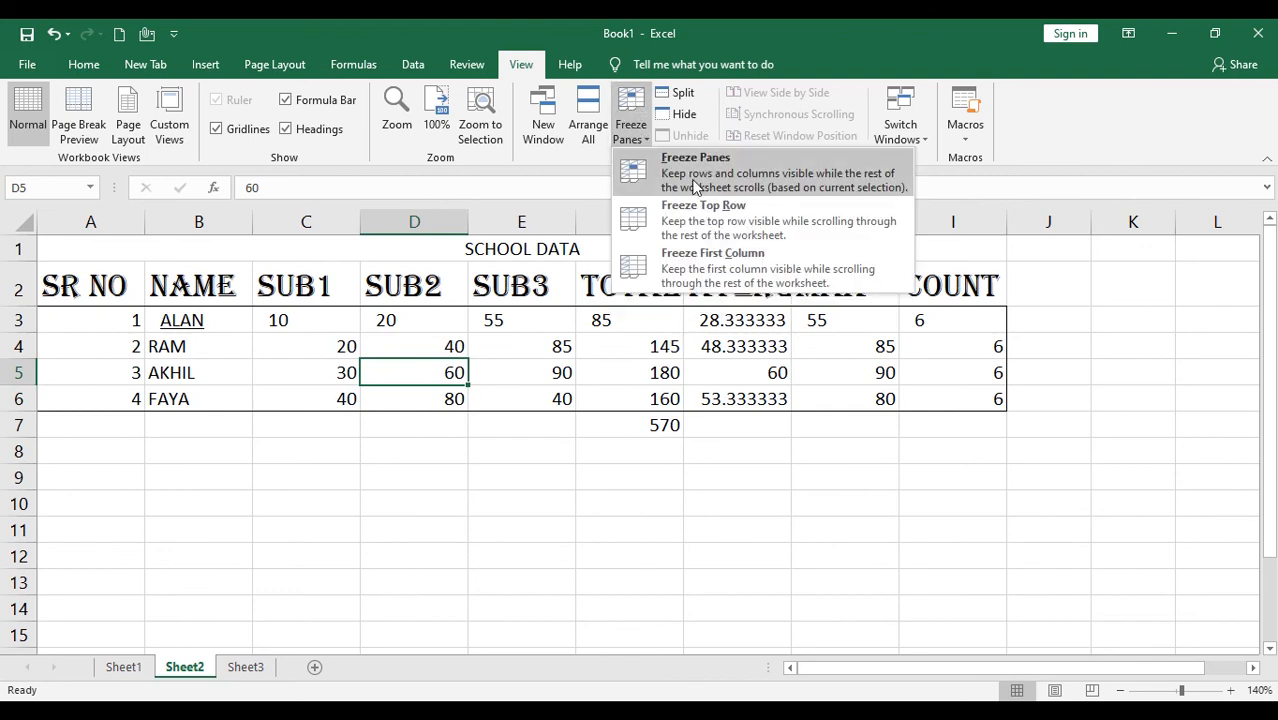
pyautogui.click(693, 180)
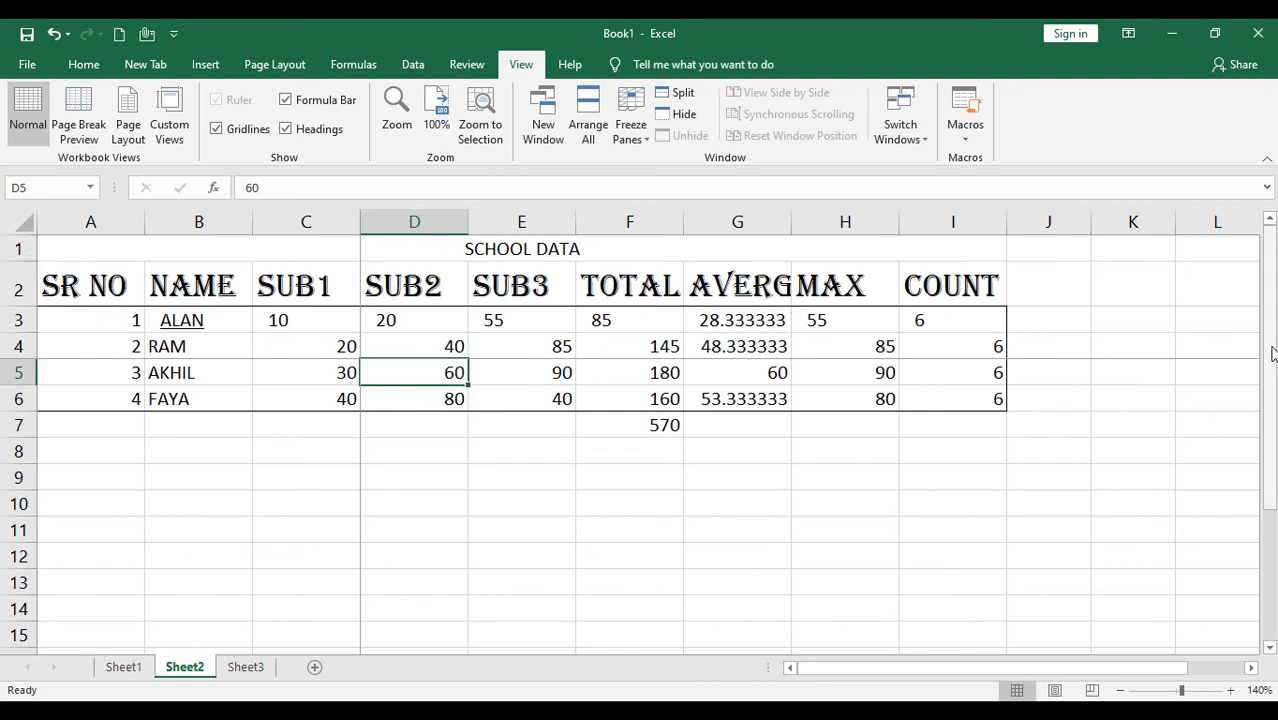
pyautogui.moveTo(1270, 338); pyautogui.dragTo(1272, 277)
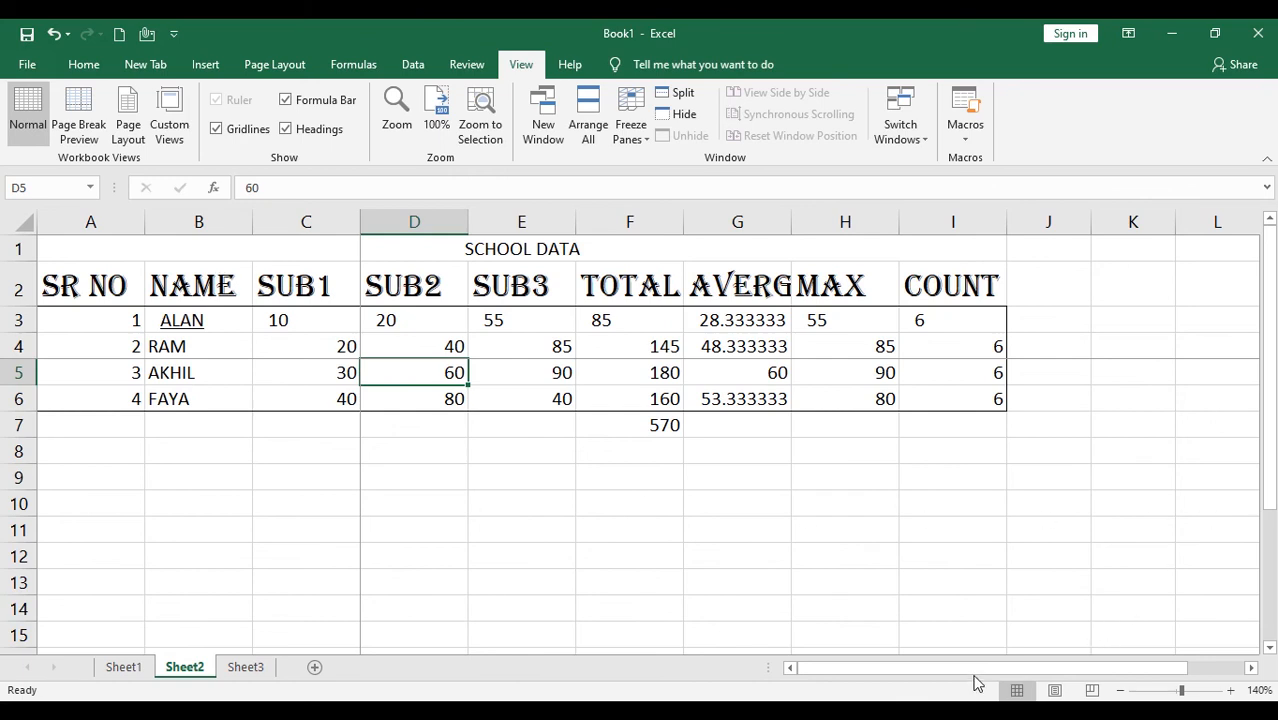
pyautogui.moveTo(973, 677); pyautogui.dragTo(835, 665)
pyautogui.click(631, 122)
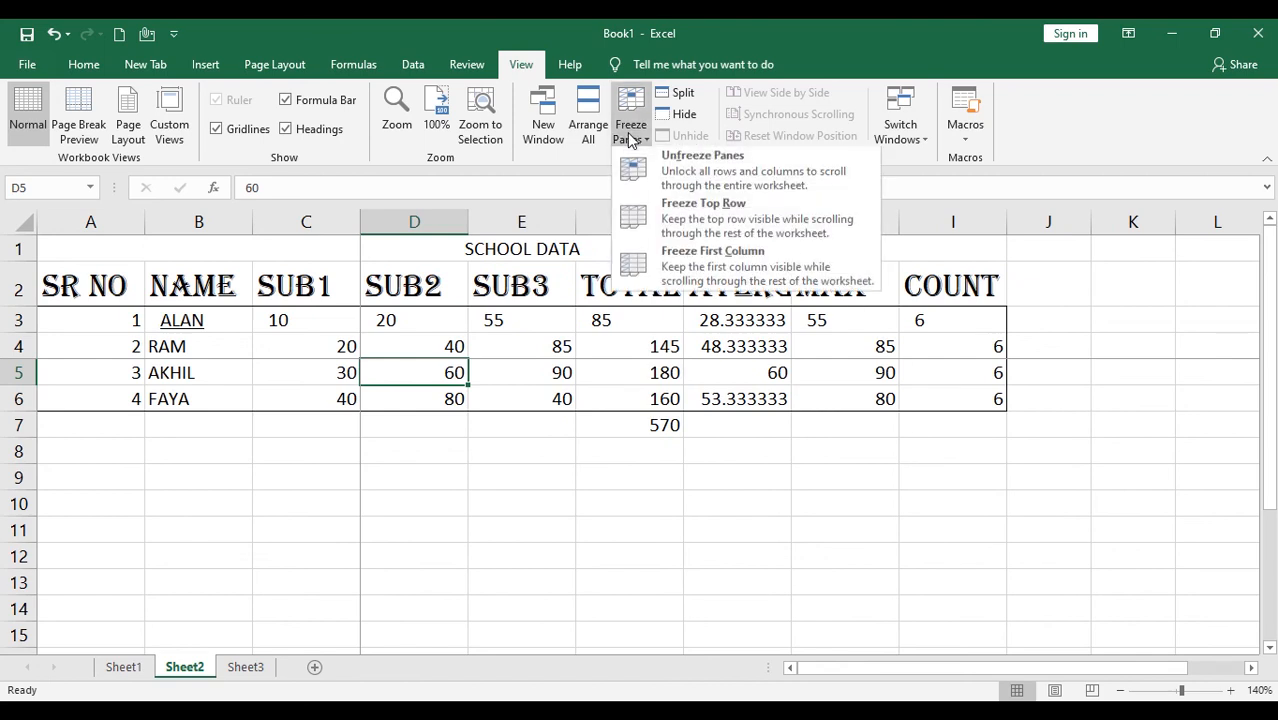
pyautogui.click(707, 180)
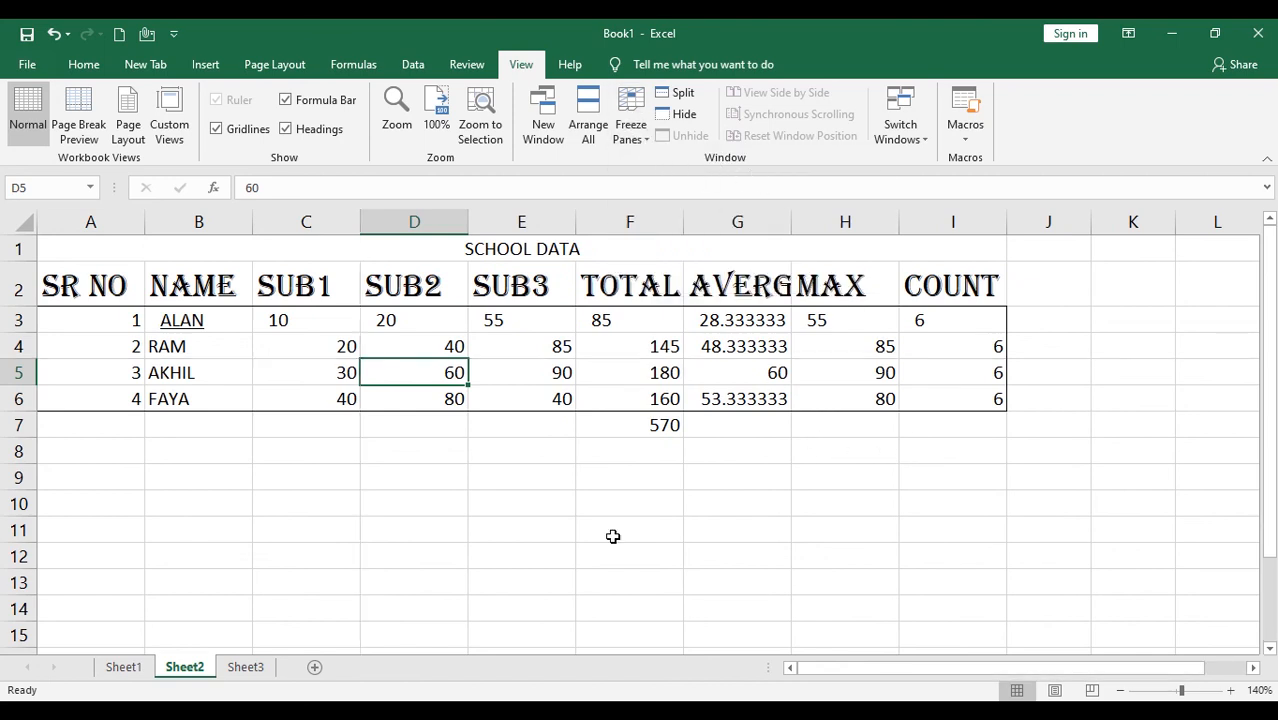
# Try to clear the SUM formula from cell F7 below the TOTAL column
pyautogui.click(672, 426)
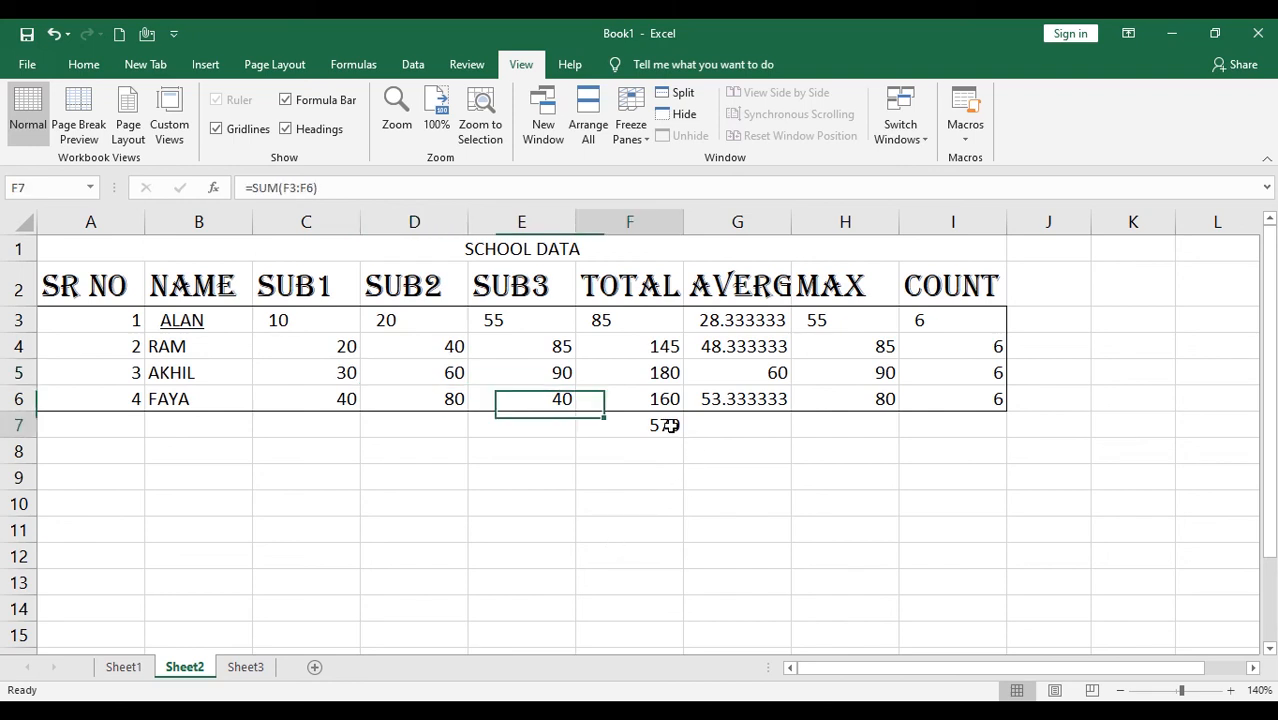
pyautogui.press('Delete')
pyautogui.click(829, 497)
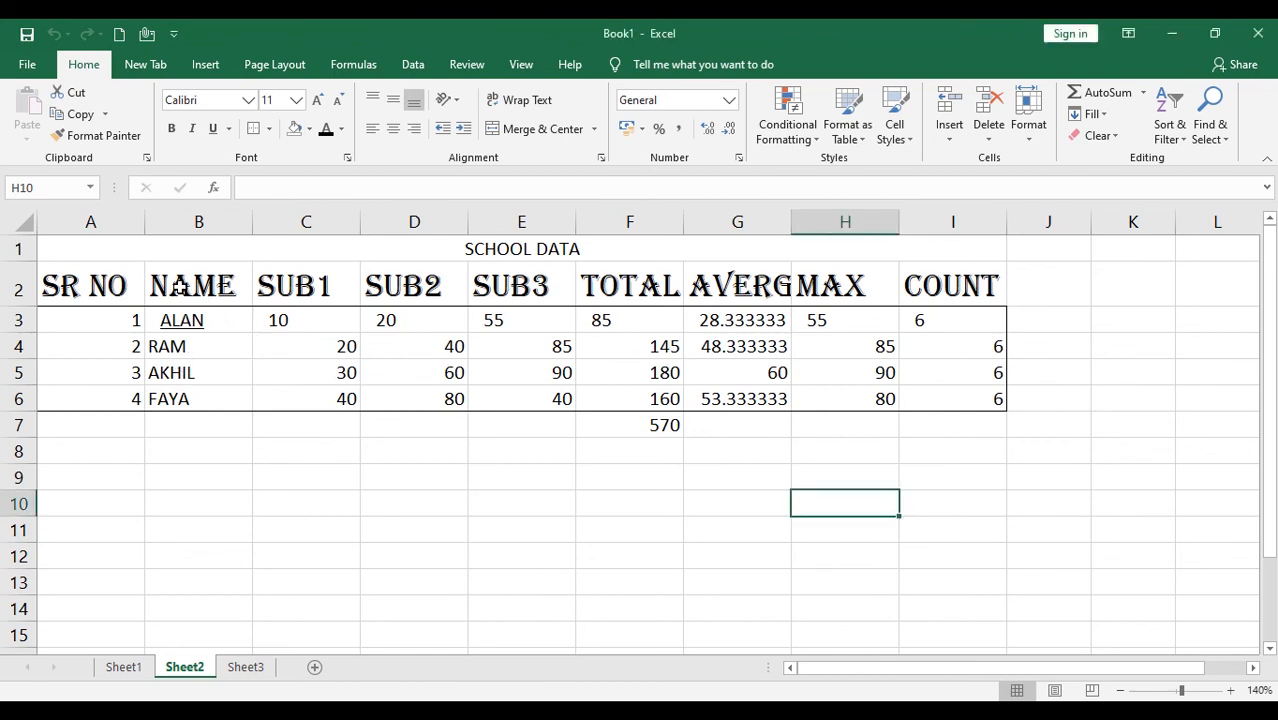
# Insert a default clustered column chart from B2:E6 and shift it slightly away from the first table columns
pyautogui.moveTo(176, 287); pyautogui.dragTo(531, 415)
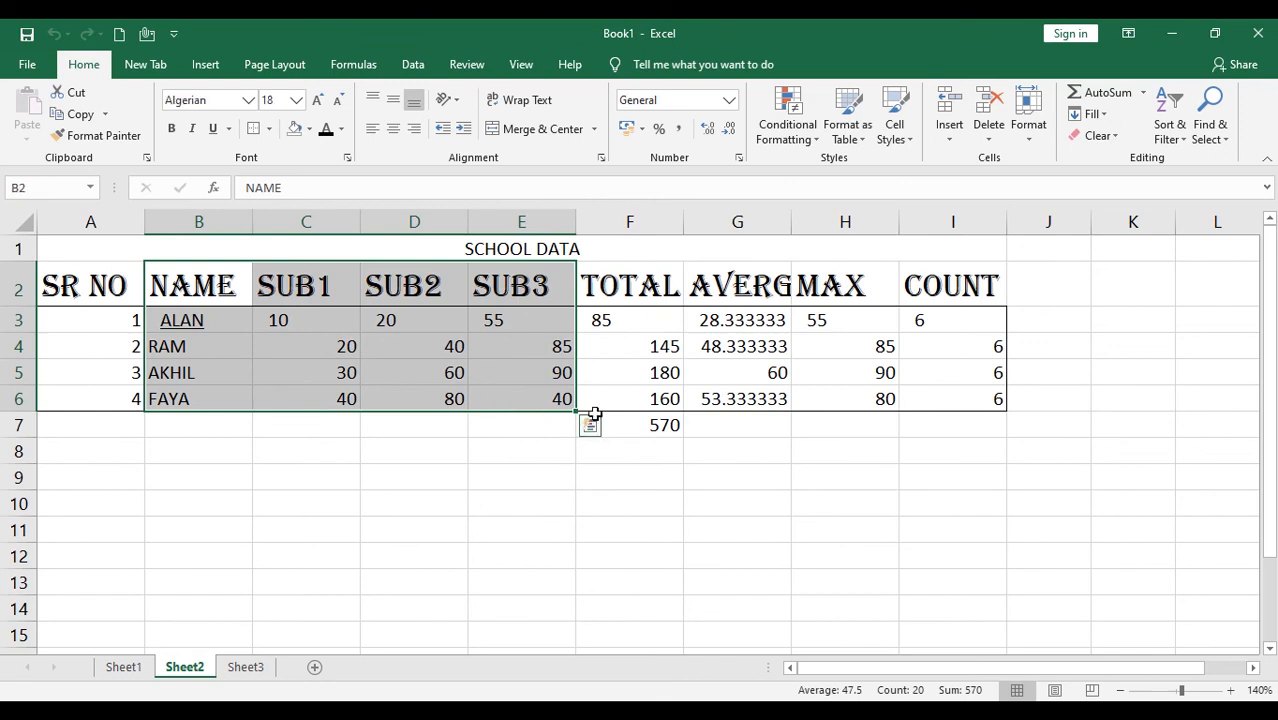
pyautogui.hotkey('alt', 'F1')
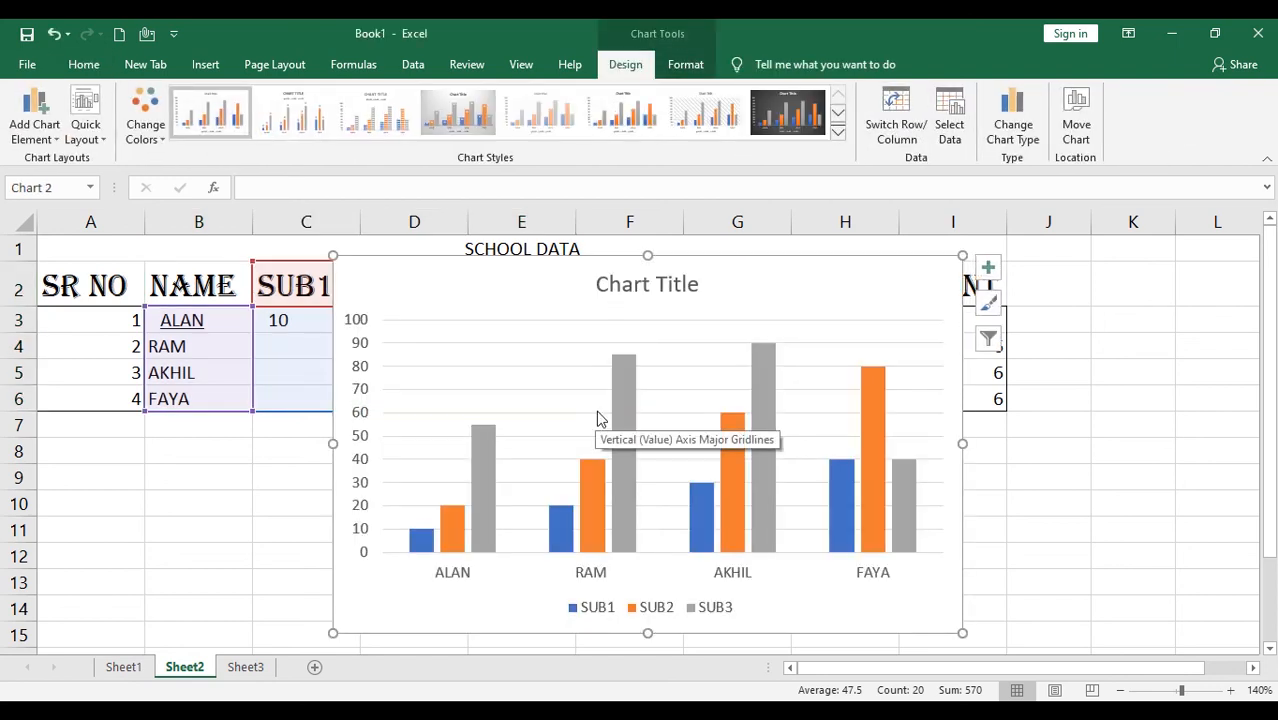
pyautogui.moveTo(660, 332); pyautogui.dragTo(879, 277)
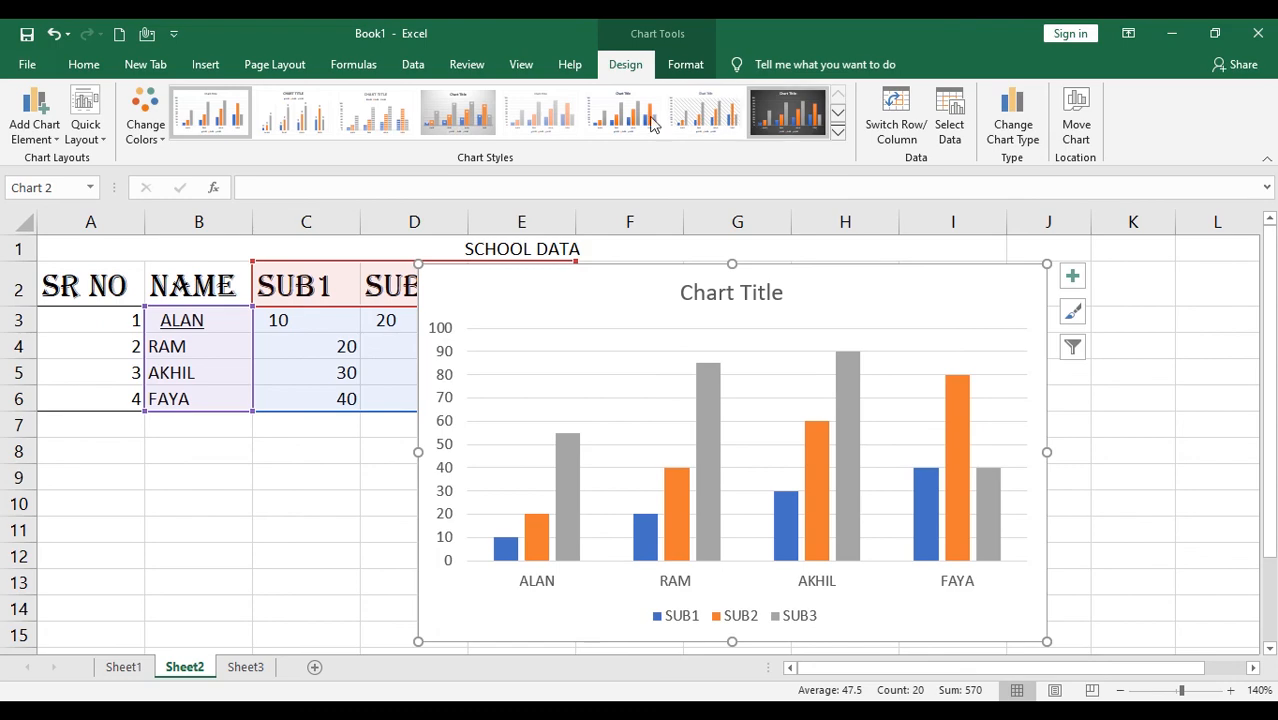
# Try chart styles on the embedded column chart, ending with the dark one, and delete the chart
pyautogui.click(322, 128)
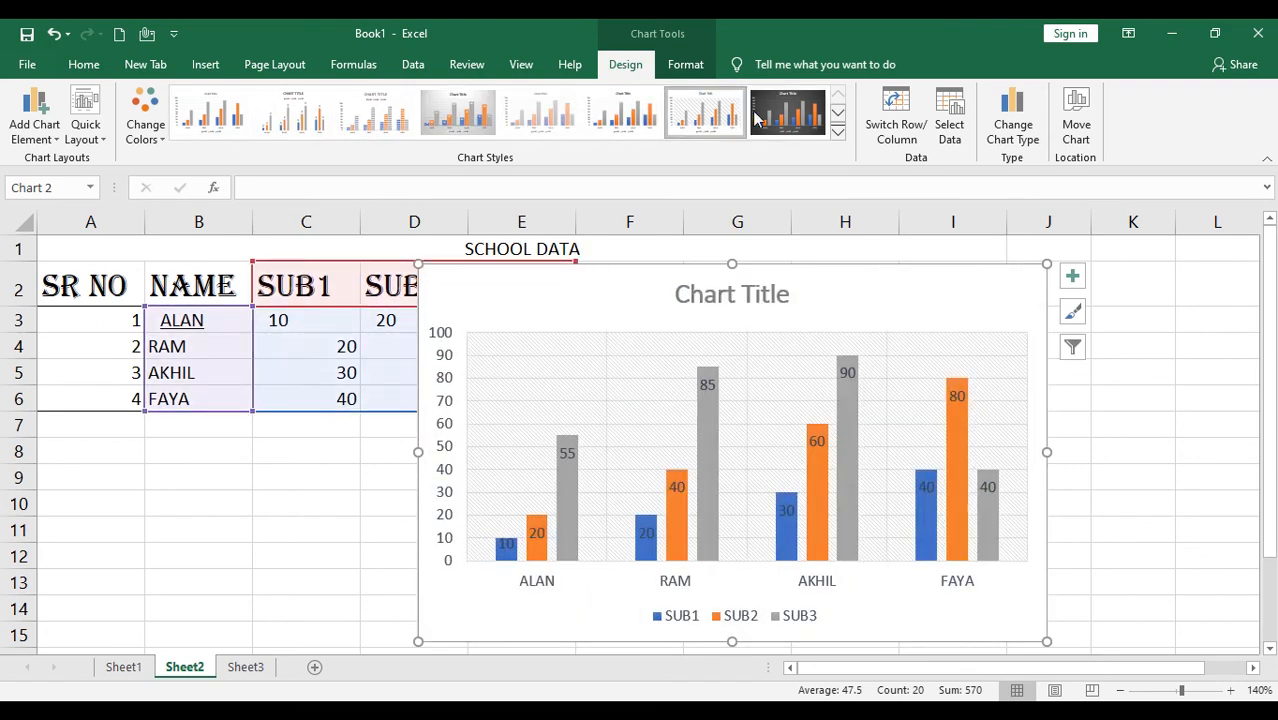
pyautogui.click(813, 128)
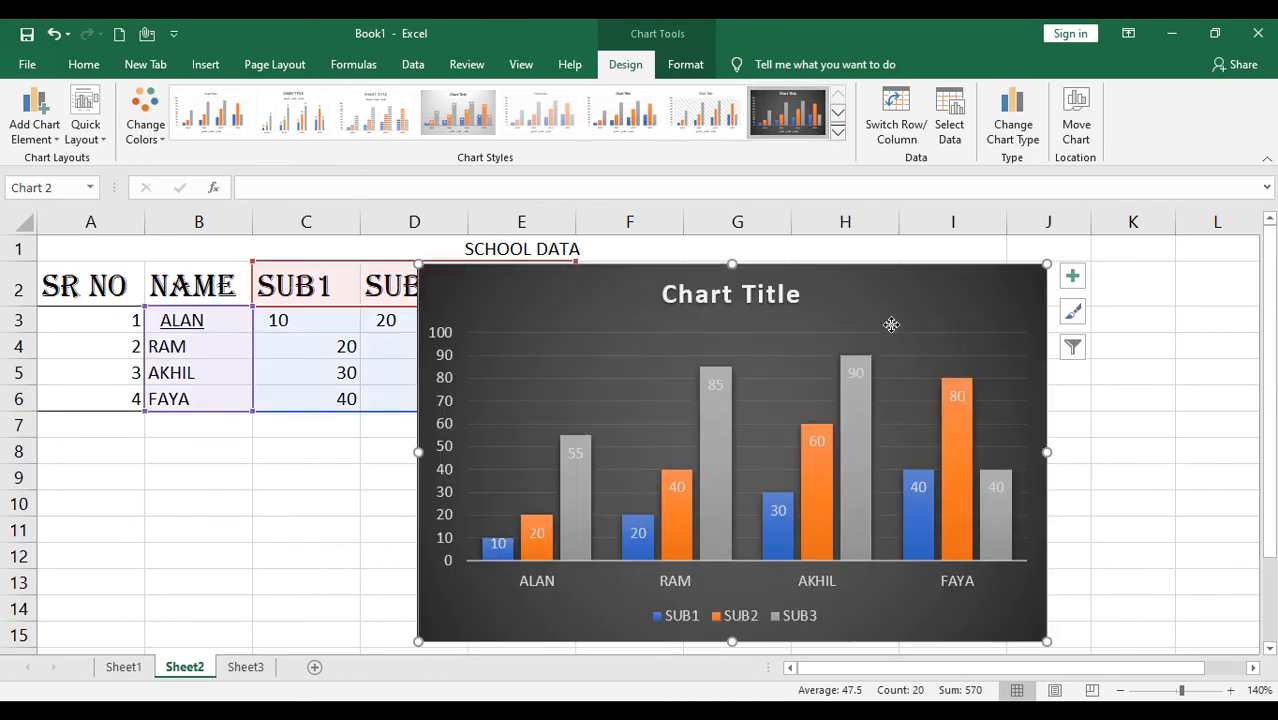
pyautogui.press('Delete')
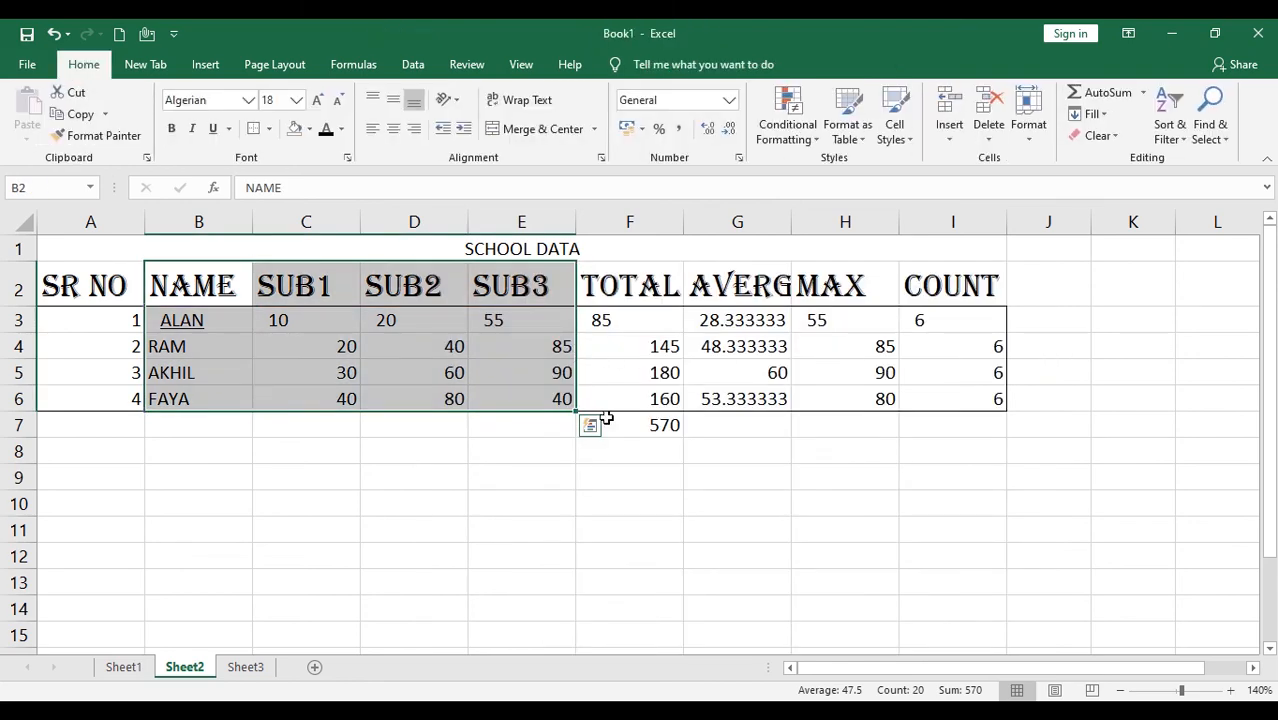
# Create a column chart of B2:E6 on its own chart sheet and try several styles, ending with the one showing the legend under an uppercase title
pyautogui.press('F11')
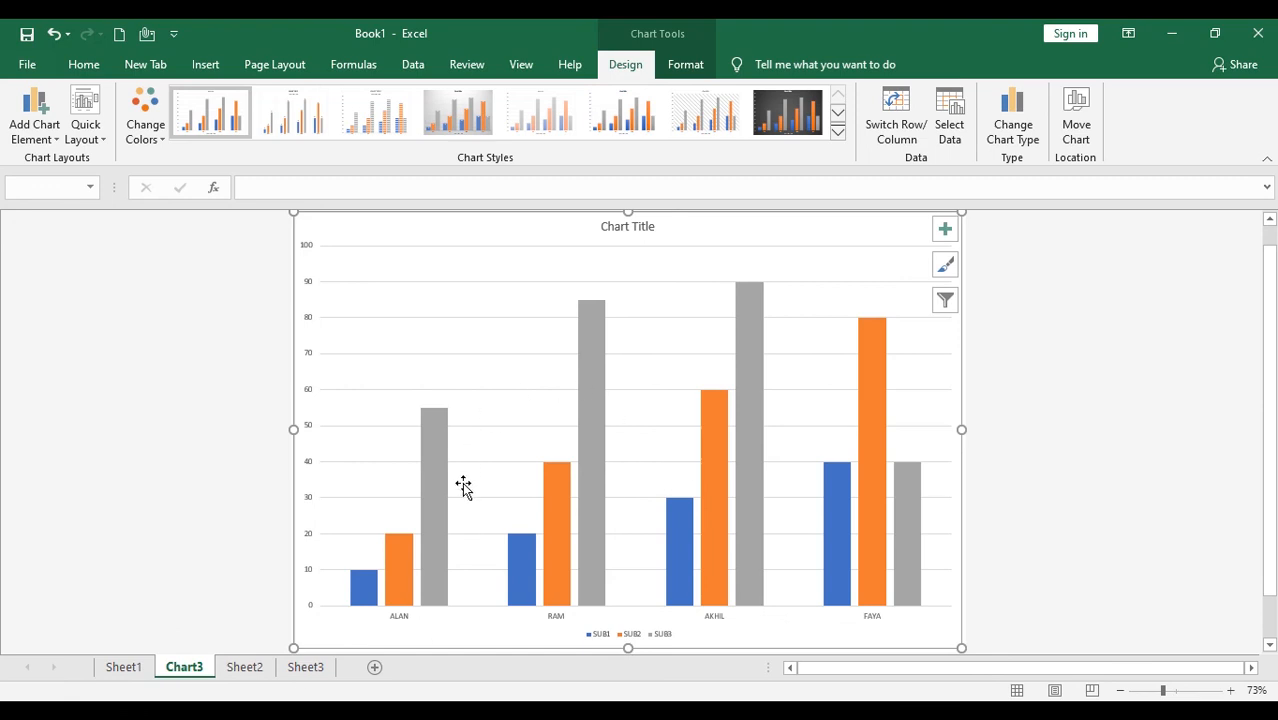
pyautogui.click(310, 118)
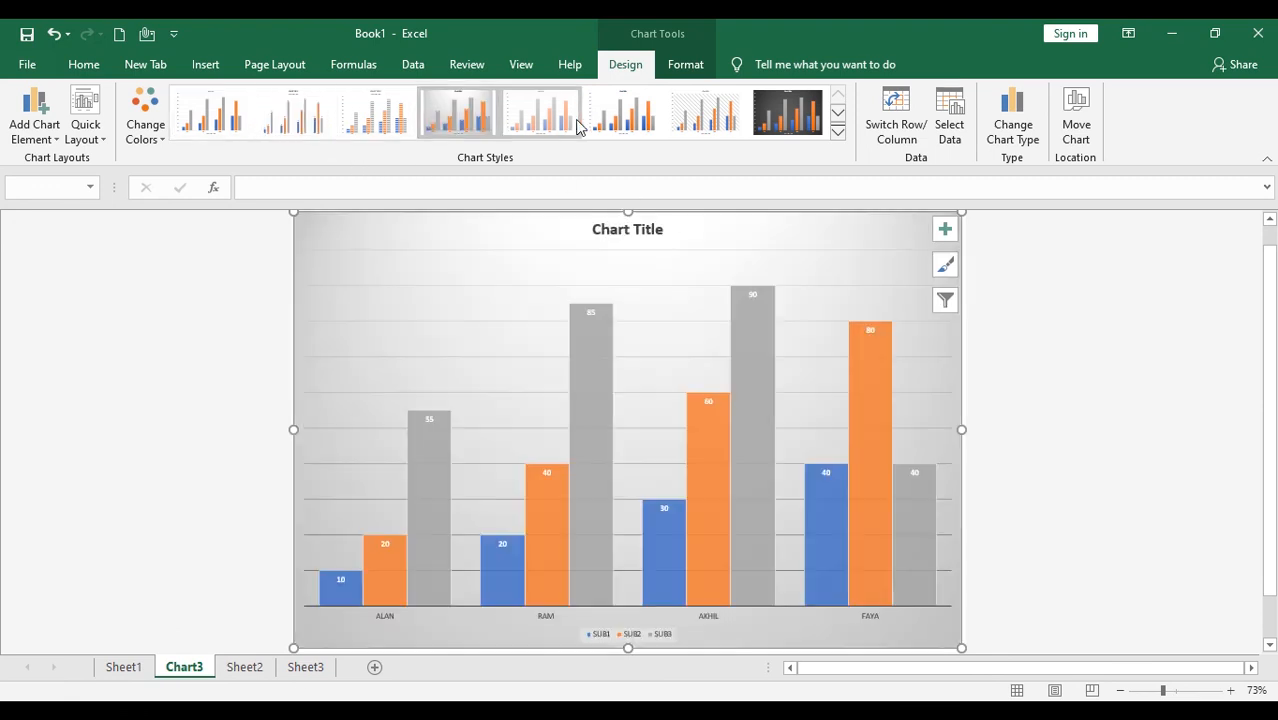
pyautogui.click(622, 115)
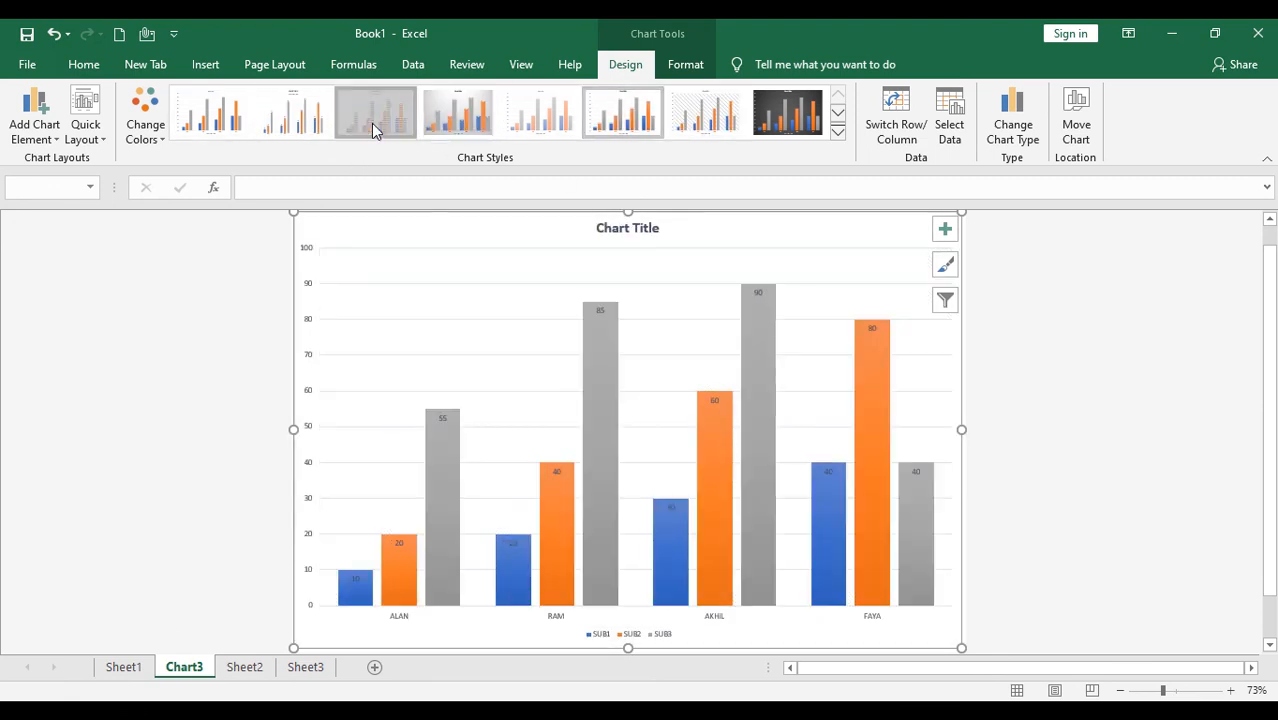
pyautogui.click(210, 115)
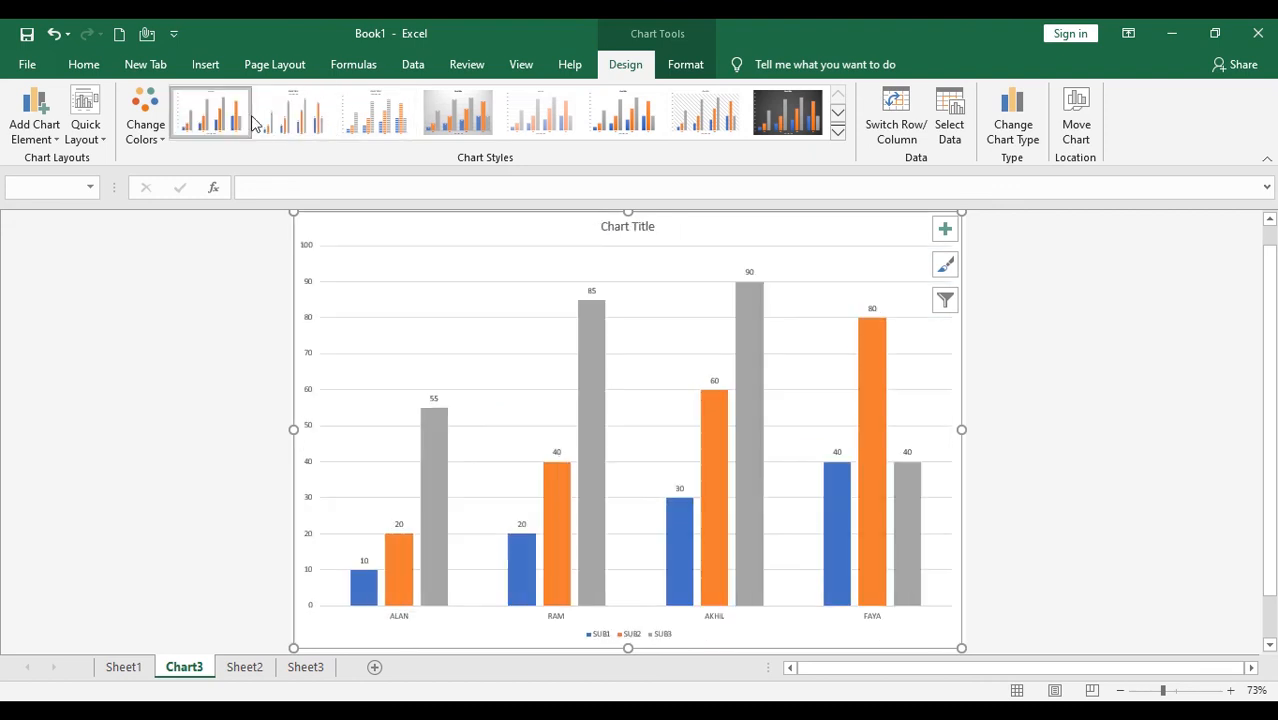
pyautogui.click(622, 115)
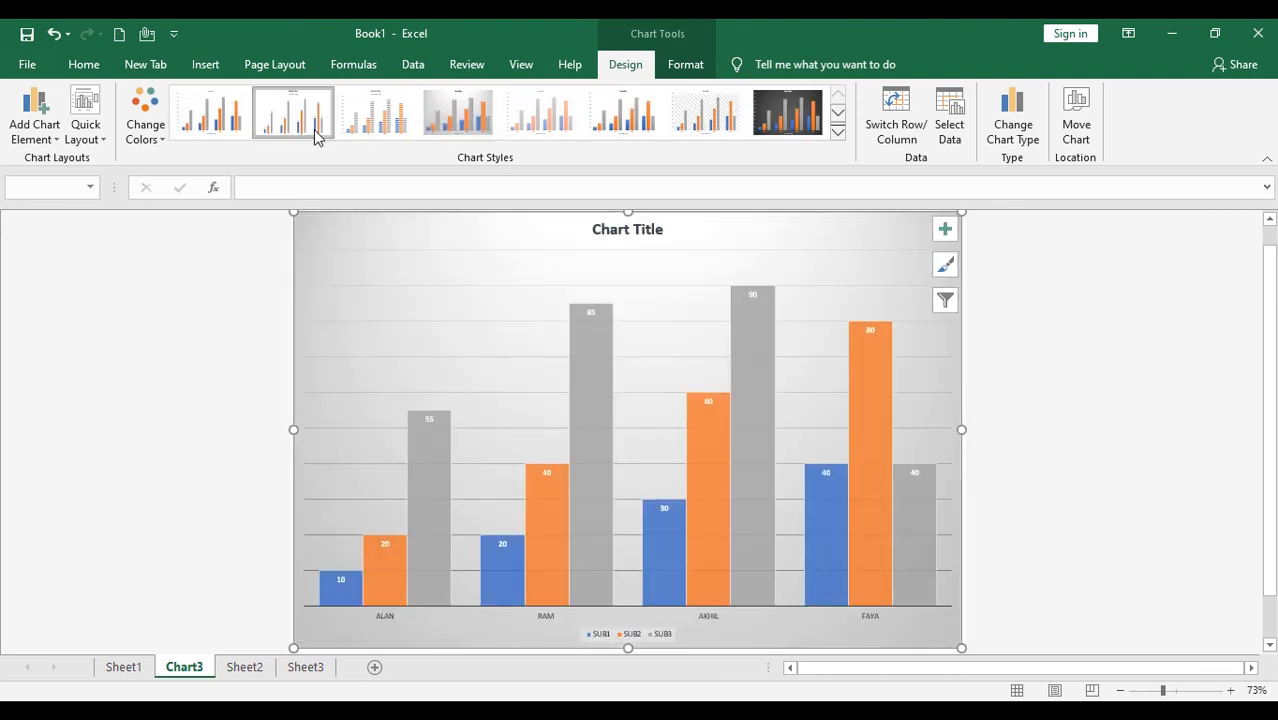
pyautogui.click(315, 128)
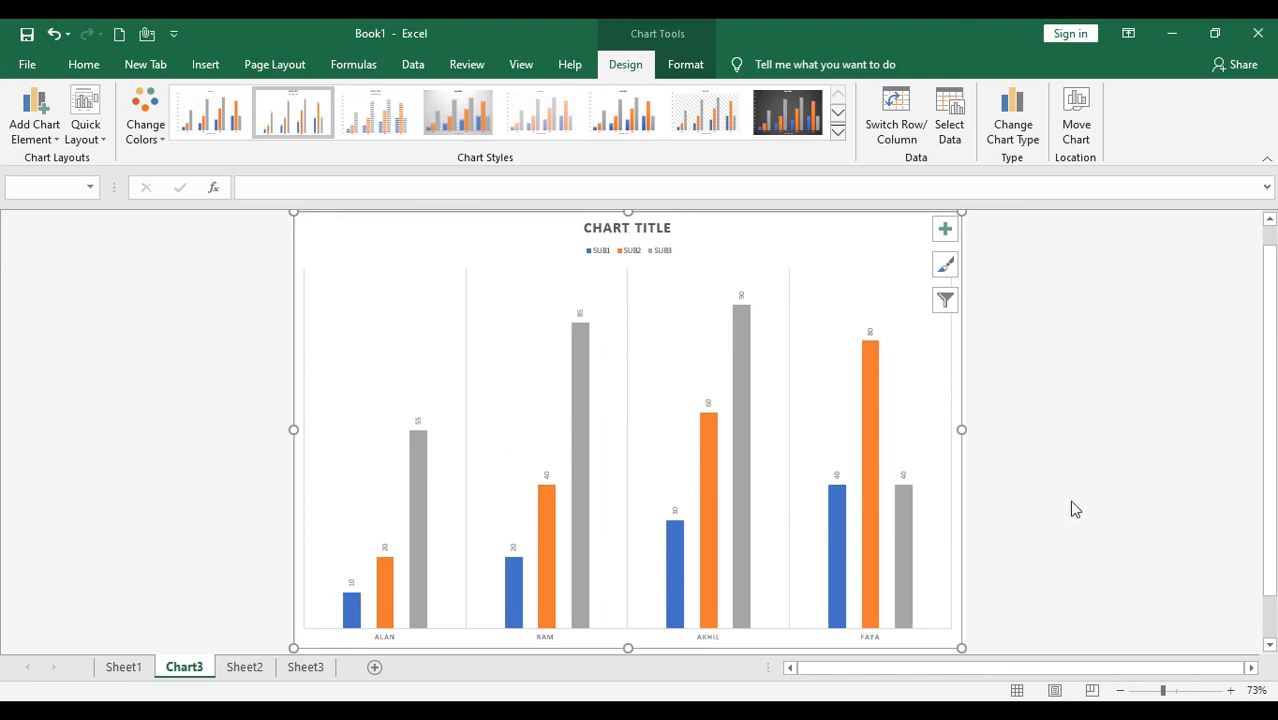
# Check the source table on Sheet2 and return to the Chart3 sheet
pyautogui.click(244, 667)
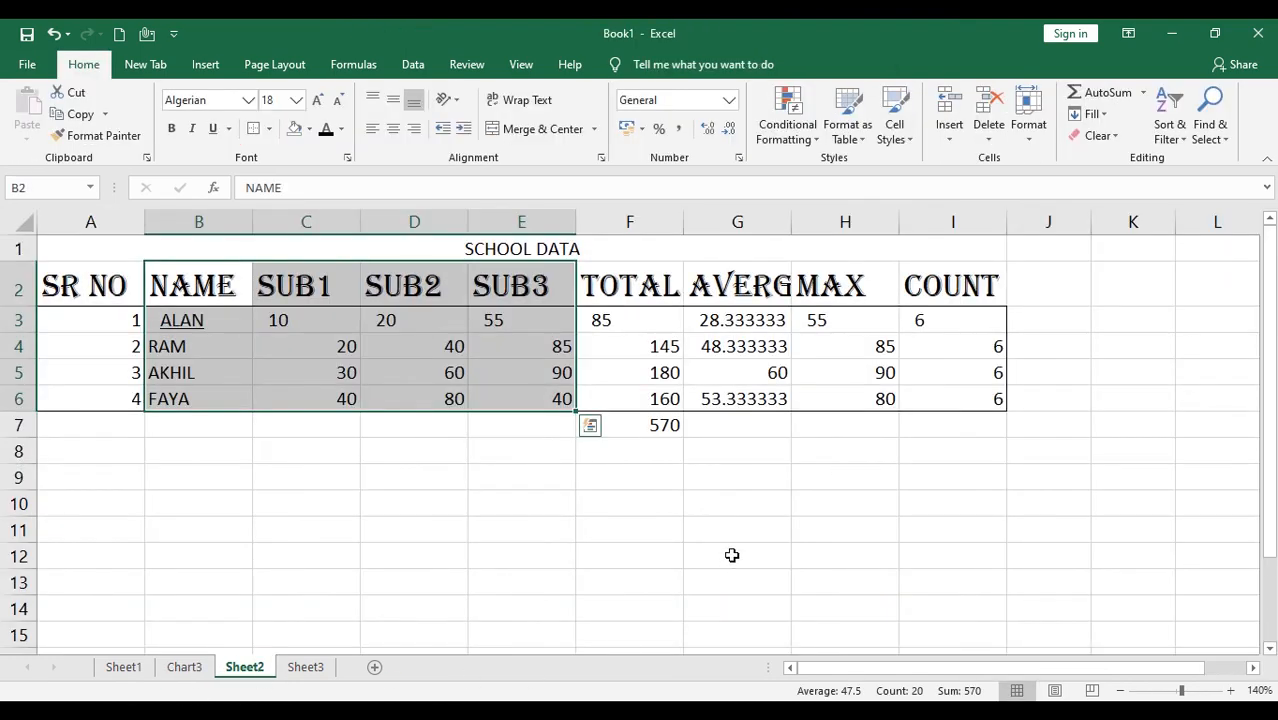
pyautogui.click(660, 556)
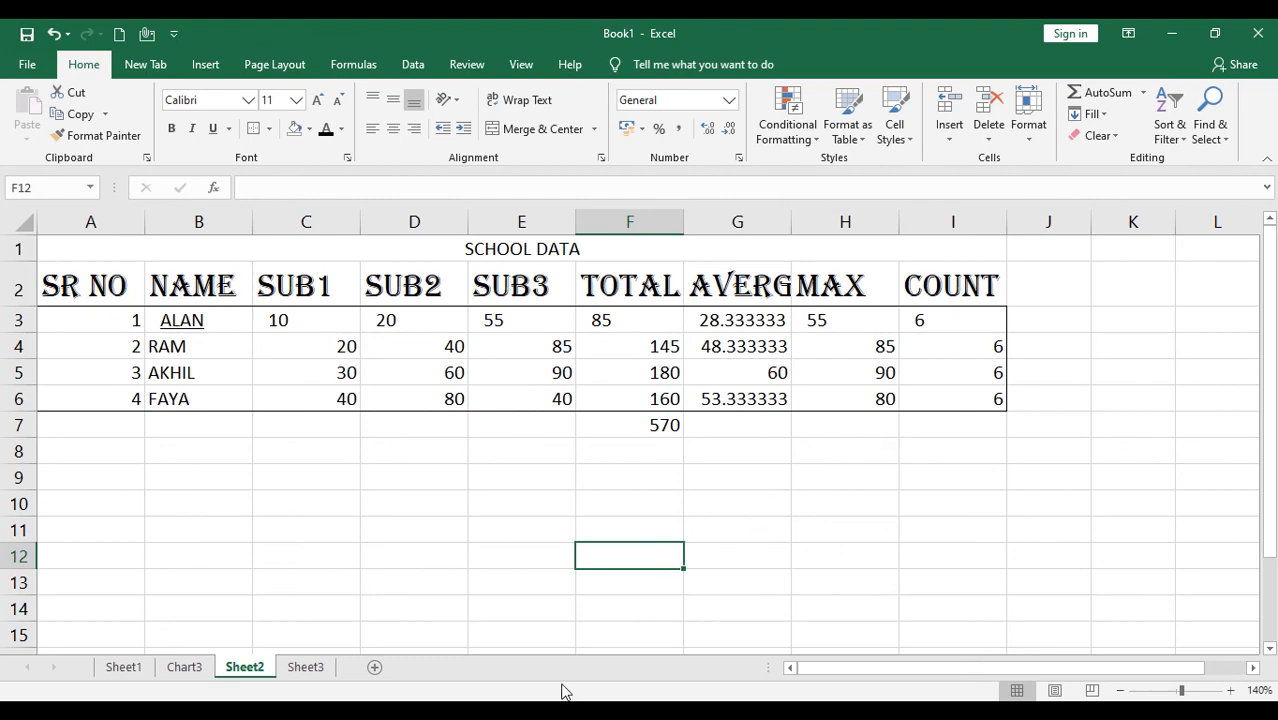
pyautogui.click(198, 669)
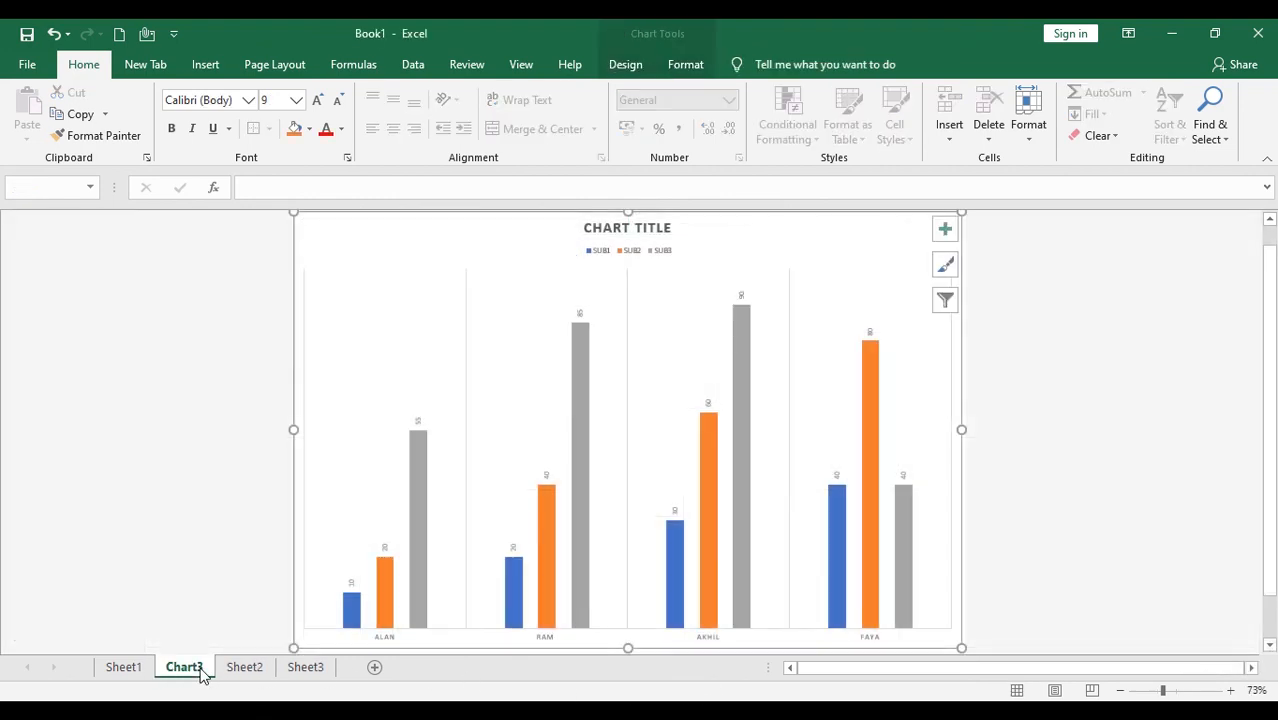
# Enlarge the legend under the chart title and open the formatting options for its SUB1 entry
pyautogui.click(600, 258)
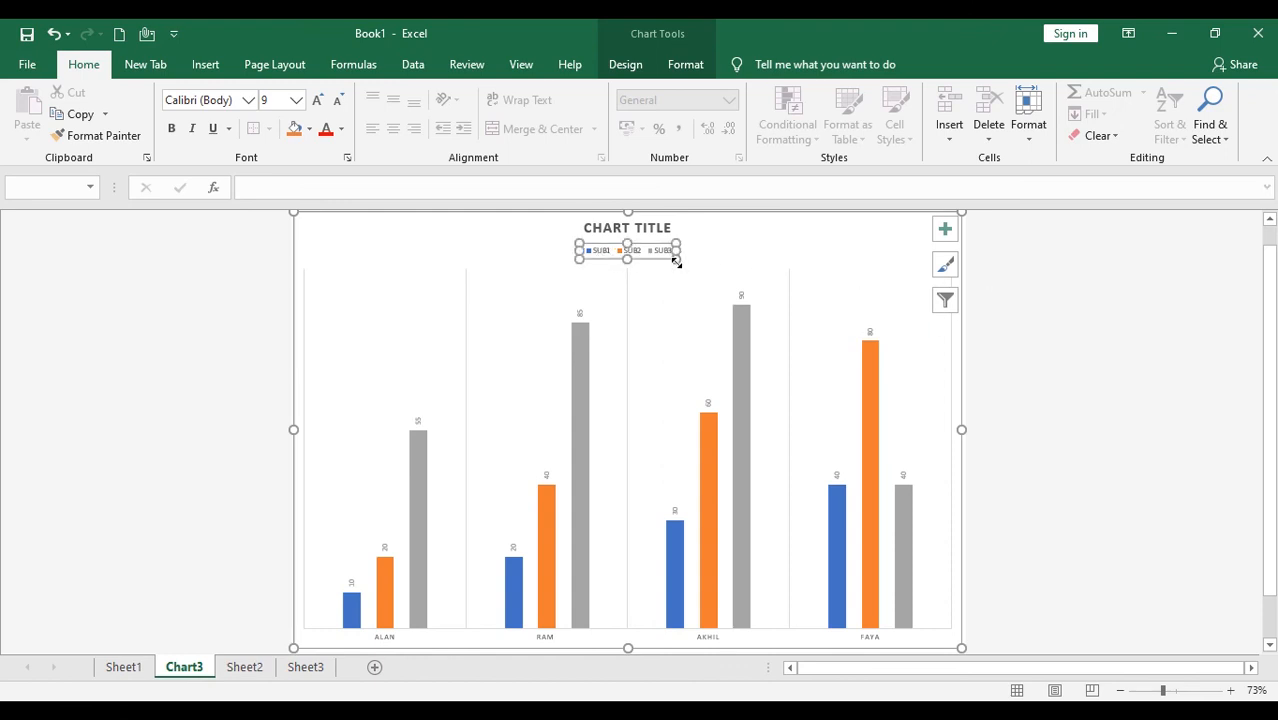
pyautogui.moveTo(676, 260); pyautogui.dragTo(621, 259)
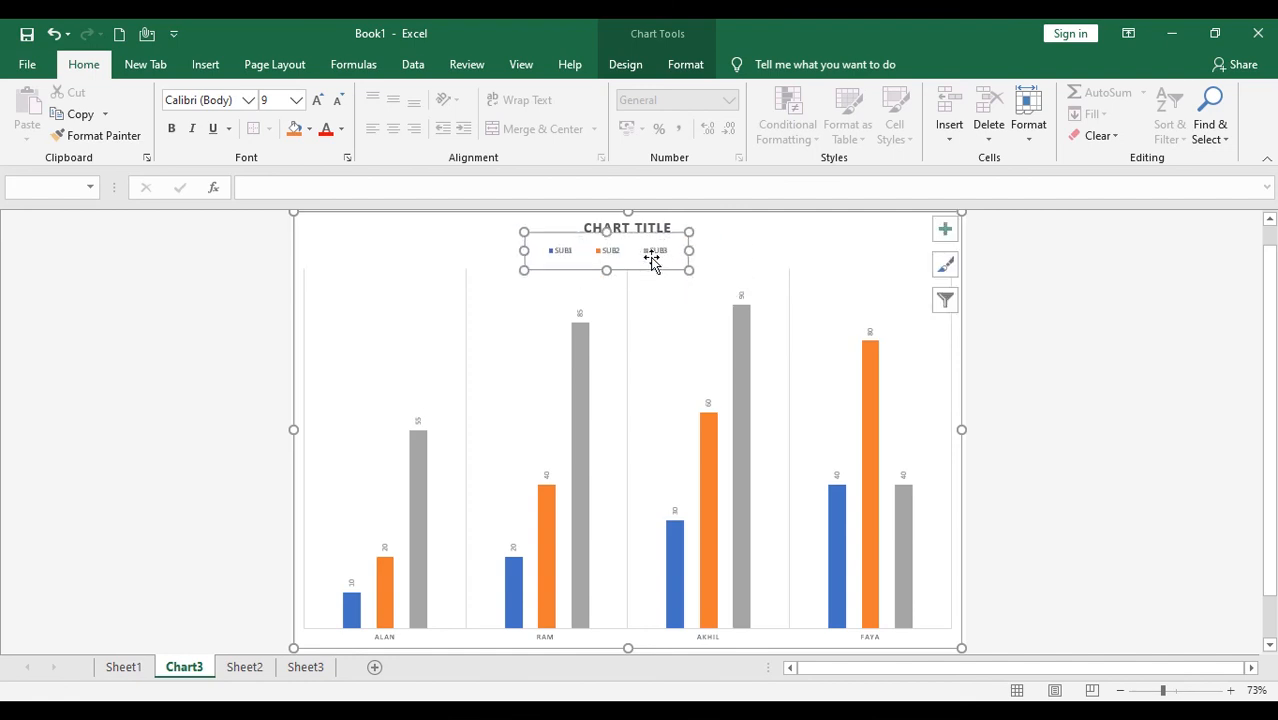
pyautogui.click(564, 252)
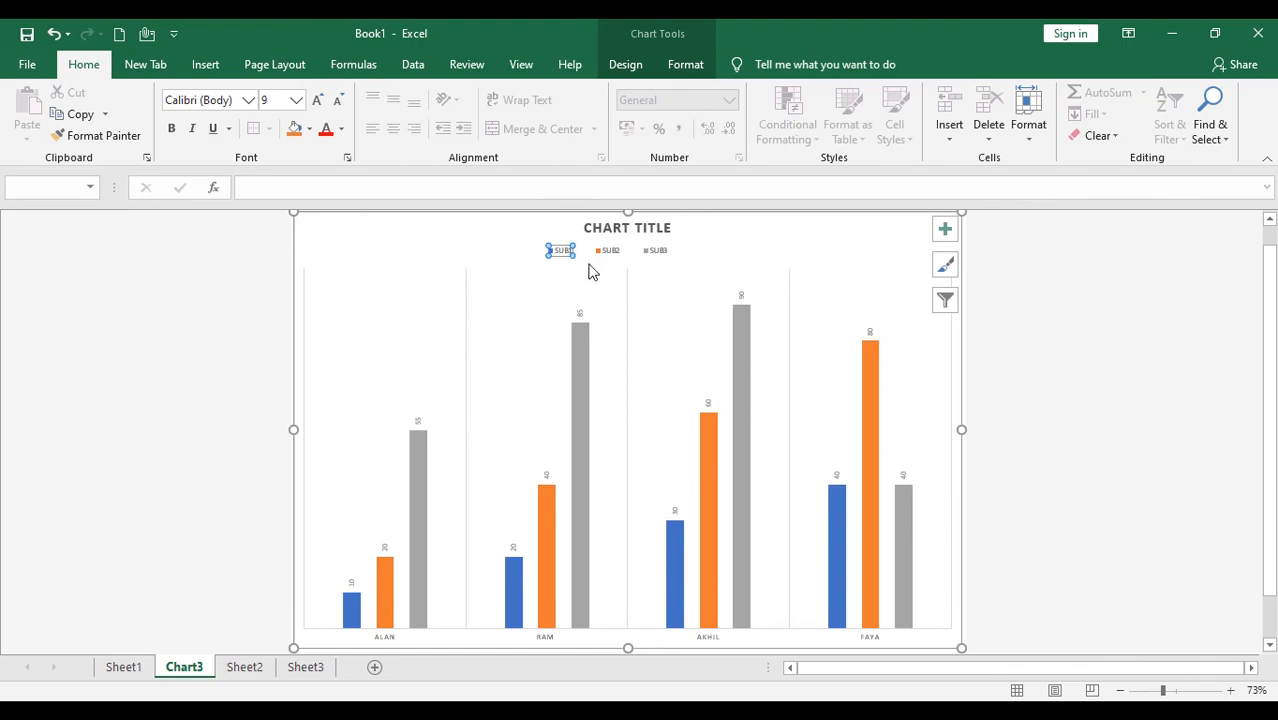
pyautogui.doubleClick(566, 257)
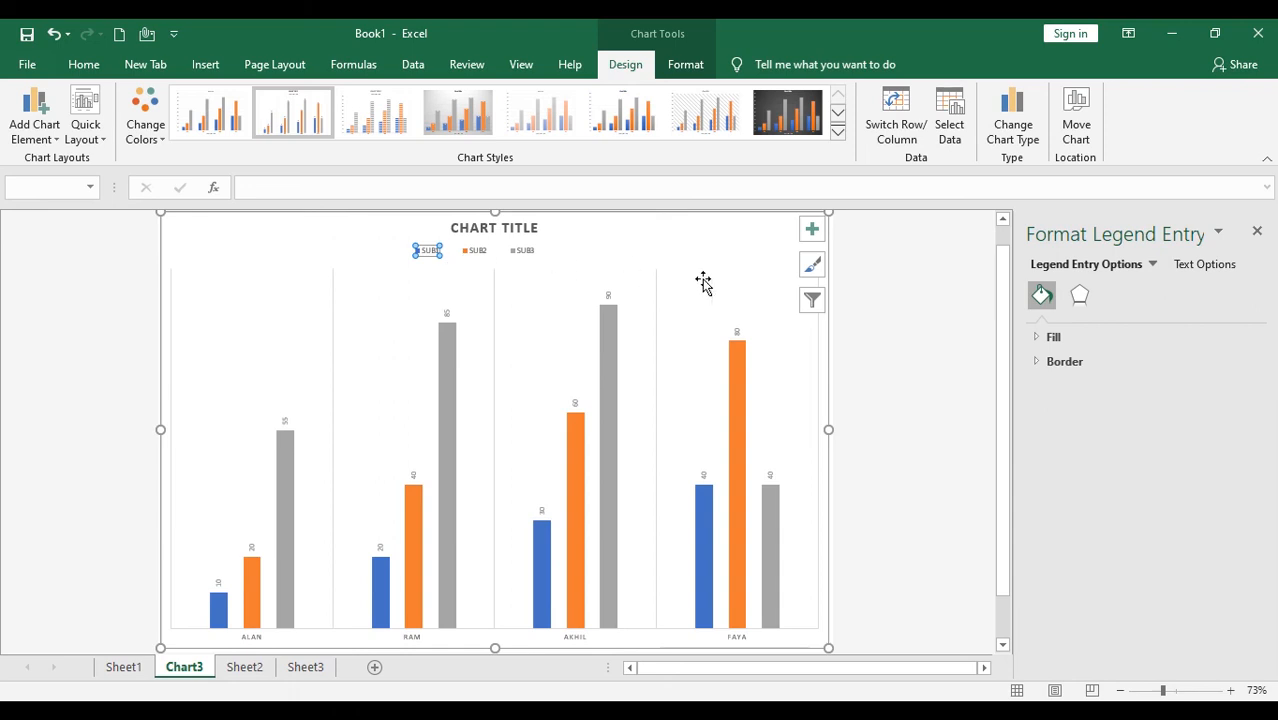
# Examine the formatting options of the SUB2 columns and the border settings of their data labels
pyautogui.moveTo(998, 424); pyautogui.dragTo(890, 464)
pyautogui.click(575, 432)
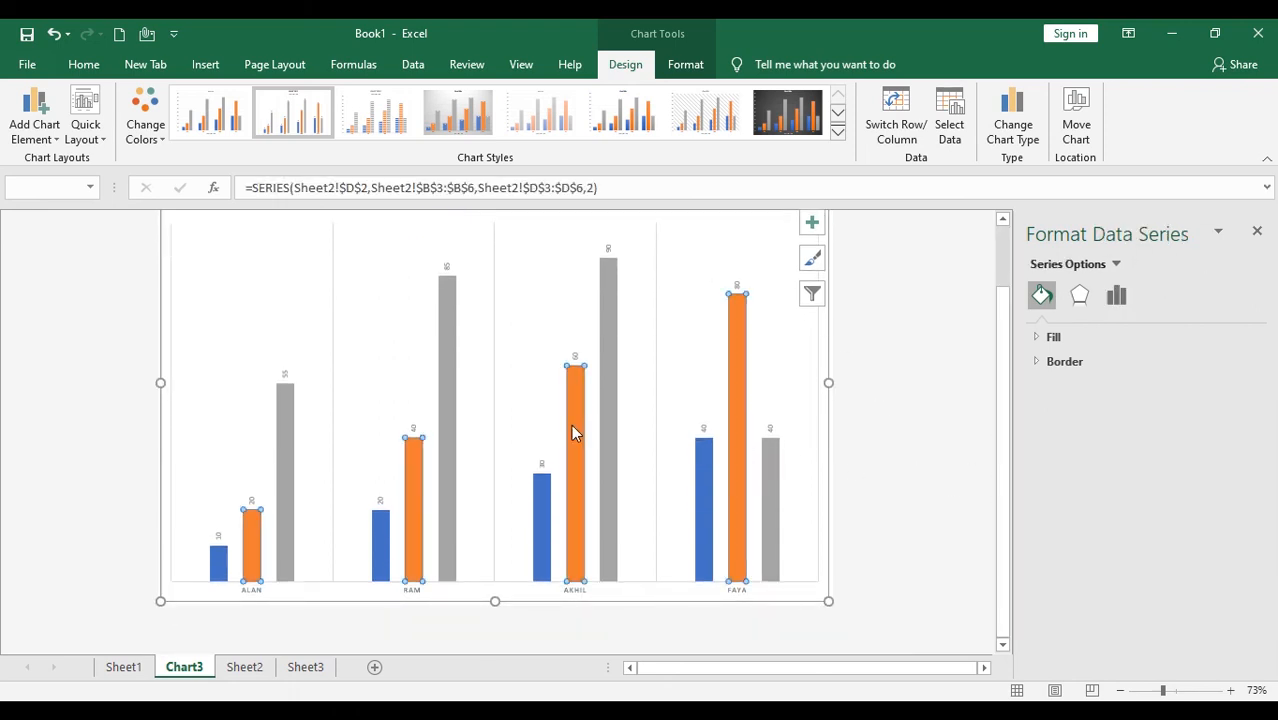
pyautogui.click(584, 372)
pyautogui.click(576, 357)
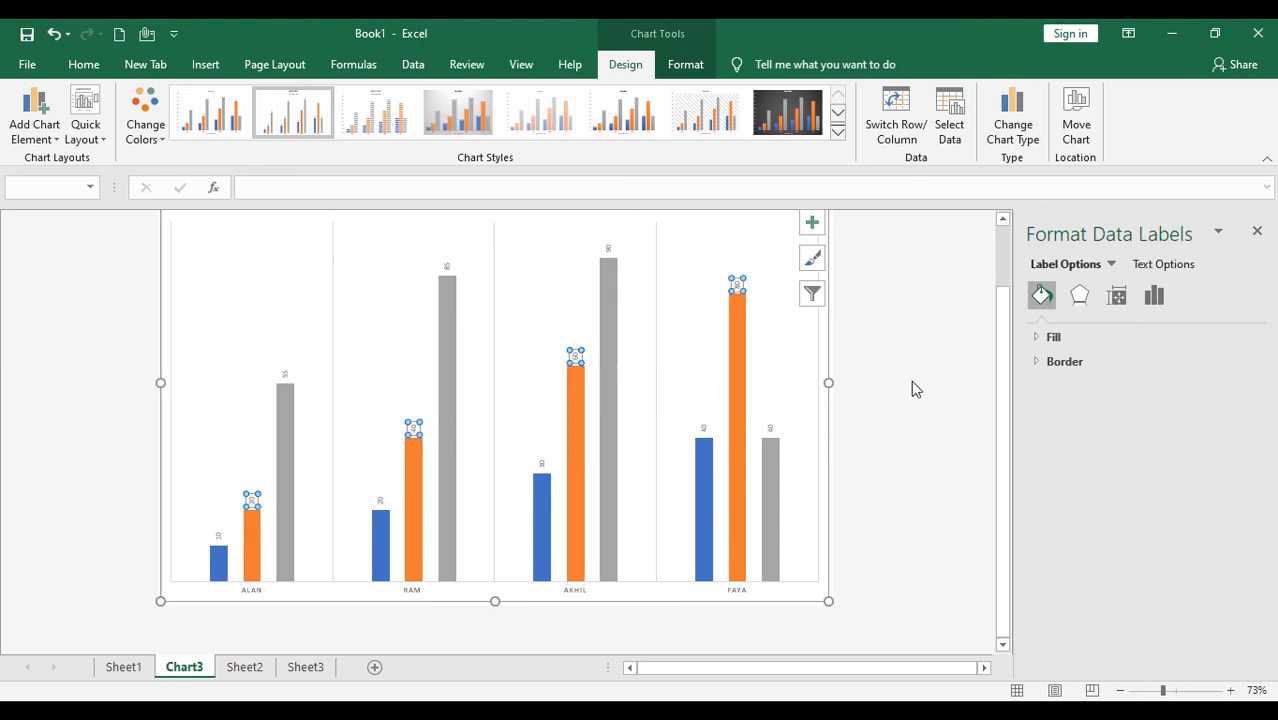
pyautogui.click(1035, 364)
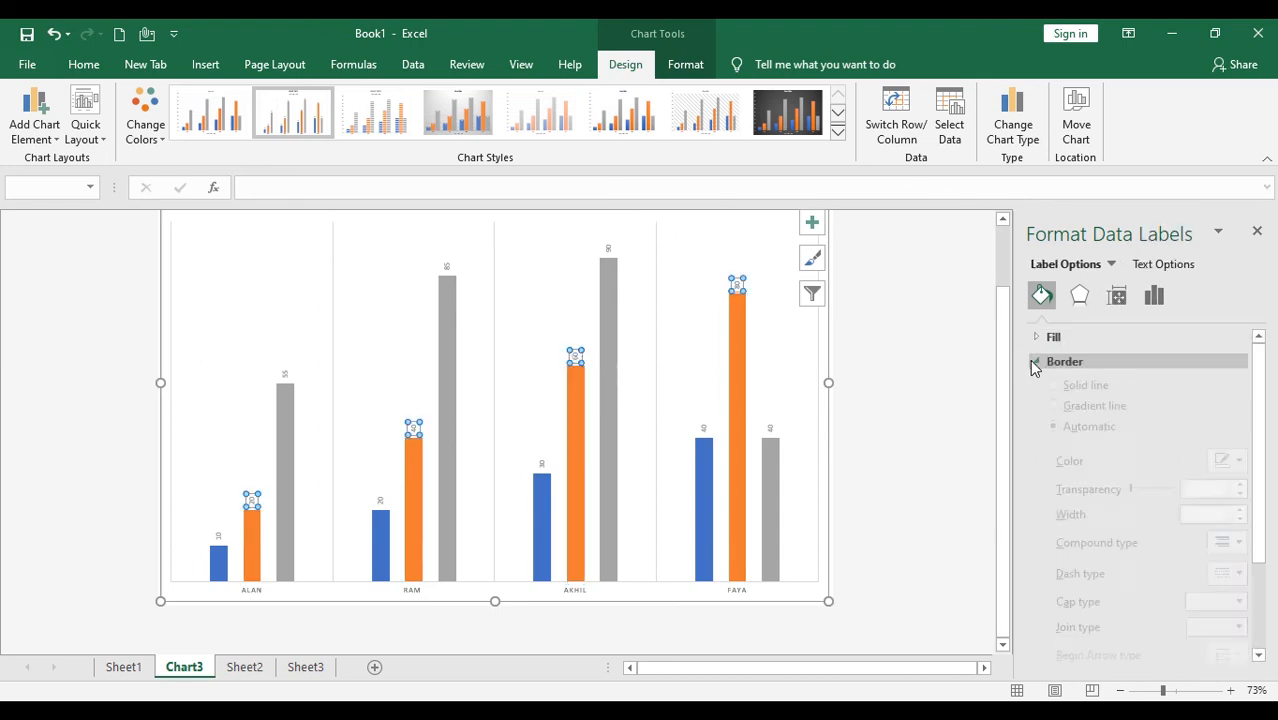
pyautogui.click(884, 493)
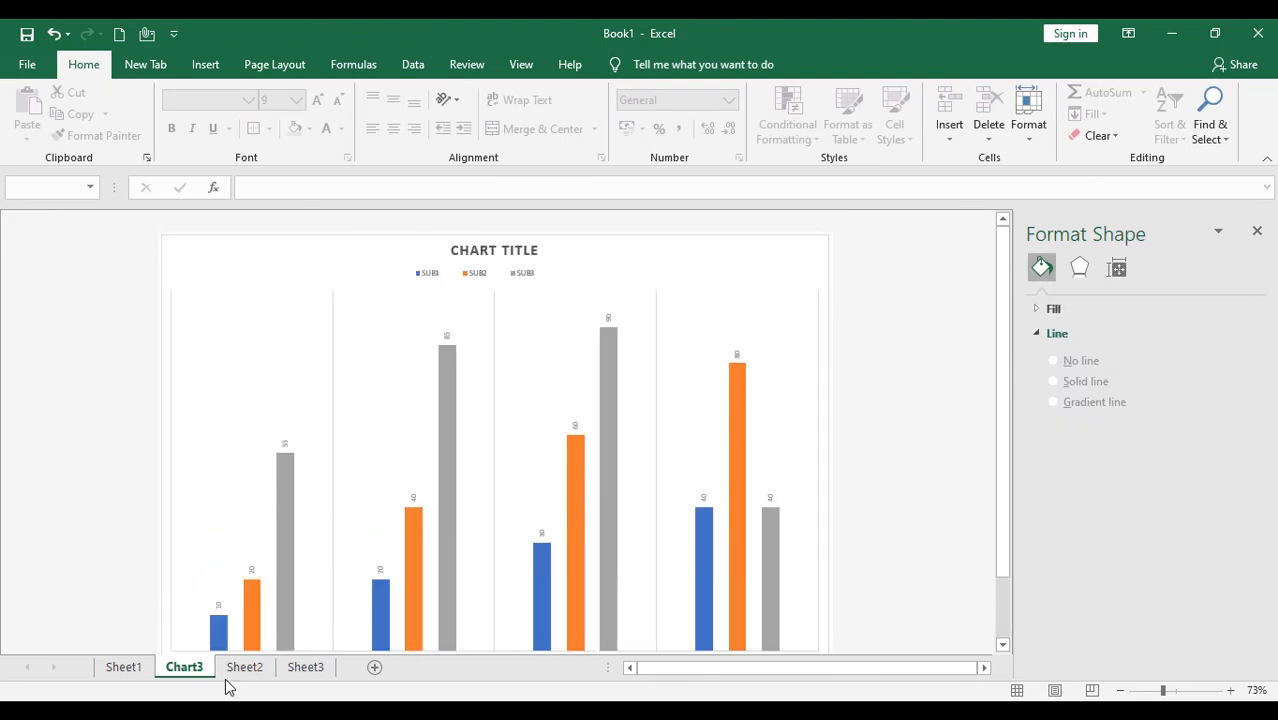
# Insert a stacked column chart on Sheet2 from the range B2:F6 using Quick Analysis
pyautogui.click(240, 674)
pyautogui.click(835, 468)
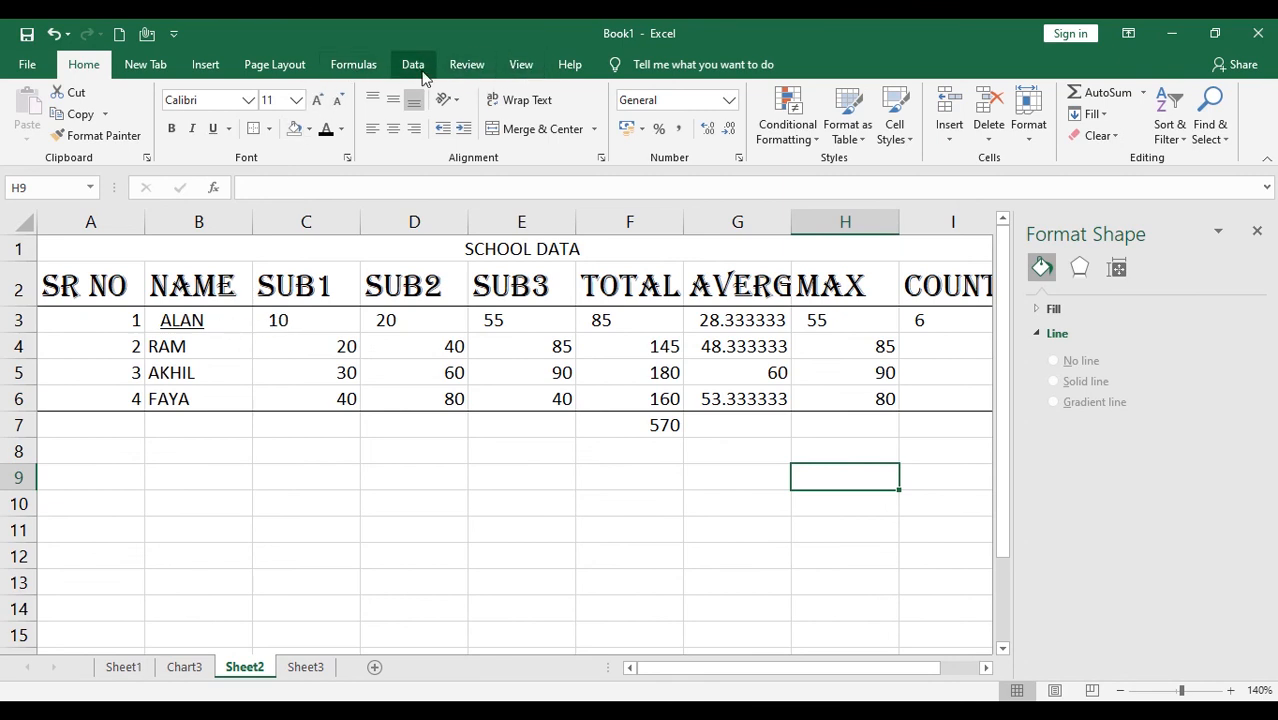
pyautogui.click(172, 293)
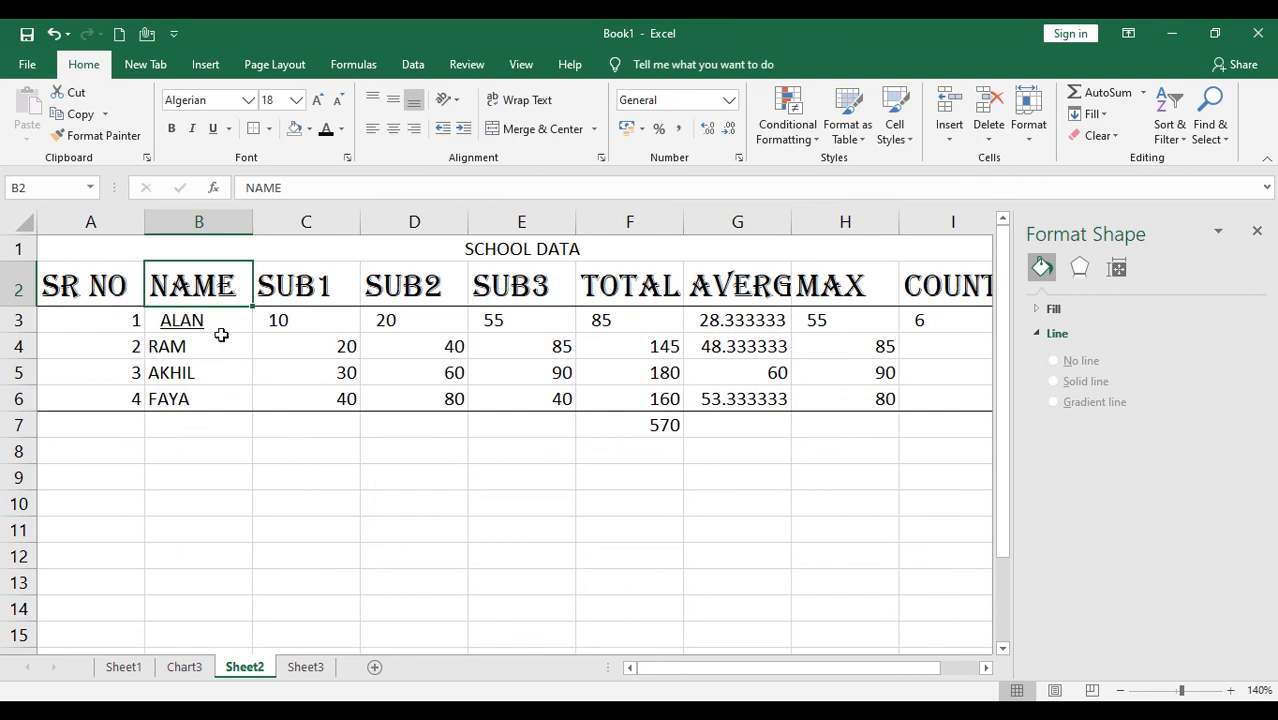
pyautogui.moveTo(200, 285); pyautogui.dragTo(606, 396)
pyautogui.click(698, 426)
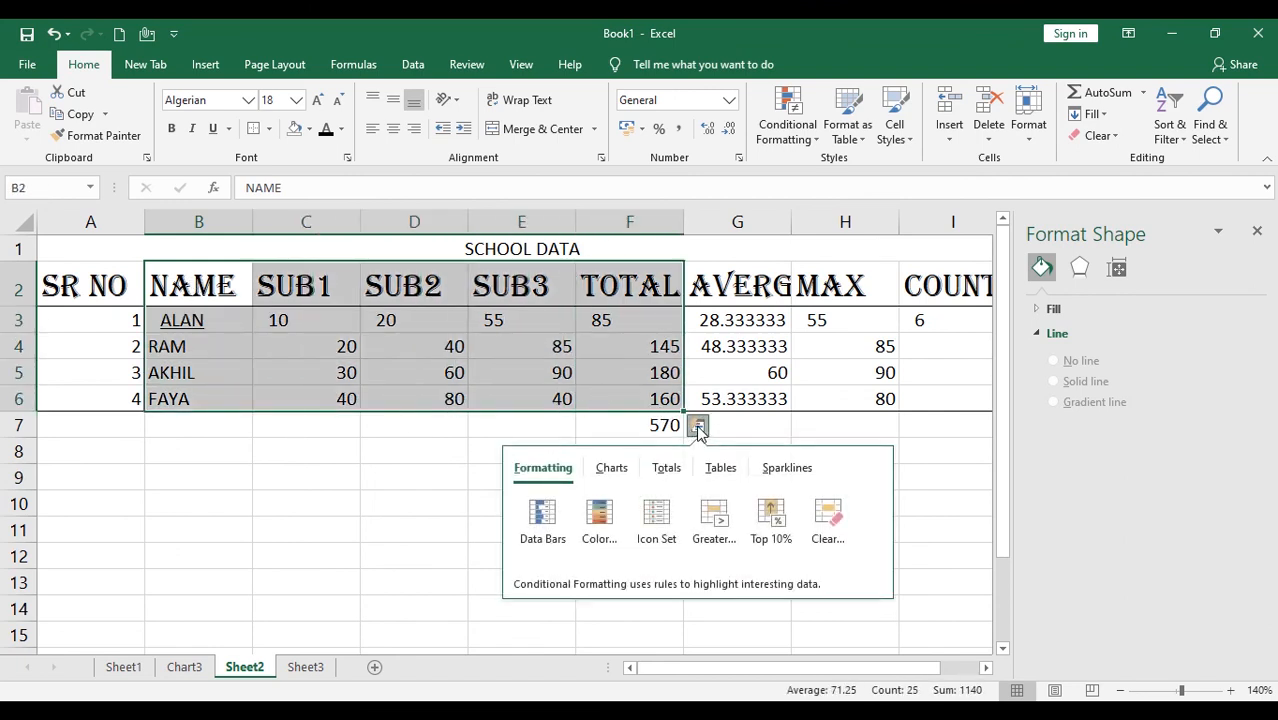
pyautogui.click(614, 471)
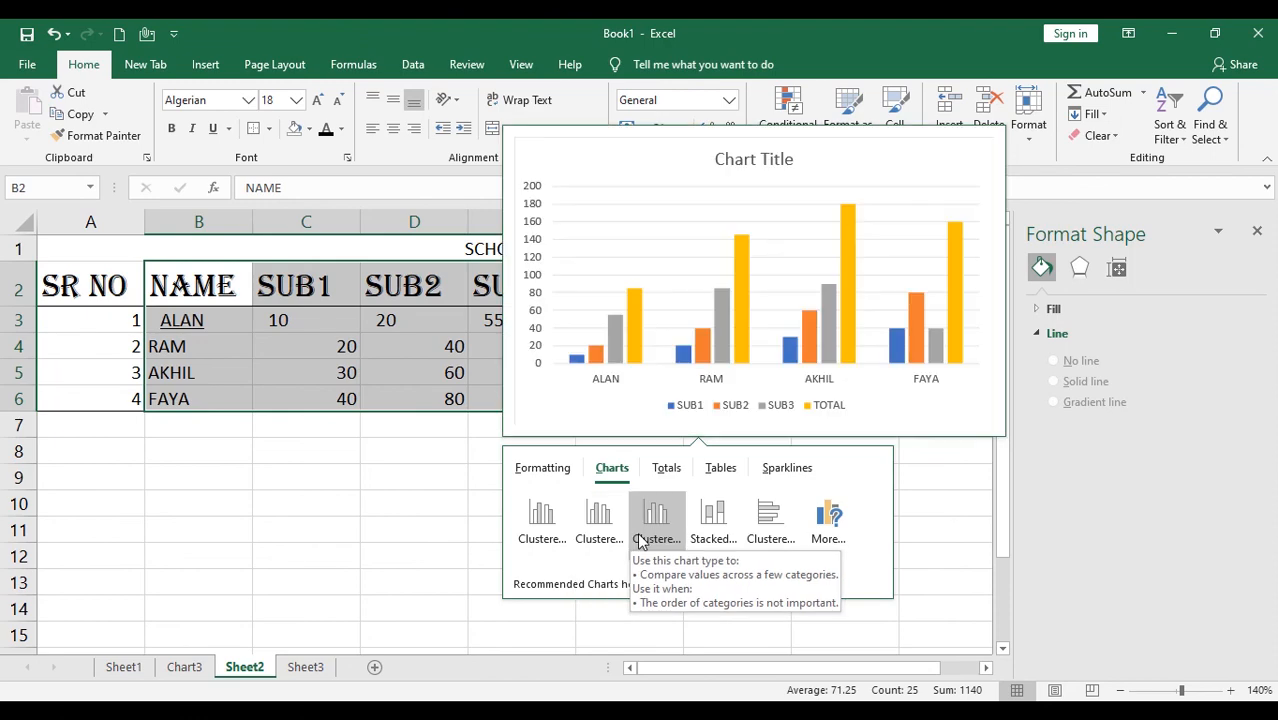
pyautogui.click(705, 541)
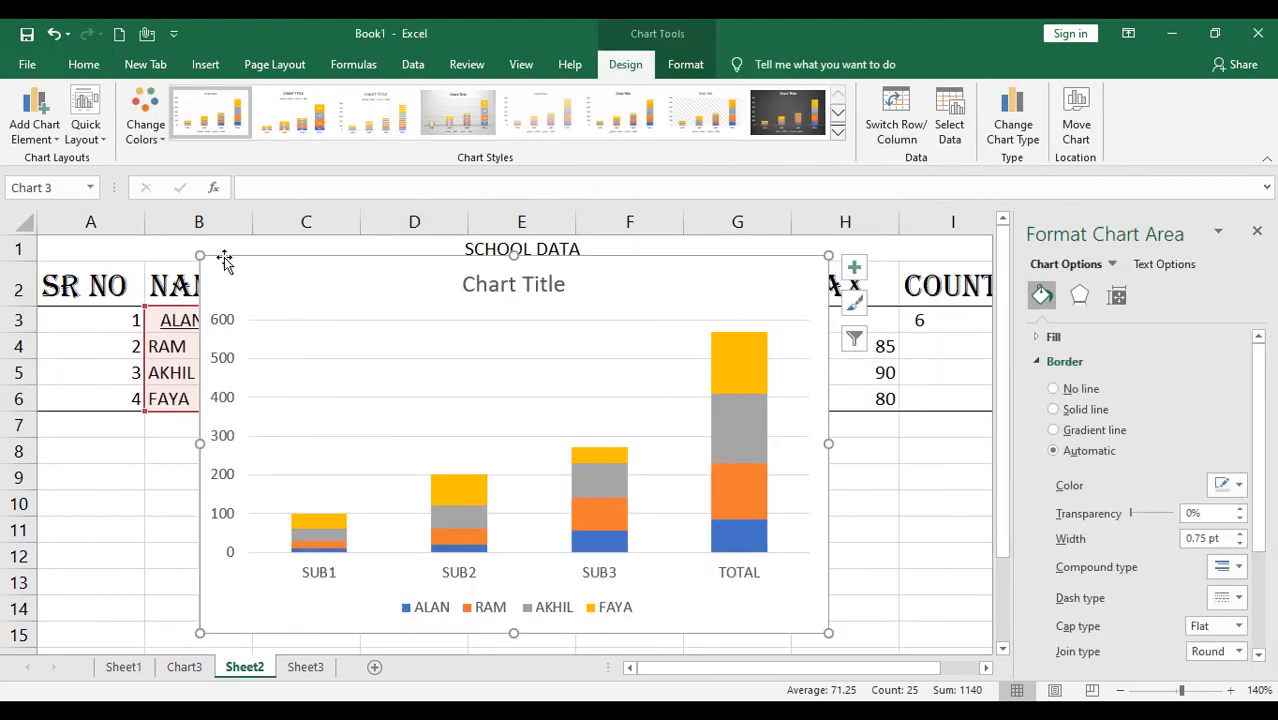
# Shrink the stacked chart and rearrange it, lowering the plot area and shifting the title and the whole chart left
pyautogui.moveTo(200, 256); pyautogui.dragTo(484, 346)
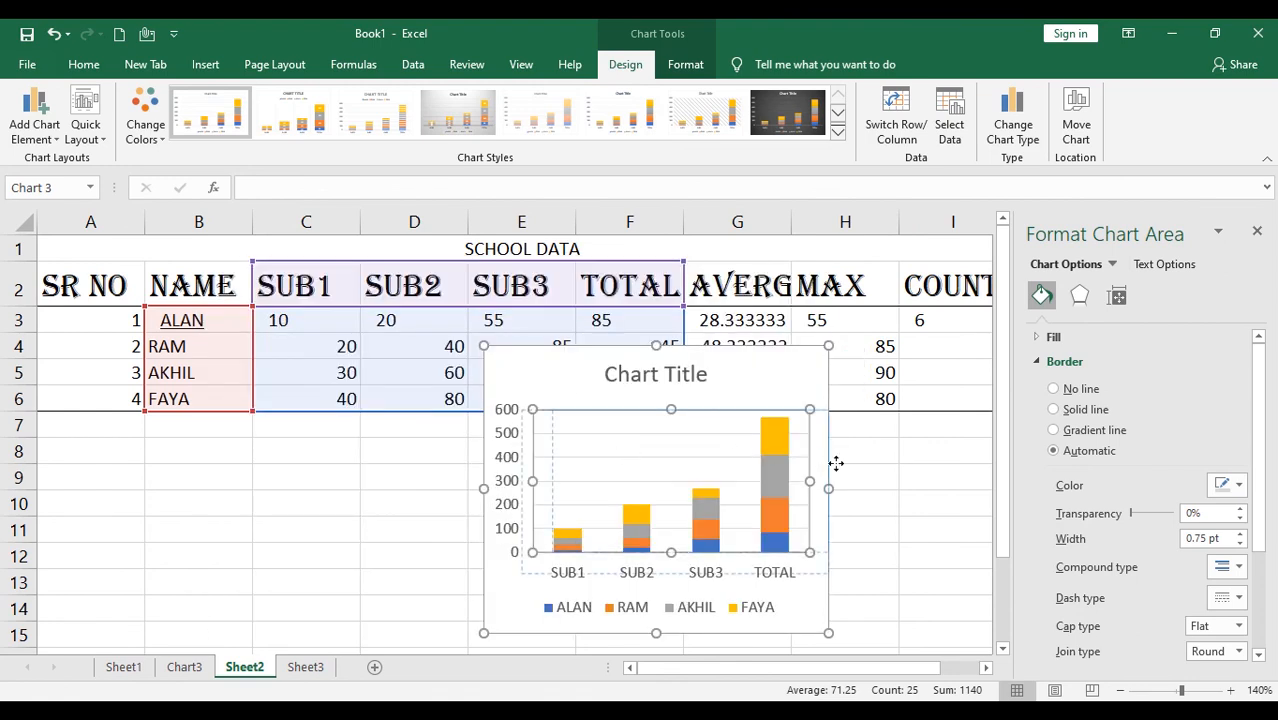
pyautogui.moveTo(739, 417); pyautogui.dragTo(756, 443)
pyautogui.click(668, 388)
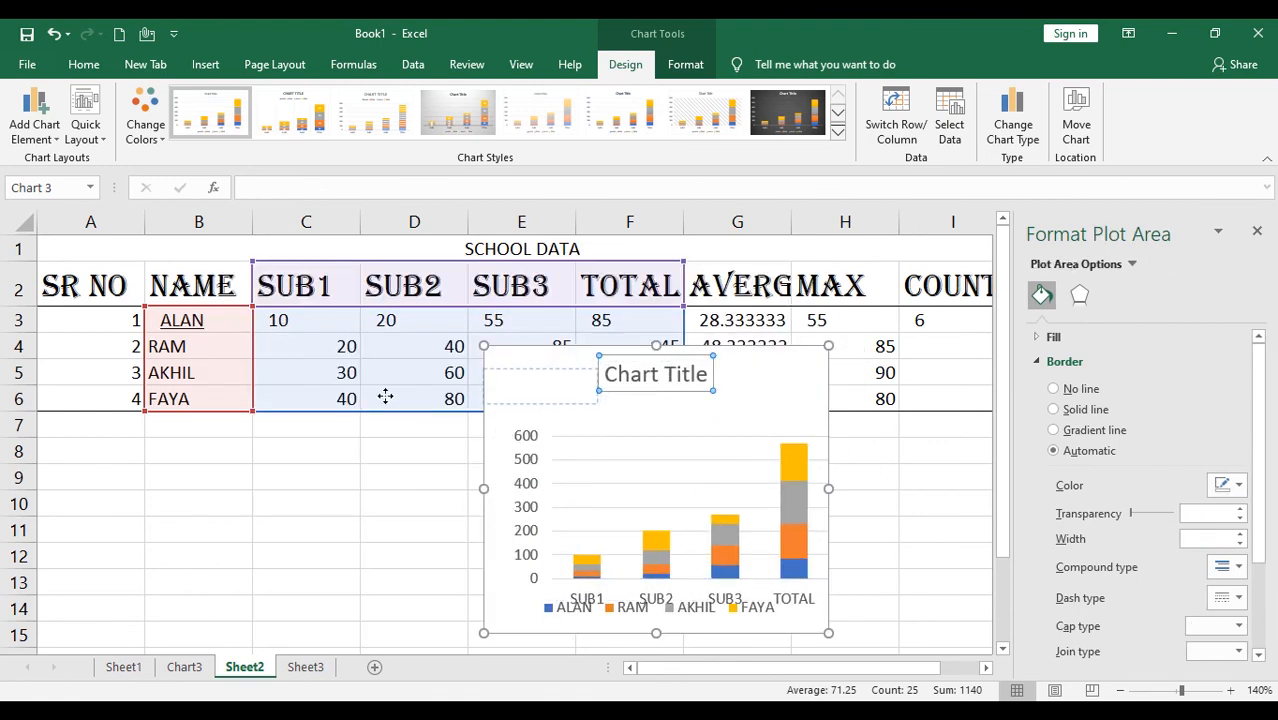
pyautogui.moveTo(679, 428); pyautogui.dragTo(633, 432)
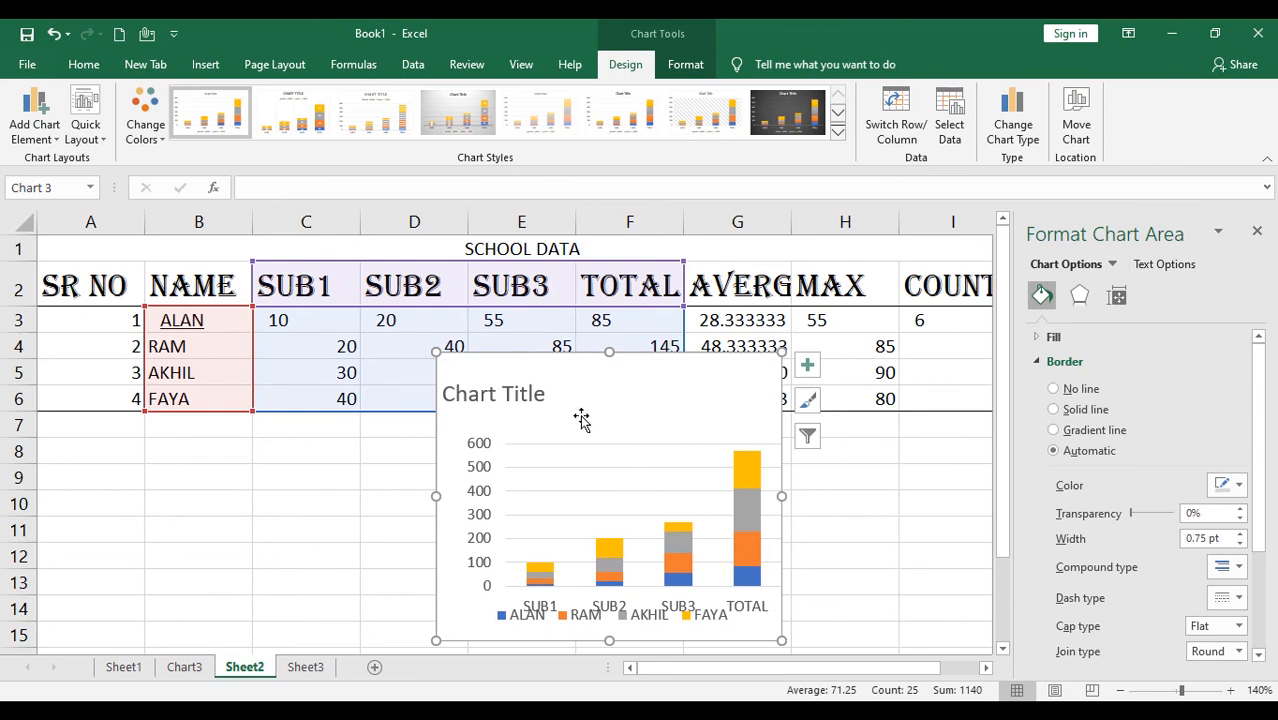
# Move the chart title back to the middle above the plot and change its text to "student data"
pyautogui.click(492, 396)
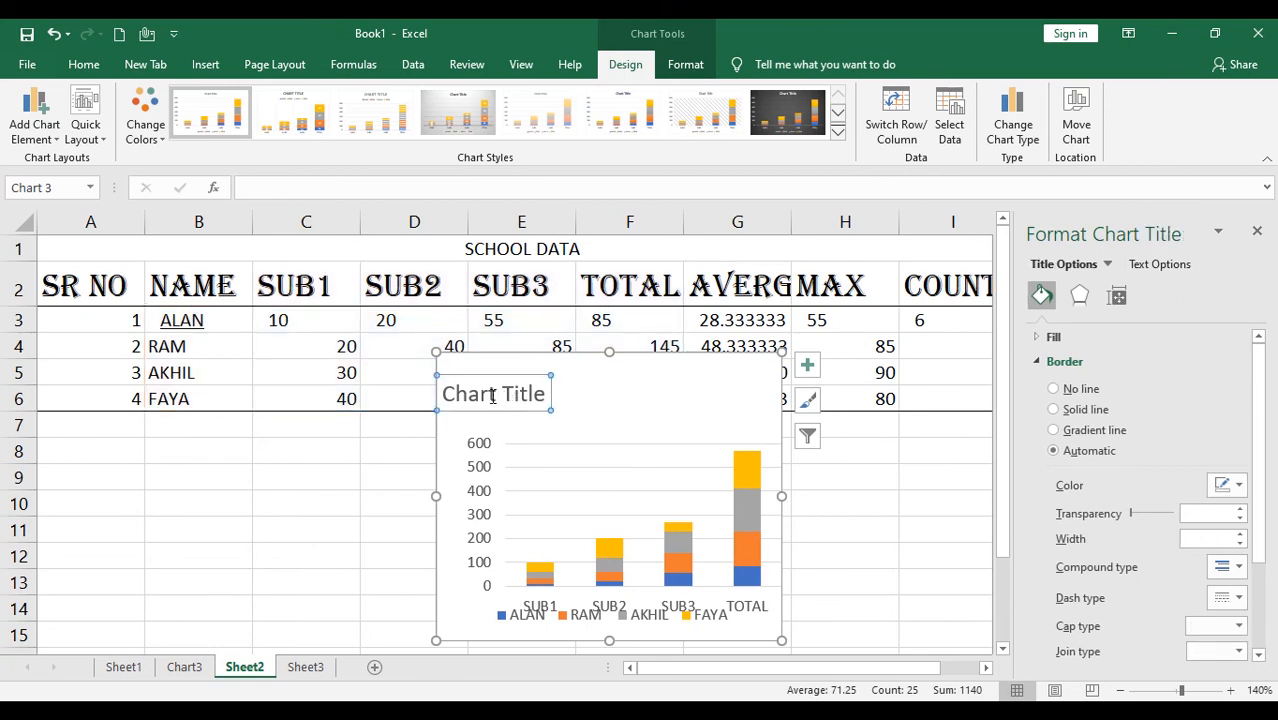
pyautogui.moveTo(521, 373); pyautogui.dragTo(627, 378)
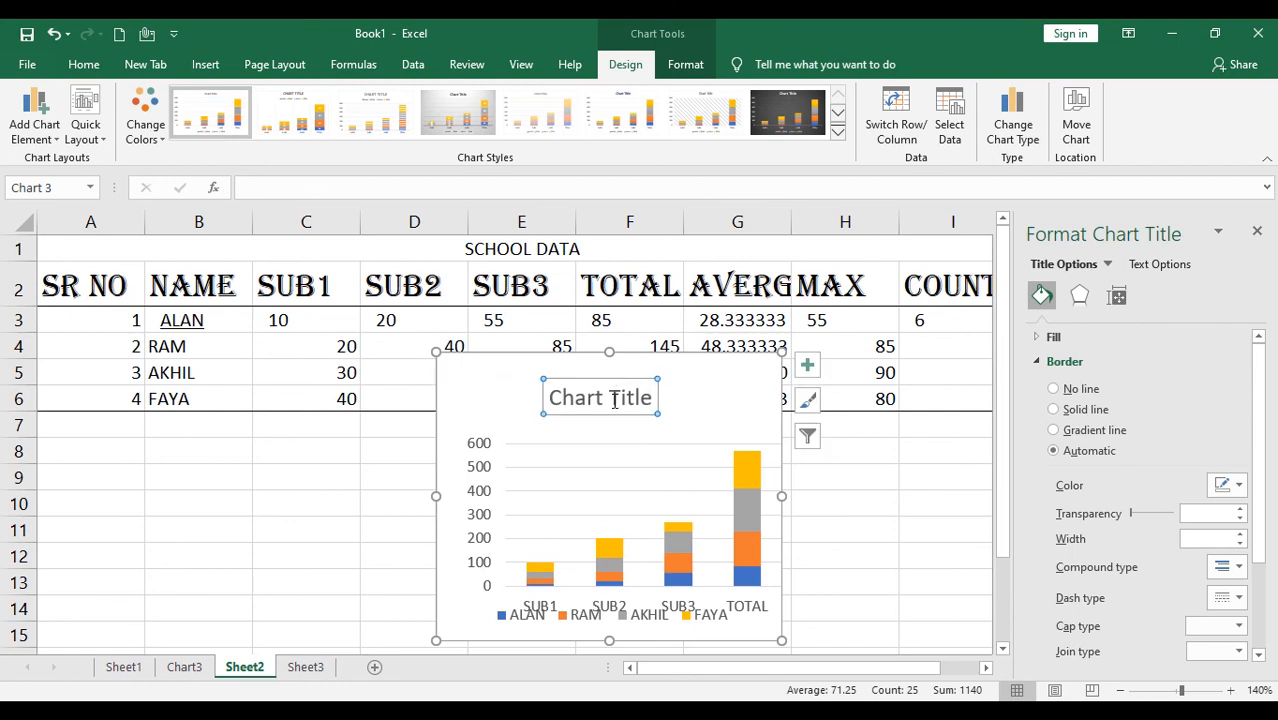
pyautogui.doubleClick(614, 398)
pyautogui.press('BackSpace')
pyautogui.press('BackSpace')
pyautogui.press('BackSpace')
pyautogui.press('BackSpace')
pyautogui.press('BackSpace')
pyautogui.press('BackSpace')
pyautogui.press('BackSpace')
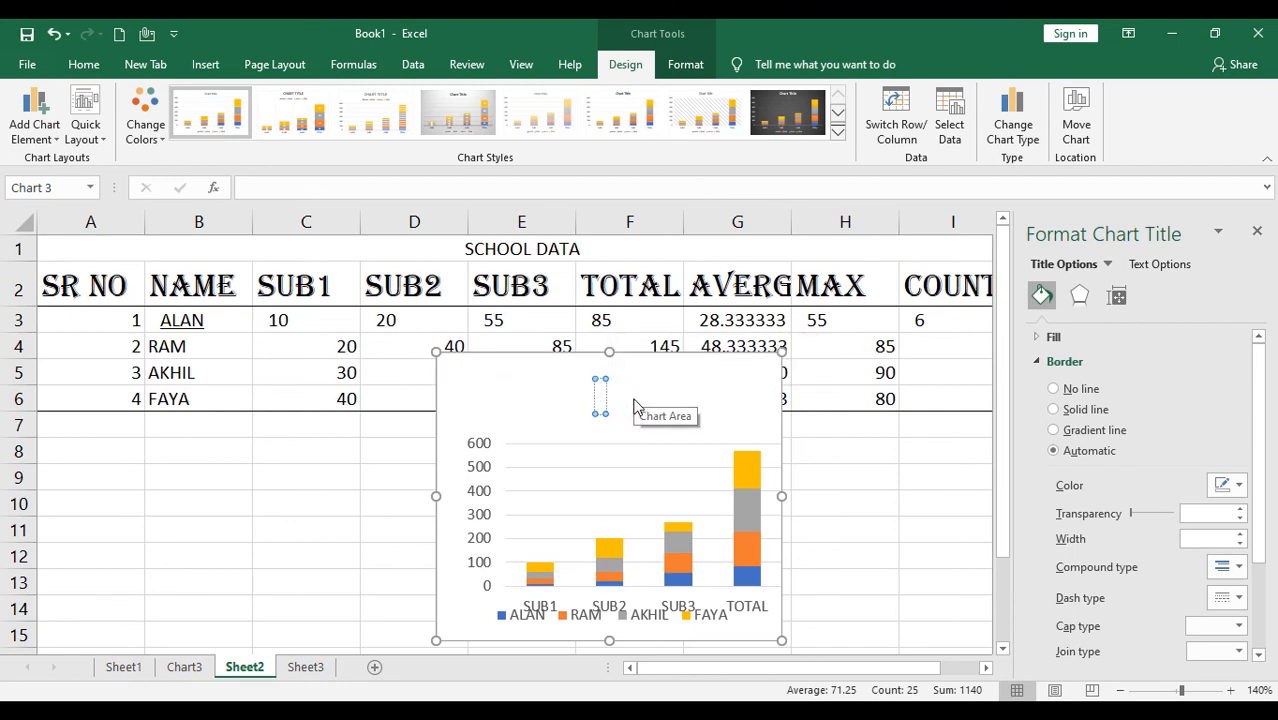
pyautogui.write('STUDE')
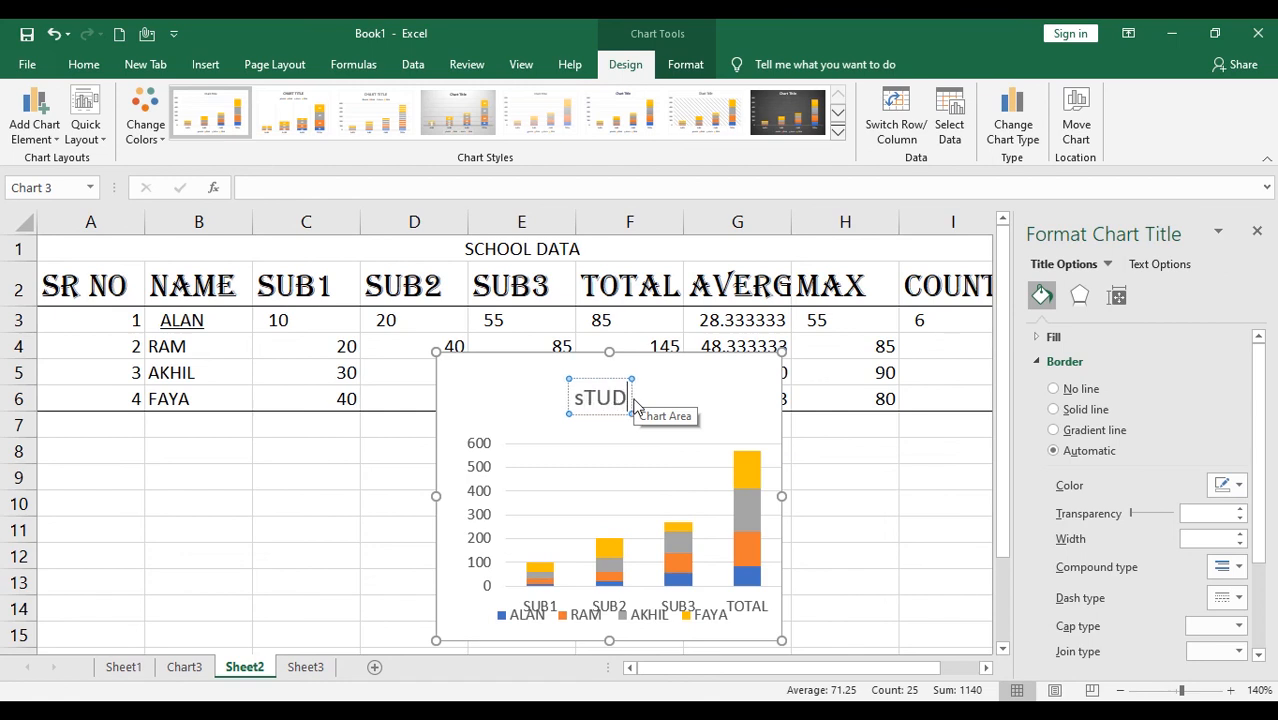
pyautogui.press('BackSpace')
pyautogui.press('BackSpace')
pyautogui.press('BackSpace')
pyautogui.press('BackSpace')
pyautogui.press('BackSpace')
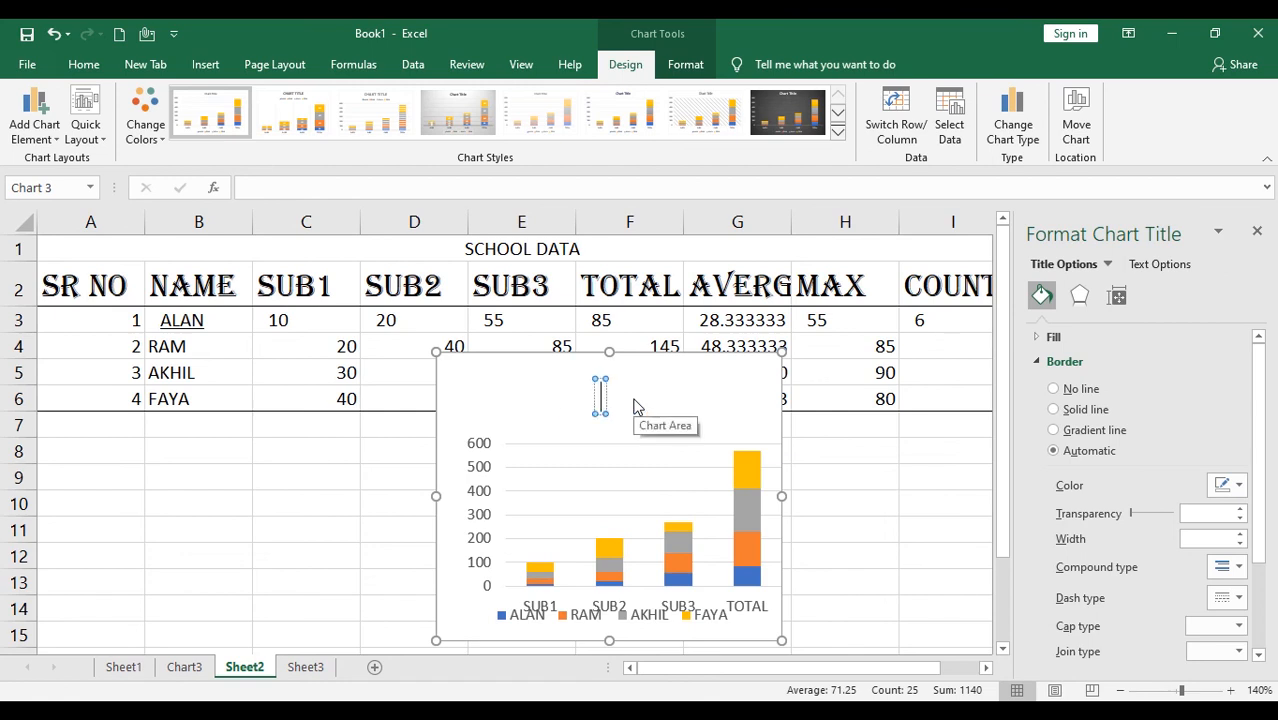
pyautogui.write('student')
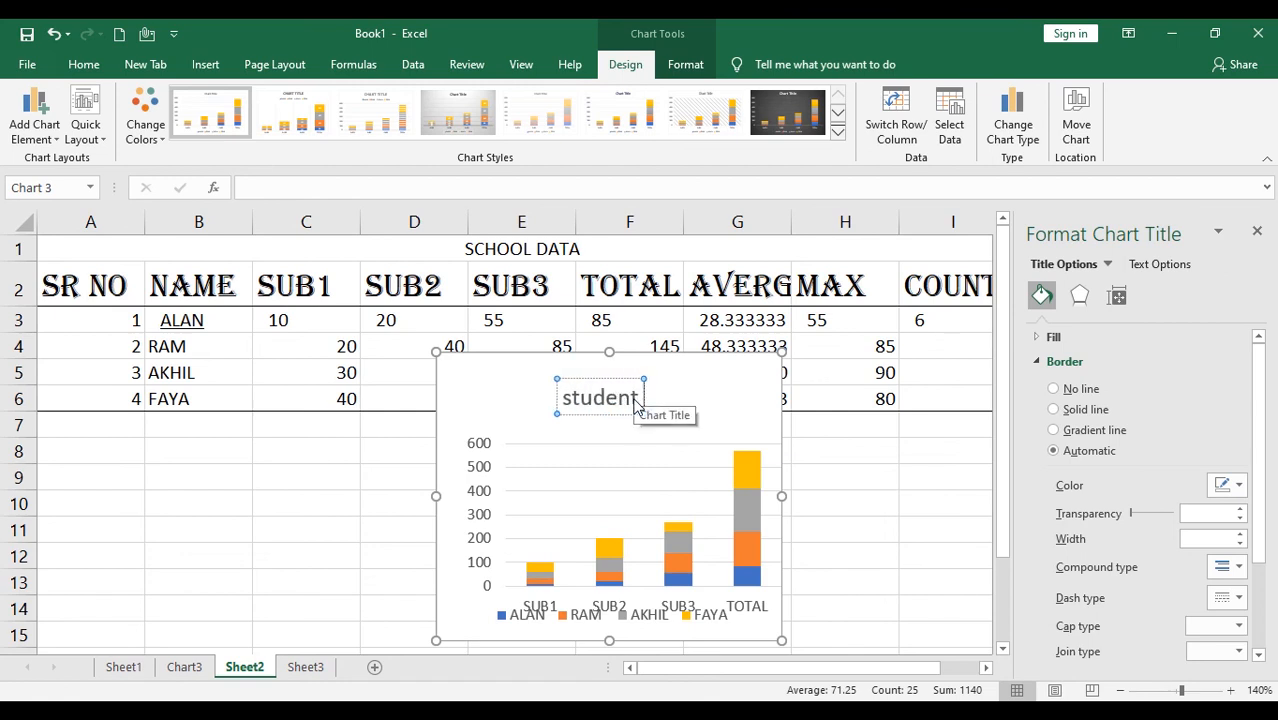
pyautogui.write(' data')
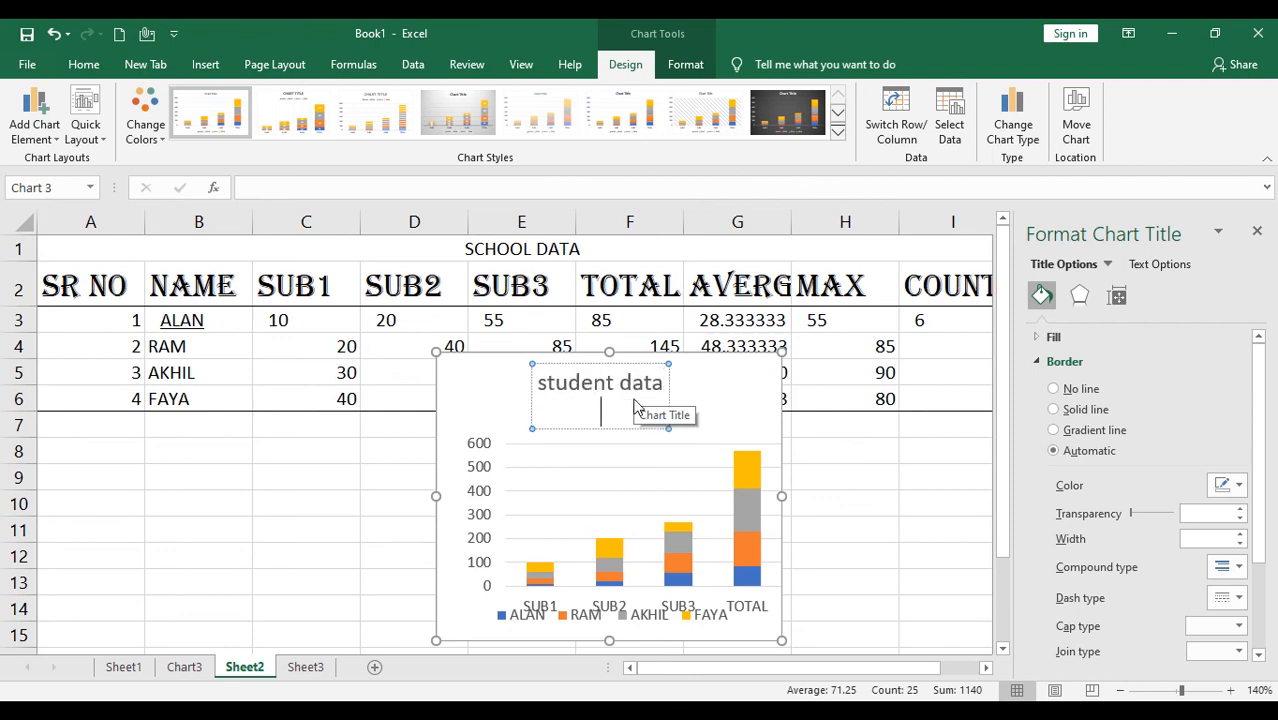
pyautogui.click(720, 403)
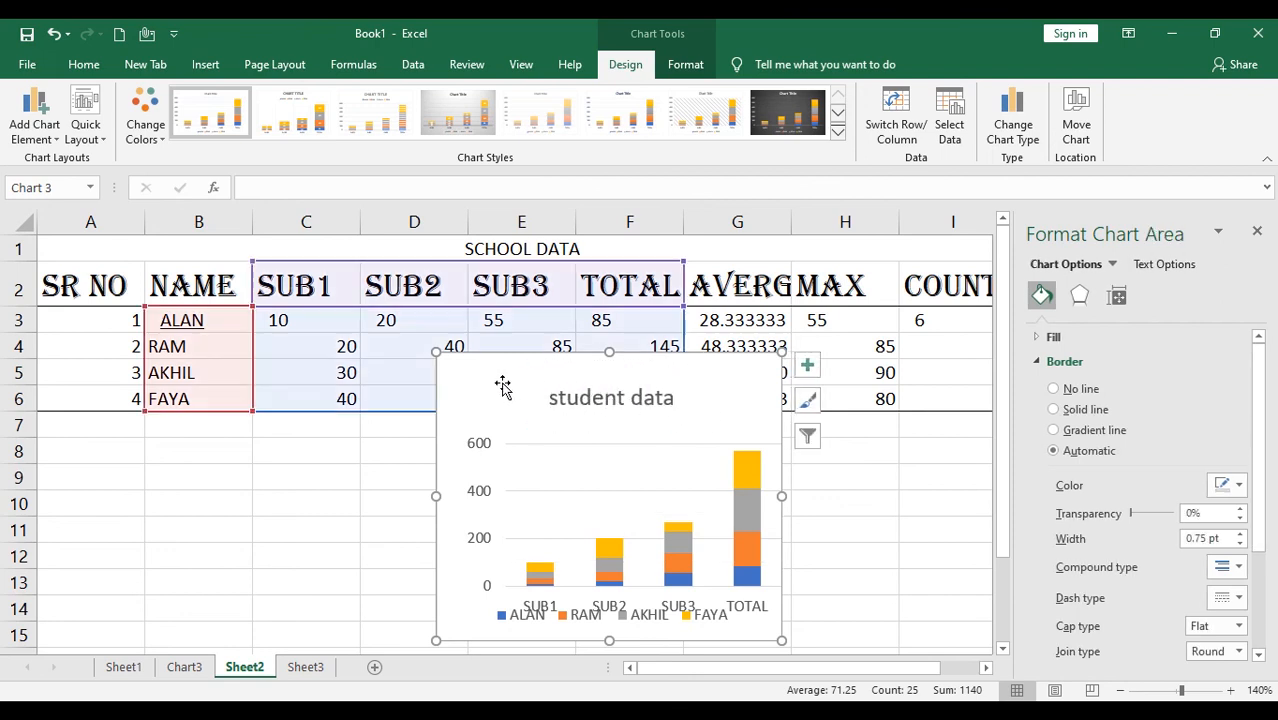
# Move the stacked chart beside the TOTAL column, over columns G to I, and close the chart formatting options
pyautogui.moveTo(502, 379); pyautogui.dragTo(842, 414)
pyautogui.click(1259, 232)
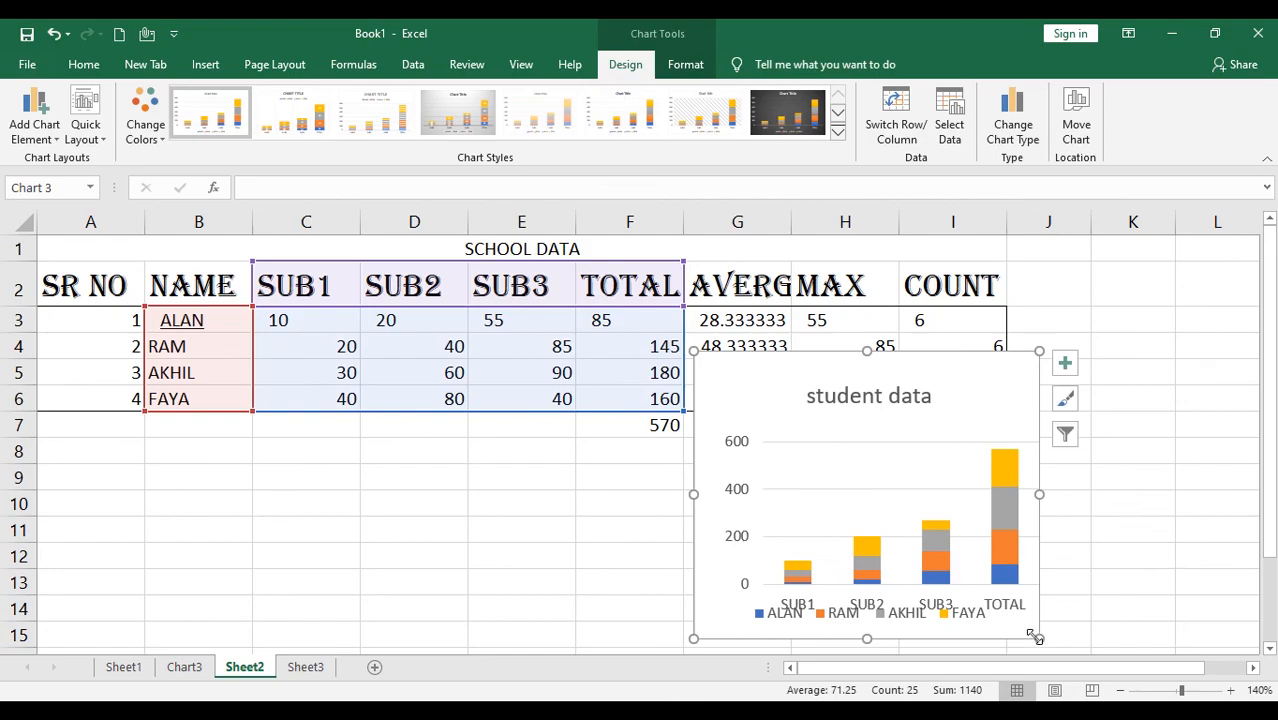